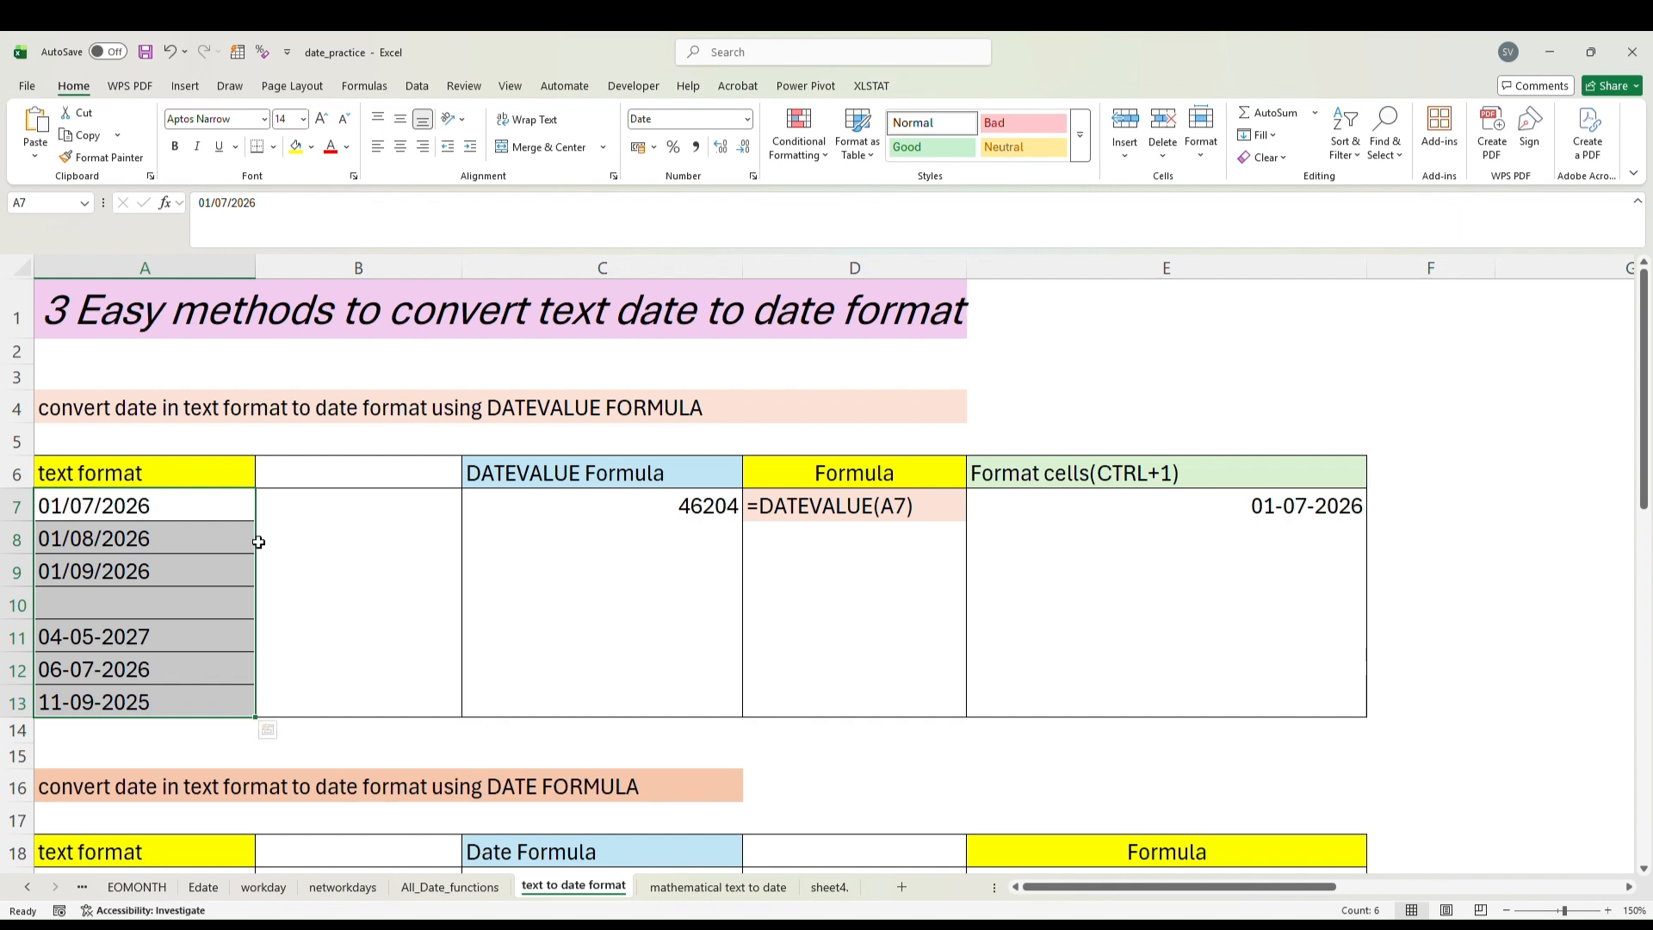
# Try to apply the date format "14 March 2012" with the English (India) locale to the text dates in A7:A9.
pyautogui.click(221, 516)
pyautogui.moveTo(221, 516); pyautogui.dragTo(218, 566)
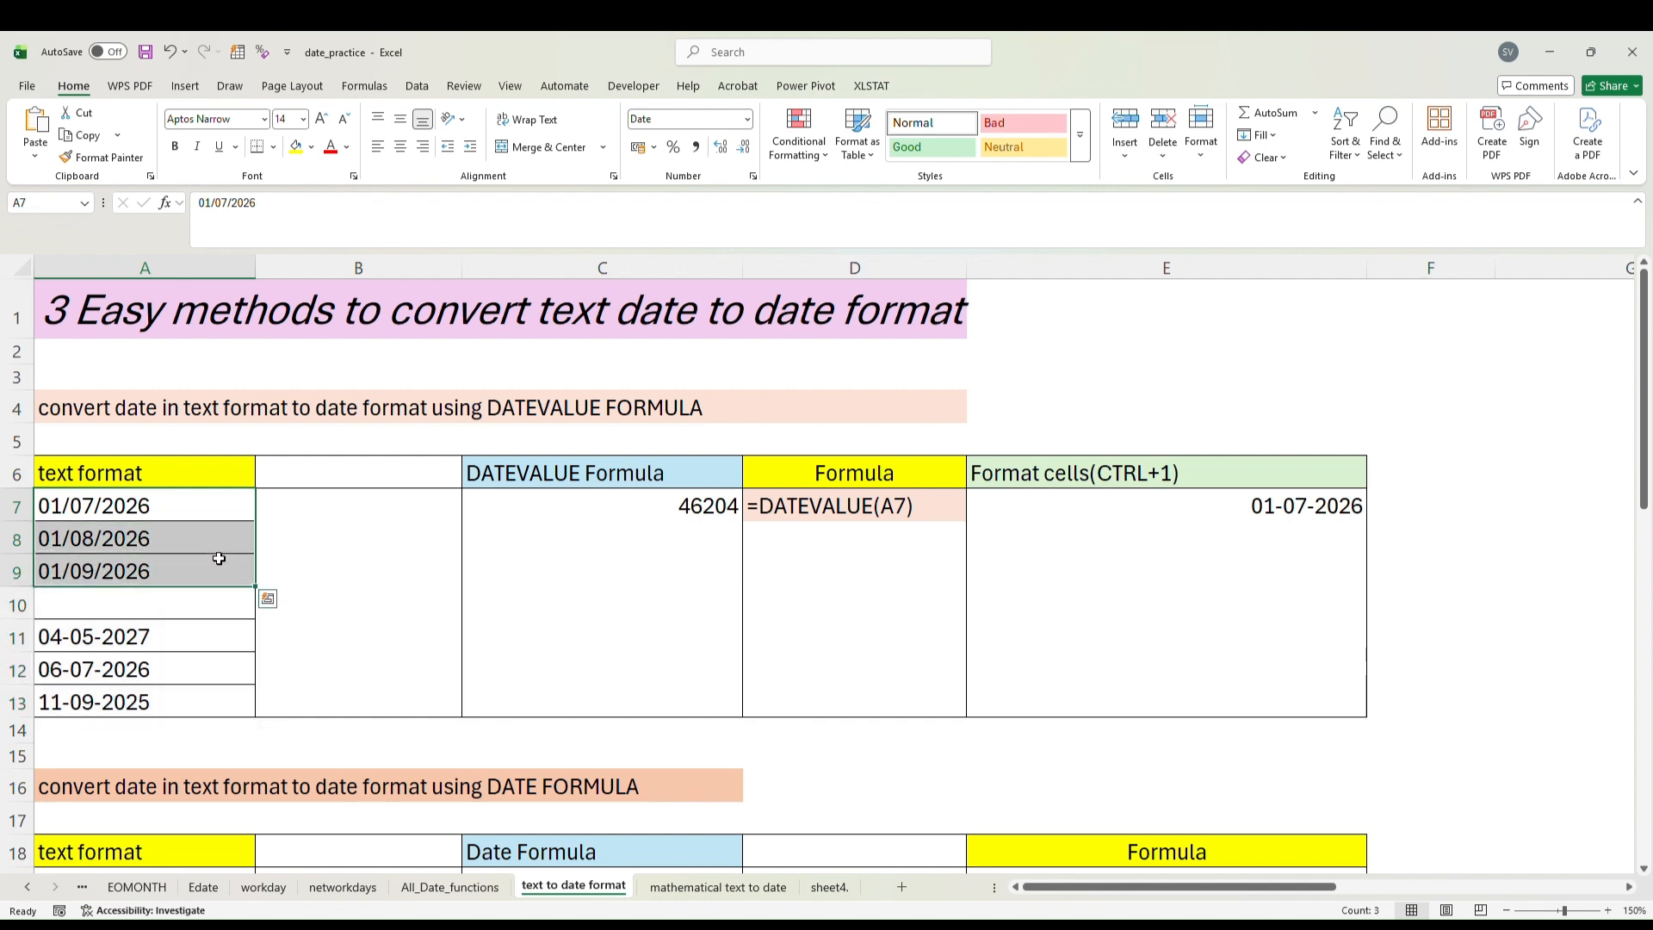
pyautogui.click(746, 121)
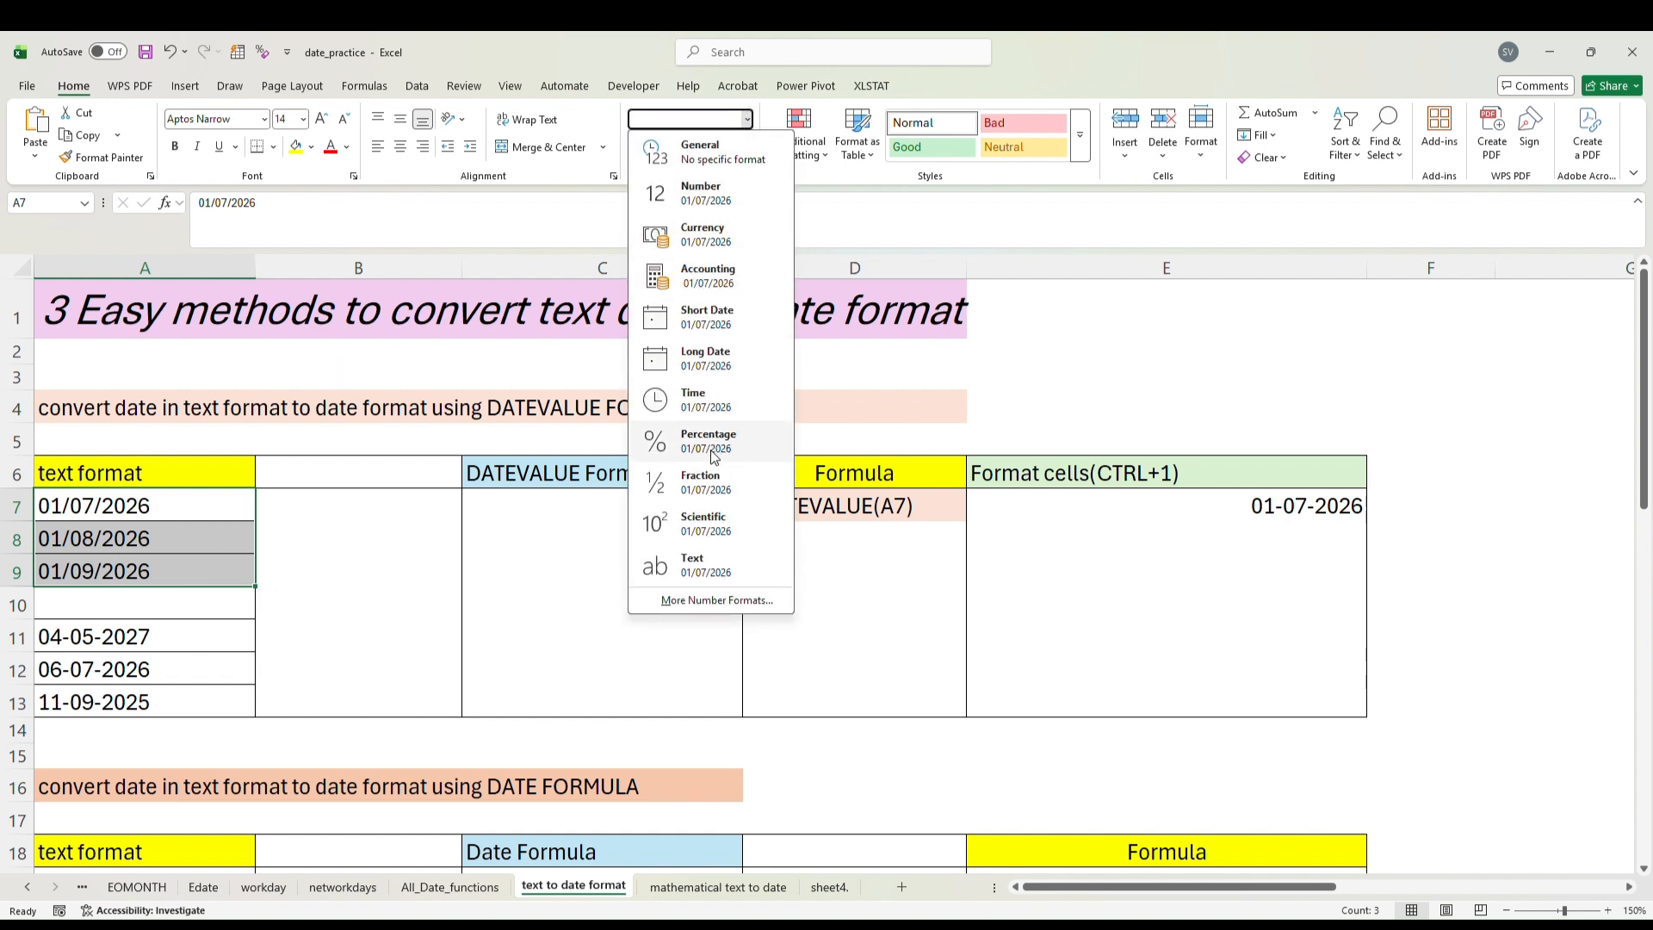
pyautogui.click(717, 601)
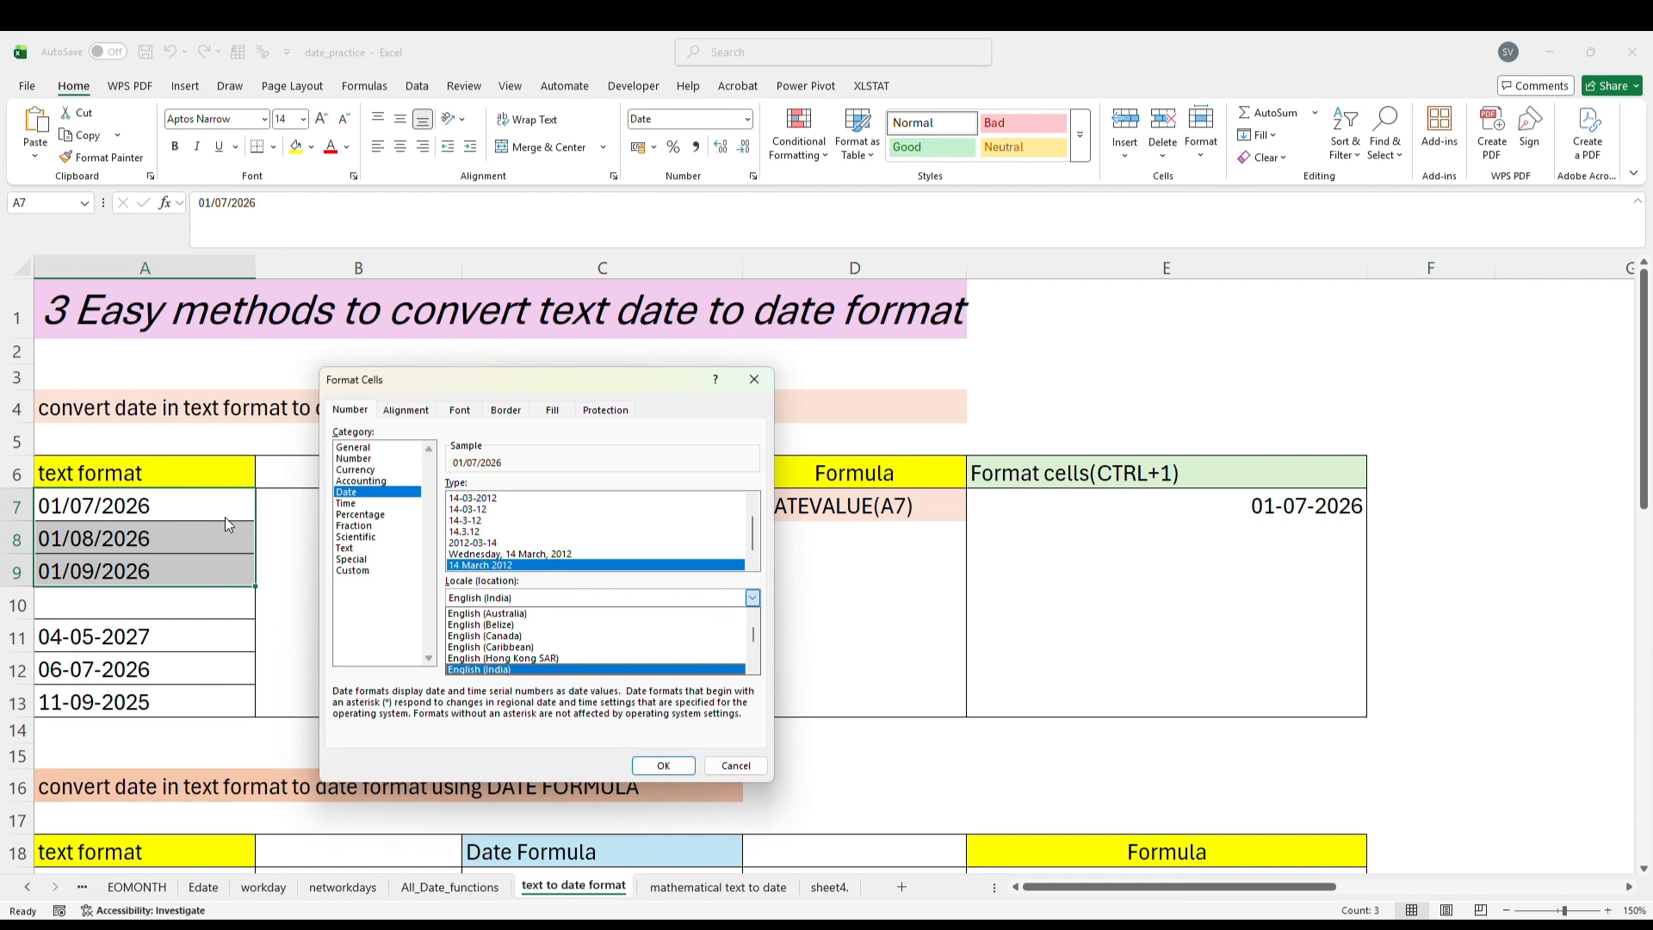
pyautogui.click(667, 769)
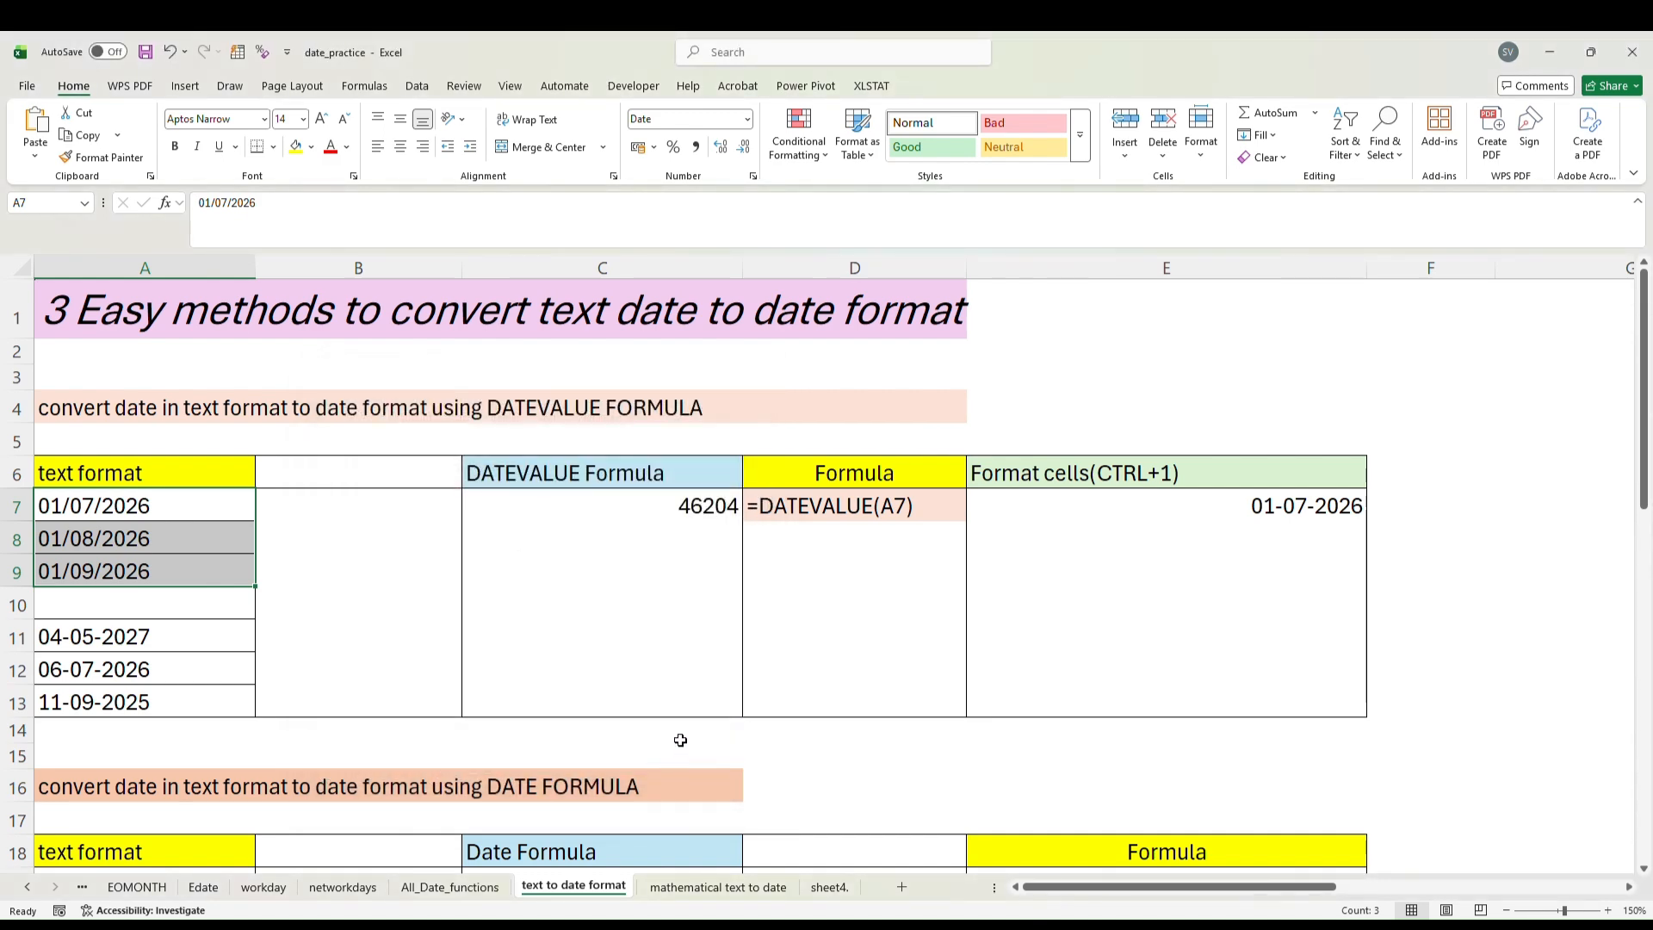
# Examine the two groups of text dates in A7:A9 and A11:A13 and compare how they are written.
pyautogui.click(158, 515)
pyautogui.moveTo(159, 509); pyautogui.dragTo(130, 539)
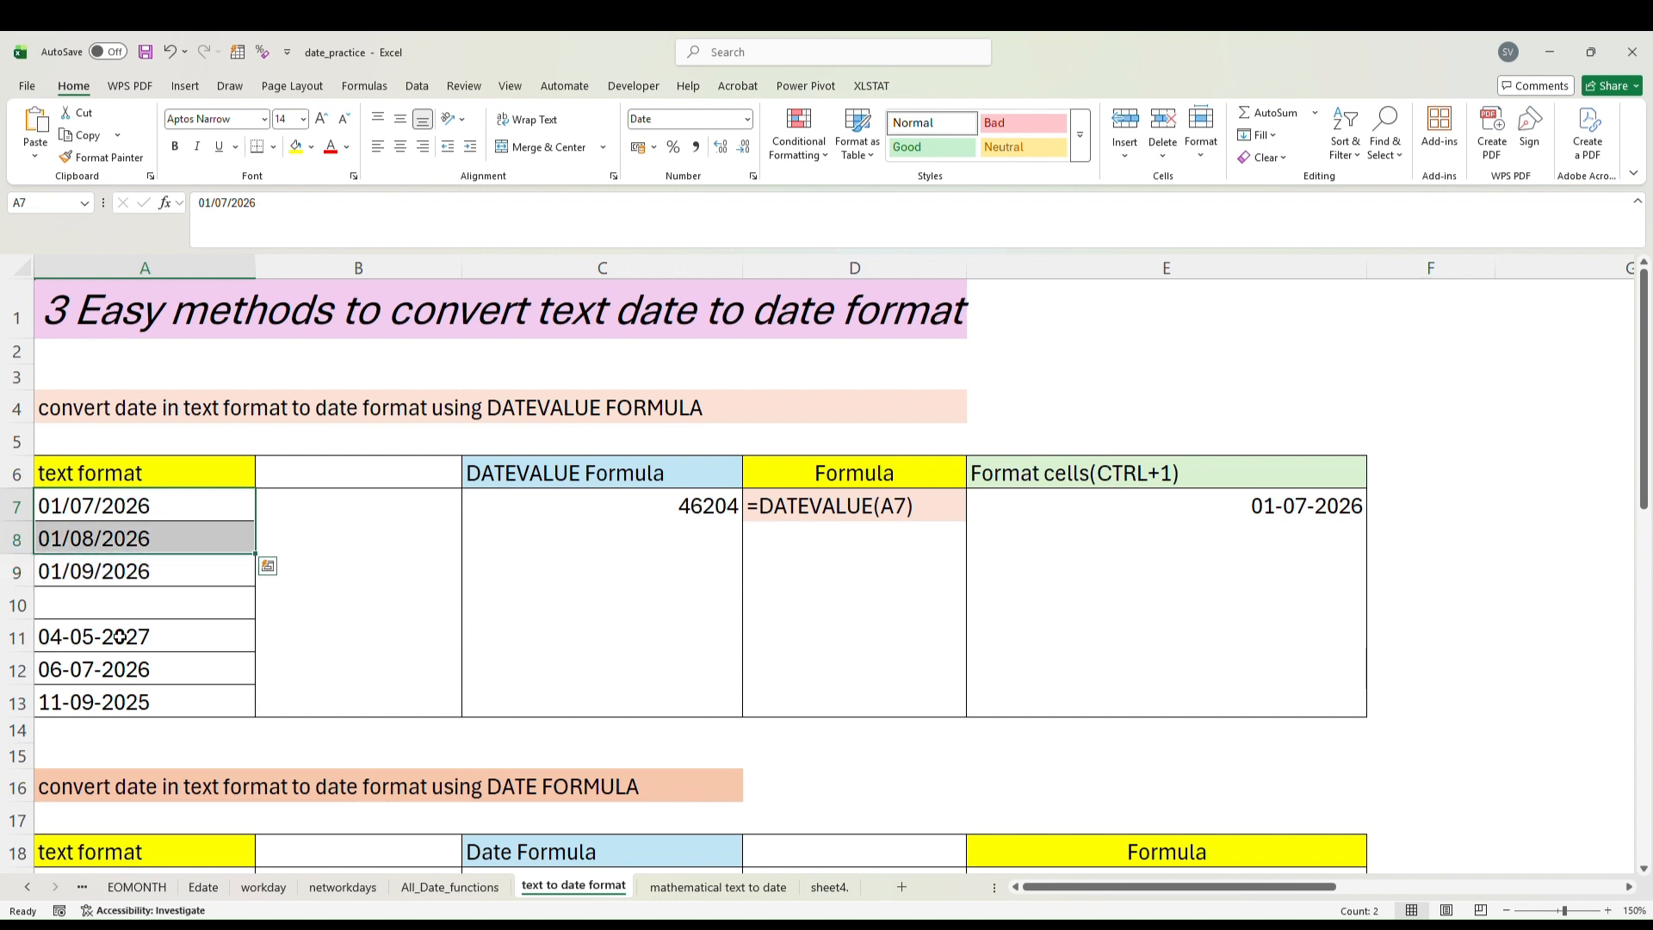
pyautogui.moveTo(120, 637); pyautogui.dragTo(125, 695)
pyautogui.click(118, 499)
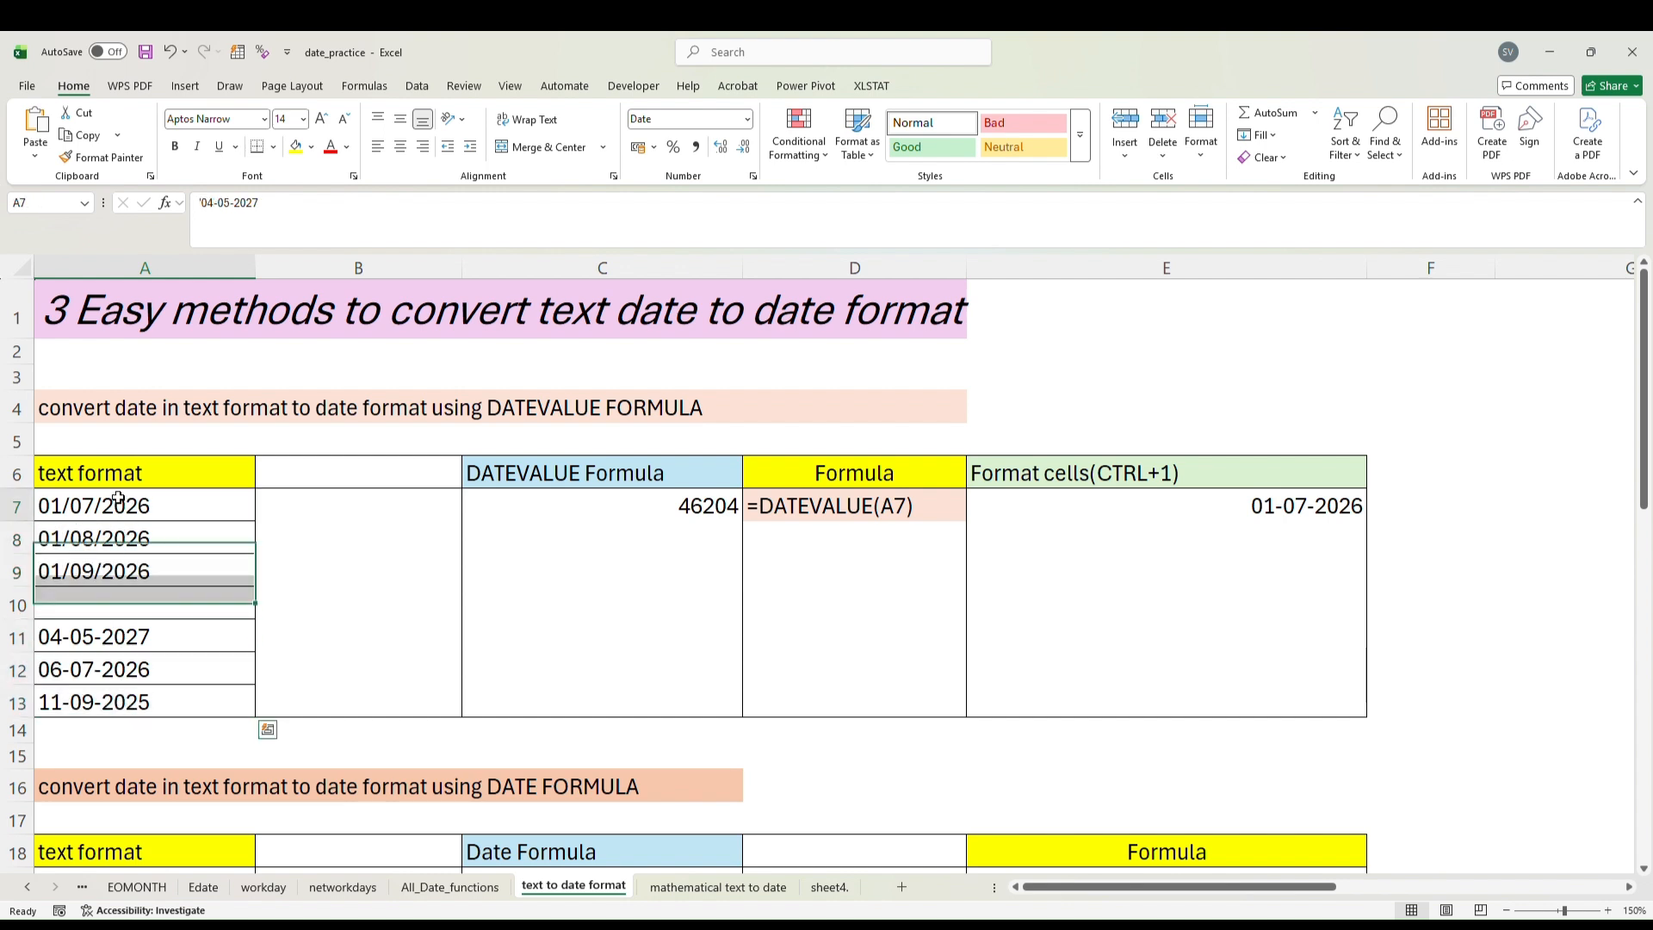
pyautogui.moveTo(118, 498); pyautogui.dragTo(120, 566)
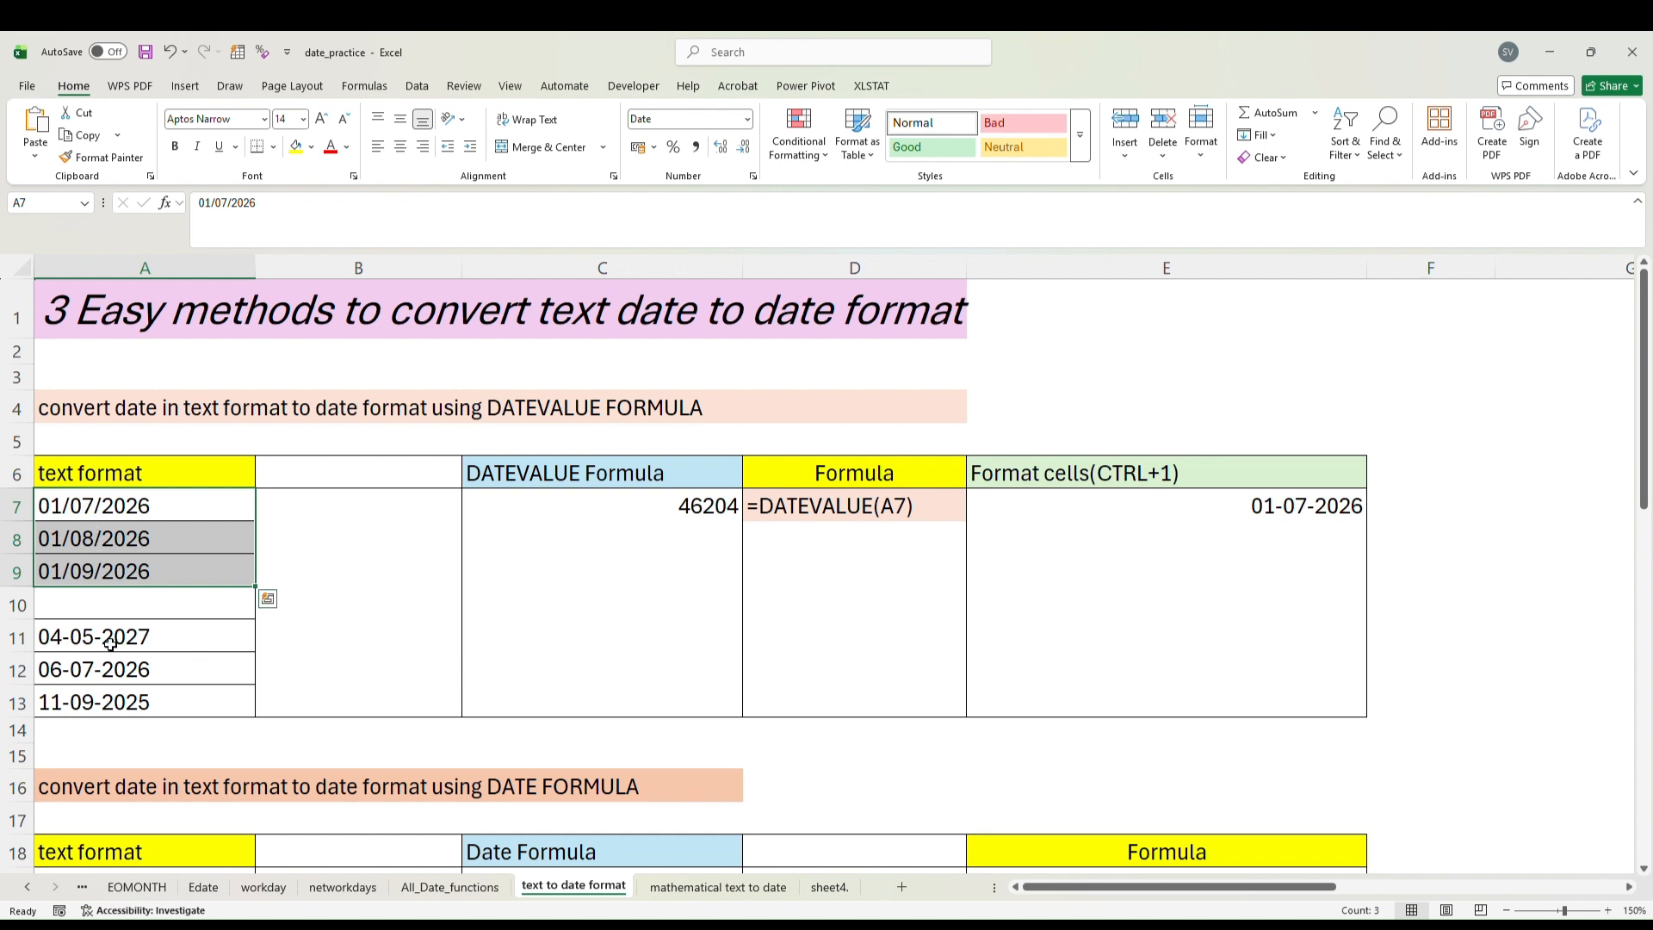
pyautogui.moveTo(108, 642); pyautogui.dragTo(115, 697)
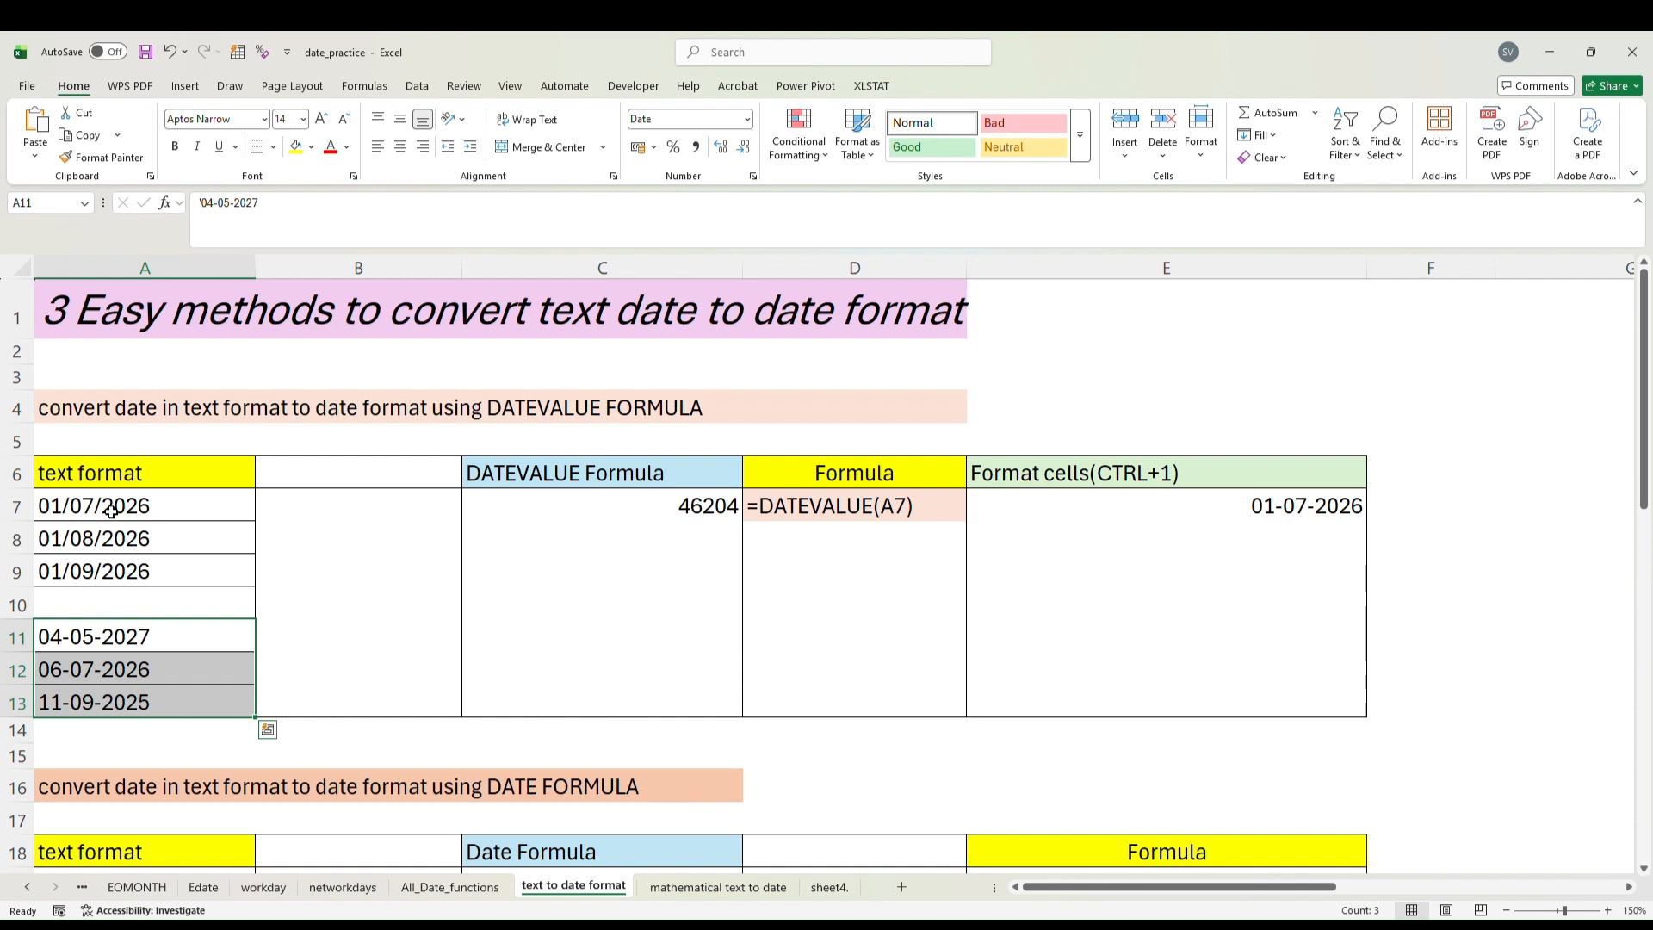
pyautogui.moveTo(117, 508); pyautogui.dragTo(109, 565)
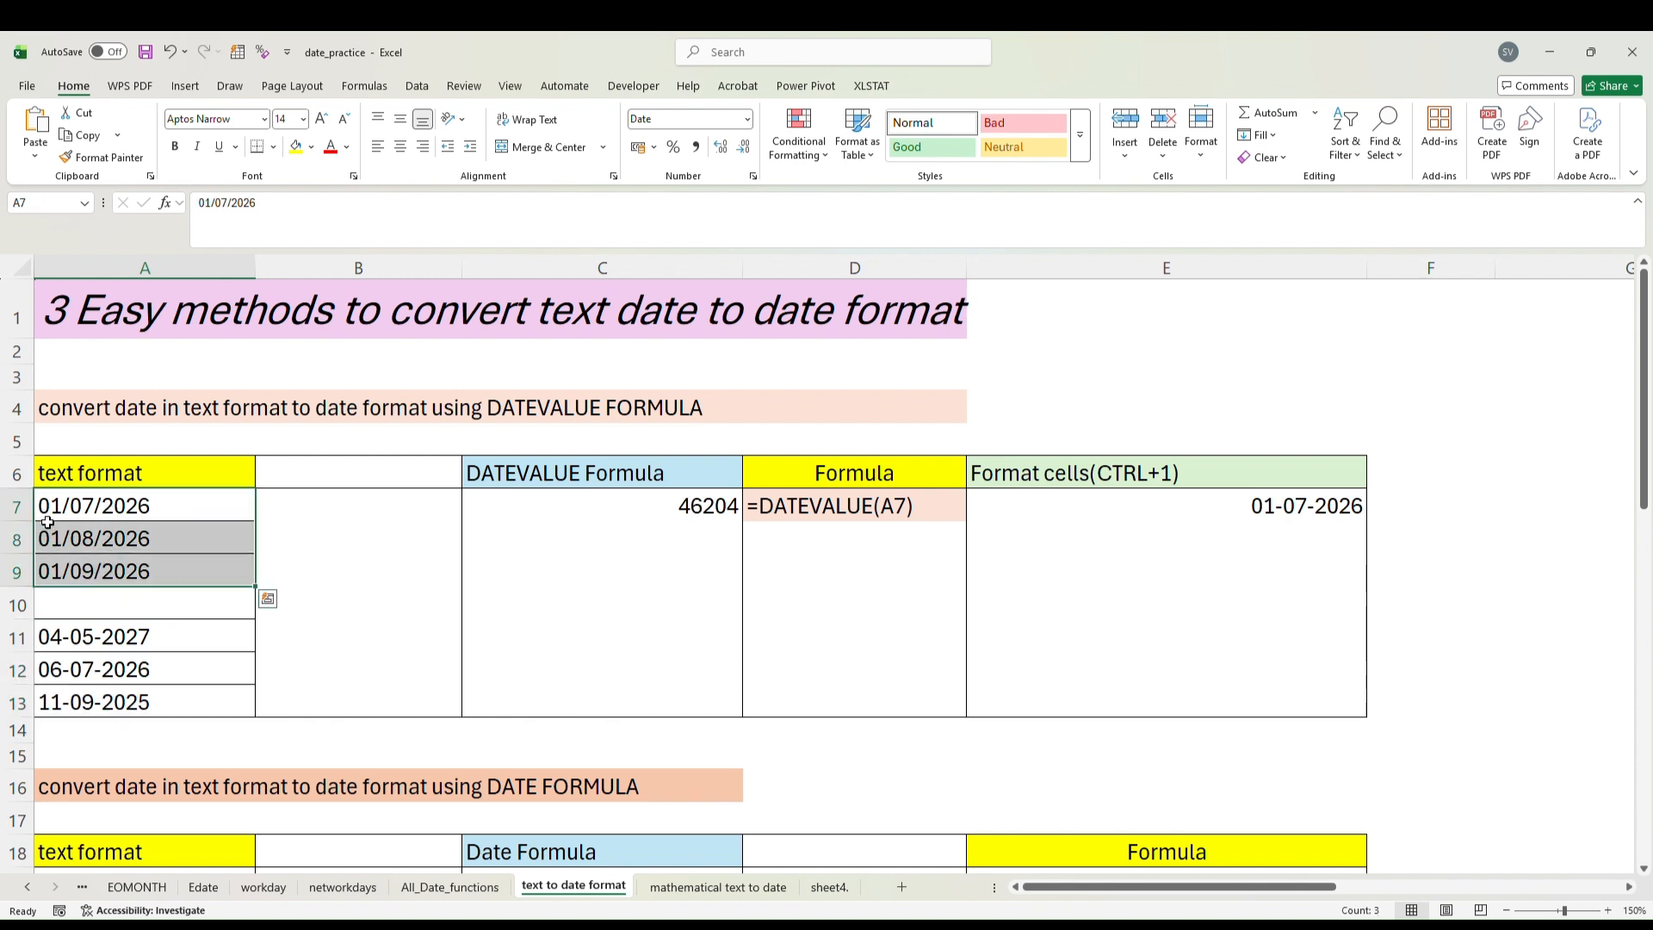
pyautogui.click(71, 499)
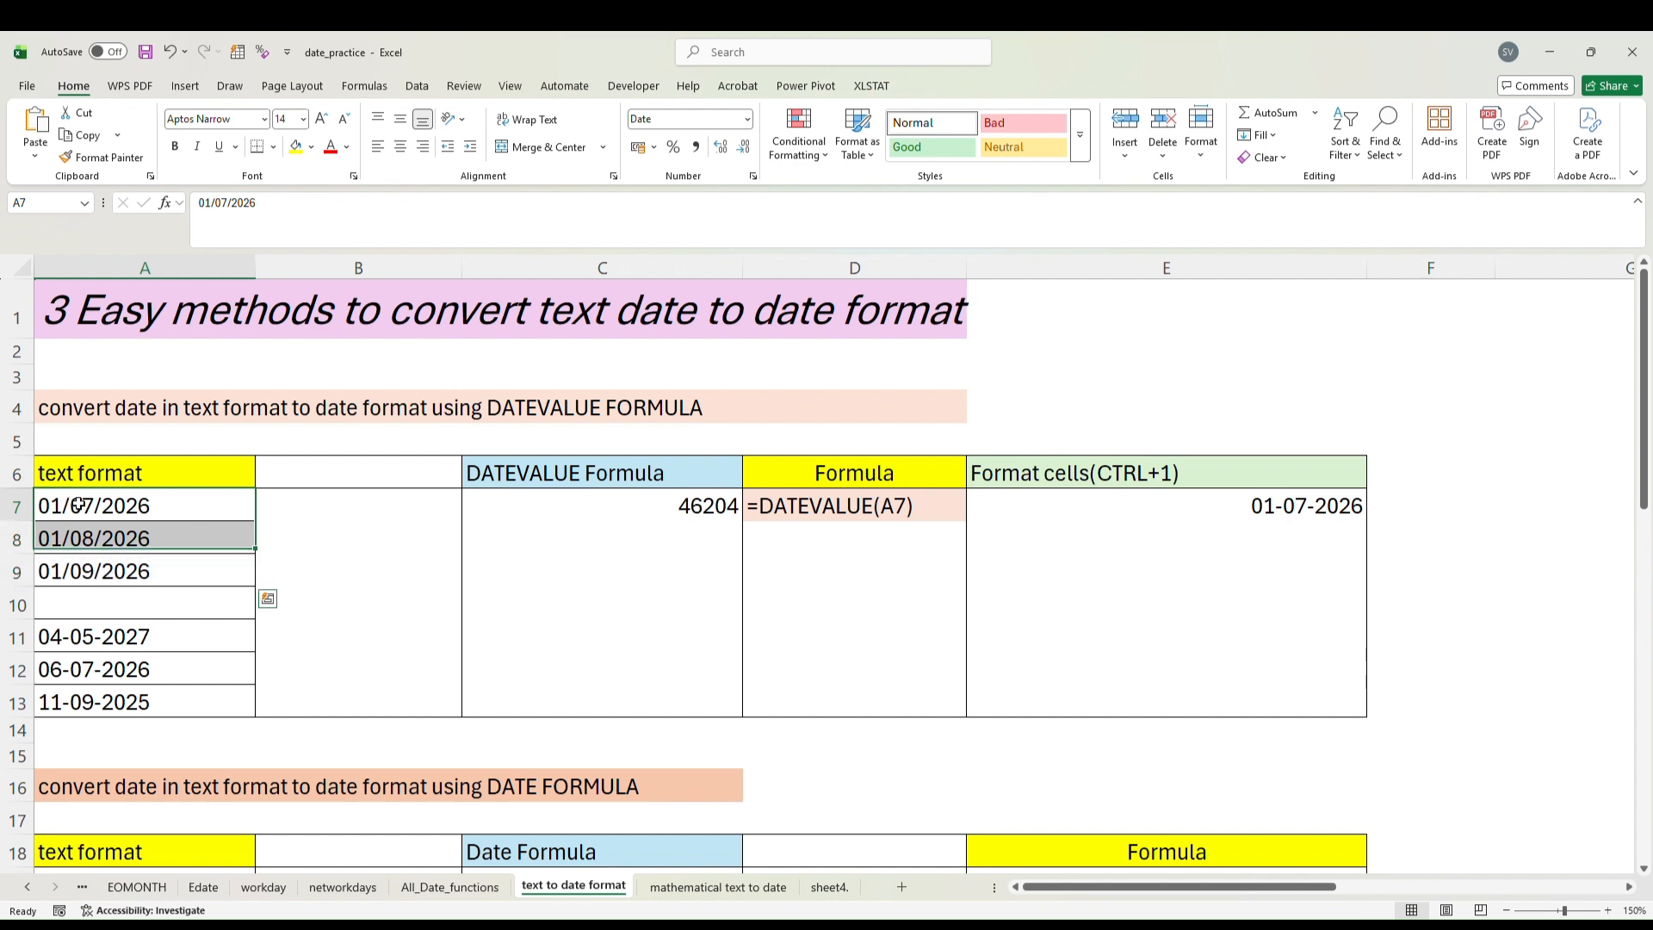
pyautogui.moveTo(77, 506); pyautogui.dragTo(86, 565)
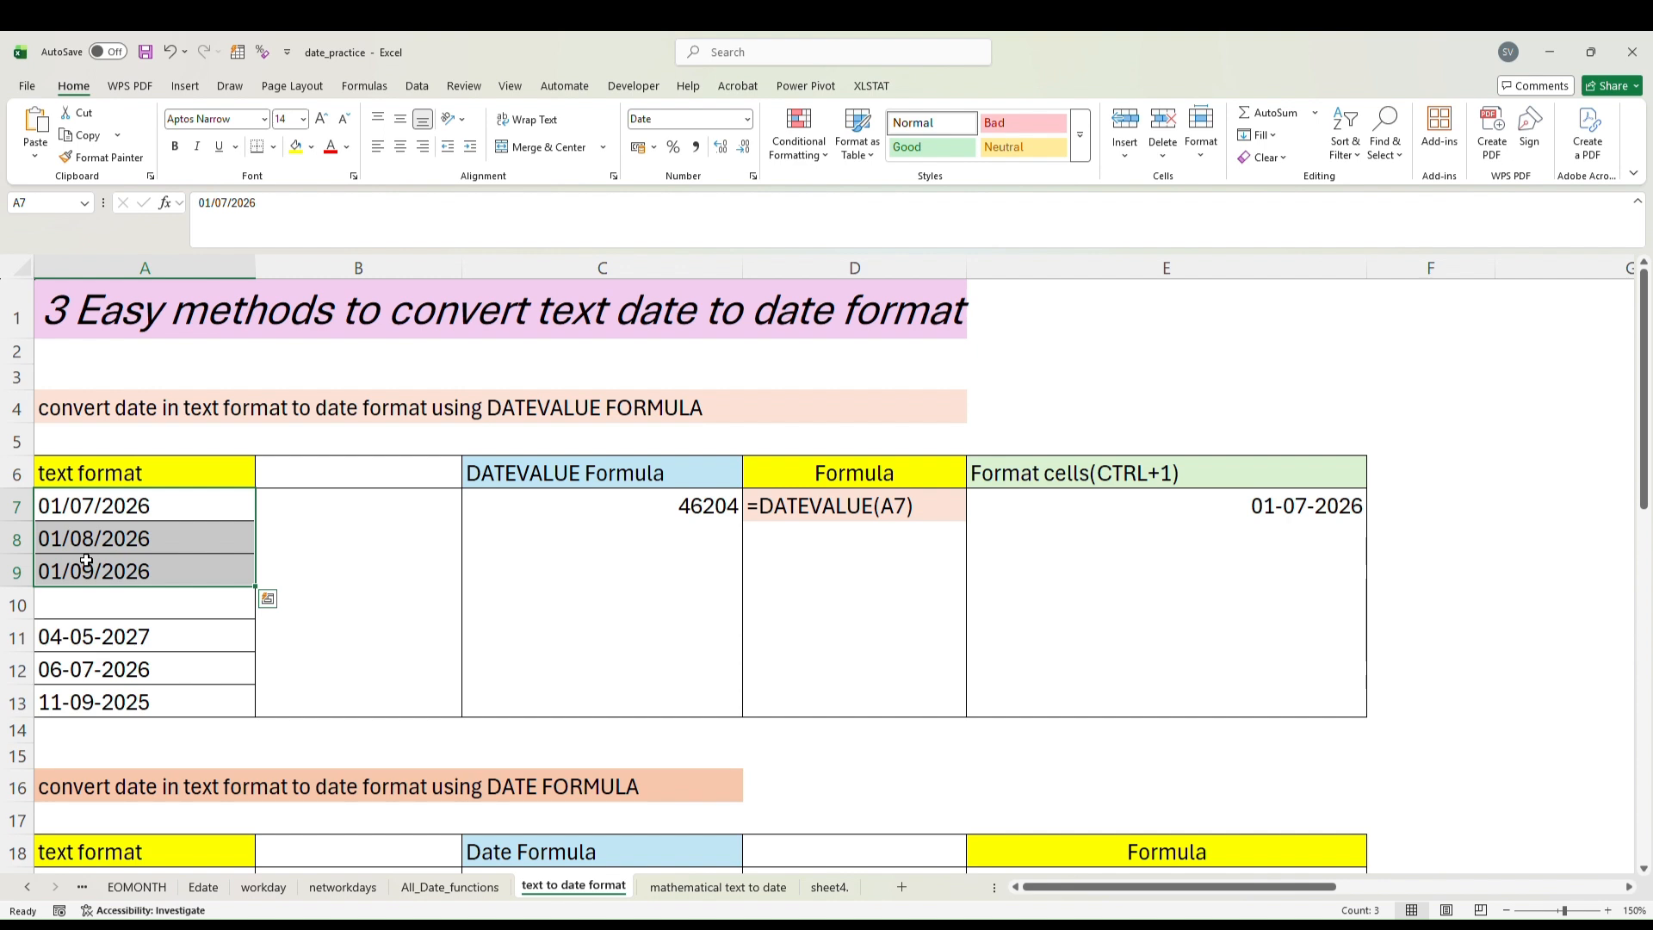
pyautogui.click(104, 506)
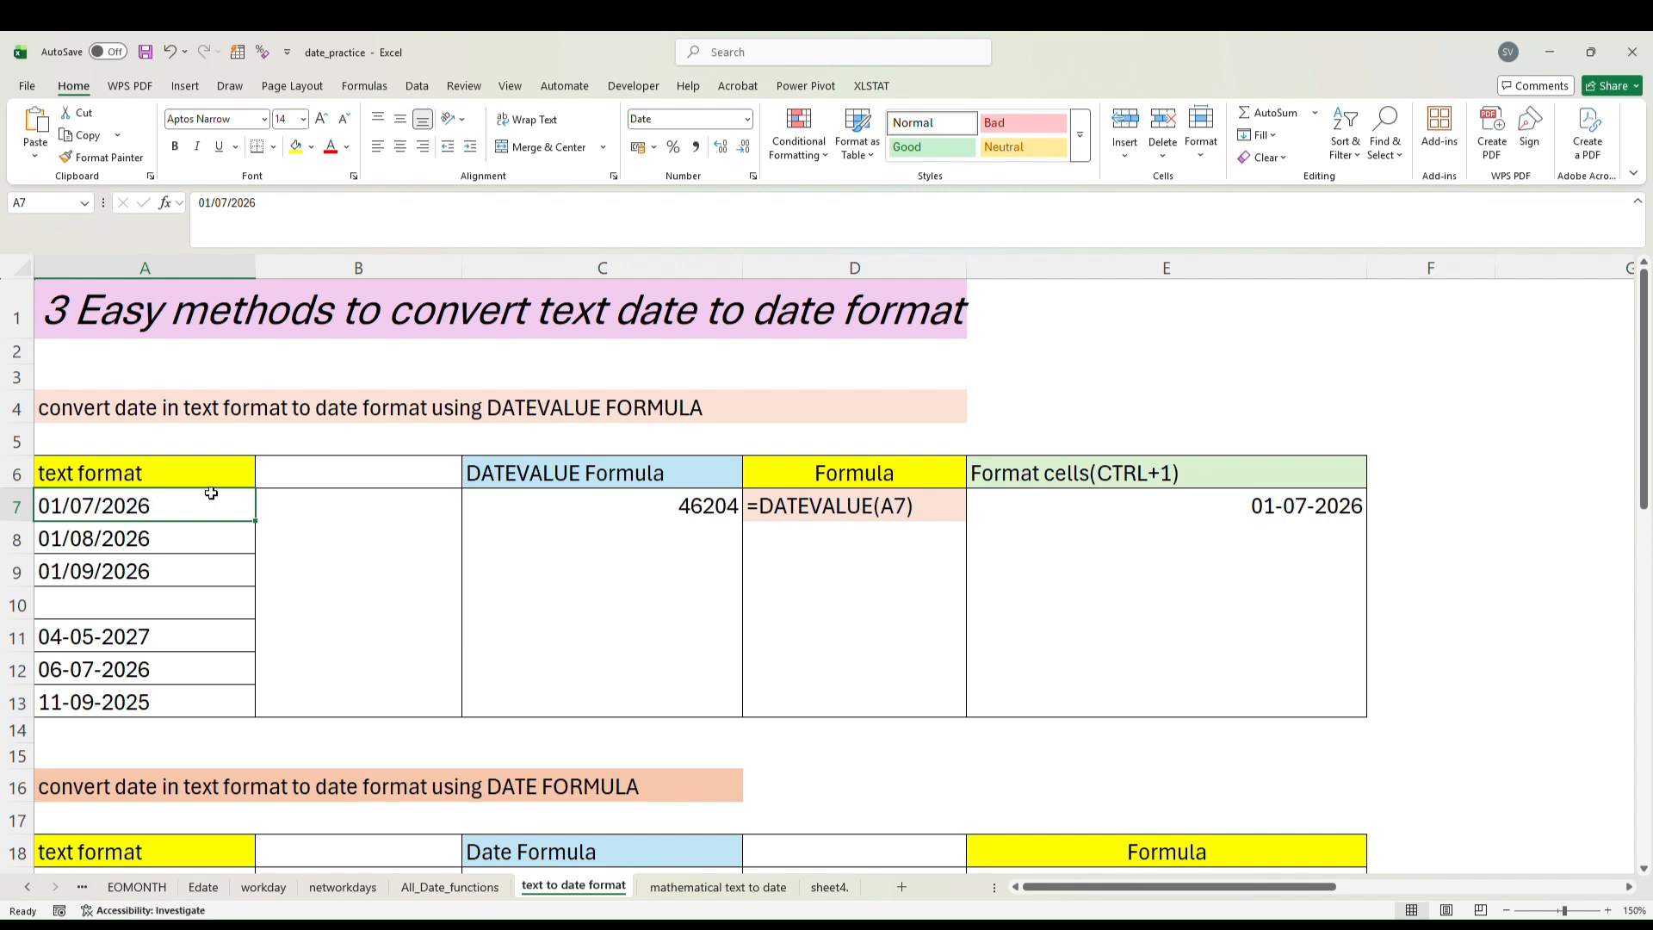
# Enter the formula =ISTEXT(A7) in cell B7 to check whether the first date is stored as text.
pyautogui.click(276, 502)
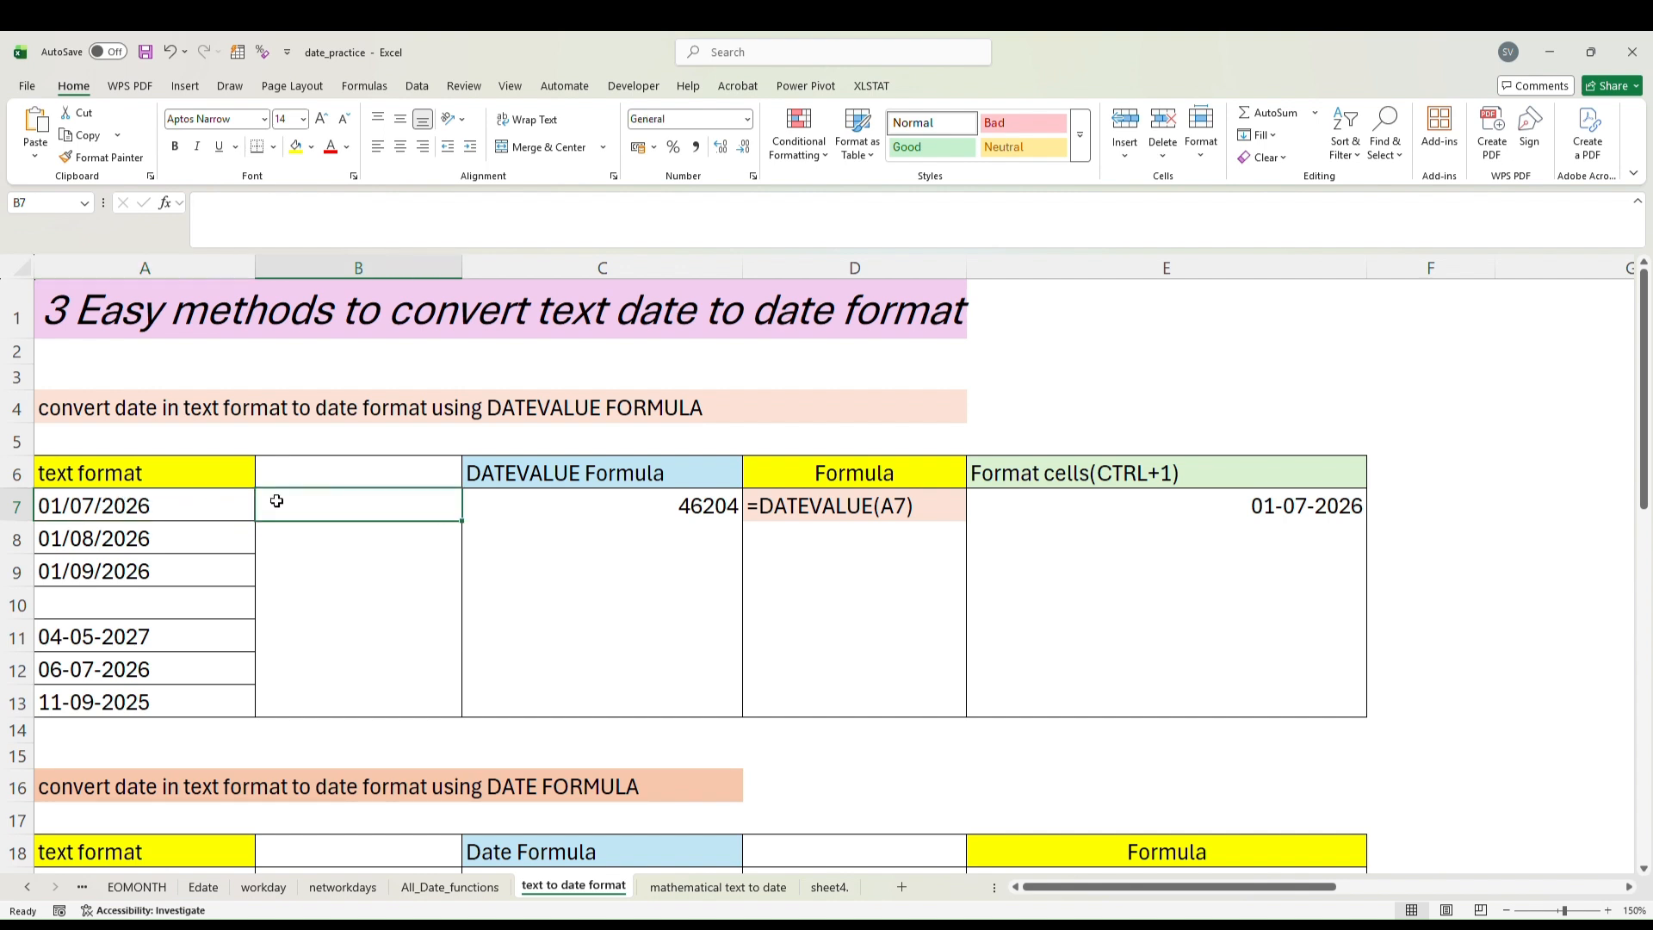
pyautogui.write('=')
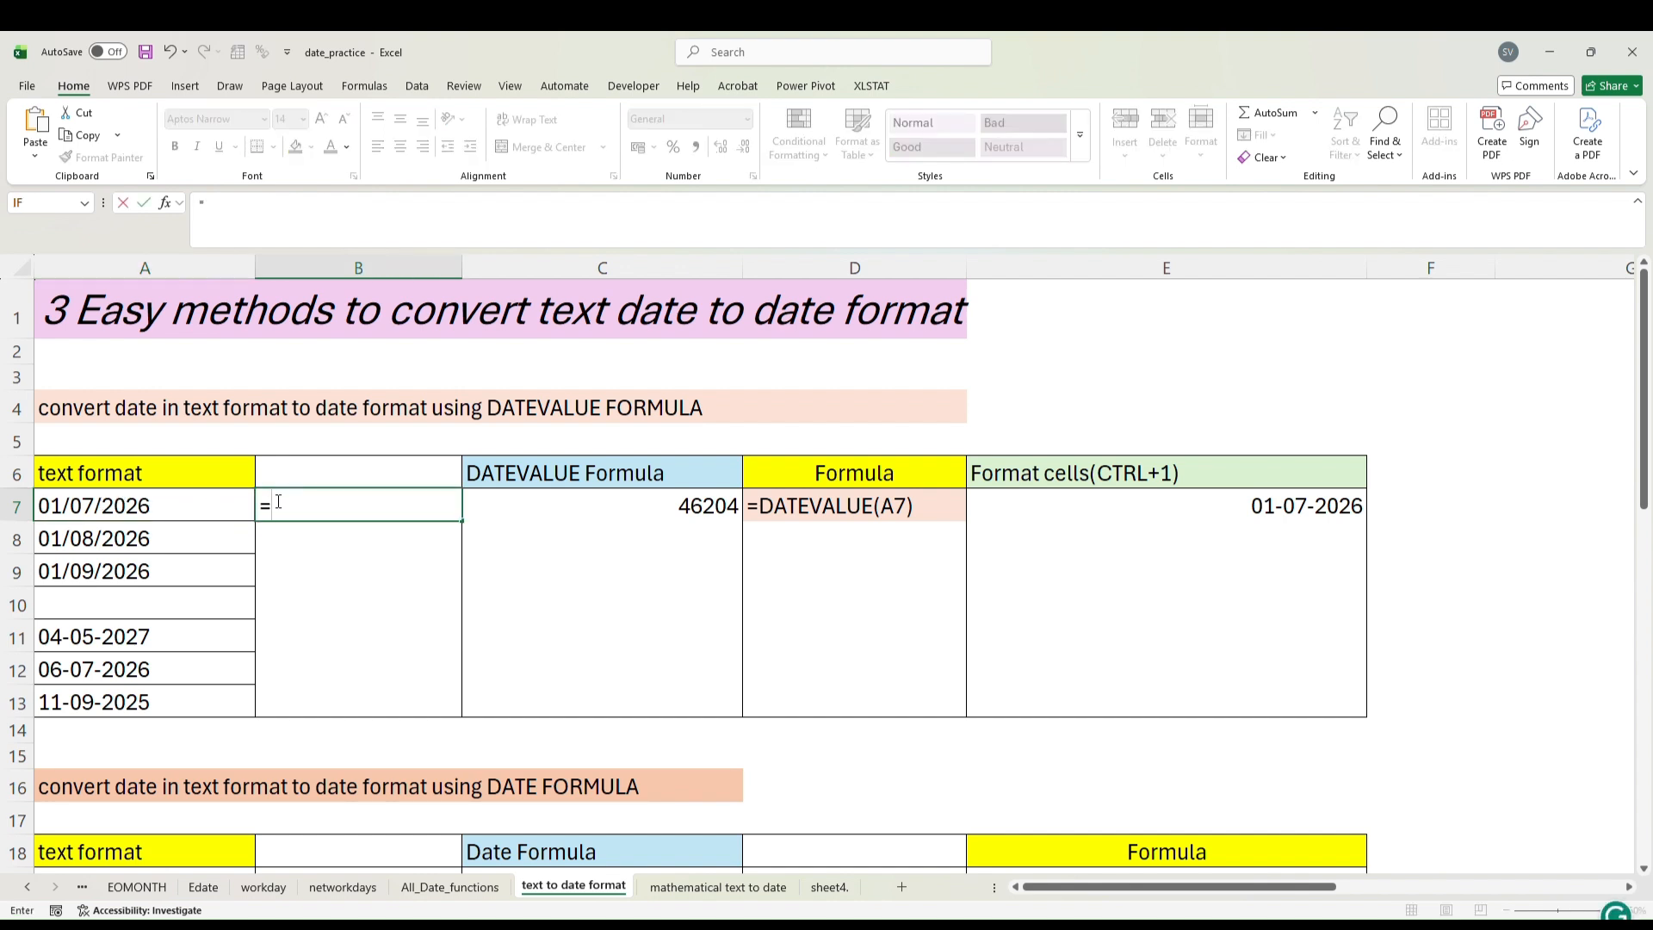
pyautogui.write('istex')
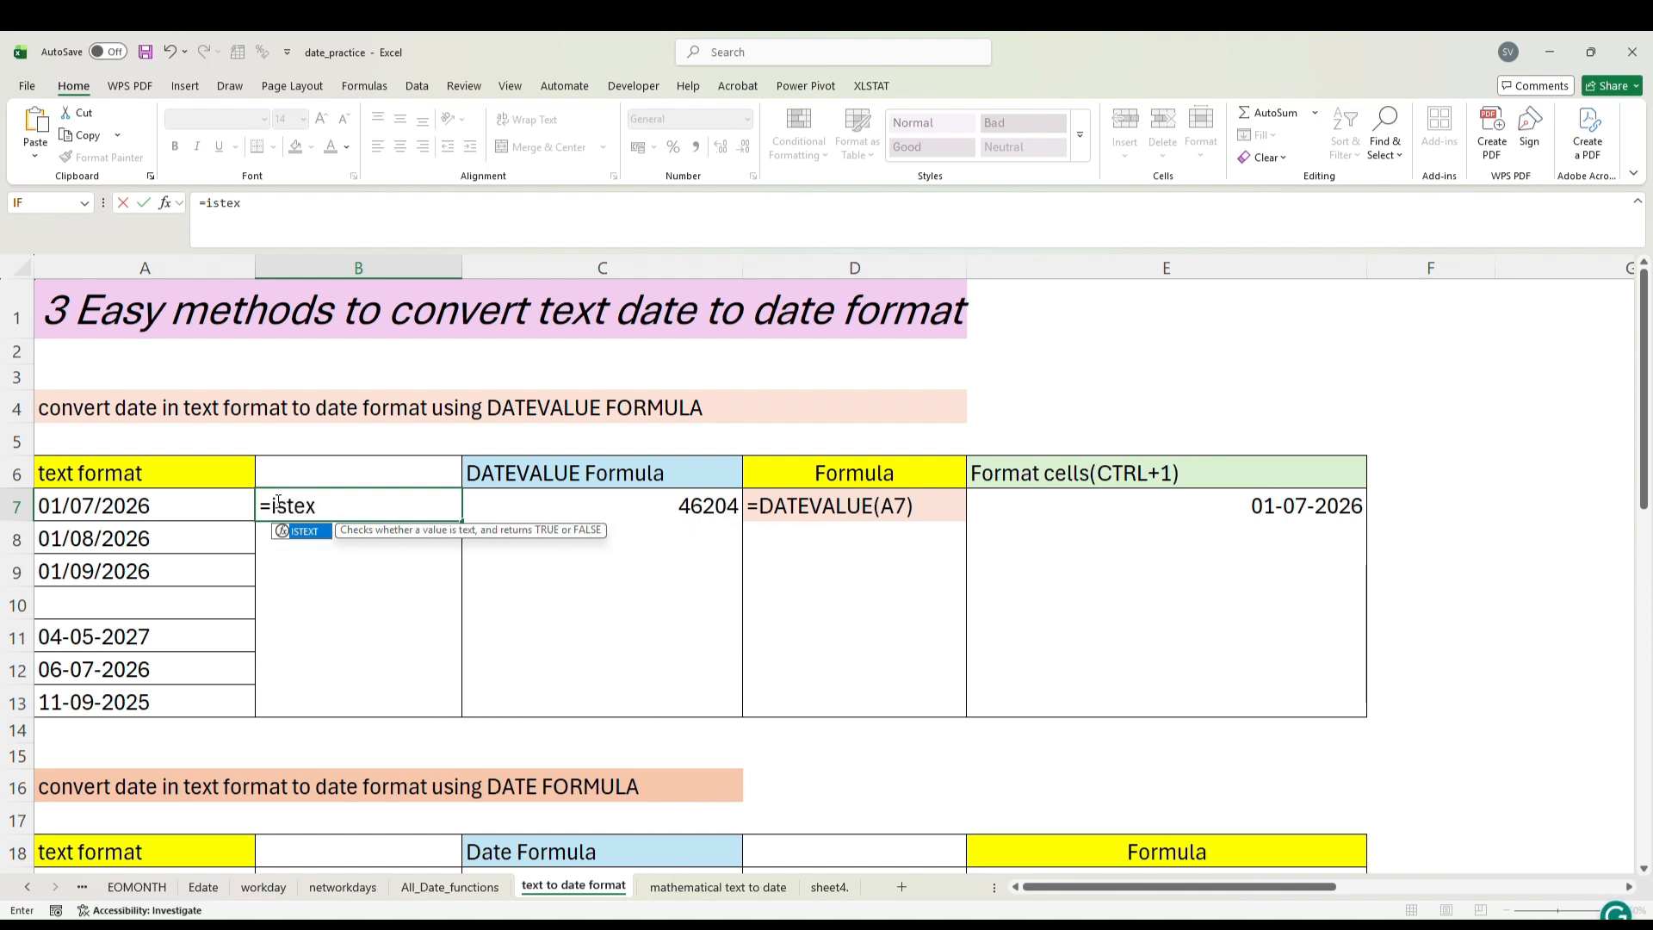
pyautogui.write('t(')
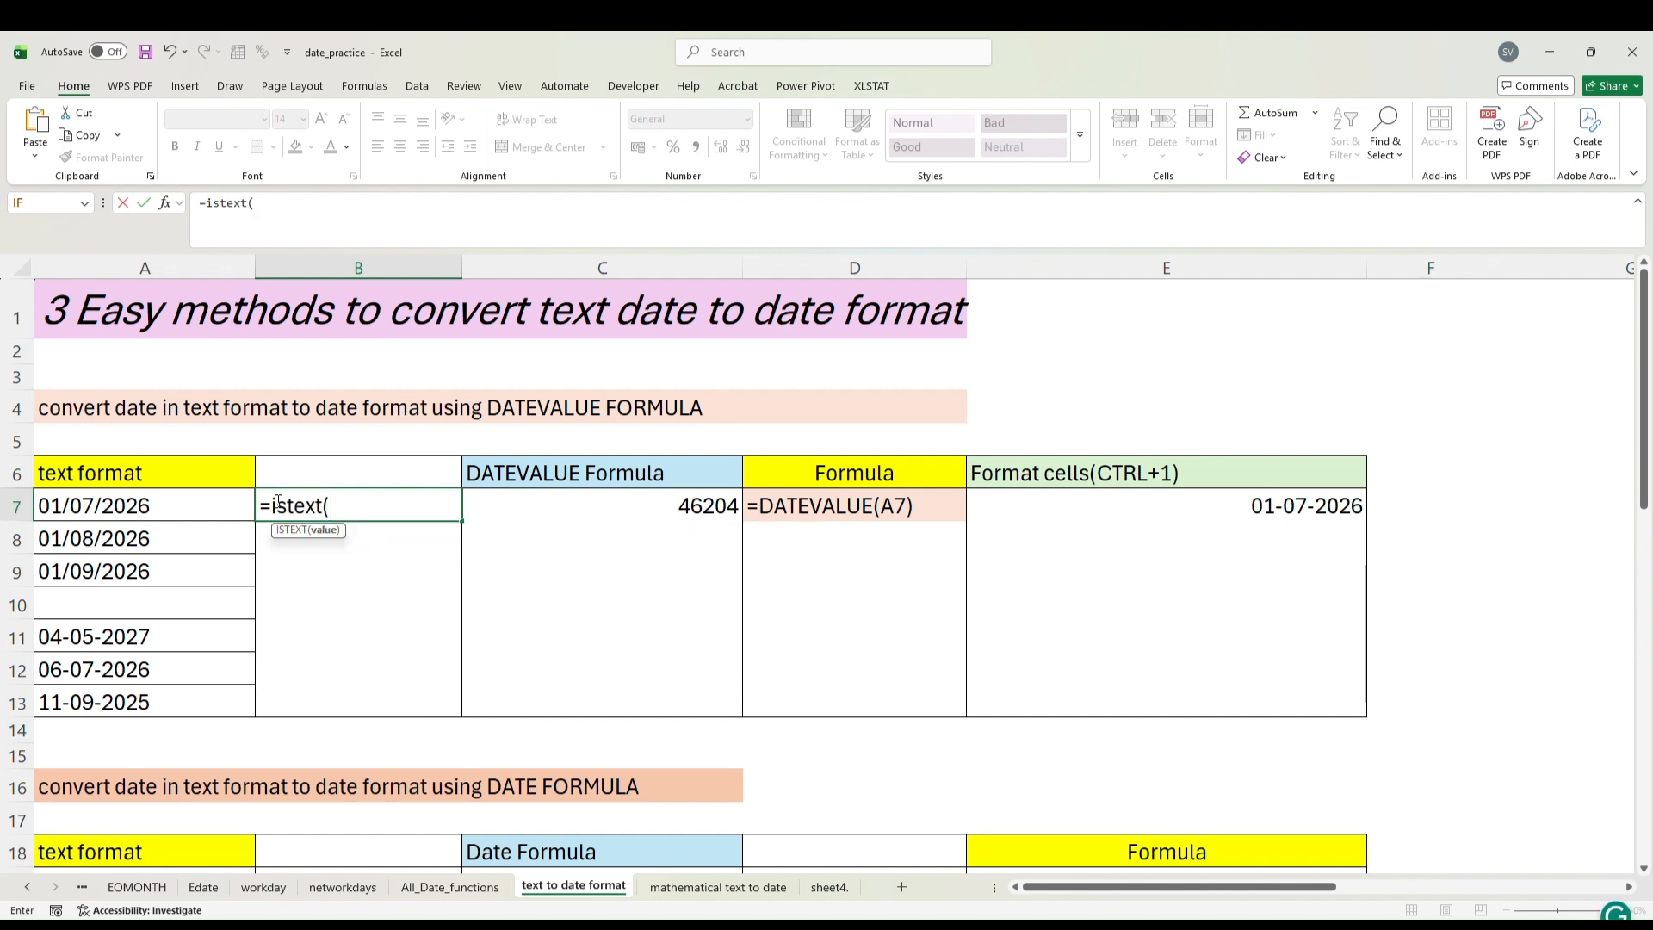
pyautogui.click(49, 504)
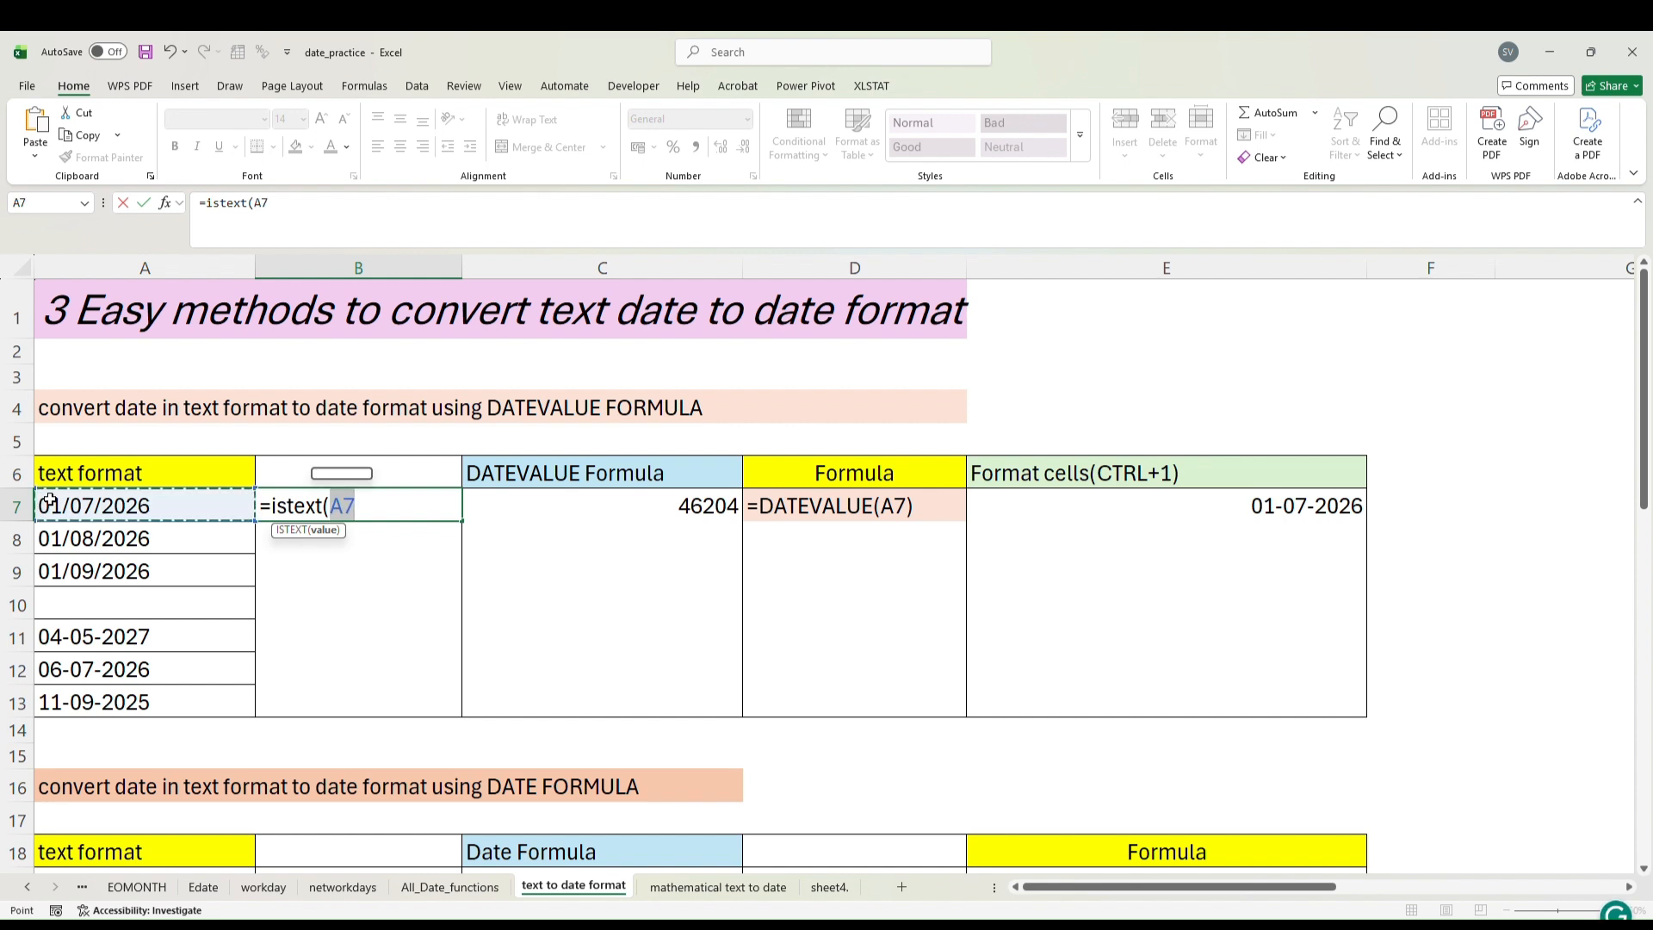
pyautogui.write(')')
pyautogui.press('Return')
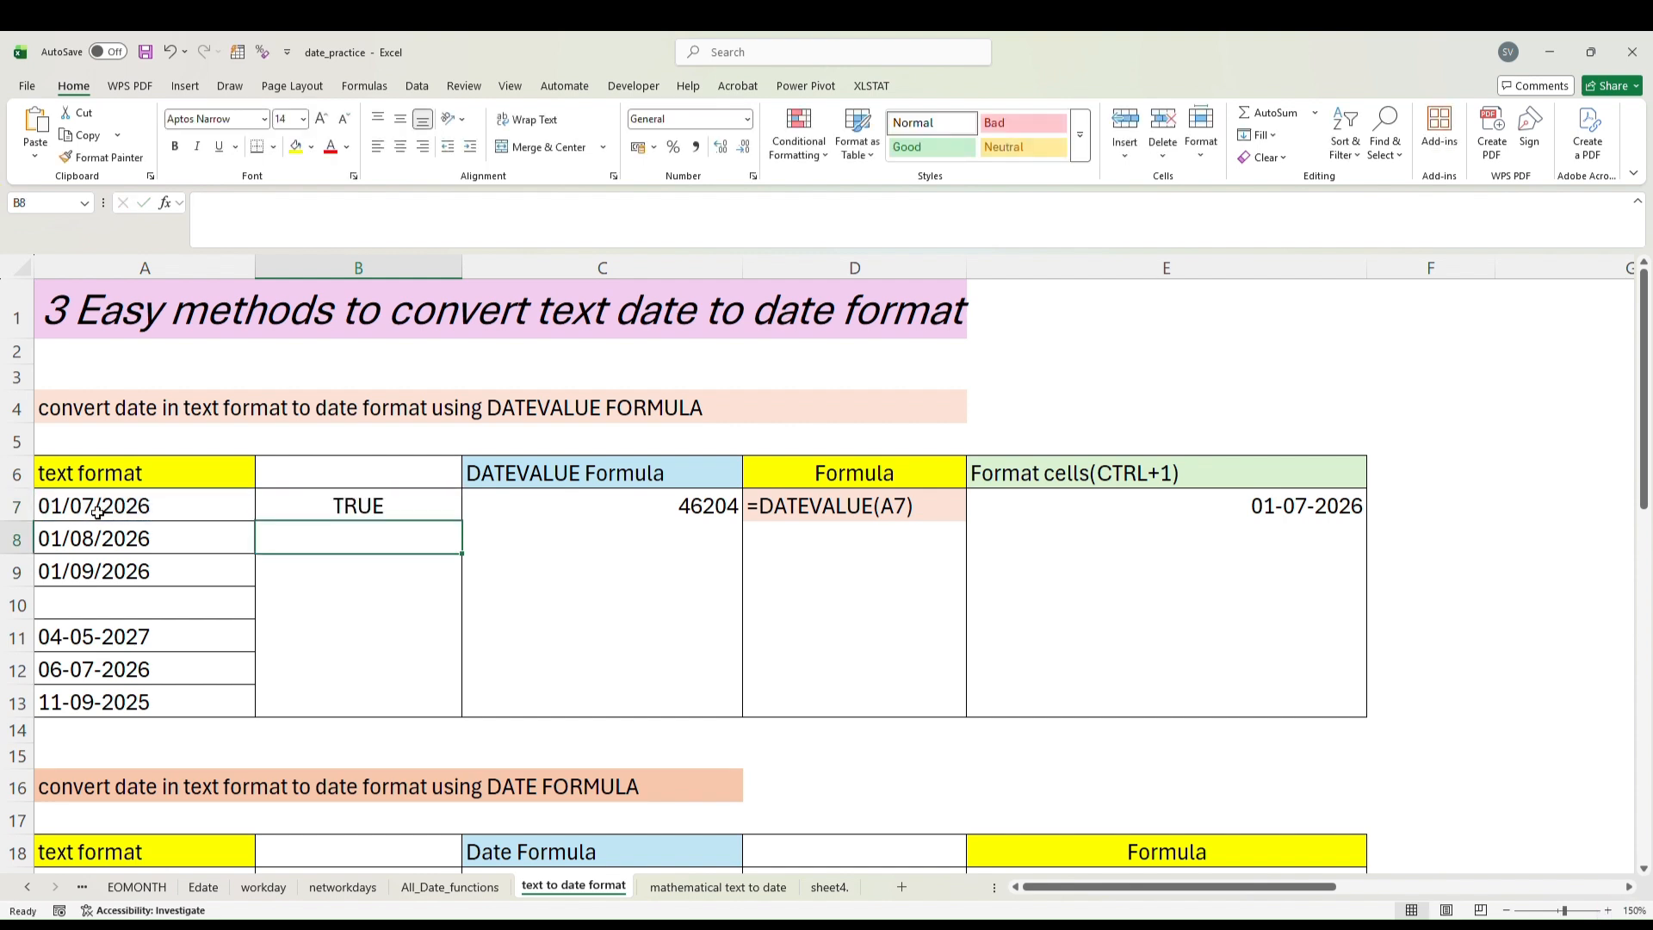
# Fill the ISTEXT formula from B7 down through B13.
pyautogui.click(269, 508)
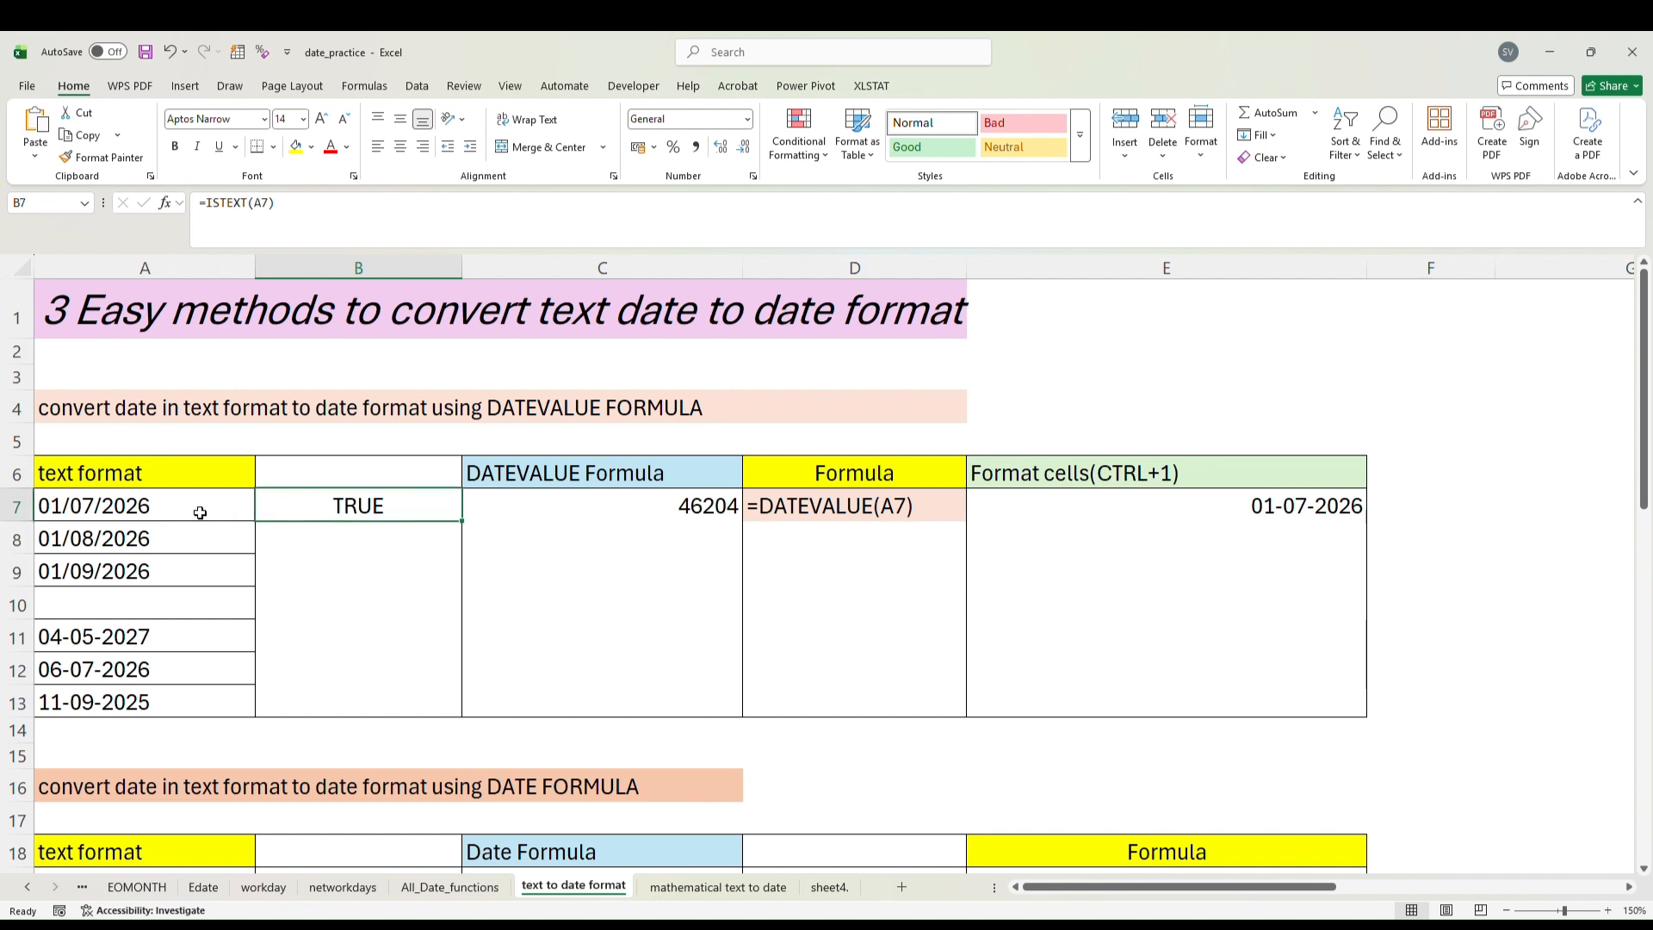
pyautogui.click(129, 512)
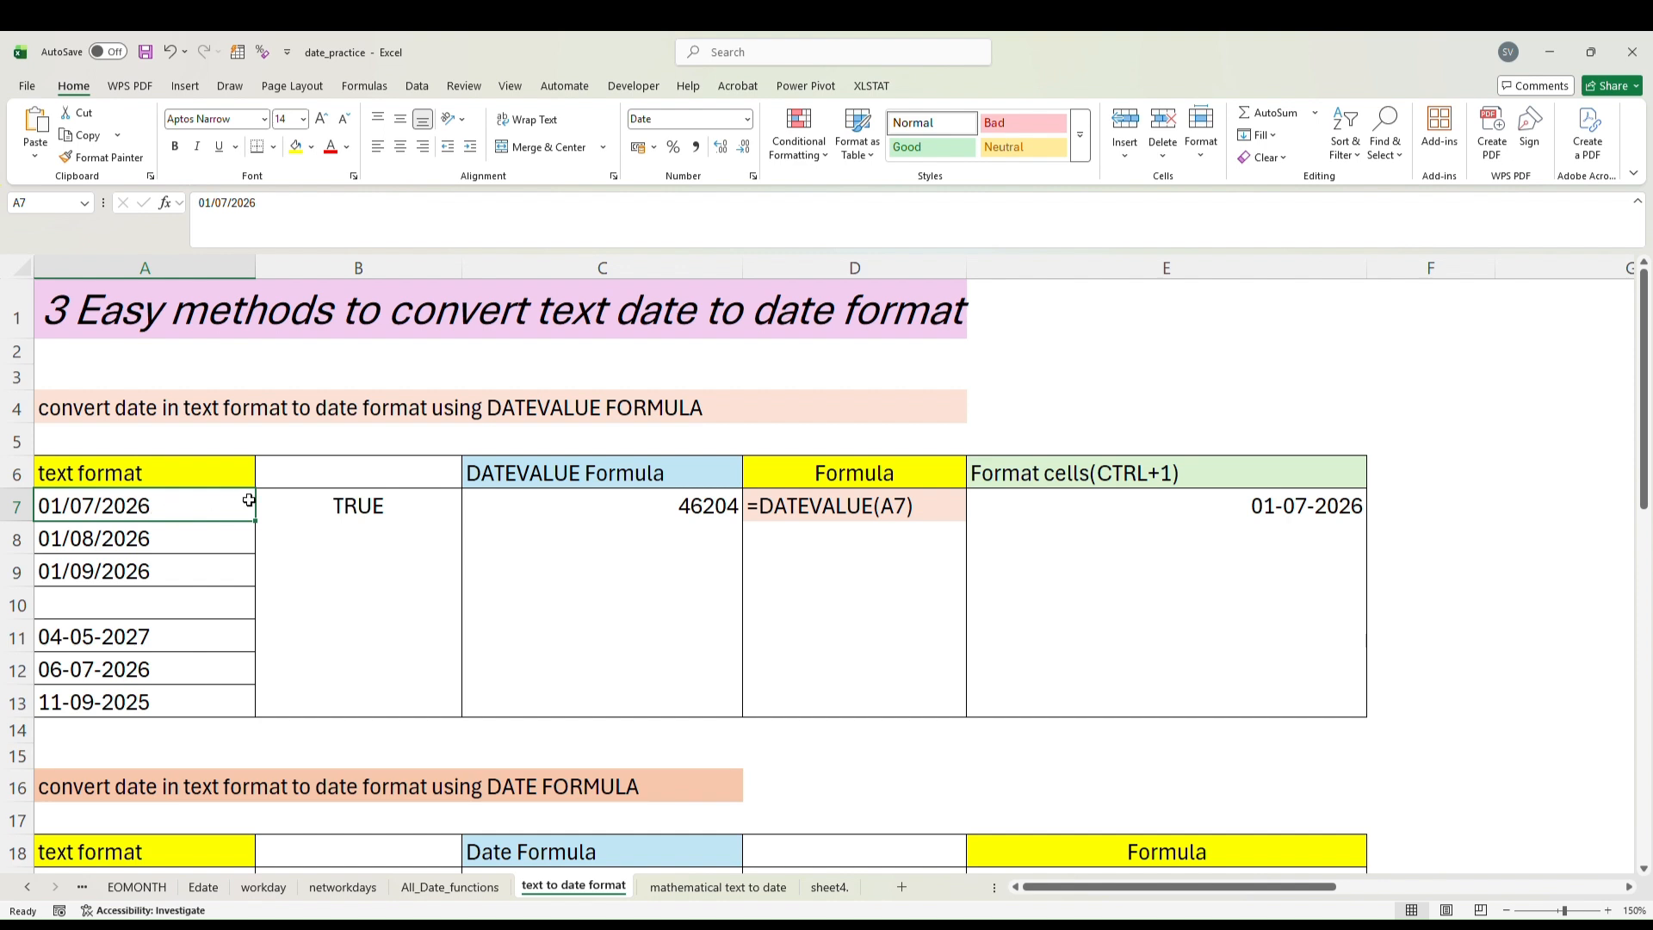
pyautogui.click(287, 514)
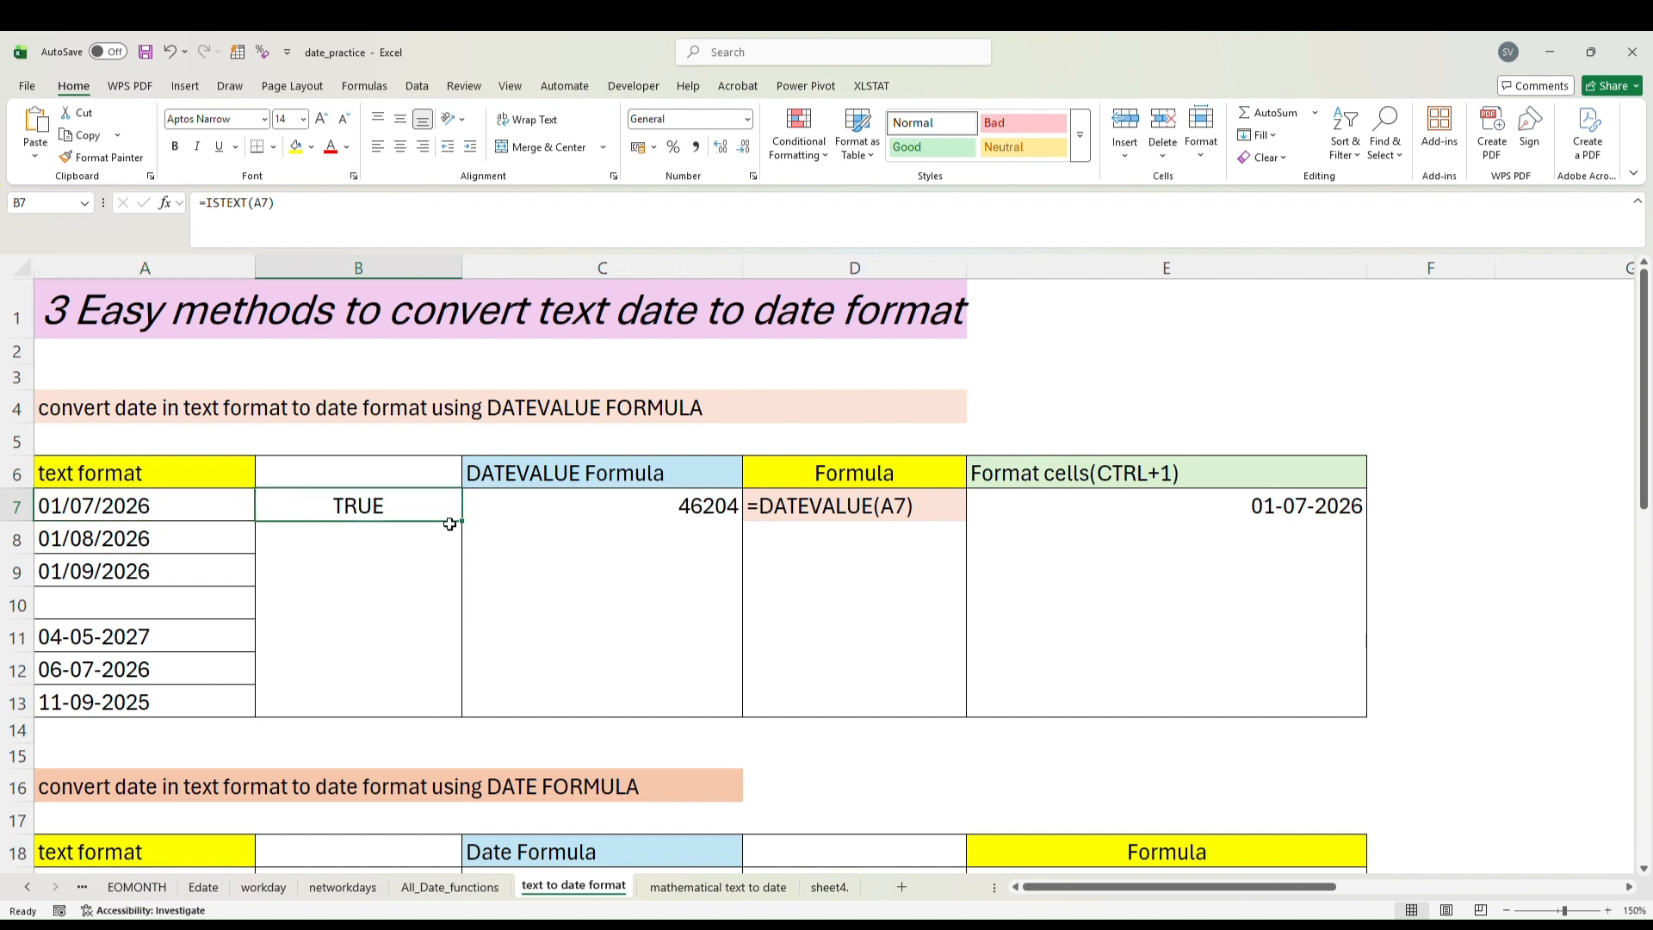
pyautogui.moveTo(463, 519); pyautogui.dragTo(466, 704)
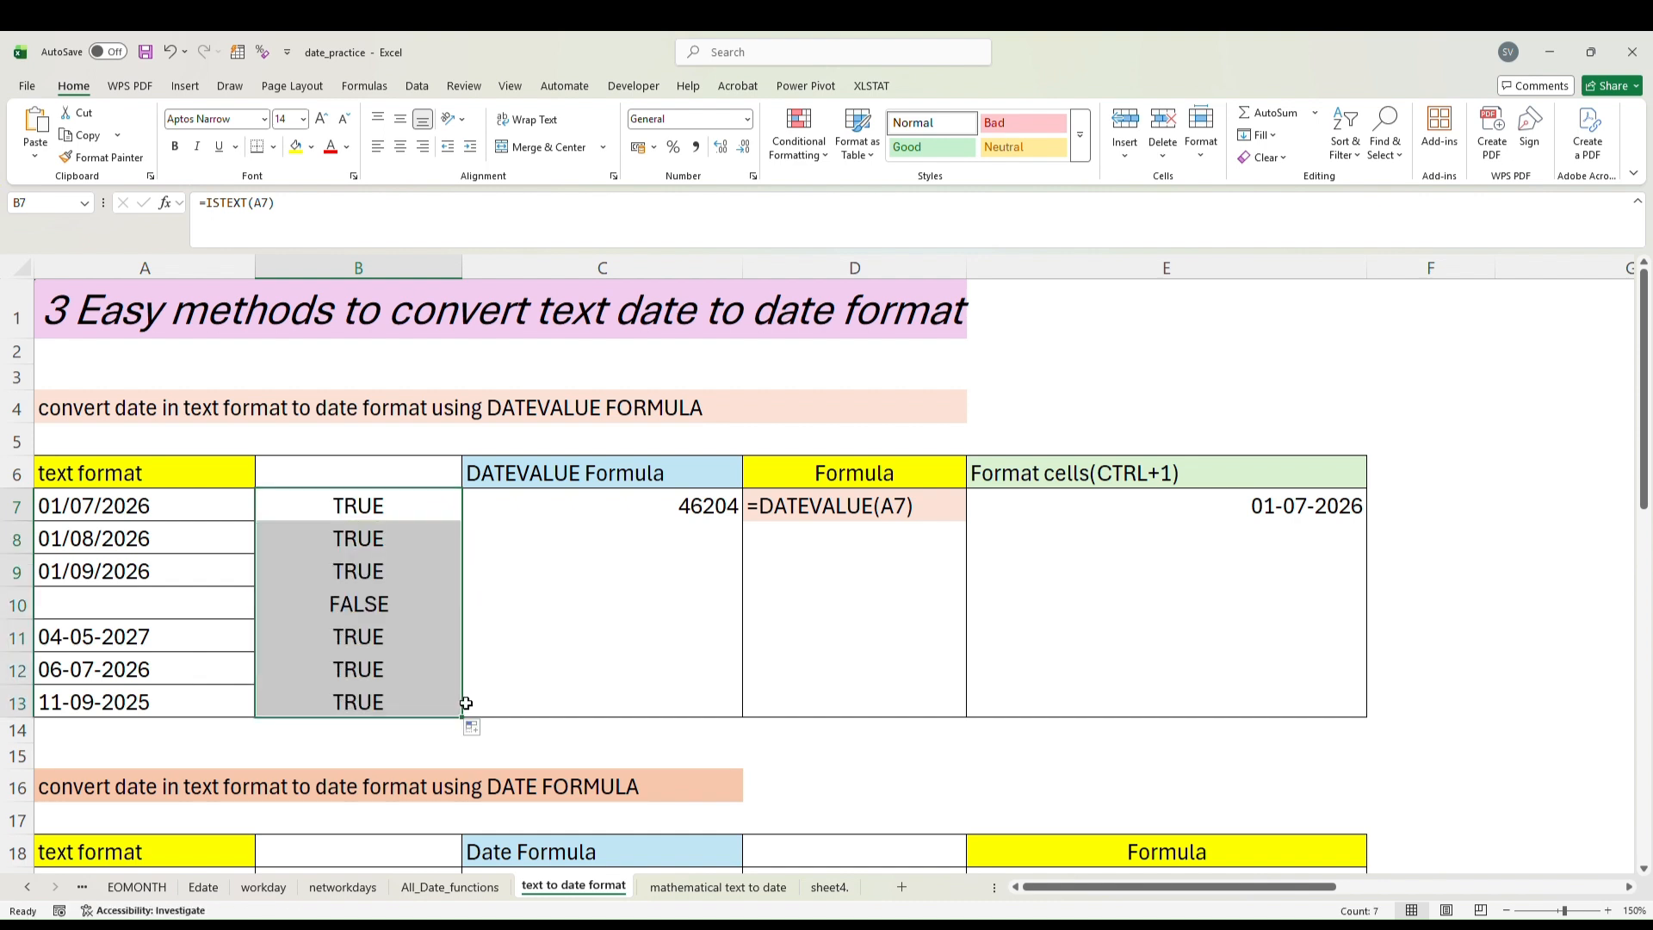
# Compare the ISTEXT results in column B with the source dates, and examine the example formulas in C7, D7 and E7.
pyautogui.click(235, 600)
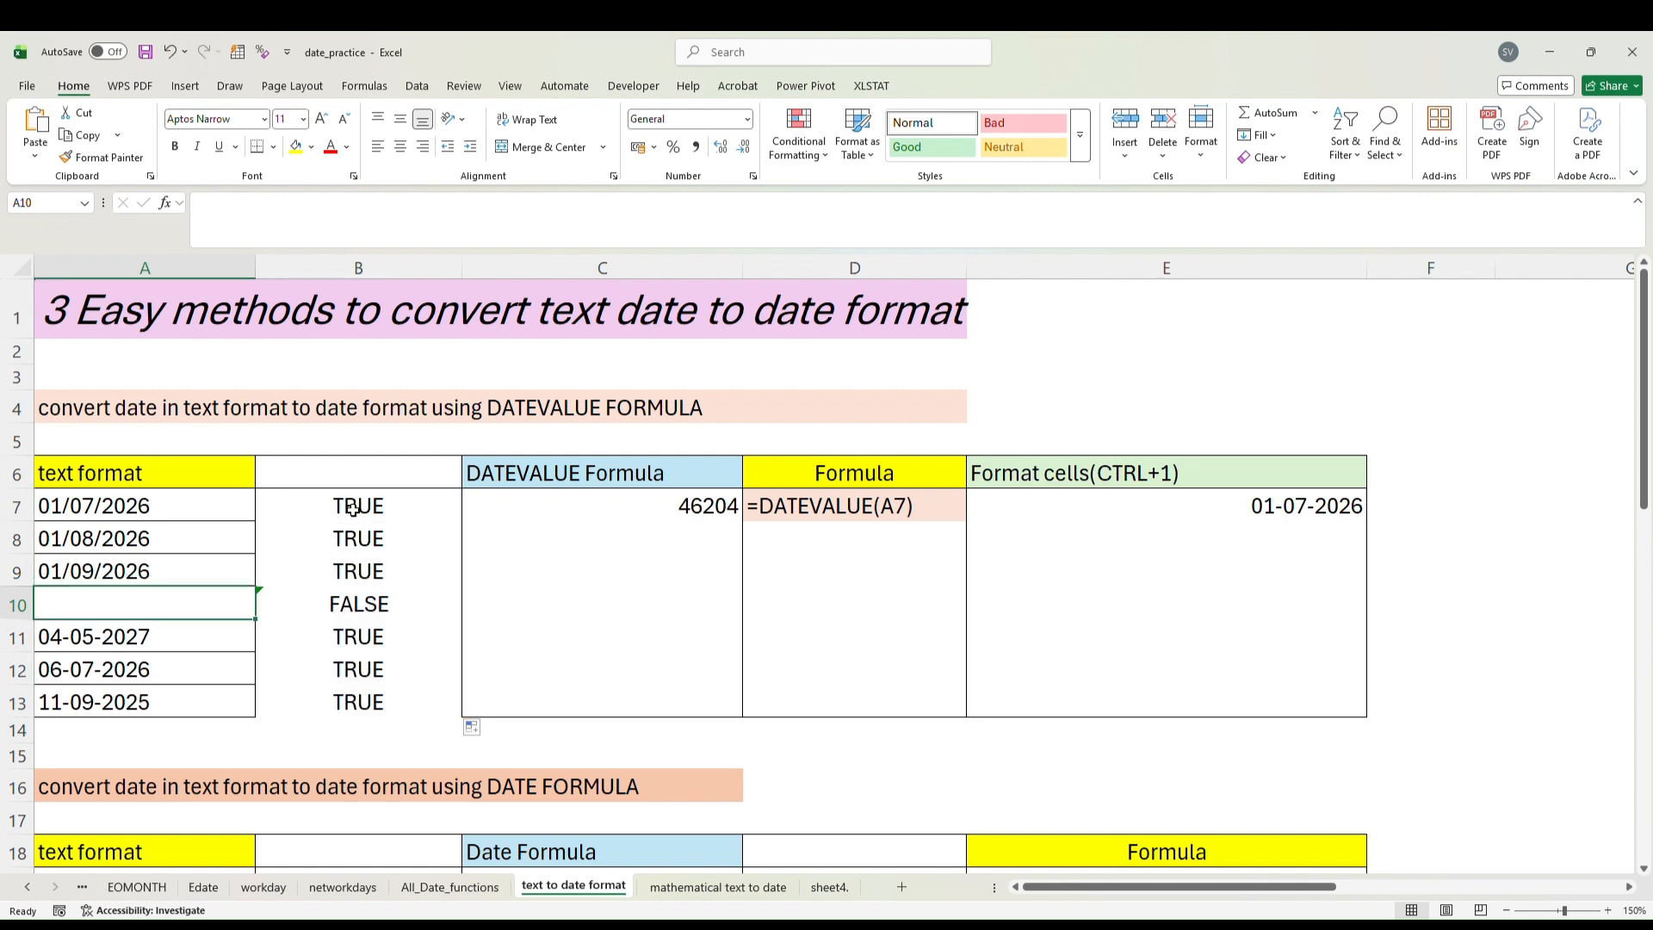
pyautogui.click(71, 505)
pyautogui.click(116, 641)
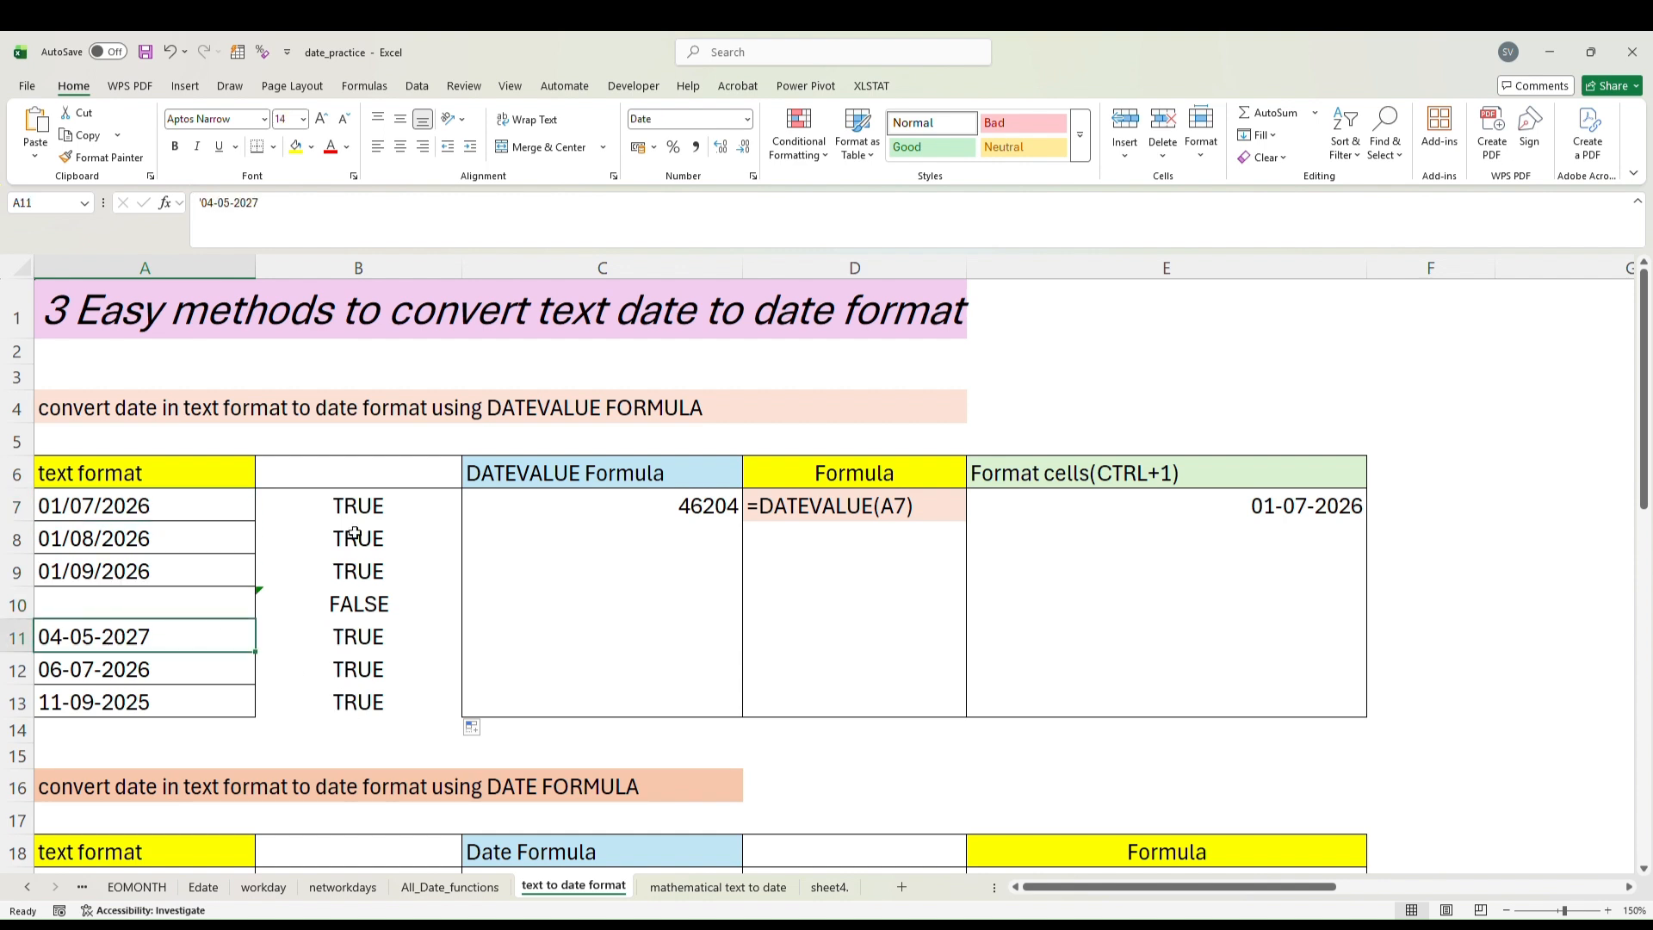
pyautogui.moveTo(357, 499); pyautogui.dragTo(365, 702)
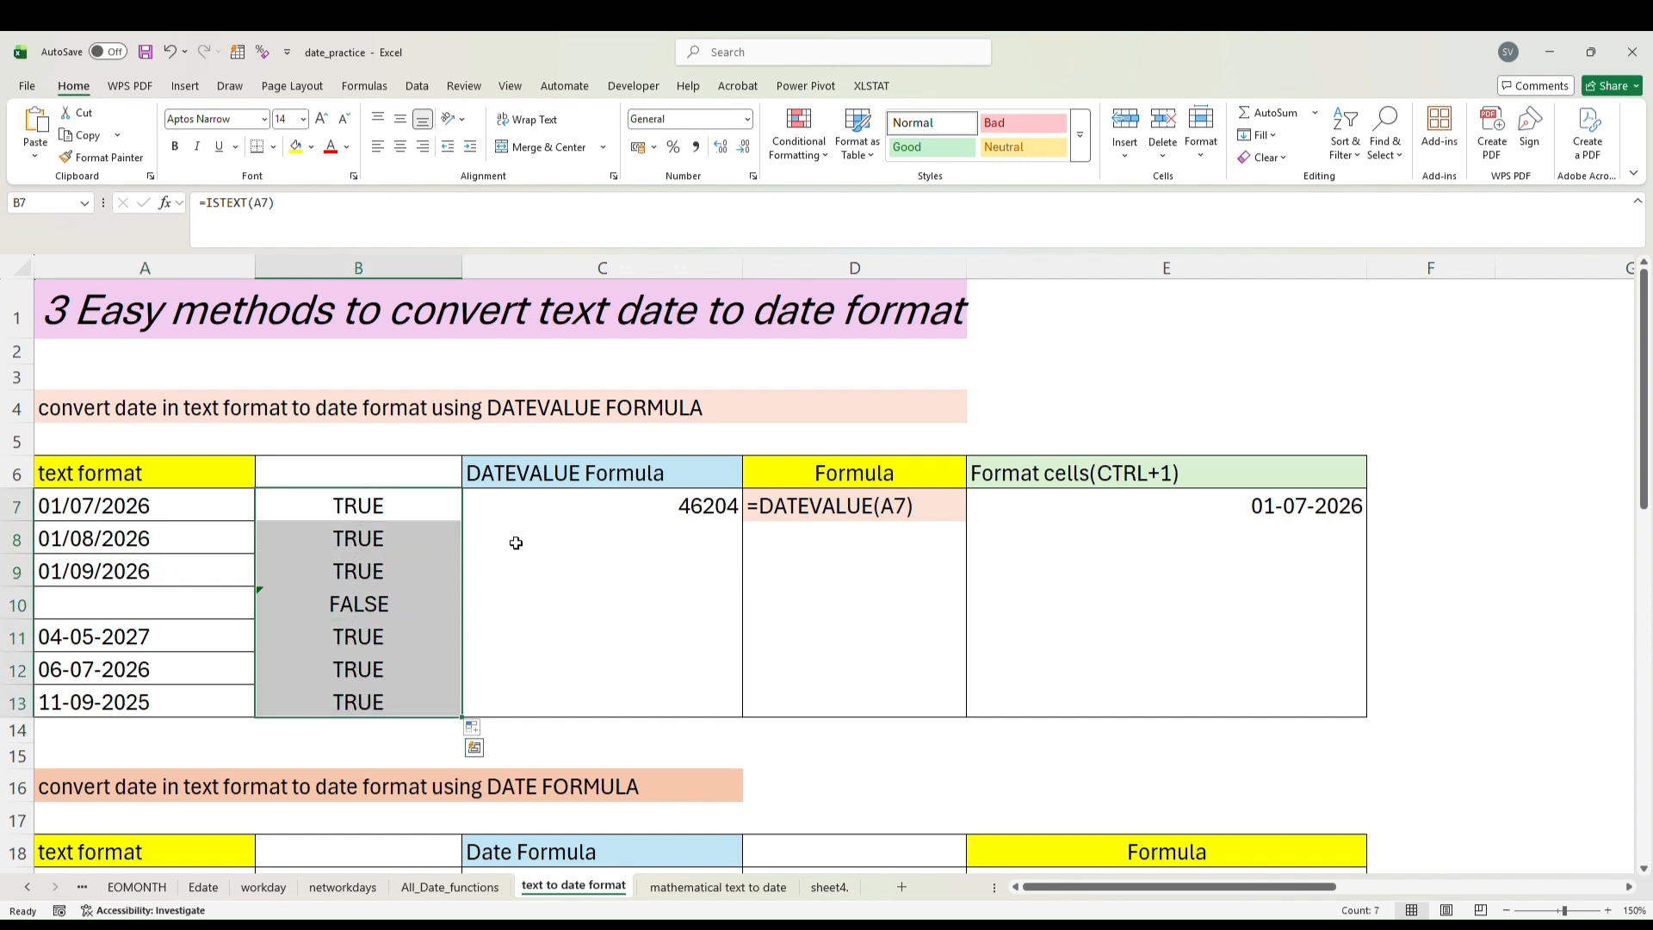
pyautogui.click(516, 506)
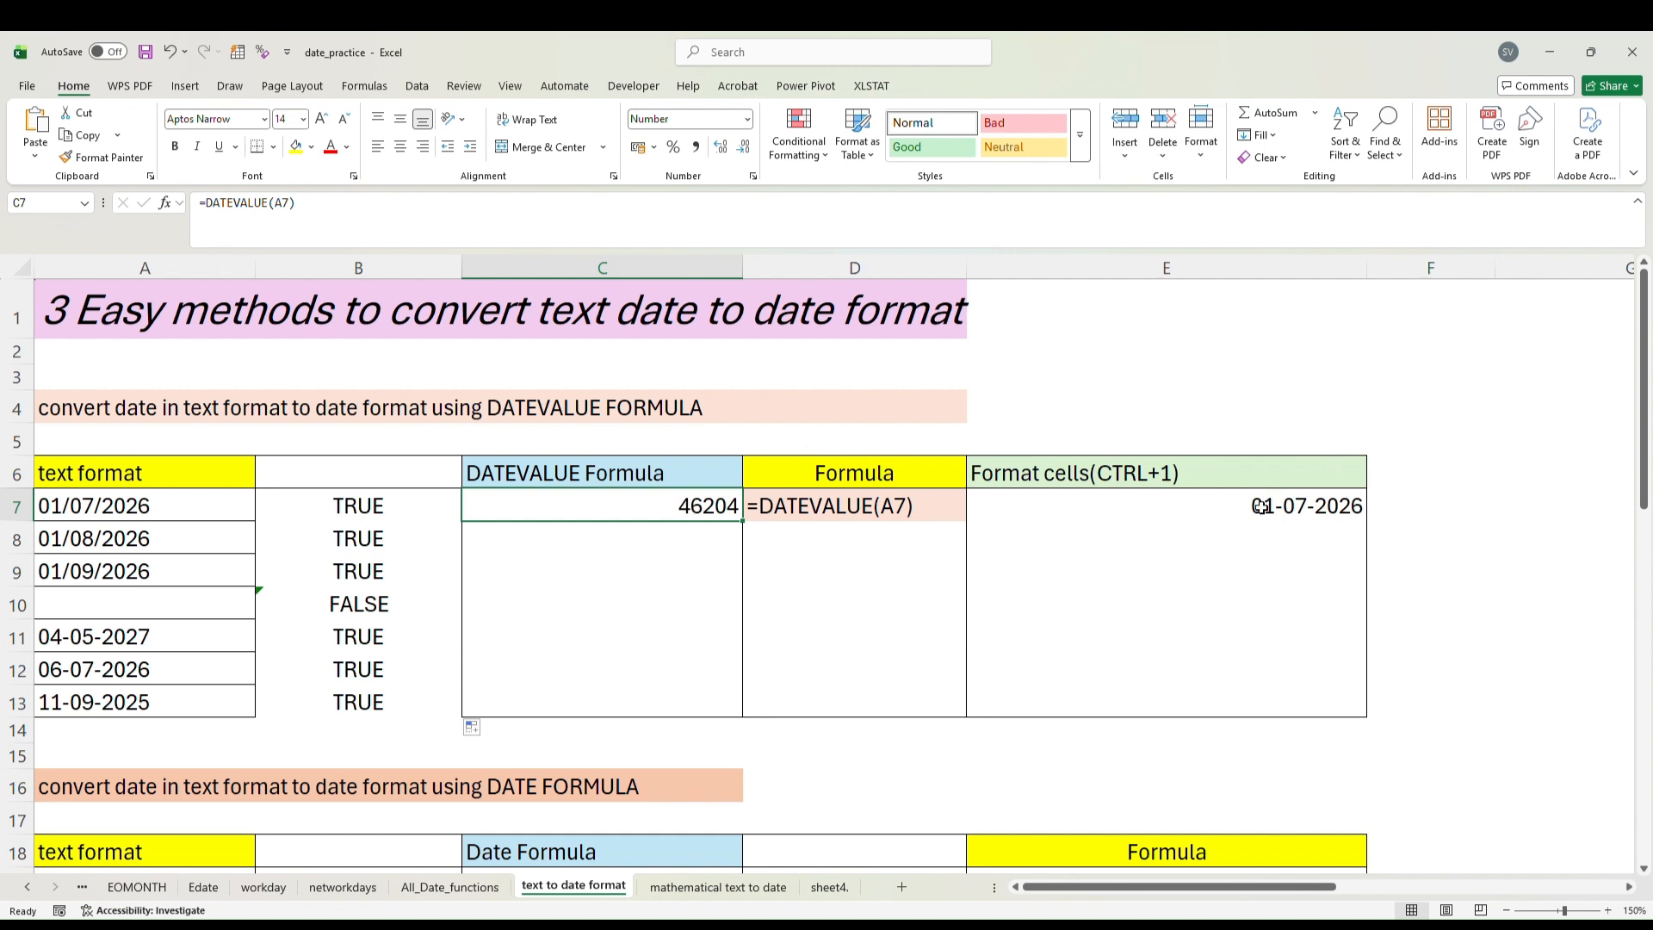
pyautogui.click(1188, 505)
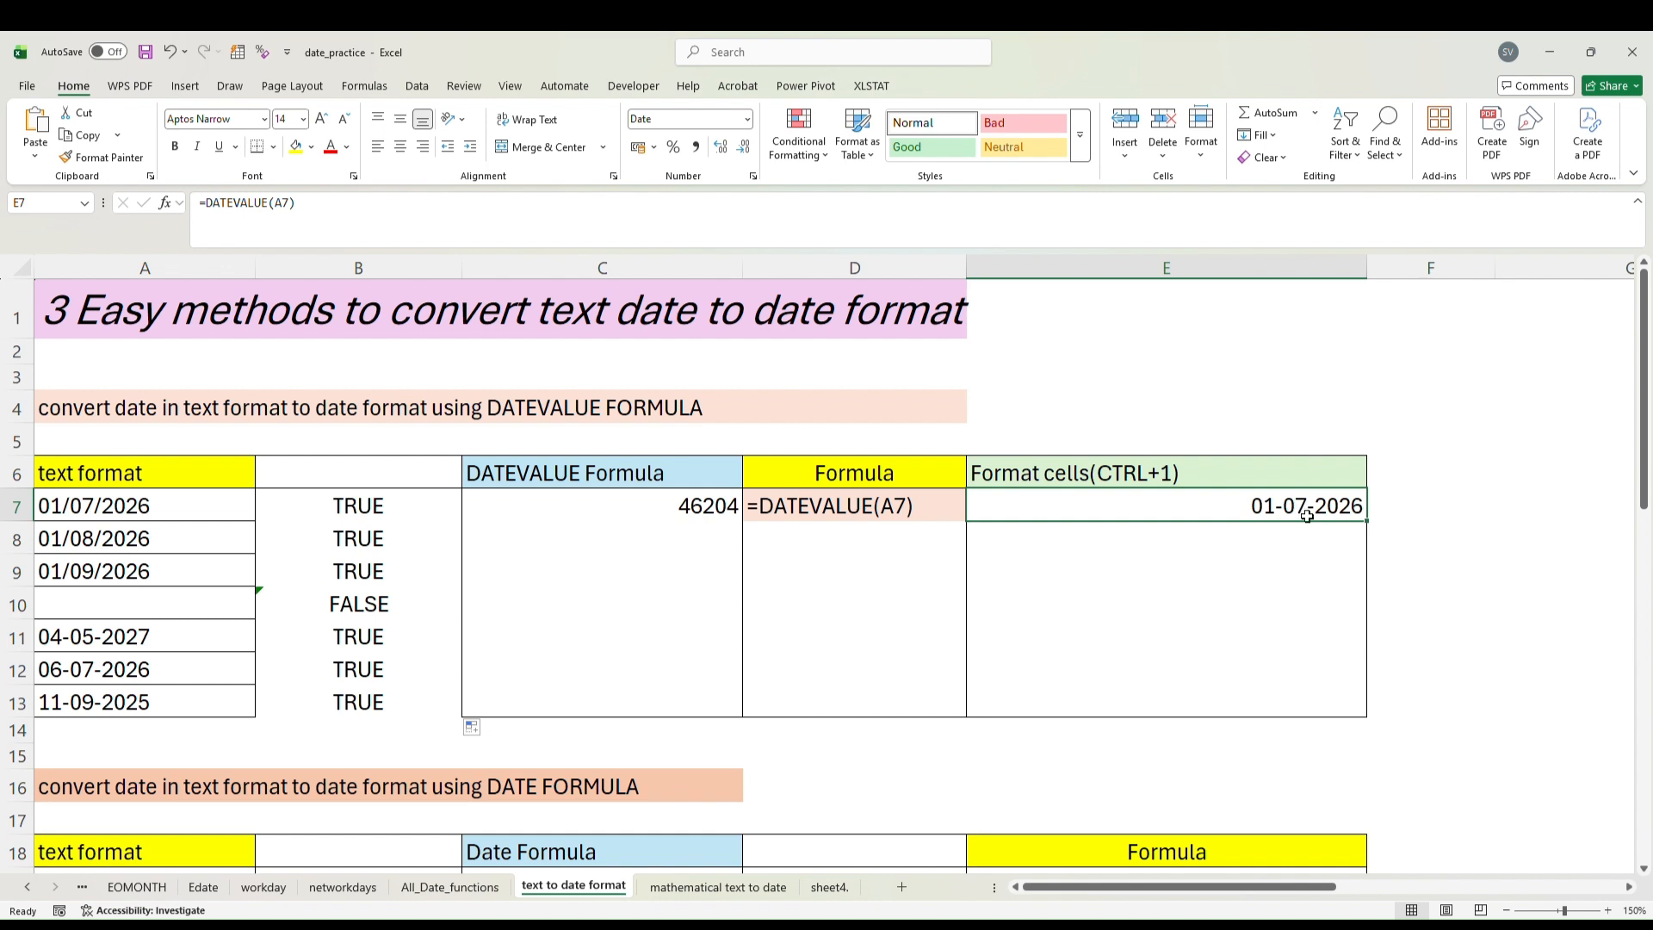
pyautogui.click(694, 506)
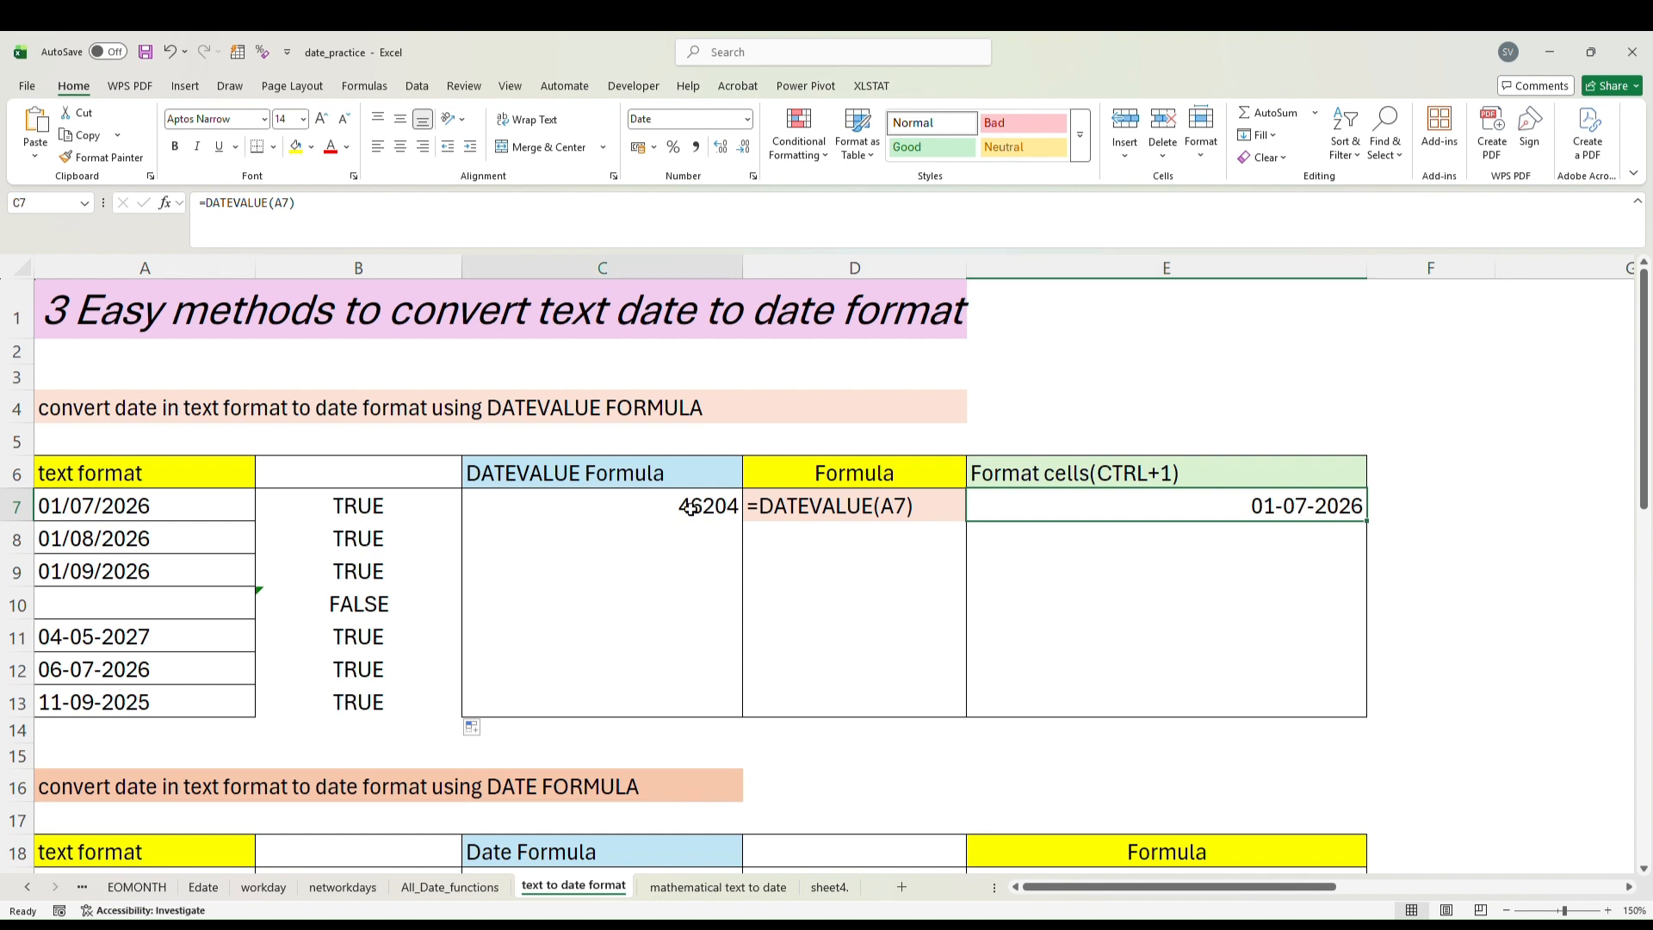
pyautogui.click(800, 510)
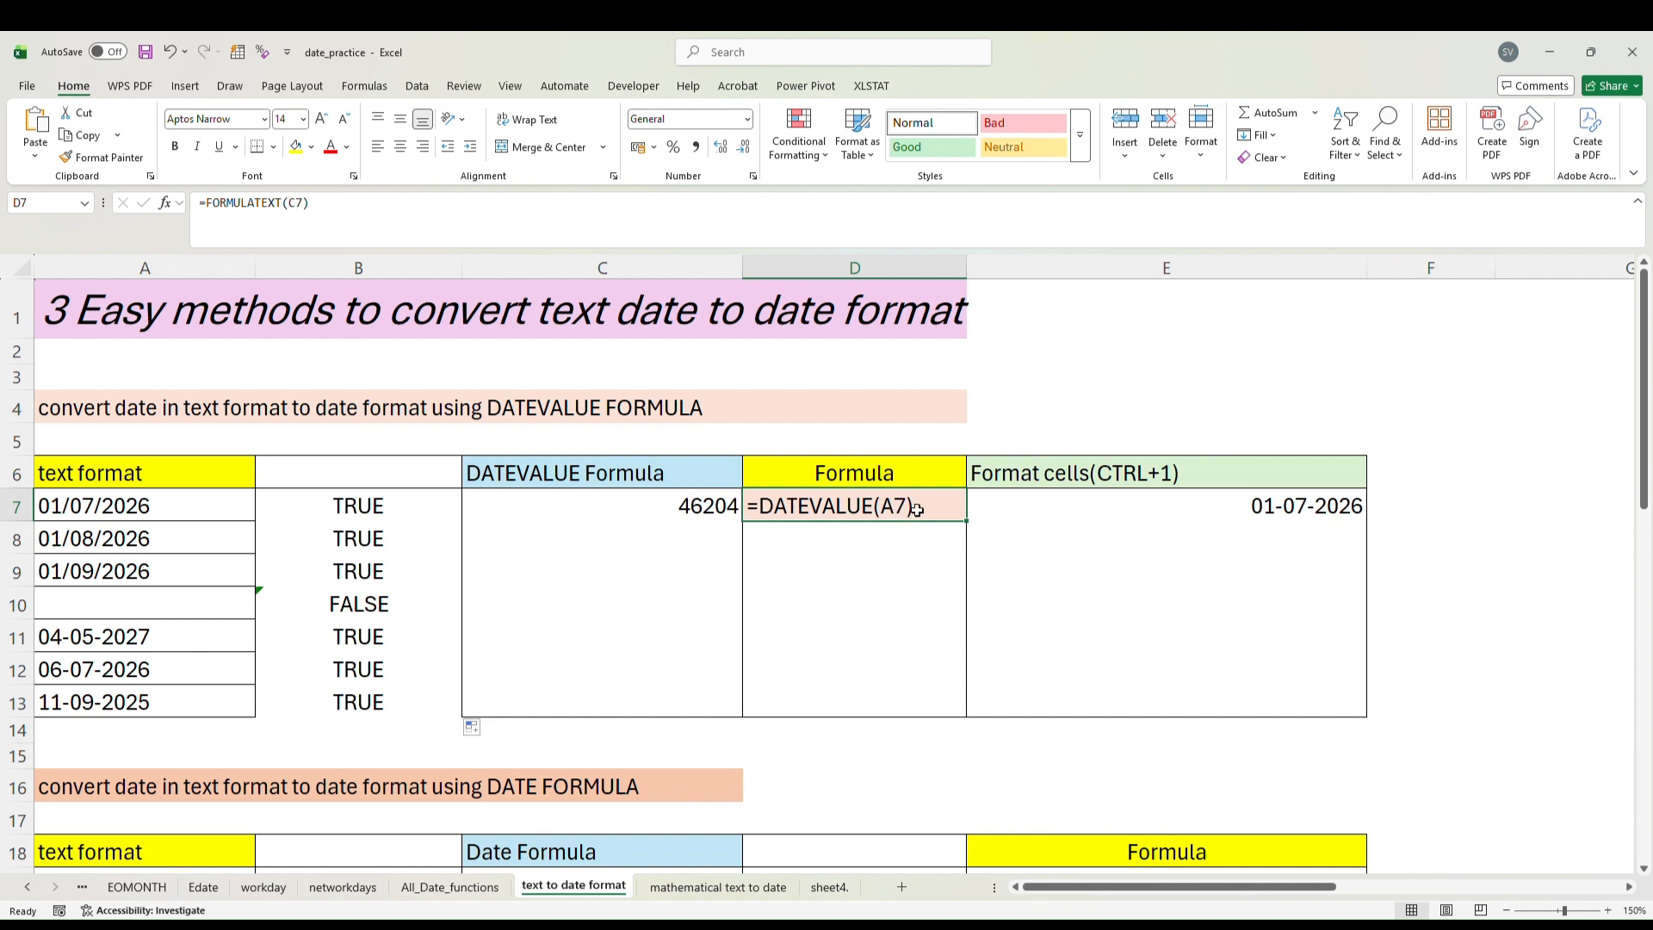
pyautogui.click(679, 506)
# Enter the formula =DATEVALUE(A8) in cell C8 to convert the second text date to a serial number.
pyautogui.click(681, 532)
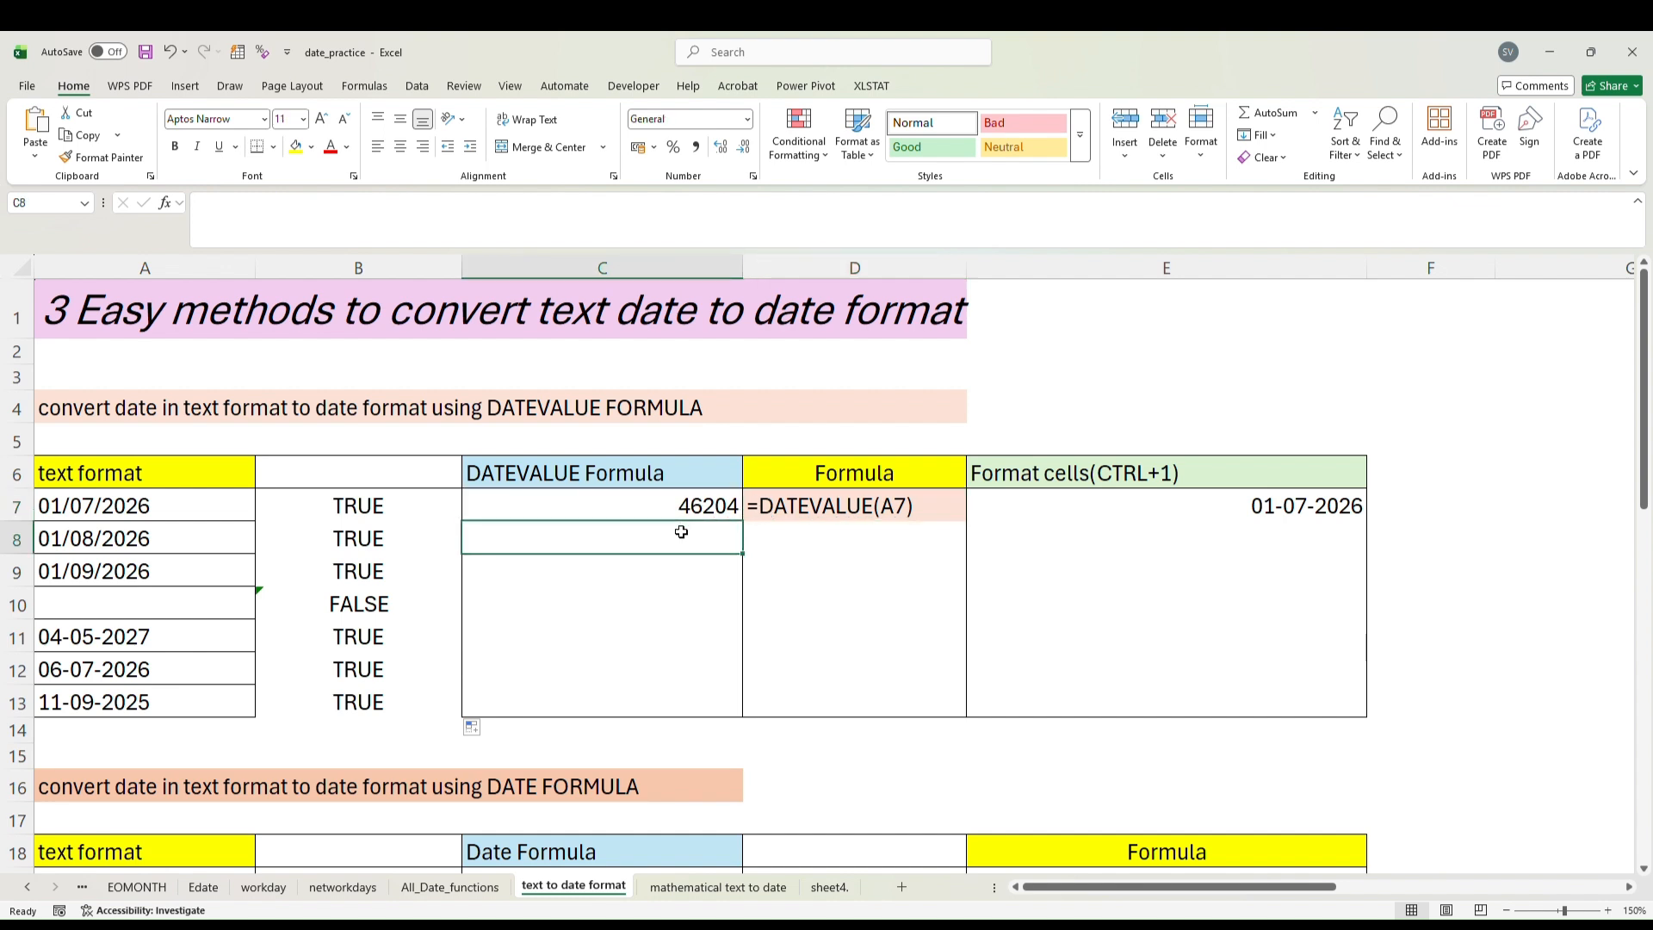
pyautogui.doubleClick(681, 532)
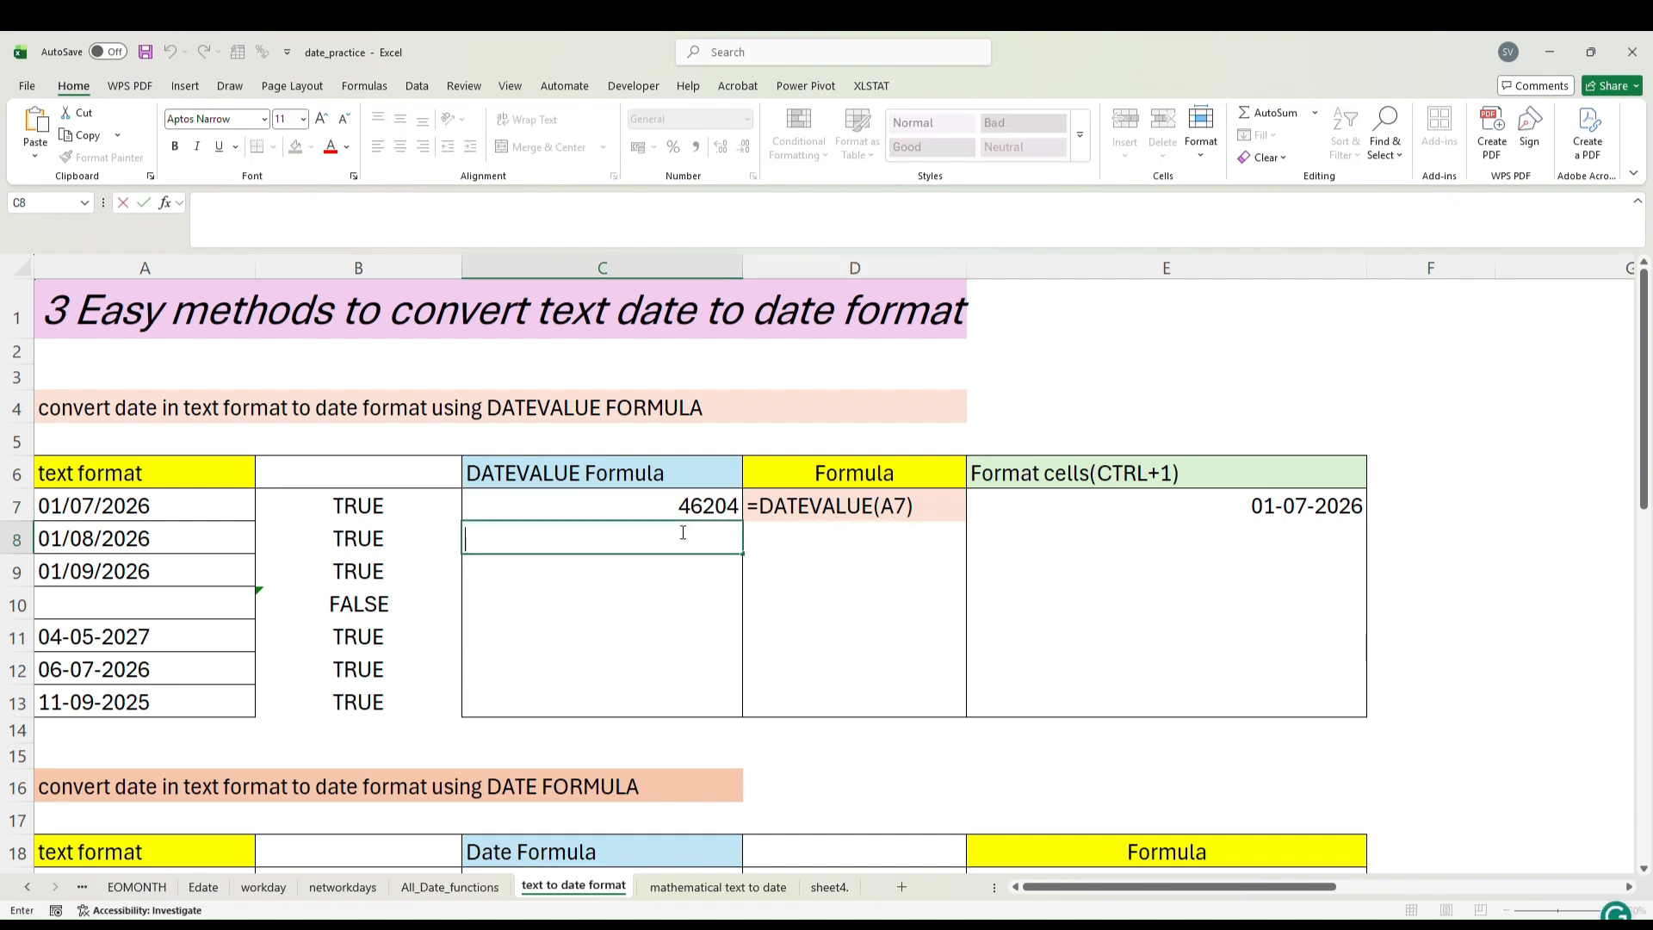
pyautogui.write('=da')
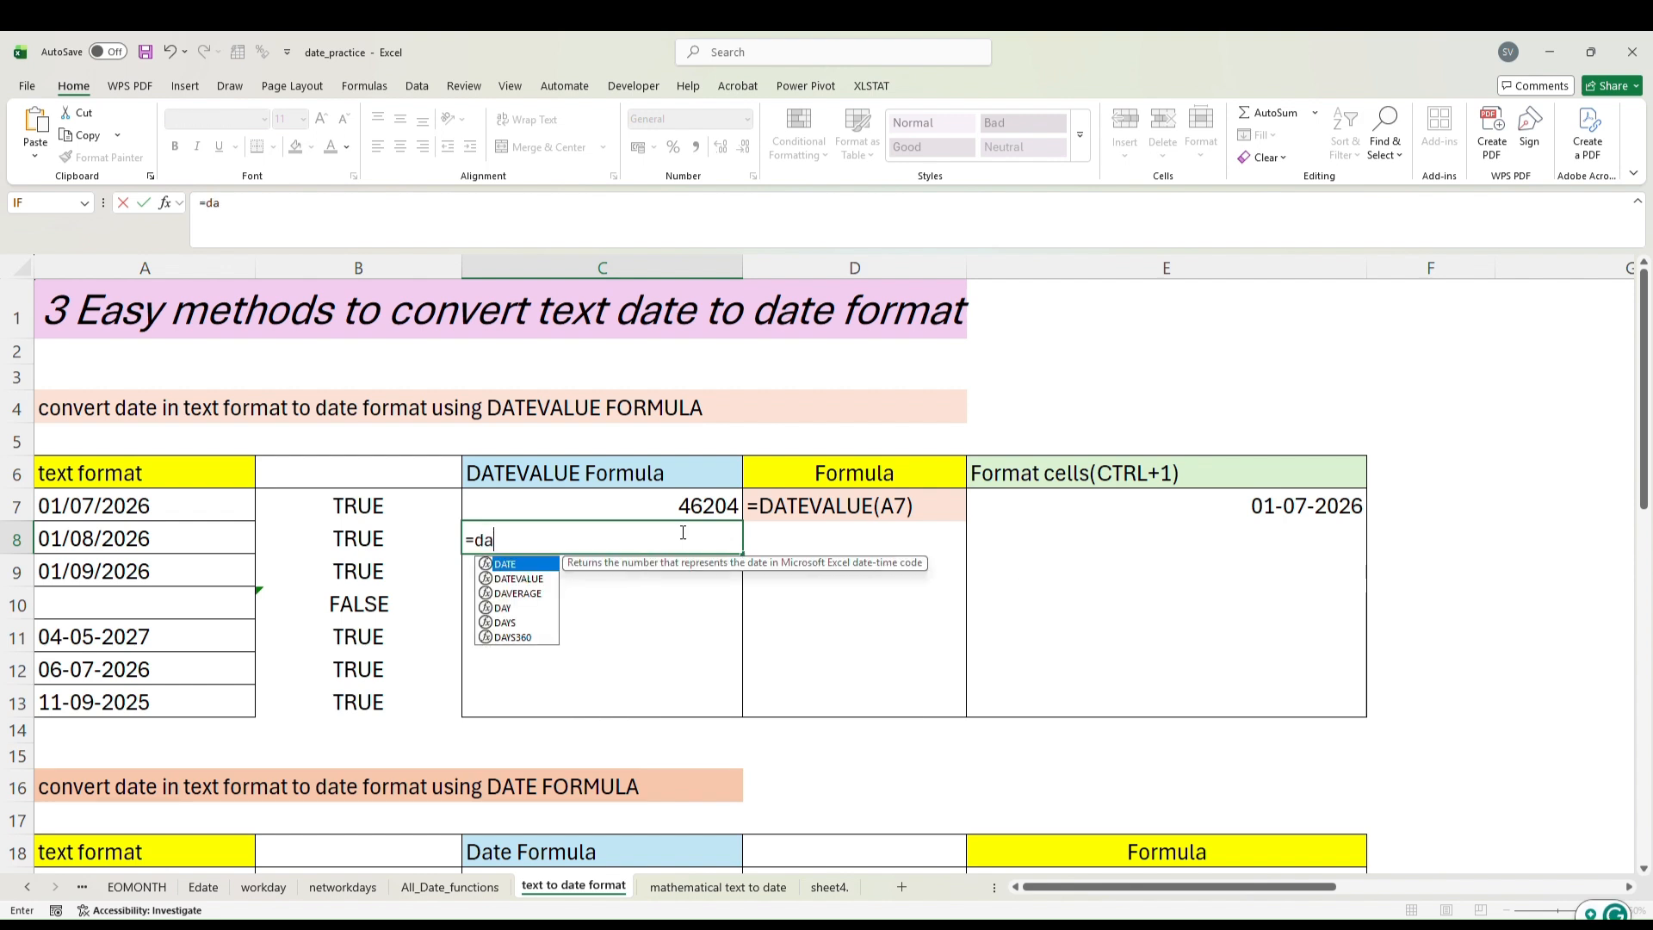
pyautogui.write('tevalue')
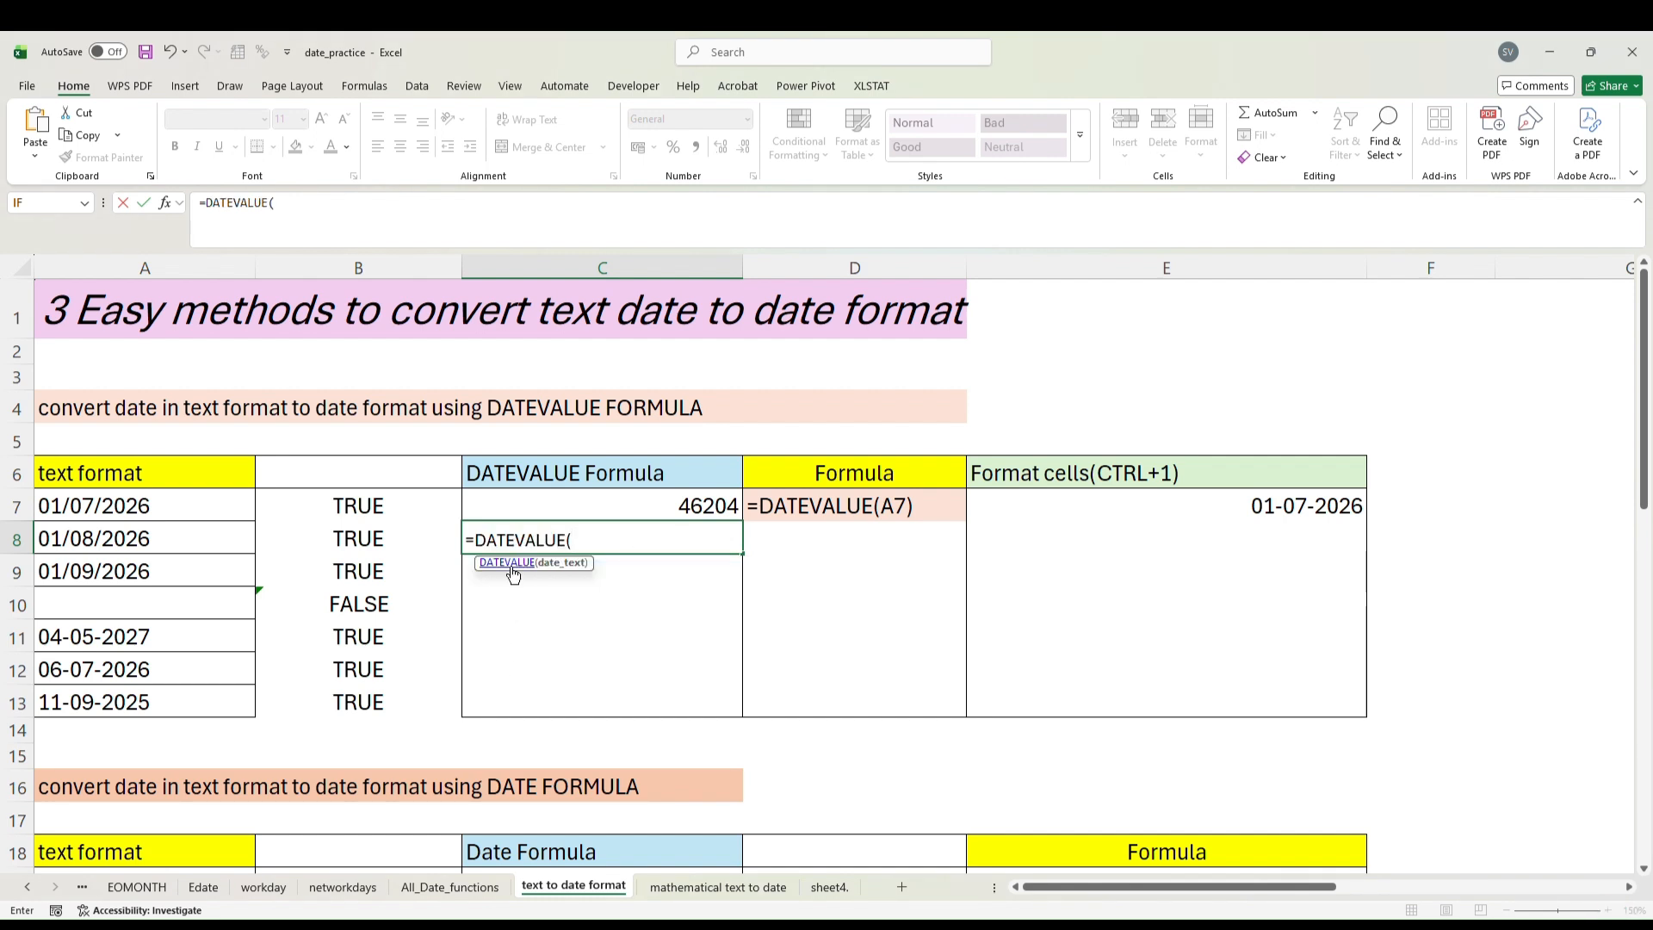
pyautogui.doubleClick(511, 568)
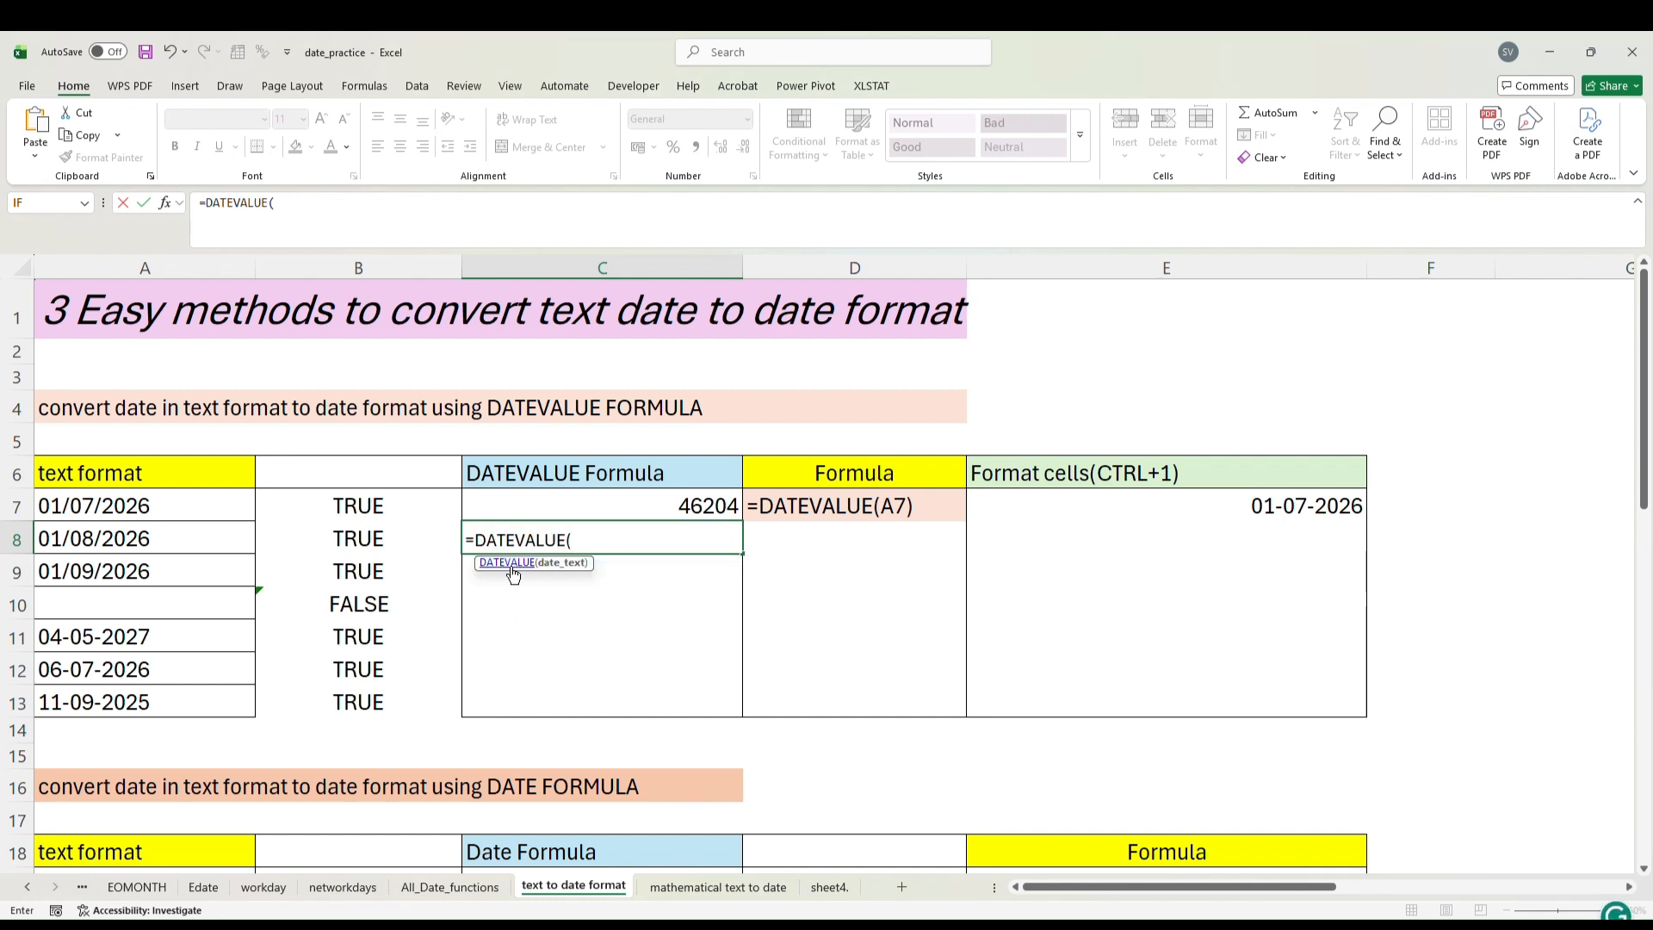
pyautogui.click(221, 532)
pyautogui.write(')')
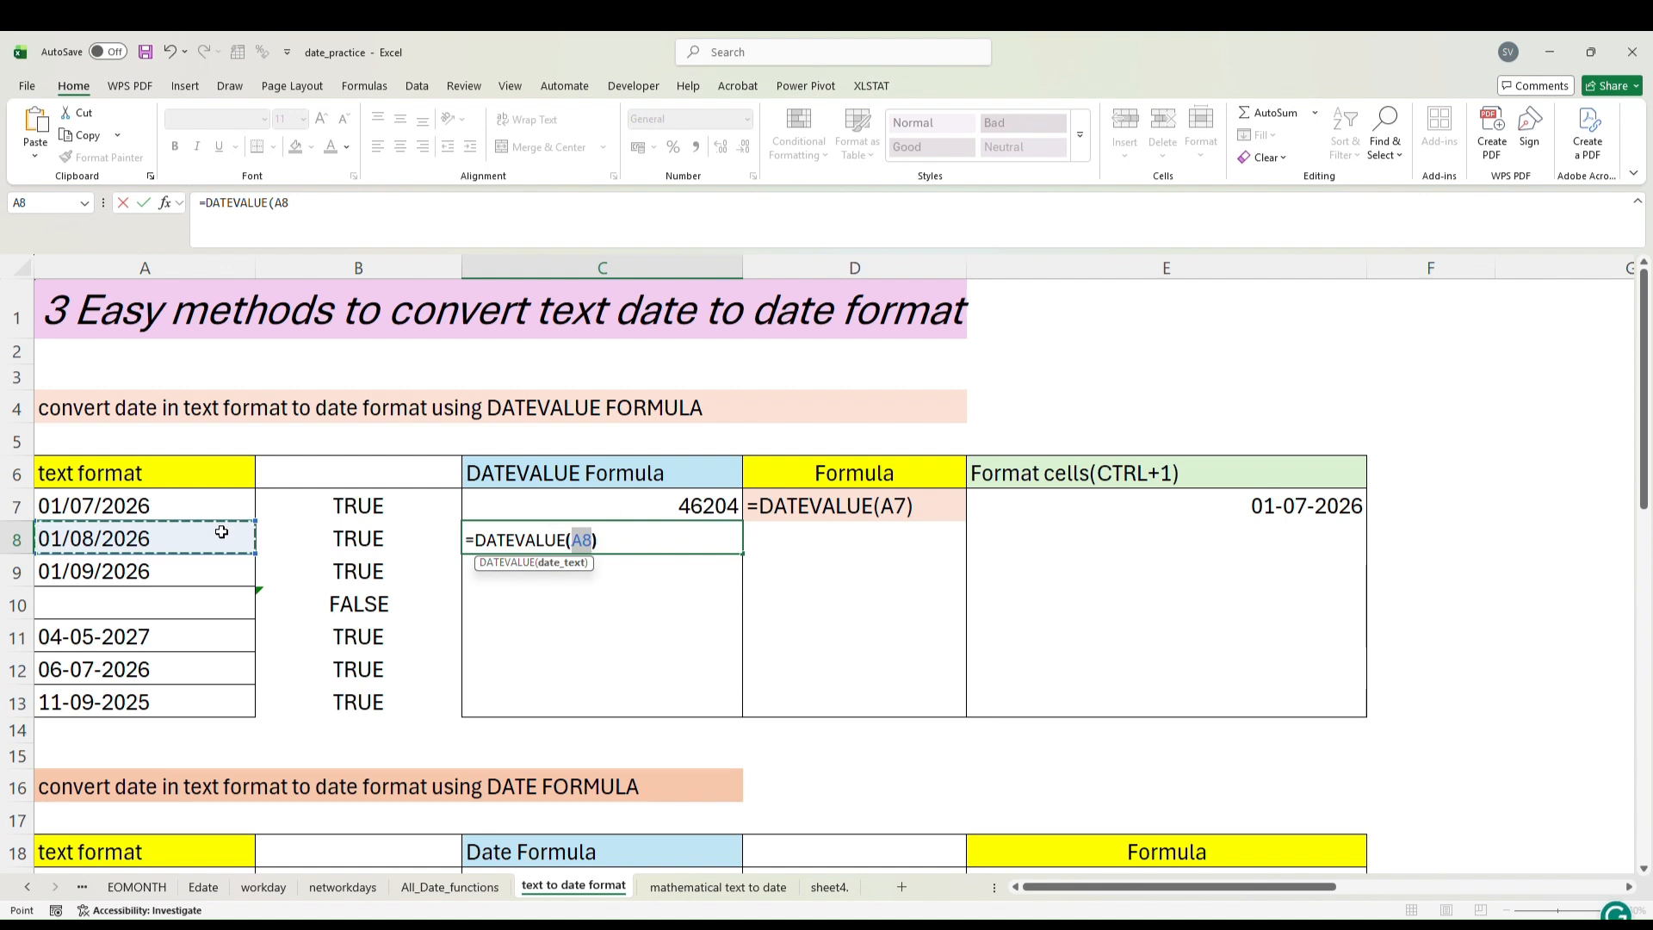
pyautogui.press('Return')
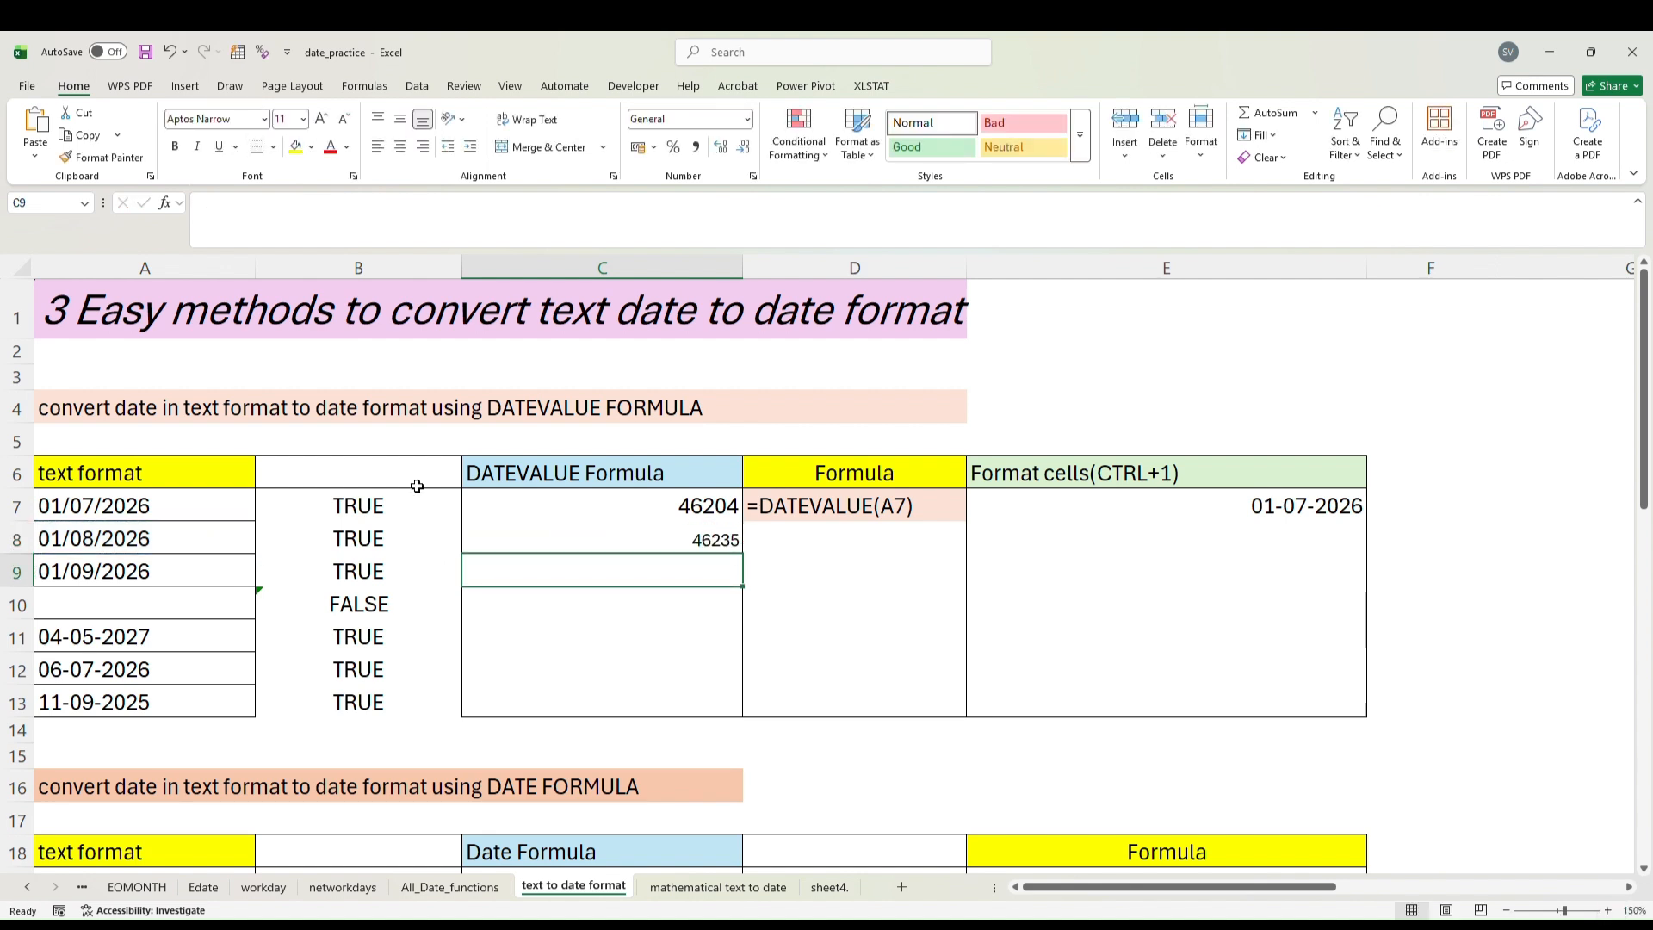
# Fill the DATEVALUE formula from C8 down through C13.
pyautogui.click(730, 539)
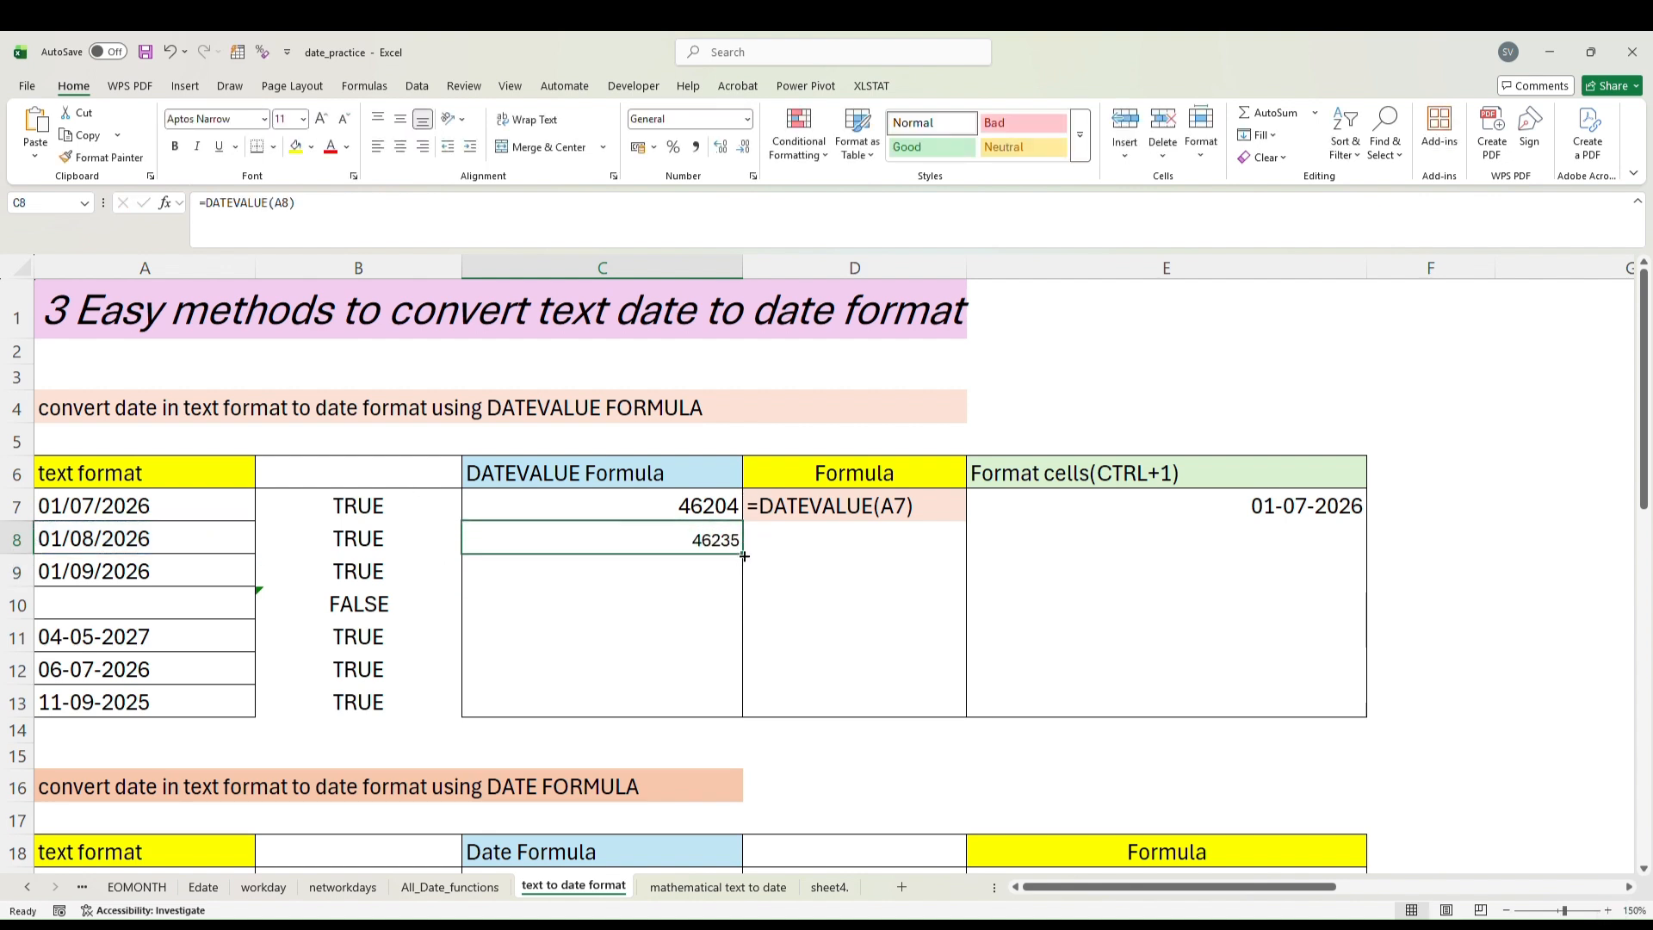
pyautogui.moveTo(744, 552); pyautogui.dragTo(739, 708)
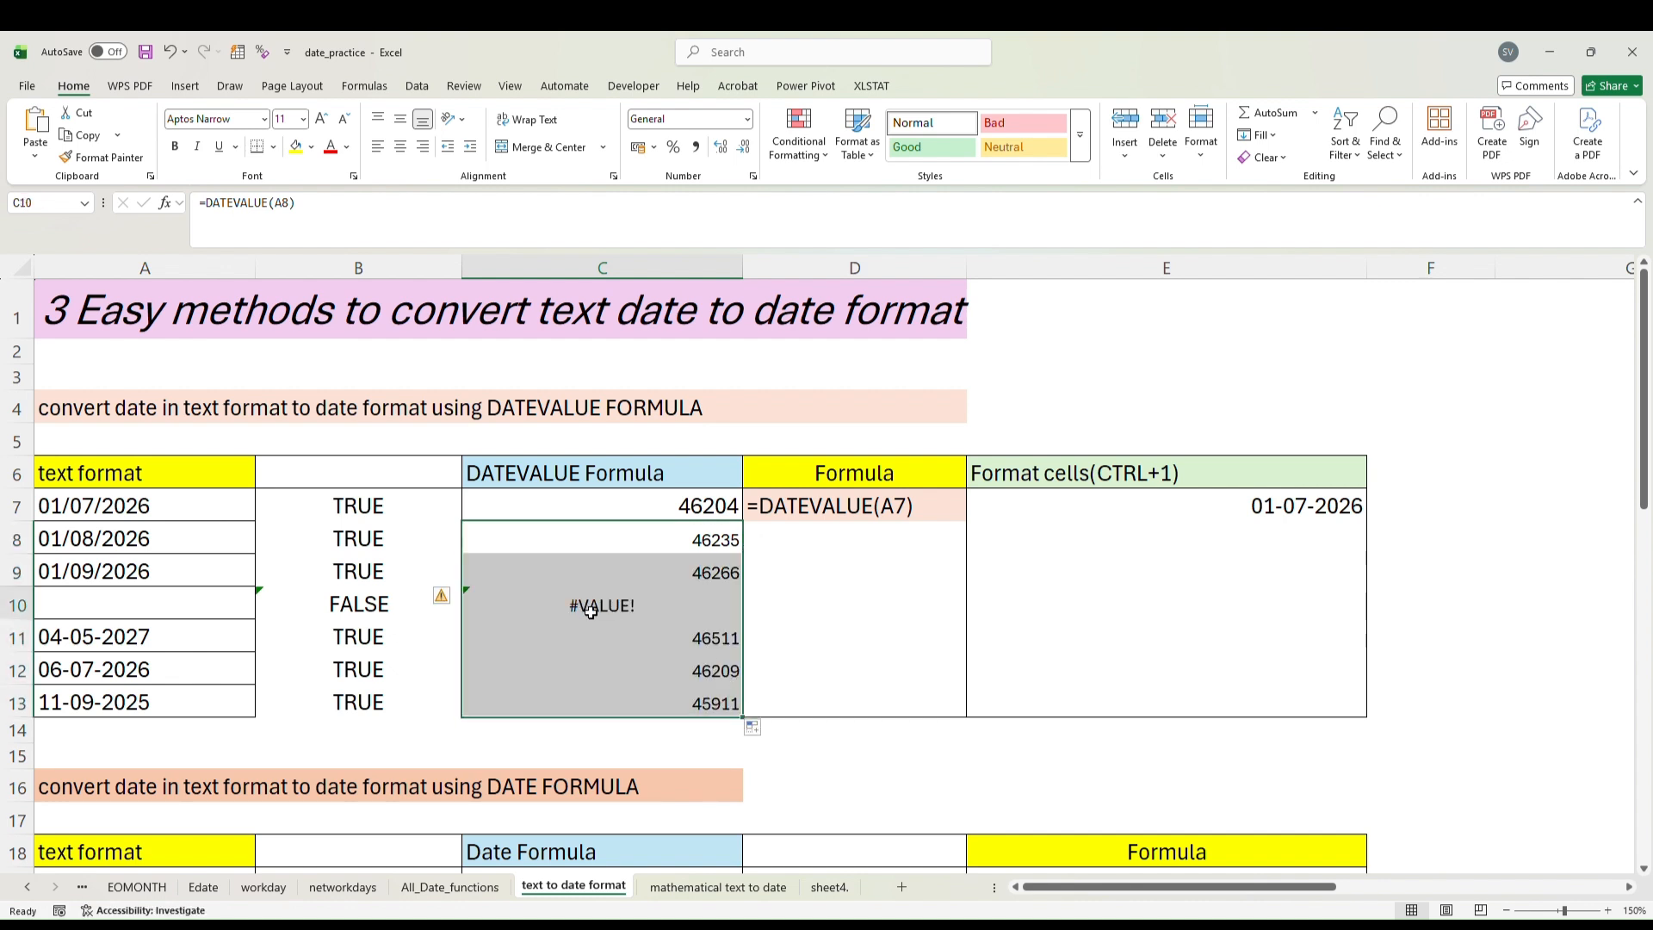
pyautogui.click(489, 615)
pyautogui.click(940, 639)
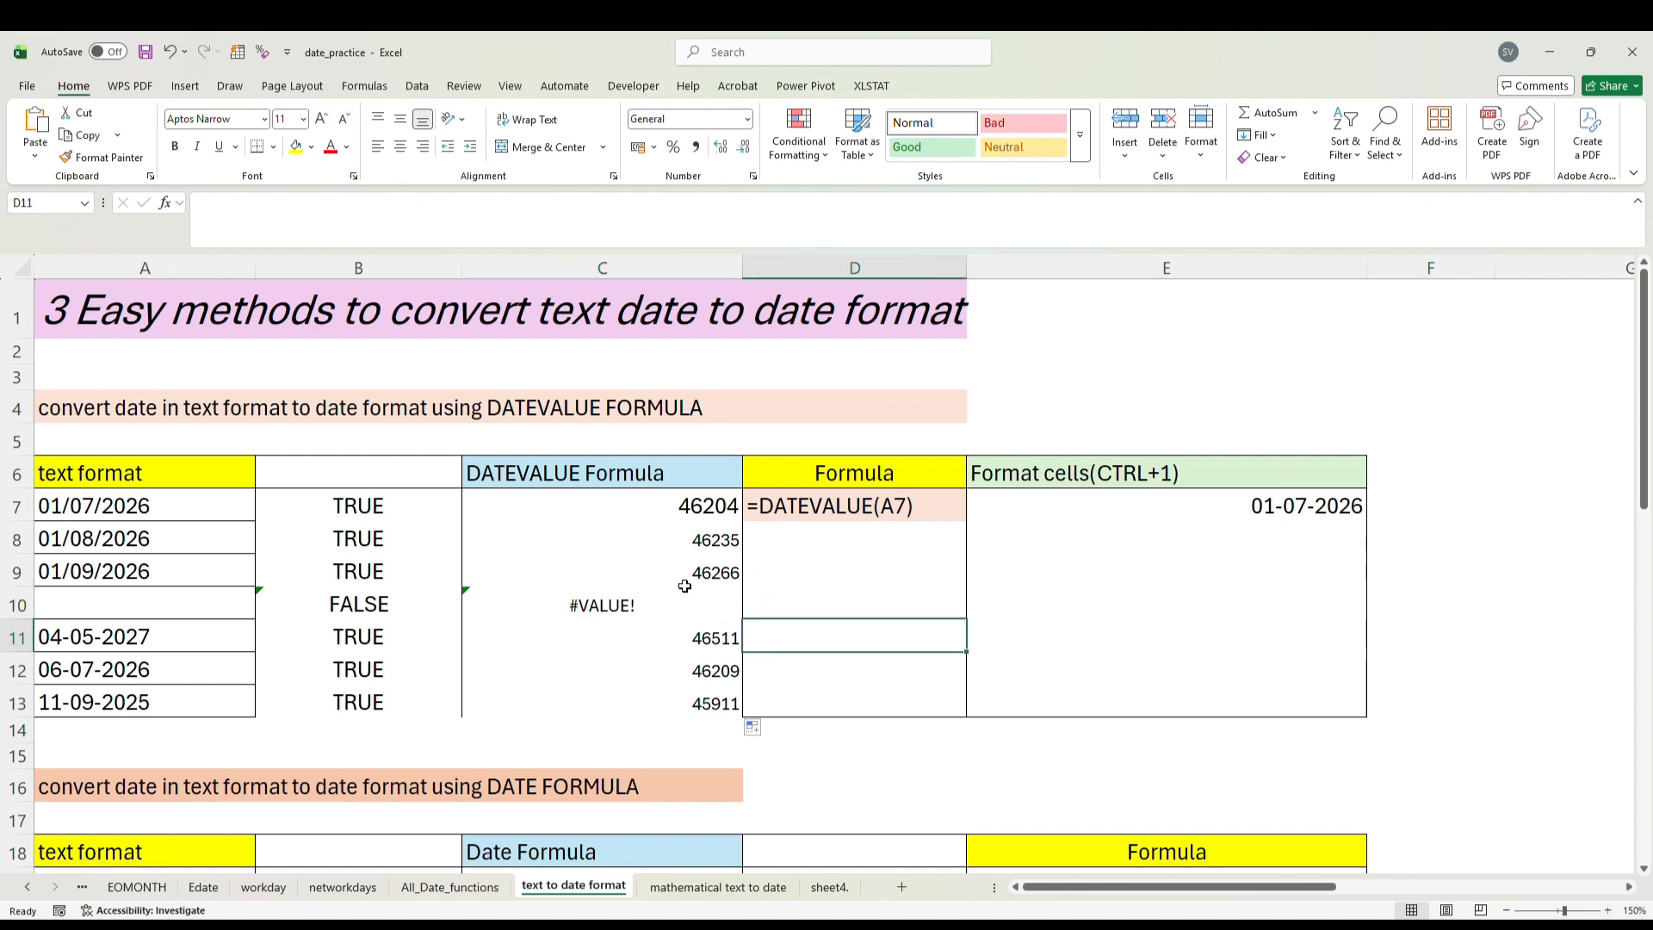
# Examine the DATEVALUE results in C7:C9 and C11:C13 against their source dates, and compare them with the formatted example in E7.
pyautogui.click(702, 518)
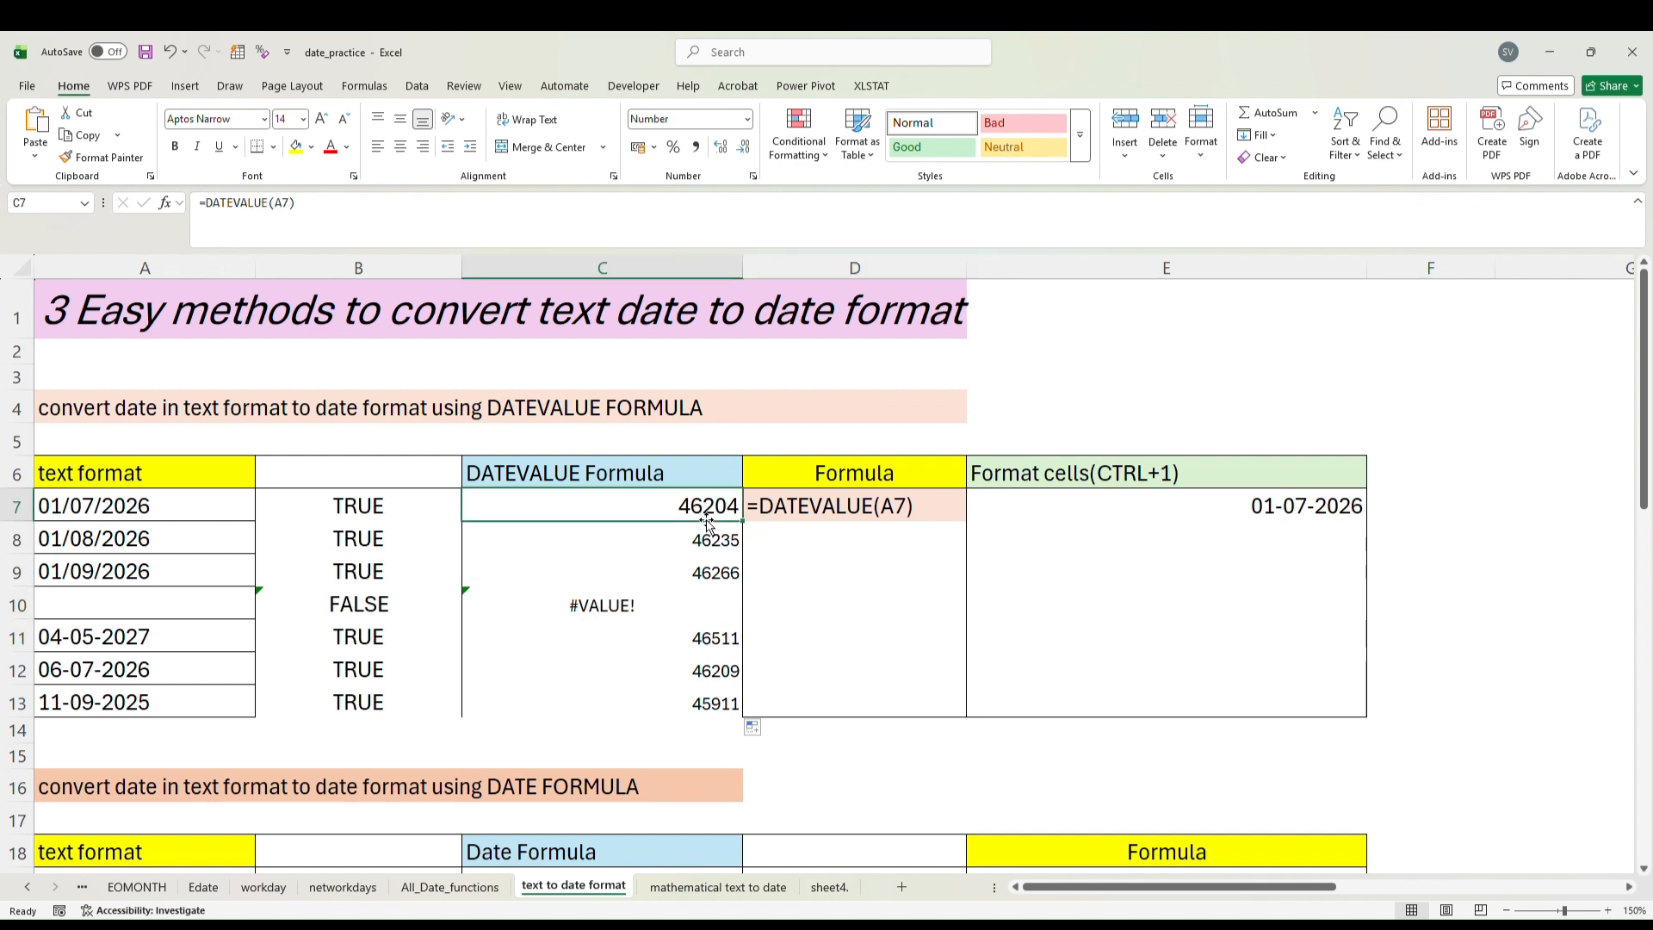
pyautogui.click(710, 540)
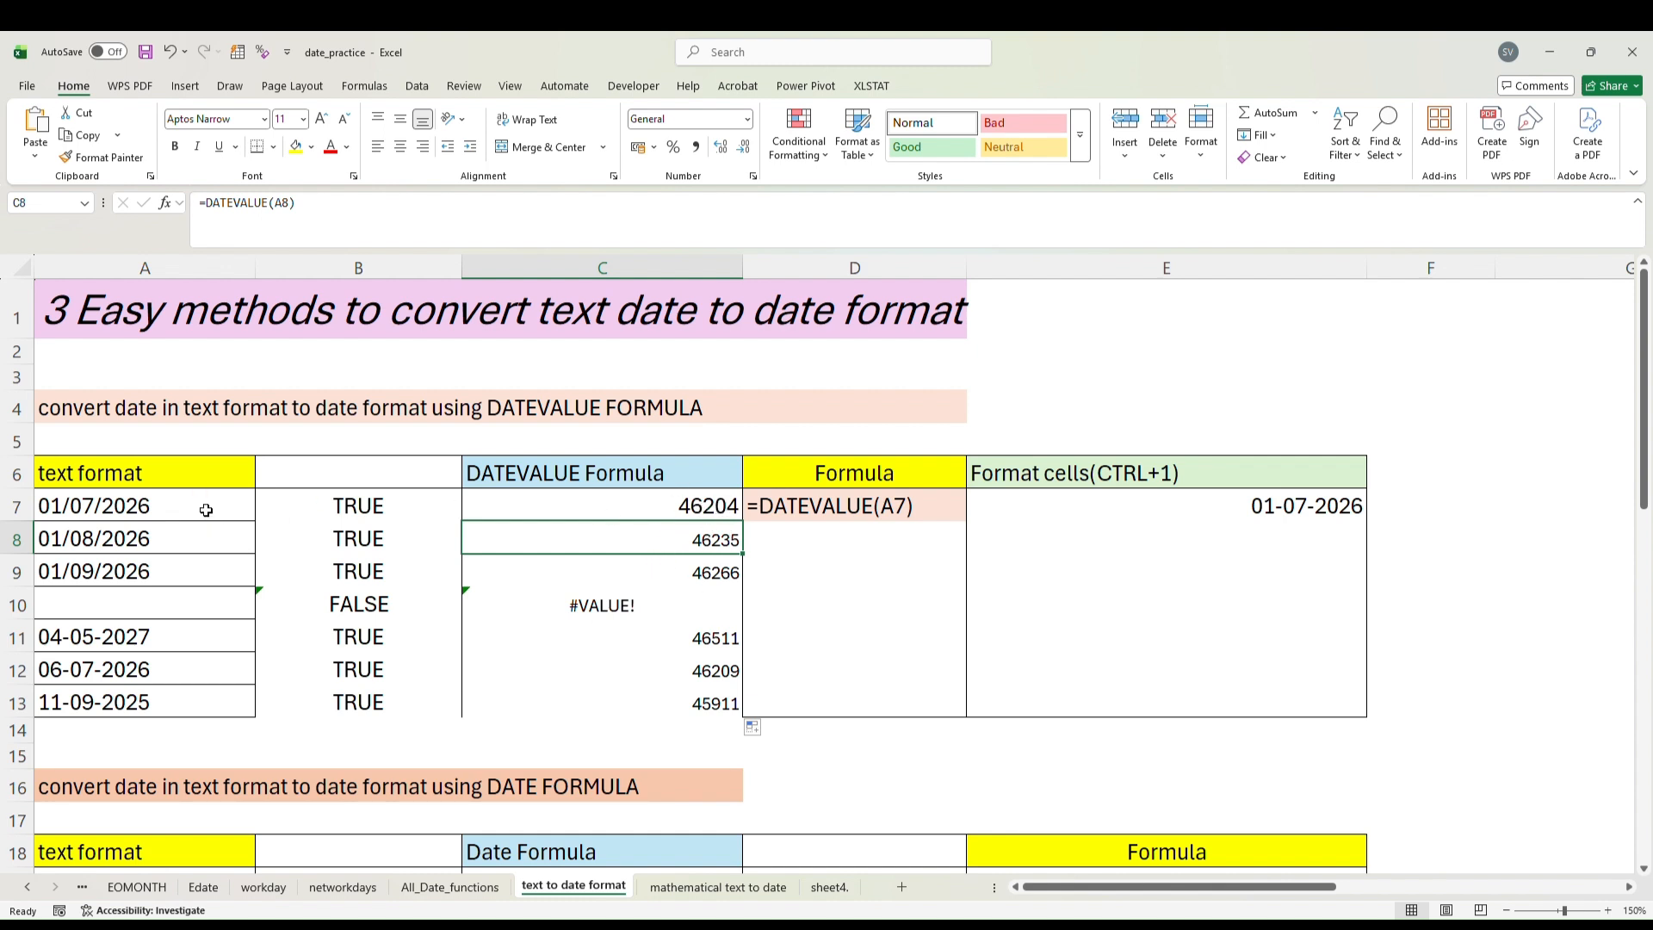
pyautogui.moveTo(601, 506); pyautogui.dragTo(617, 560)
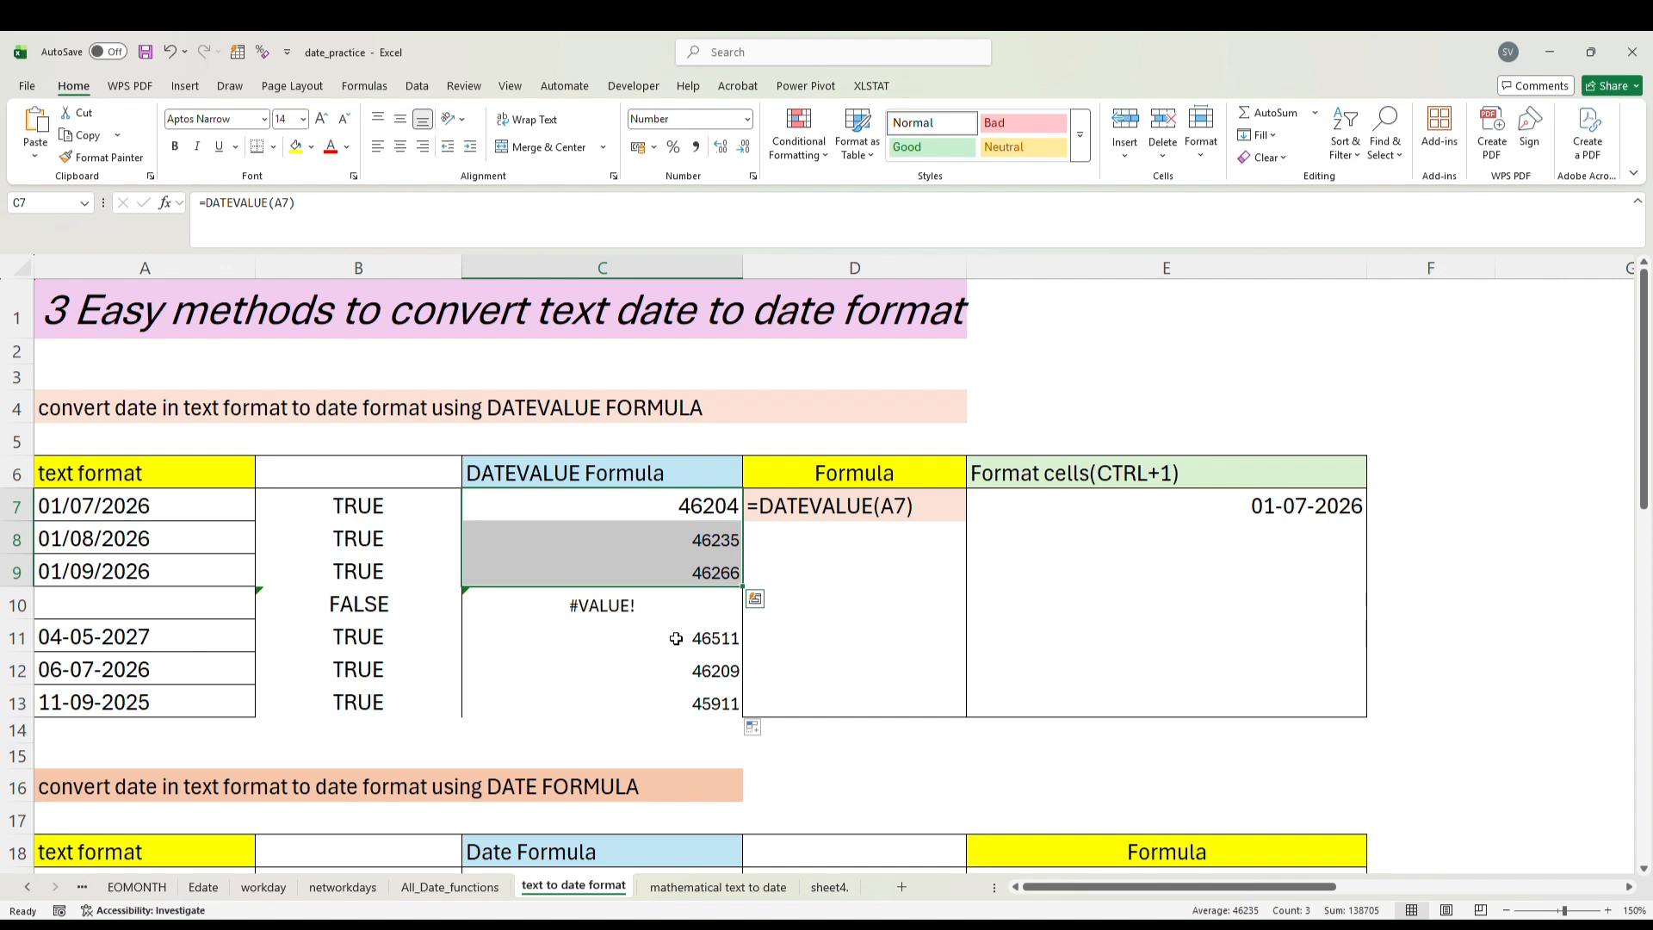
pyautogui.moveTo(676, 638); pyautogui.dragTo(679, 696)
pyautogui.hotkey('ctrl', 'v')
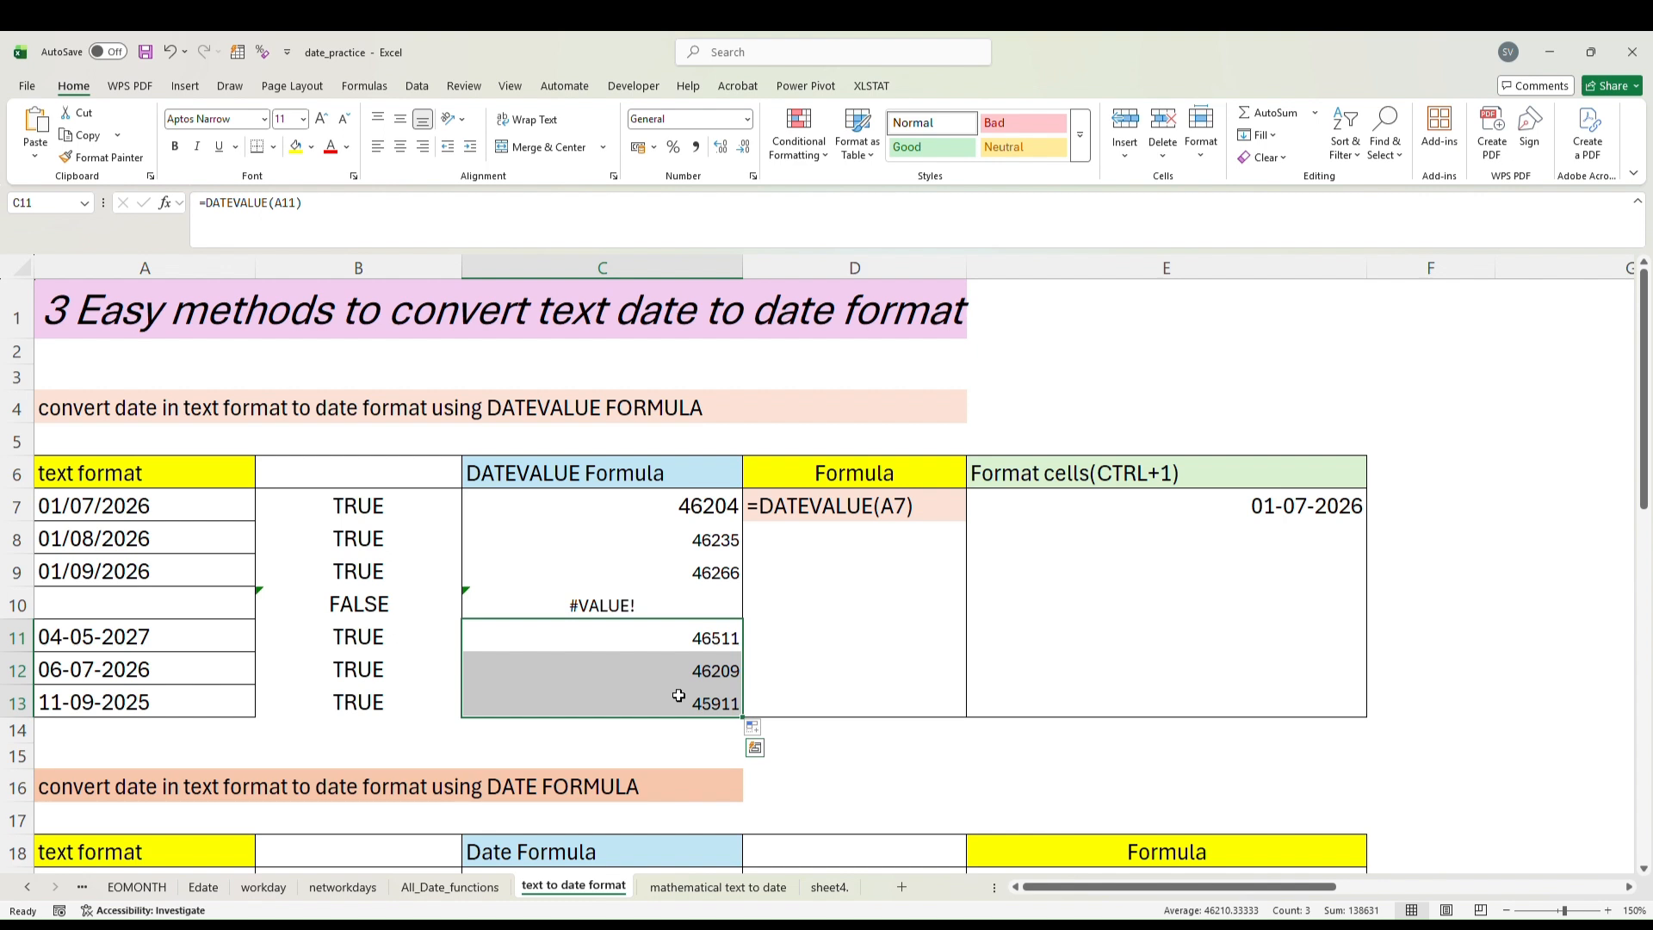
pyautogui.click(796, 532)
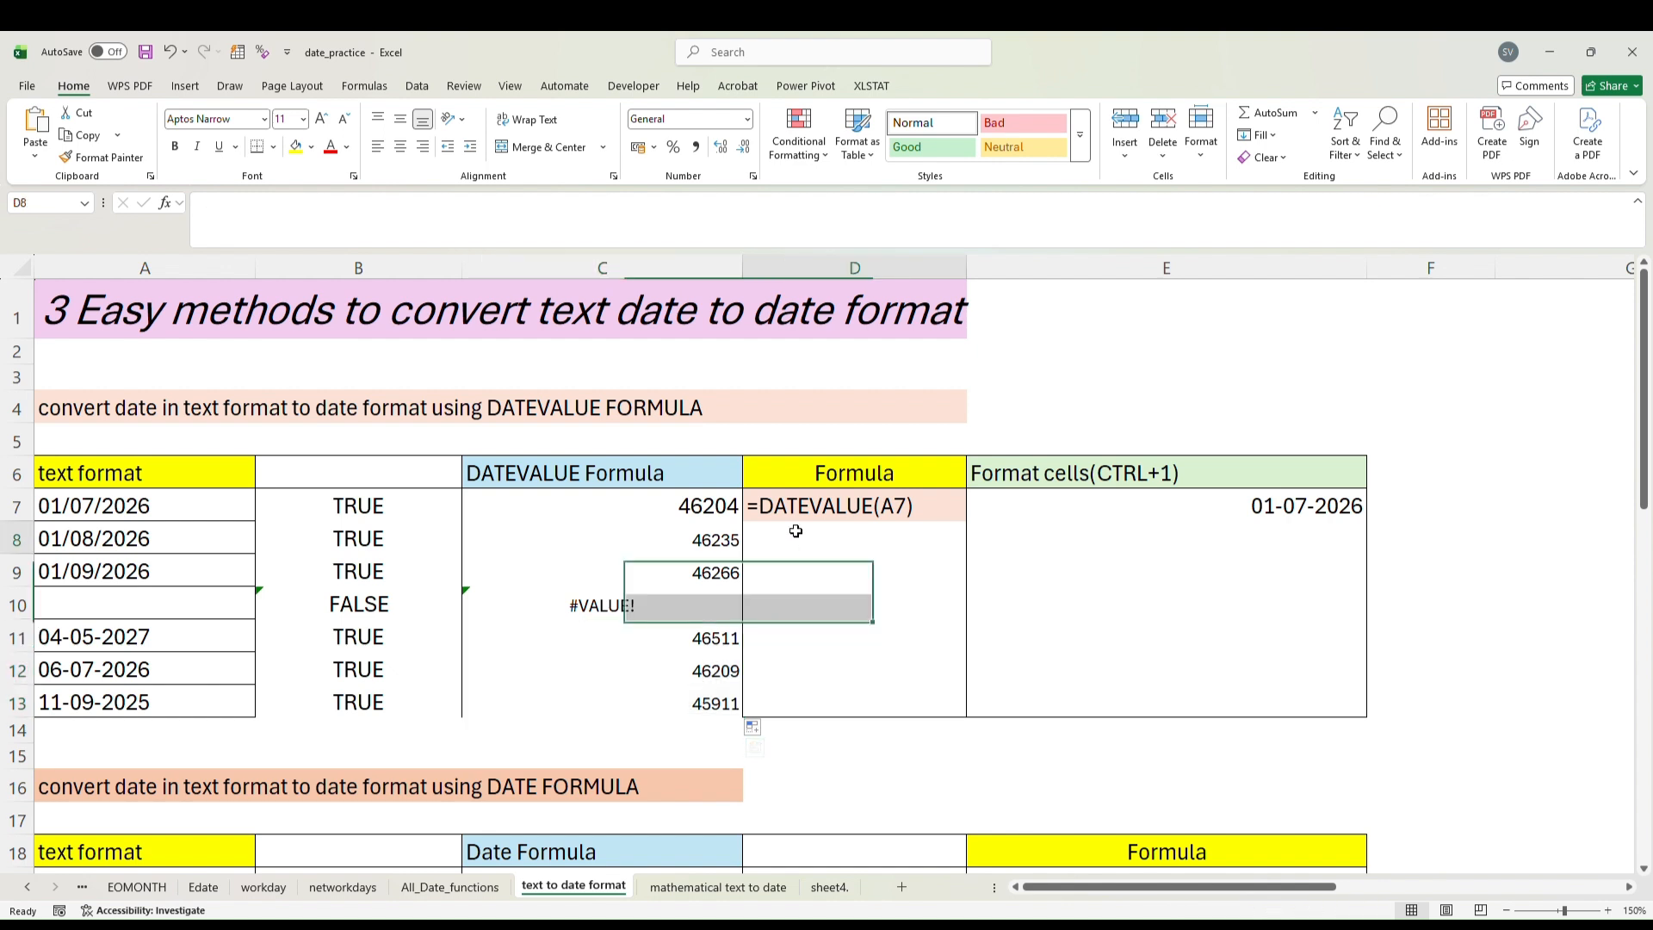
pyautogui.moveTo(717, 509); pyautogui.dragTo(725, 692)
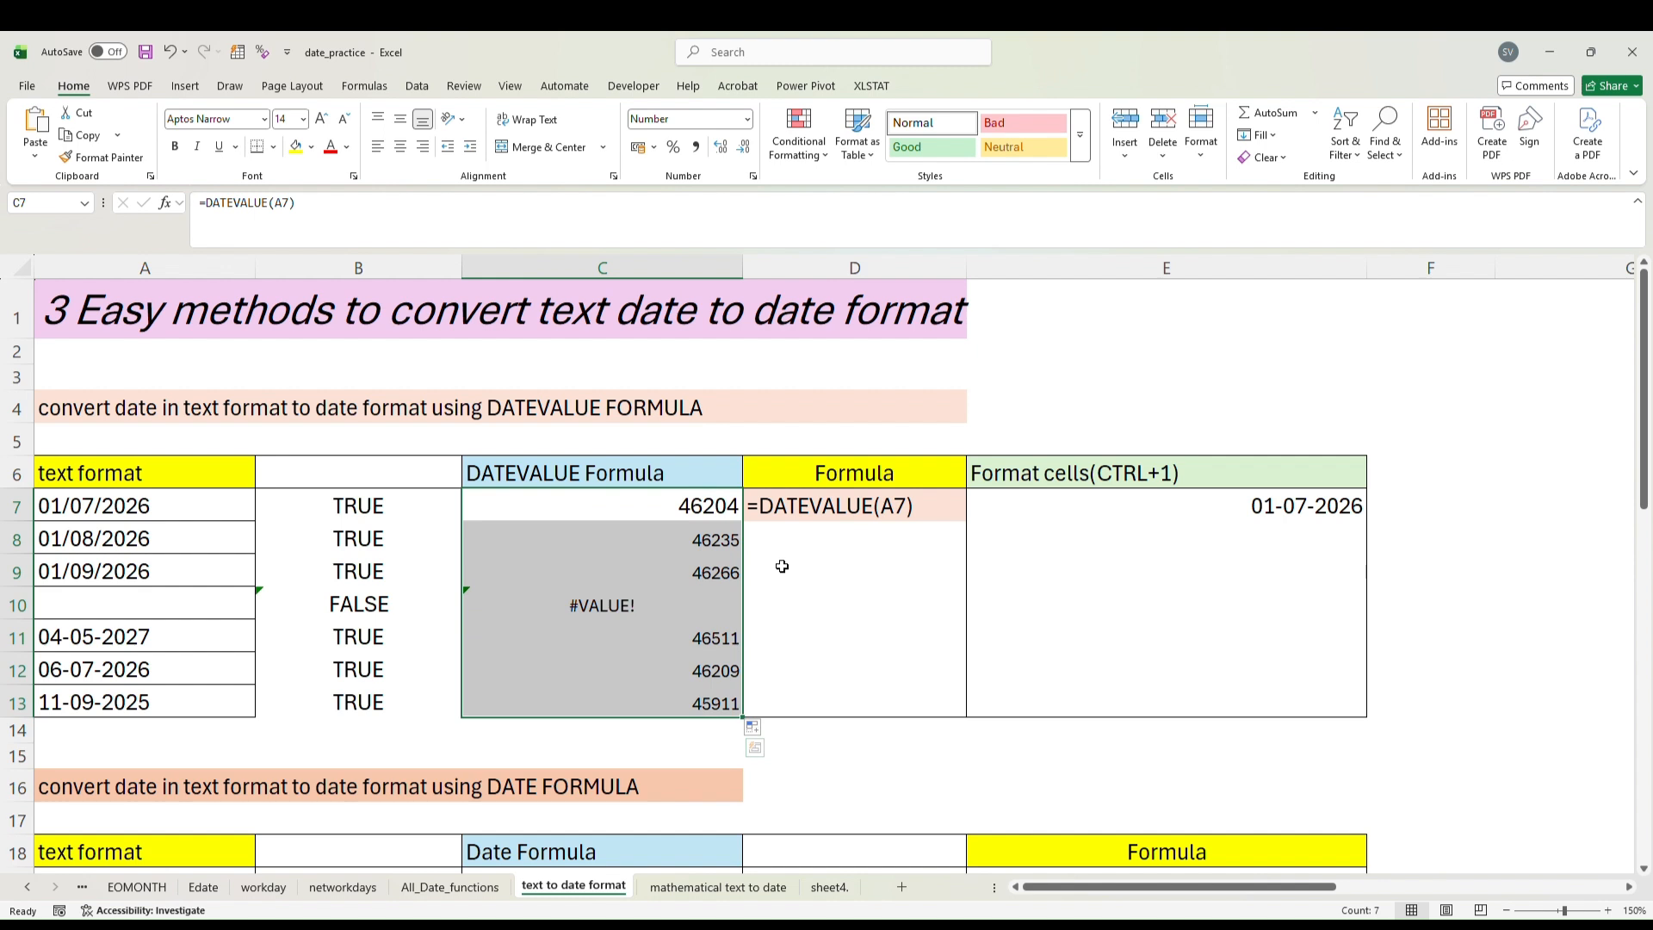
pyautogui.click(1348, 512)
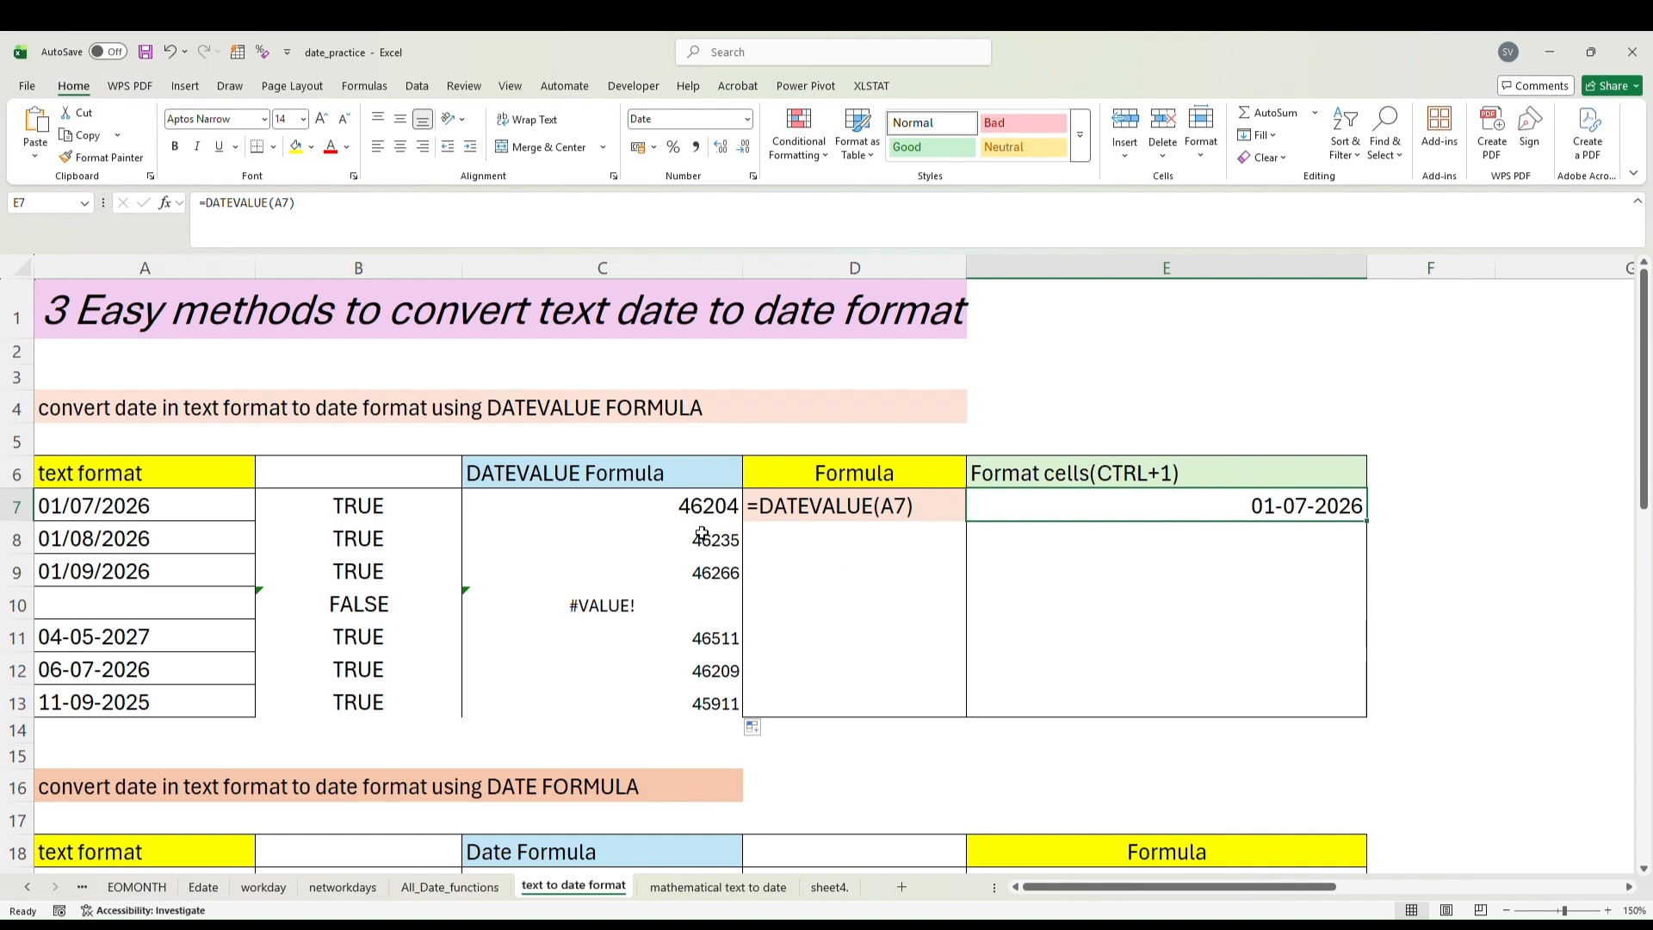
# Format the DATEVALUE results in C7:C13 as dates with the non-asterisk type 14-03-2012.
pyautogui.moveTo(703, 499); pyautogui.dragTo(723, 703)
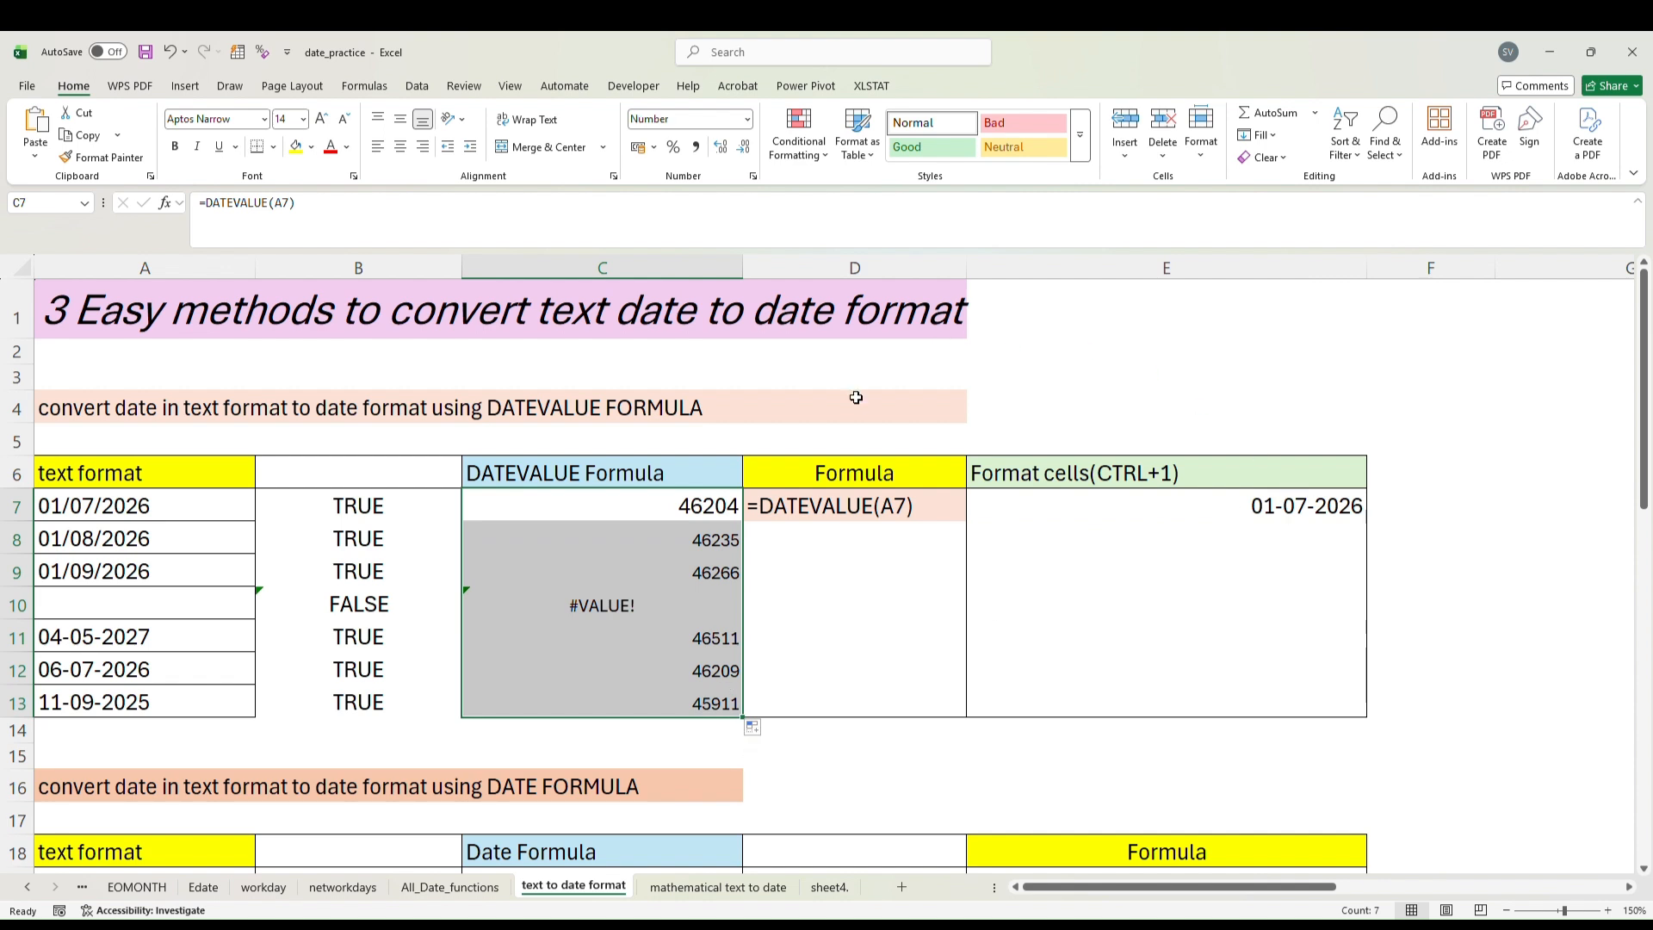
pyautogui.hotkey('ctrl', '1')
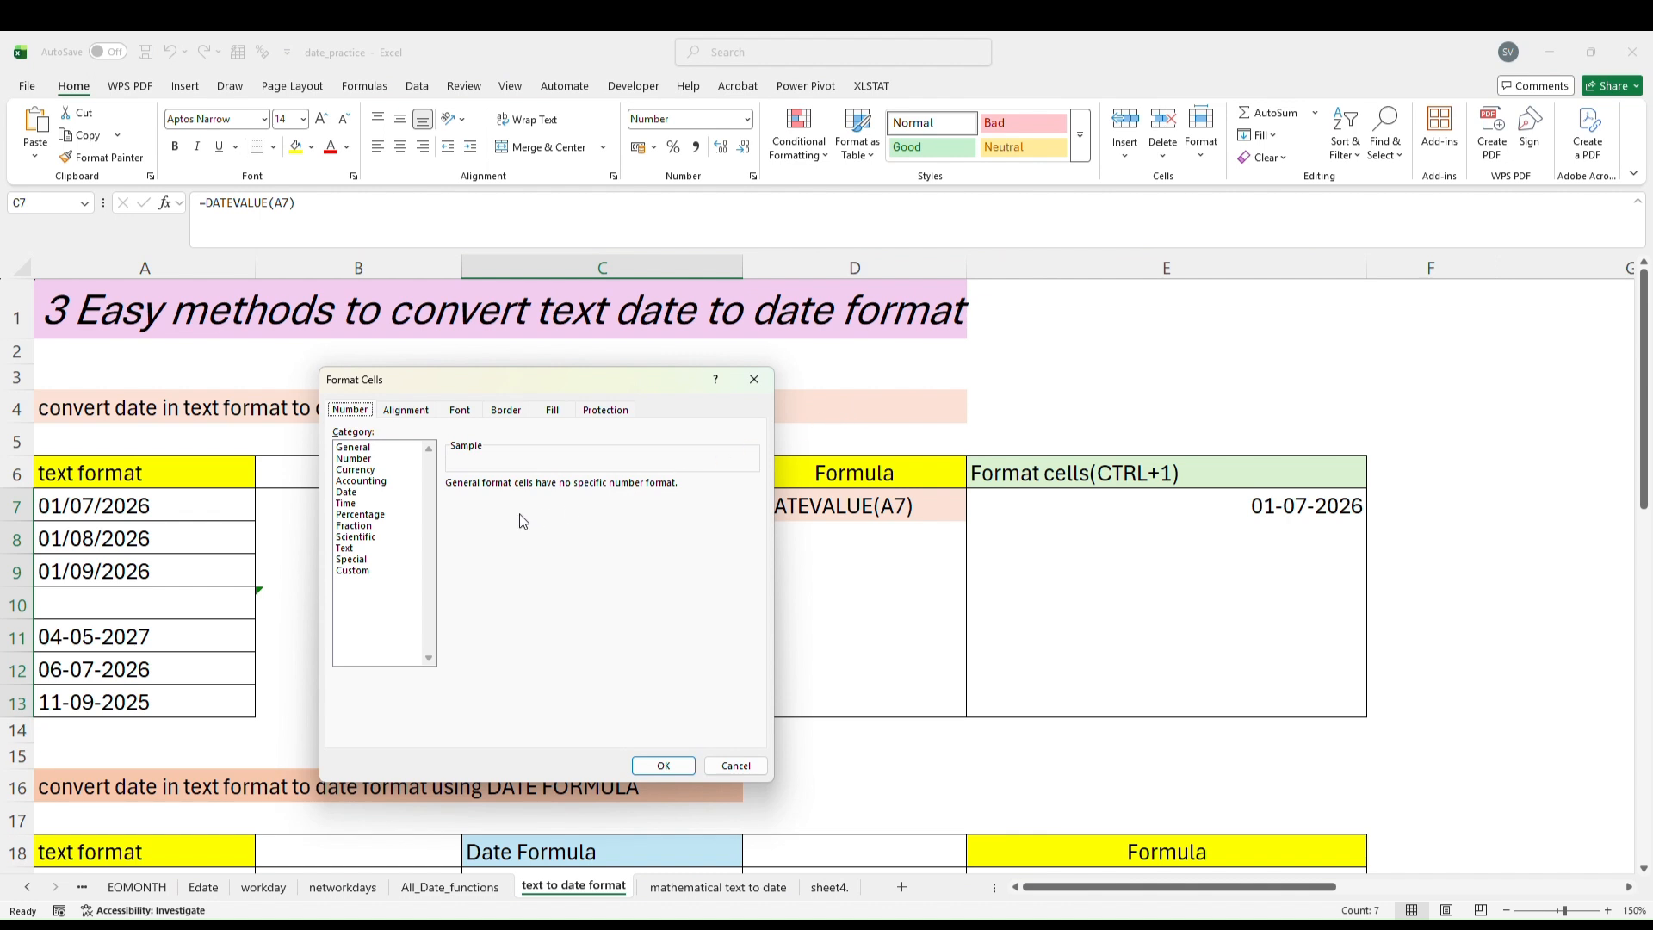
pyautogui.click(347, 492)
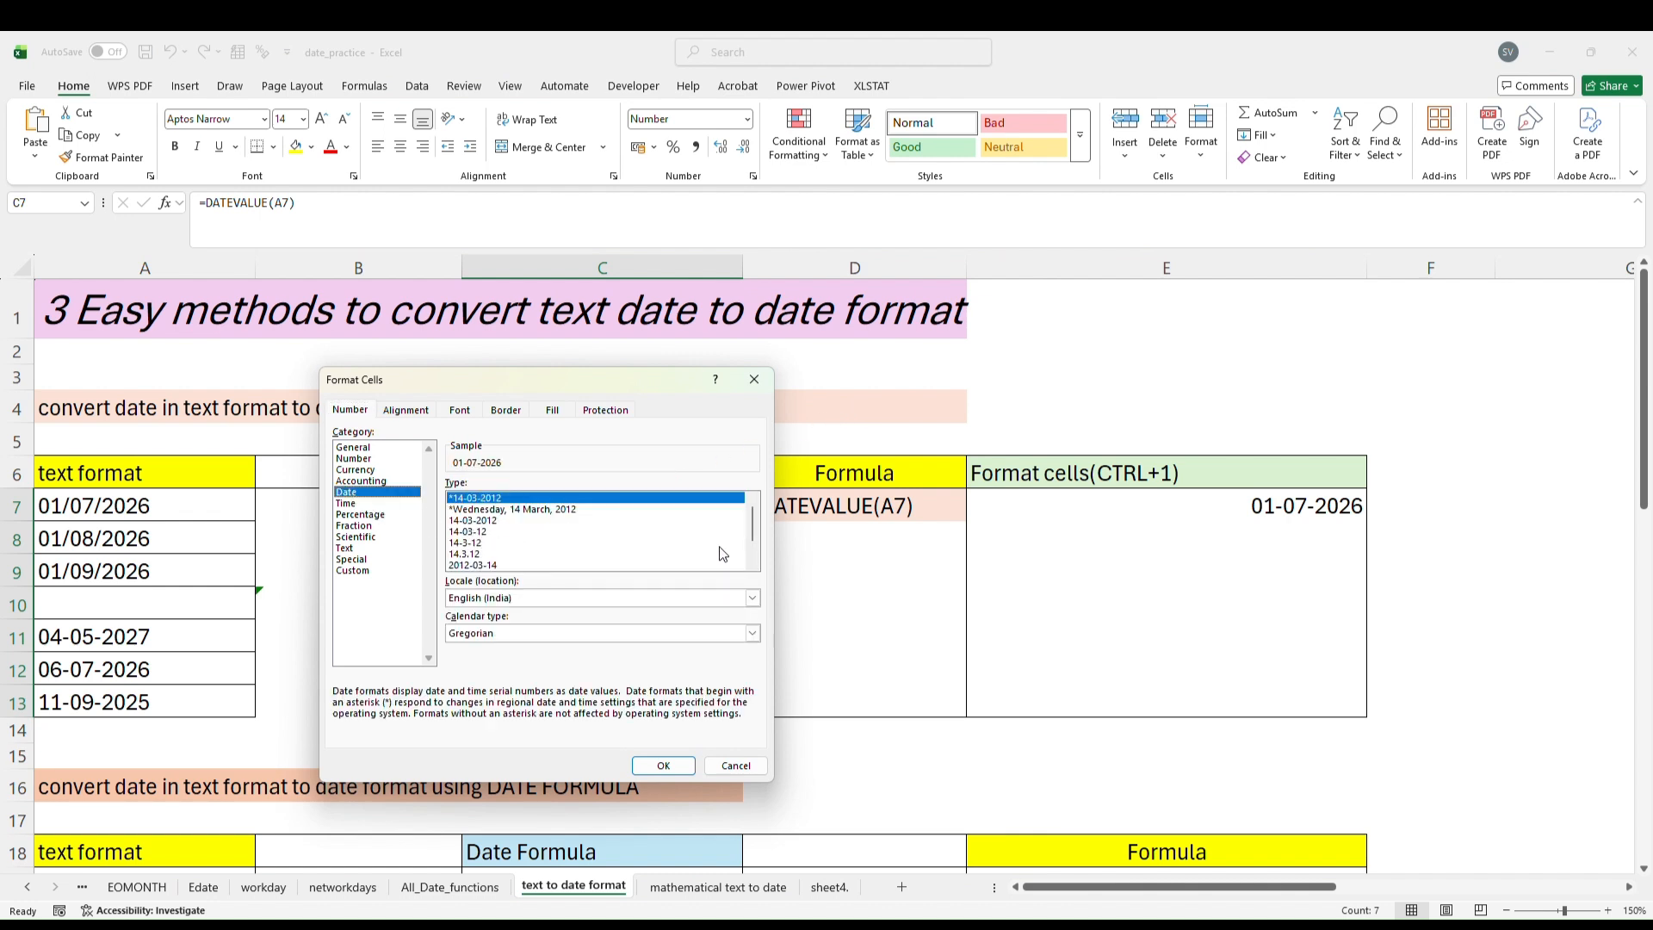
pyautogui.click(465, 521)
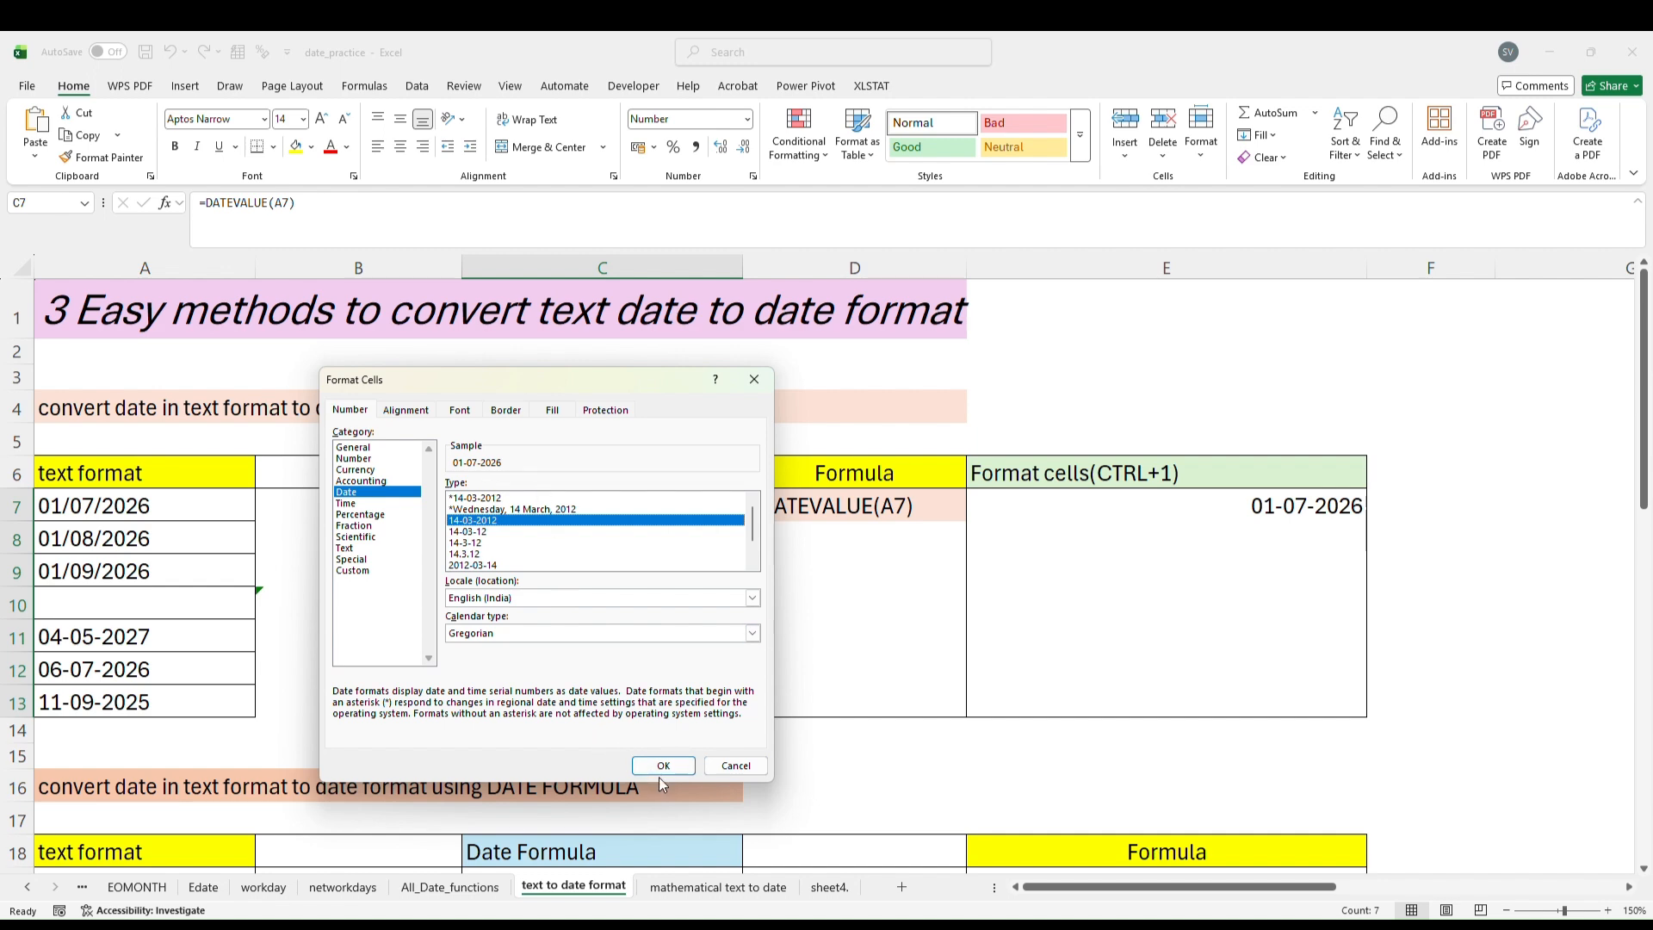
pyautogui.click(663, 765)
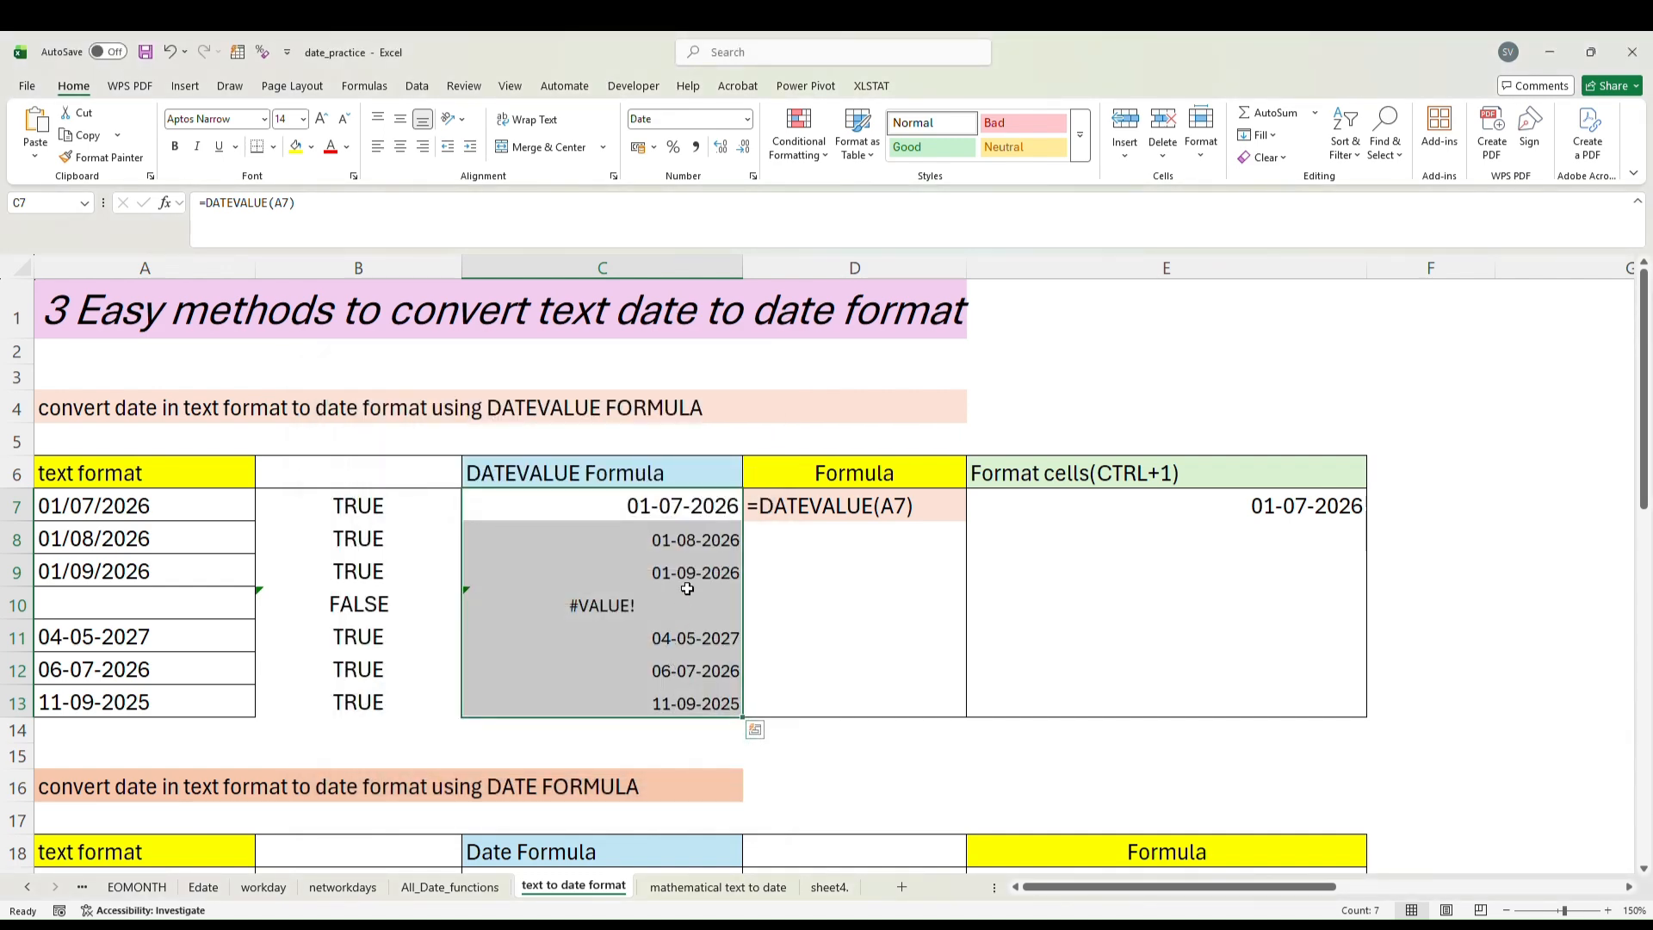
# Apply all borders to the converted dates in C7:C13.
pyautogui.click(706, 537)
pyautogui.moveTo(703, 503); pyautogui.dragTo(719, 700)
pyautogui.click(625, 502)
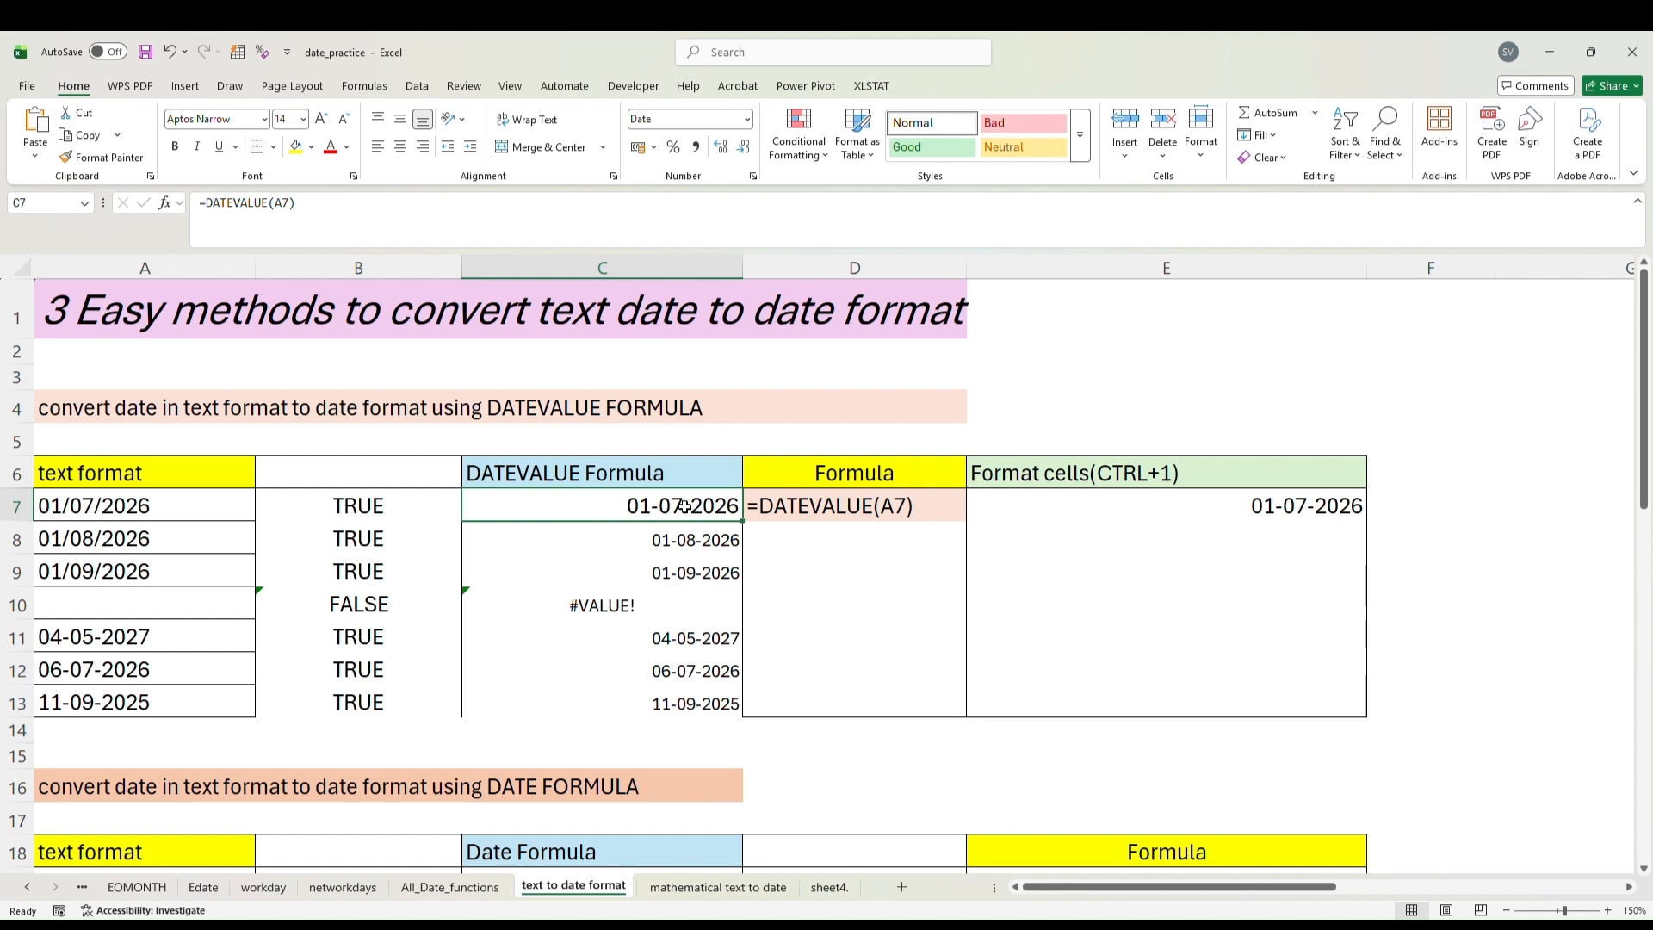
pyautogui.moveTo(686, 507); pyautogui.dragTo(697, 697)
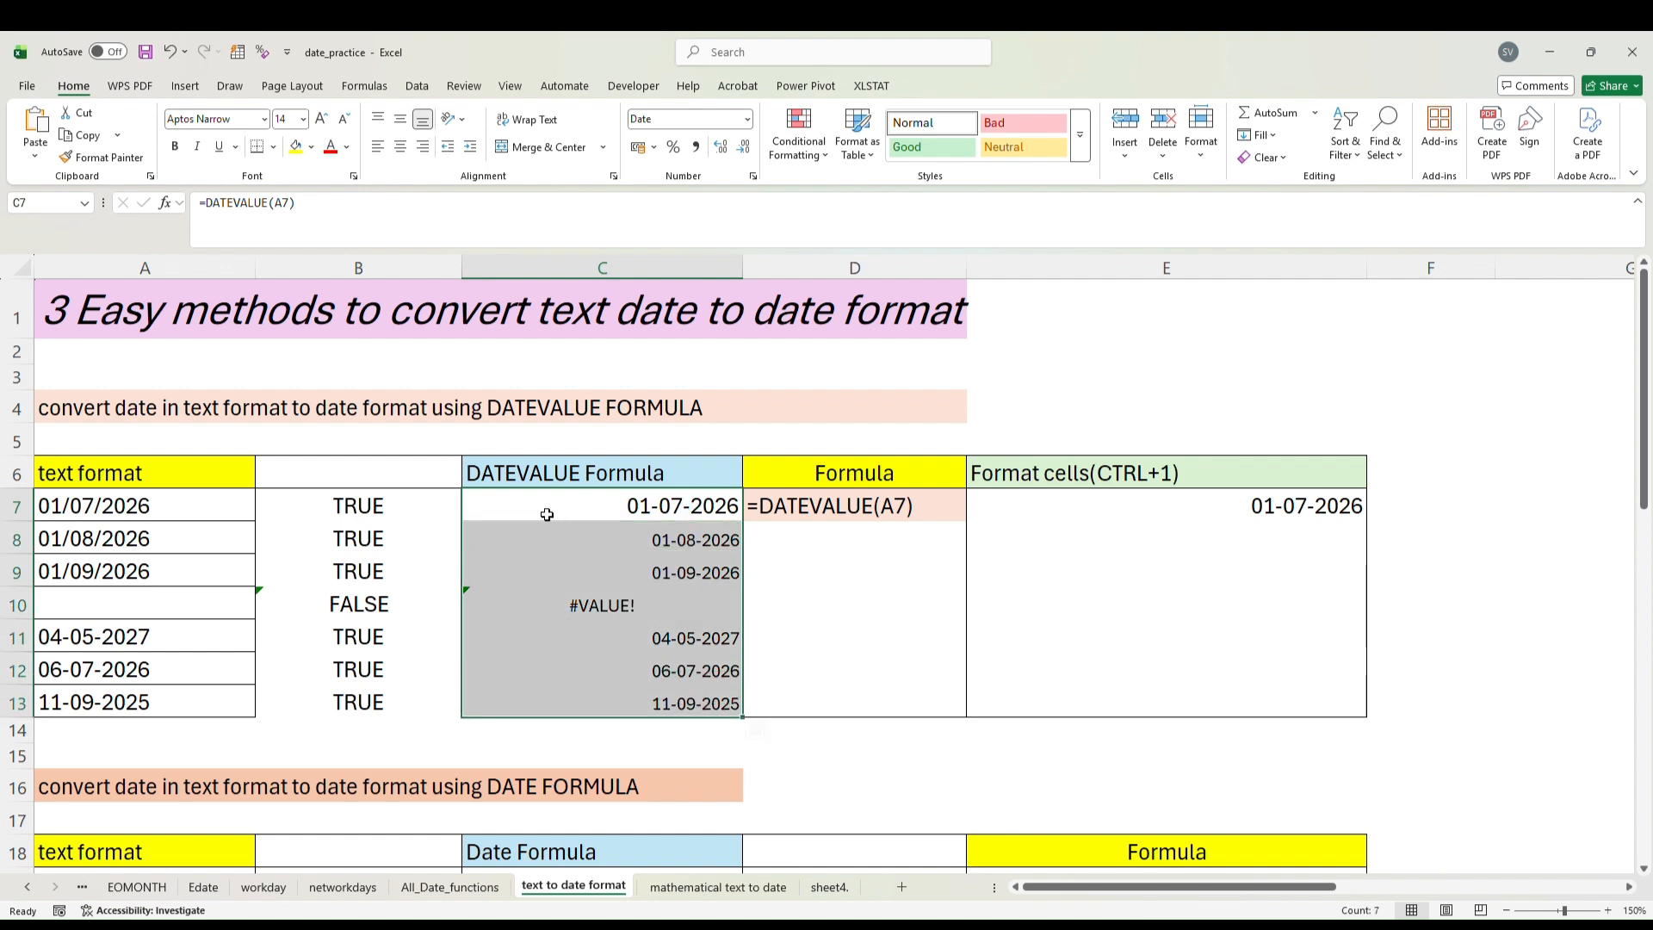
pyautogui.moveTo(547, 508); pyautogui.dragTo(561, 689)
pyautogui.click(273, 147)
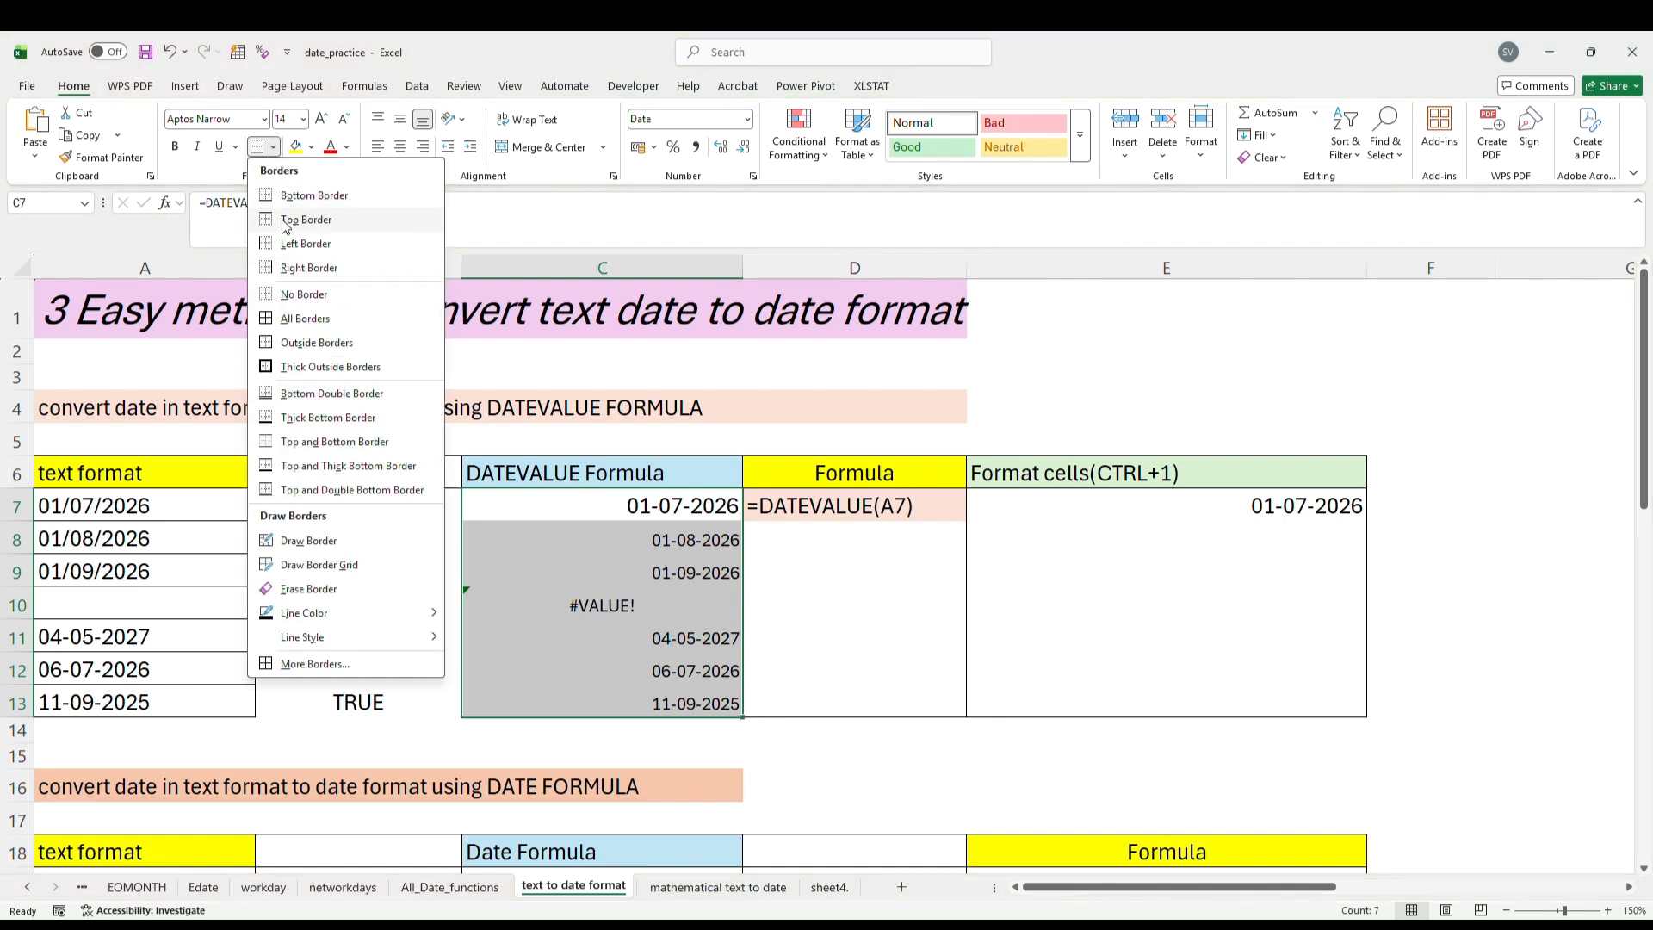
pyautogui.click(303, 319)
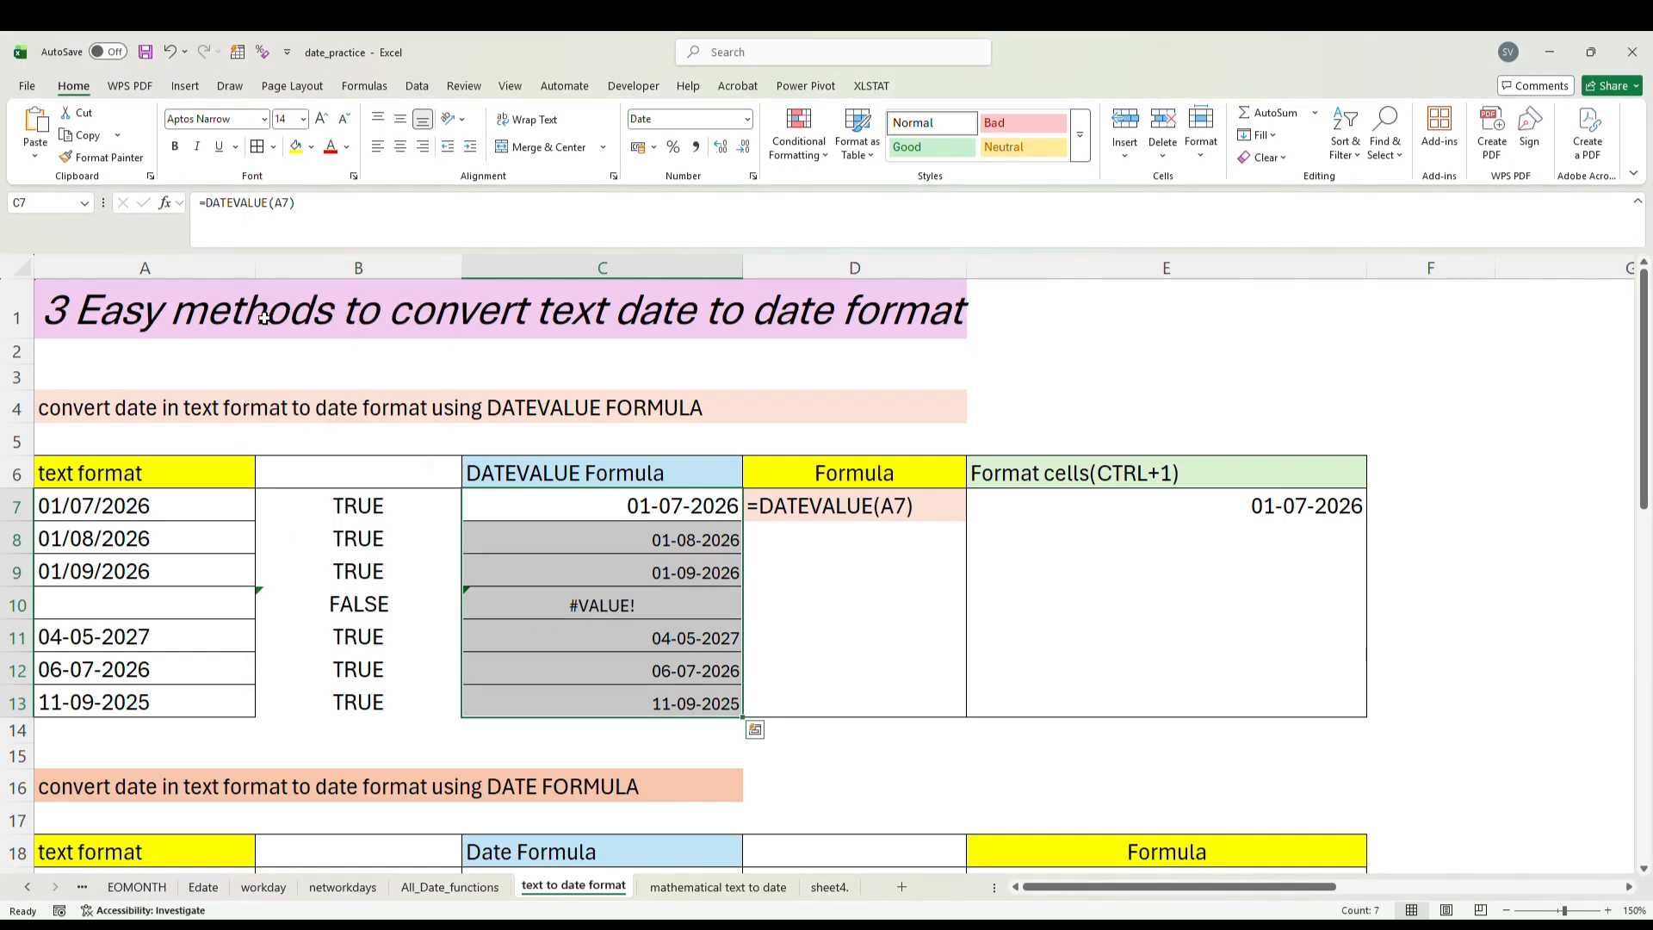
# Compare the text dates in A7:A13 with the converted dates in C7:C13.
pyautogui.moveTo(98, 513); pyautogui.dragTo(97, 704)
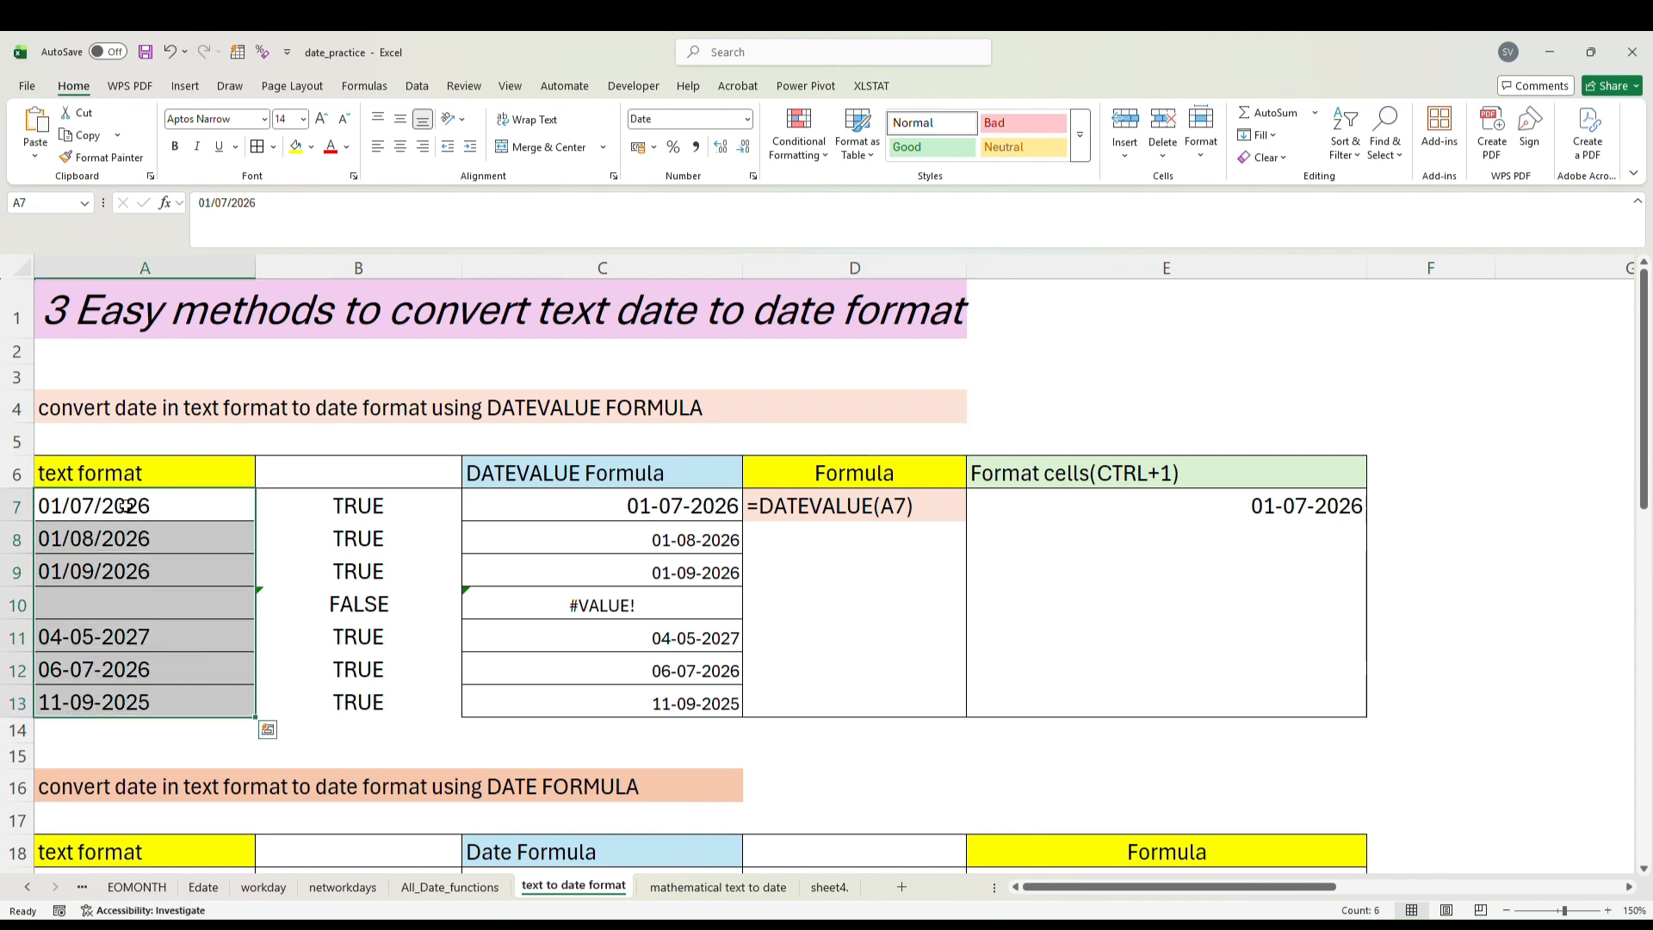
pyautogui.click(721, 510)
pyautogui.moveTo(721, 510); pyautogui.dragTo(711, 700)
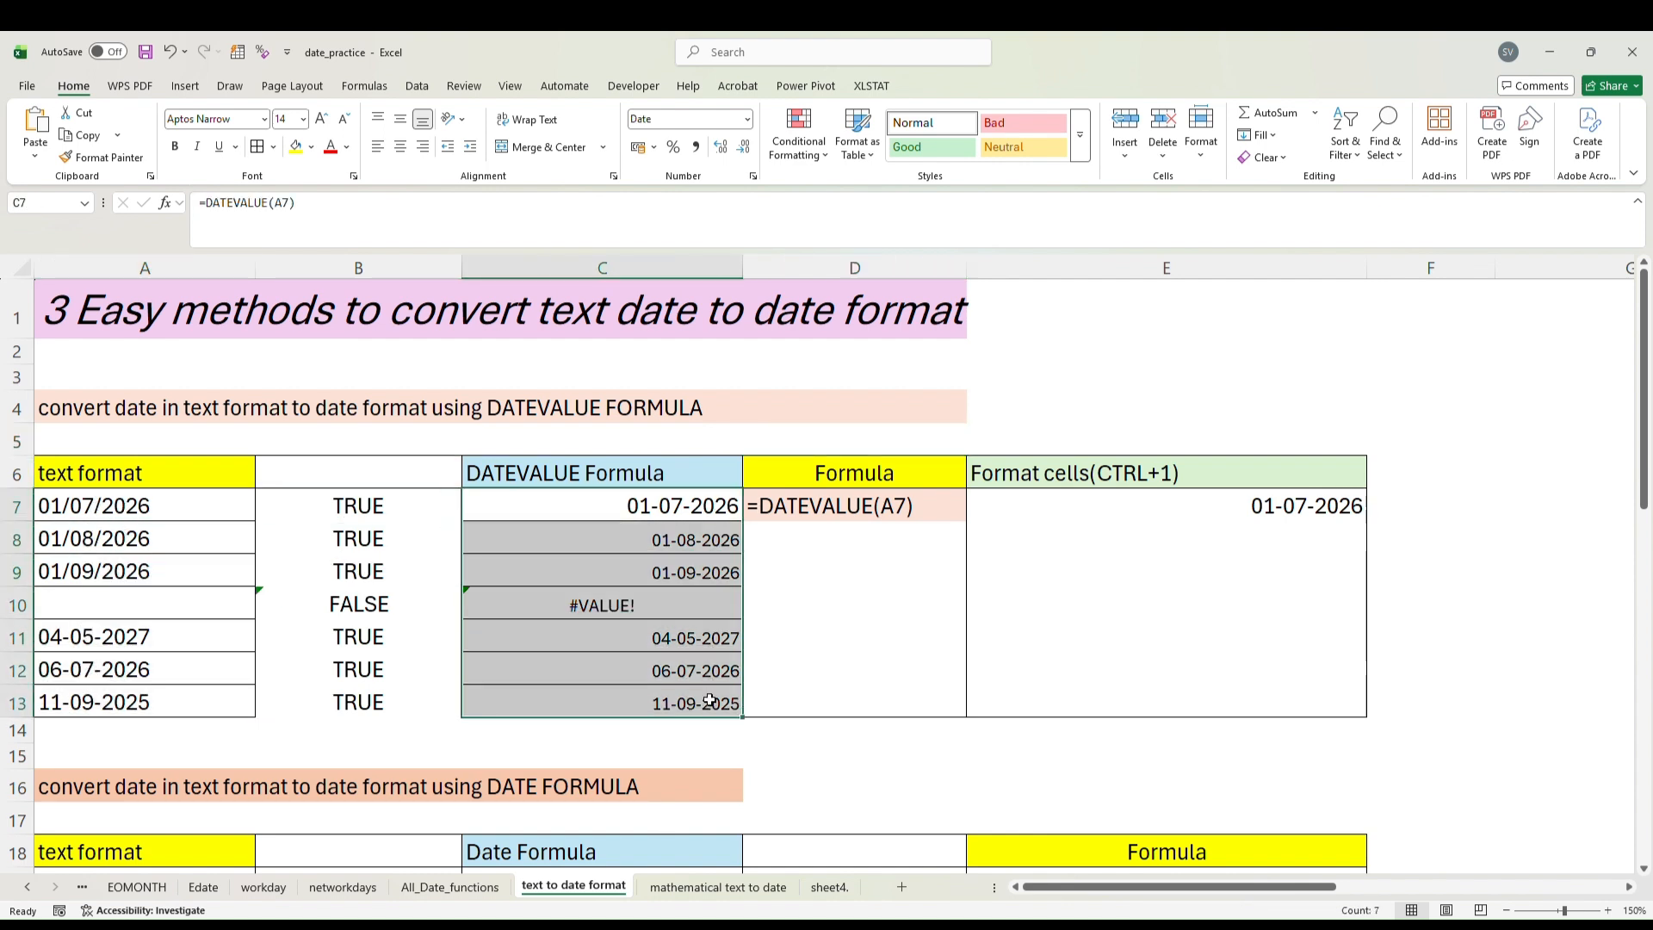
pyautogui.click(674, 508)
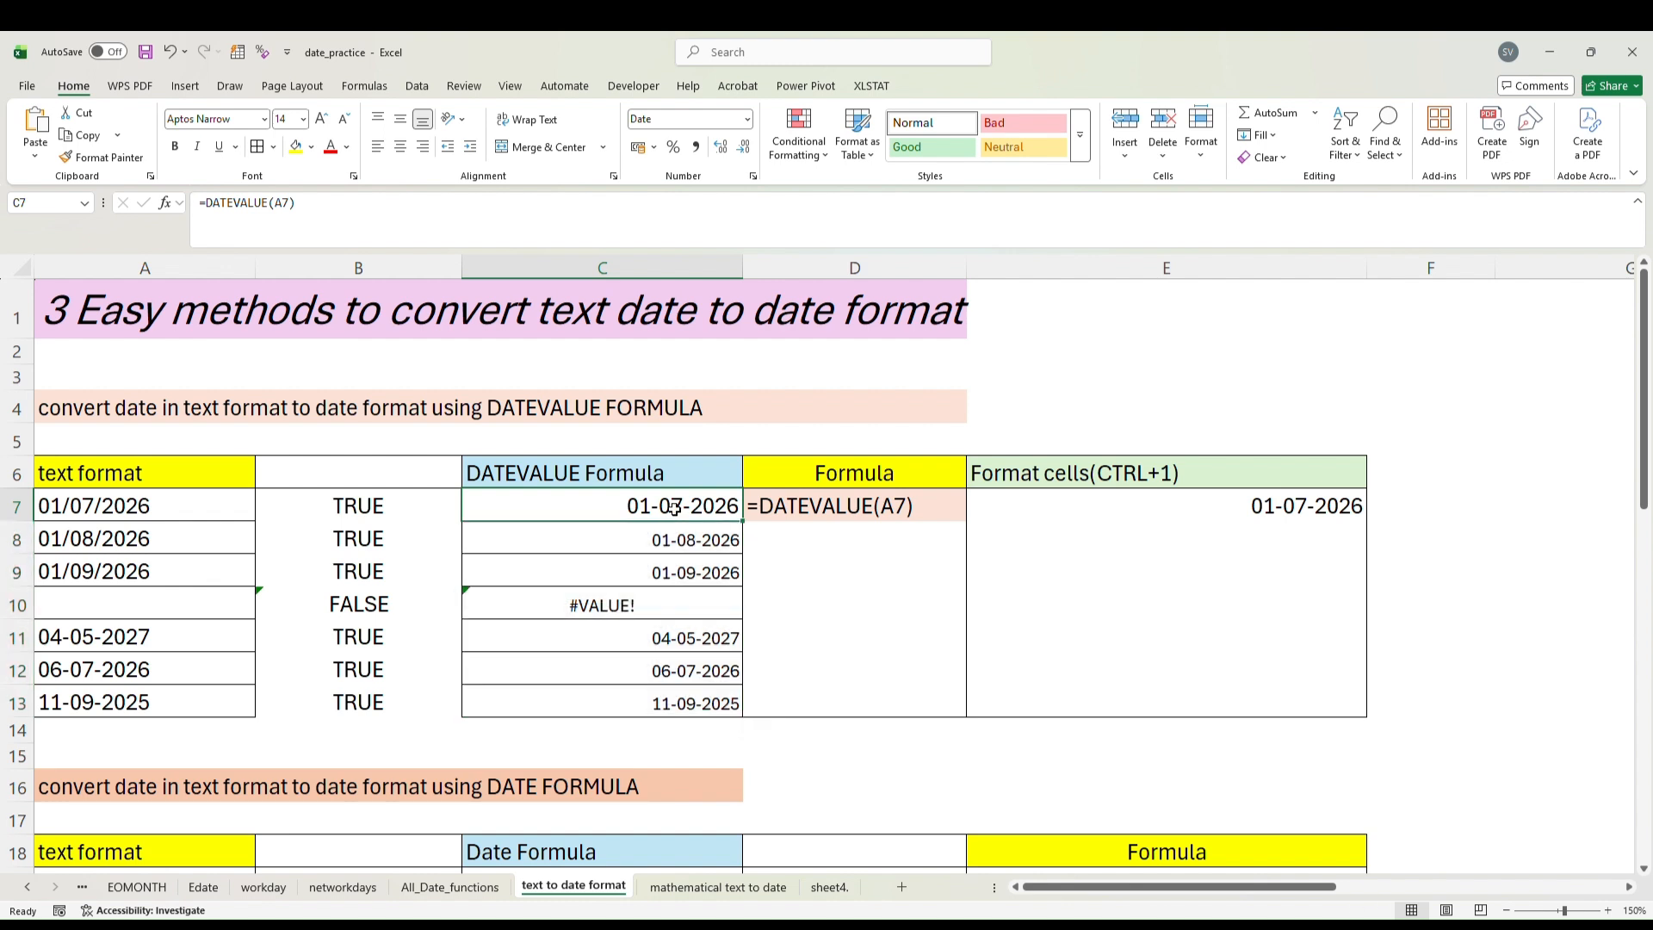
pyautogui.moveTo(674, 507); pyautogui.dragTo(686, 704)
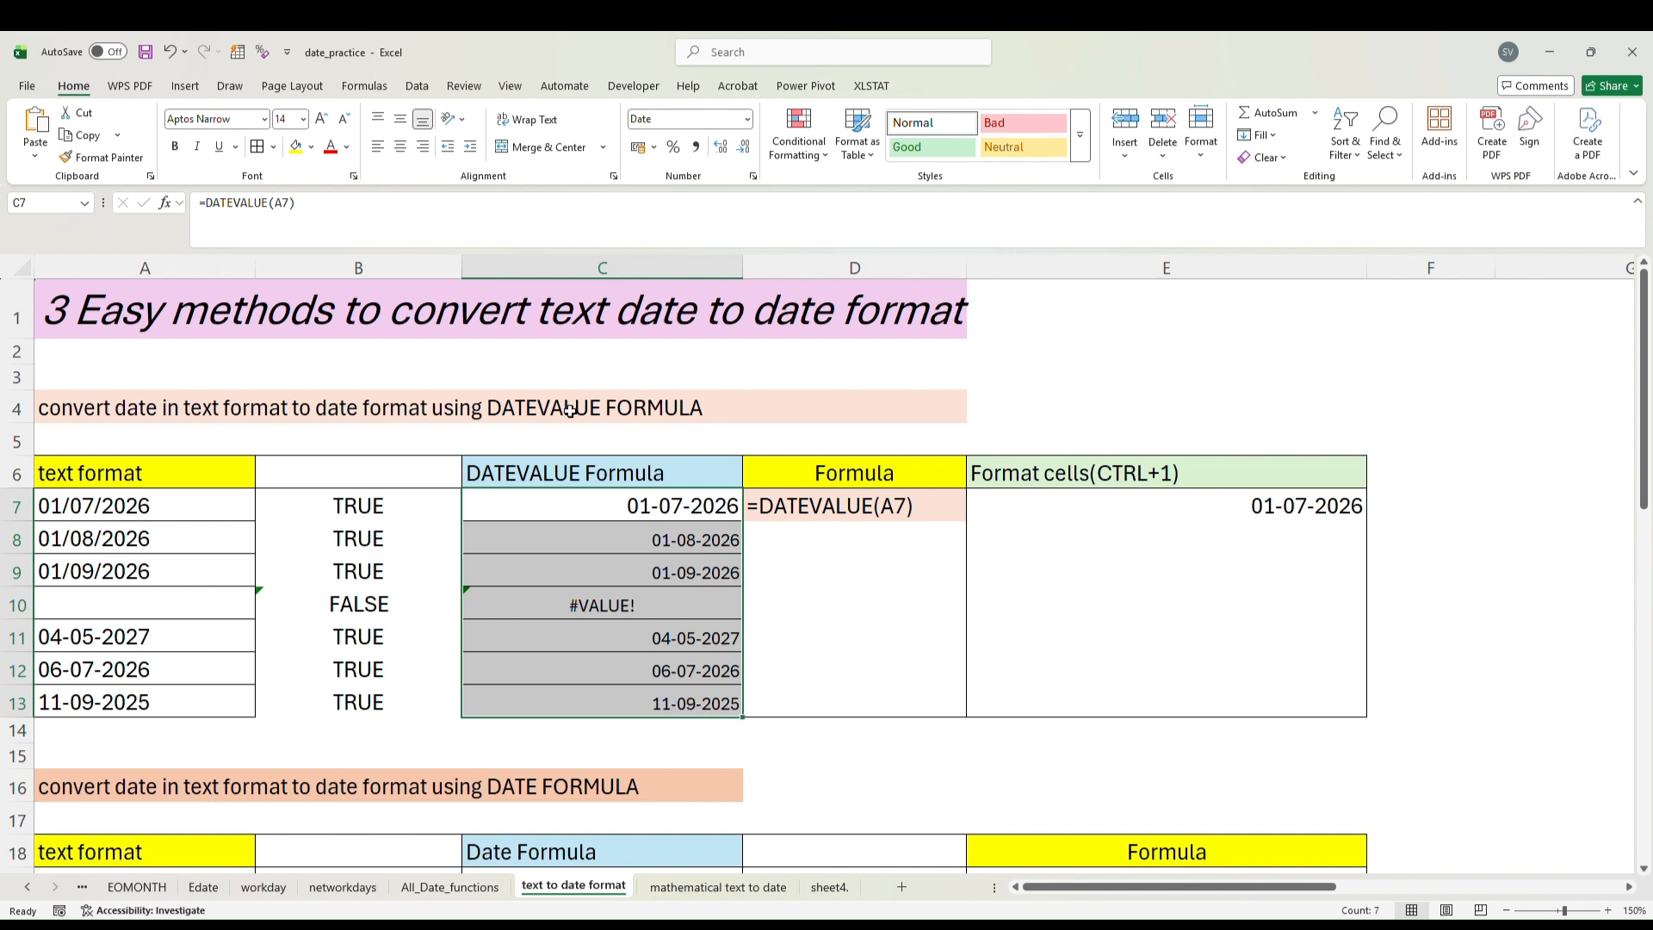
# Examine the DATE formula section's example in row 19: the text date in A19, the formula in C19 and its text in E19.
pyautogui.moveTo(1645, 476); pyautogui.dragTo(1649, 621)
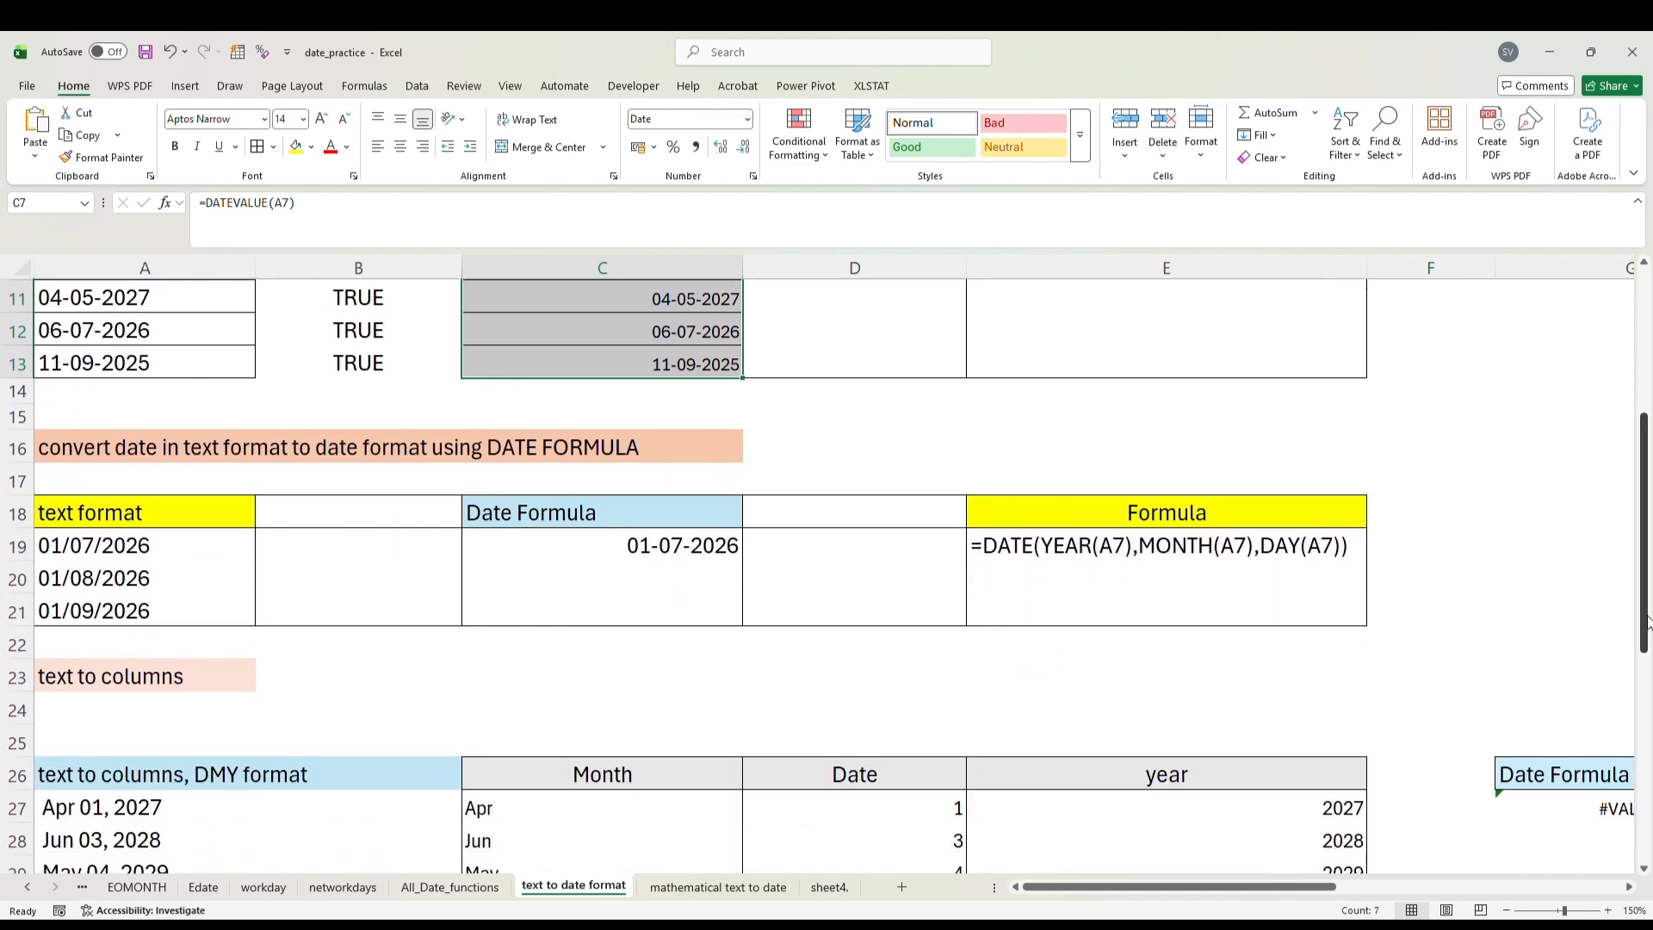
pyautogui.click(112, 544)
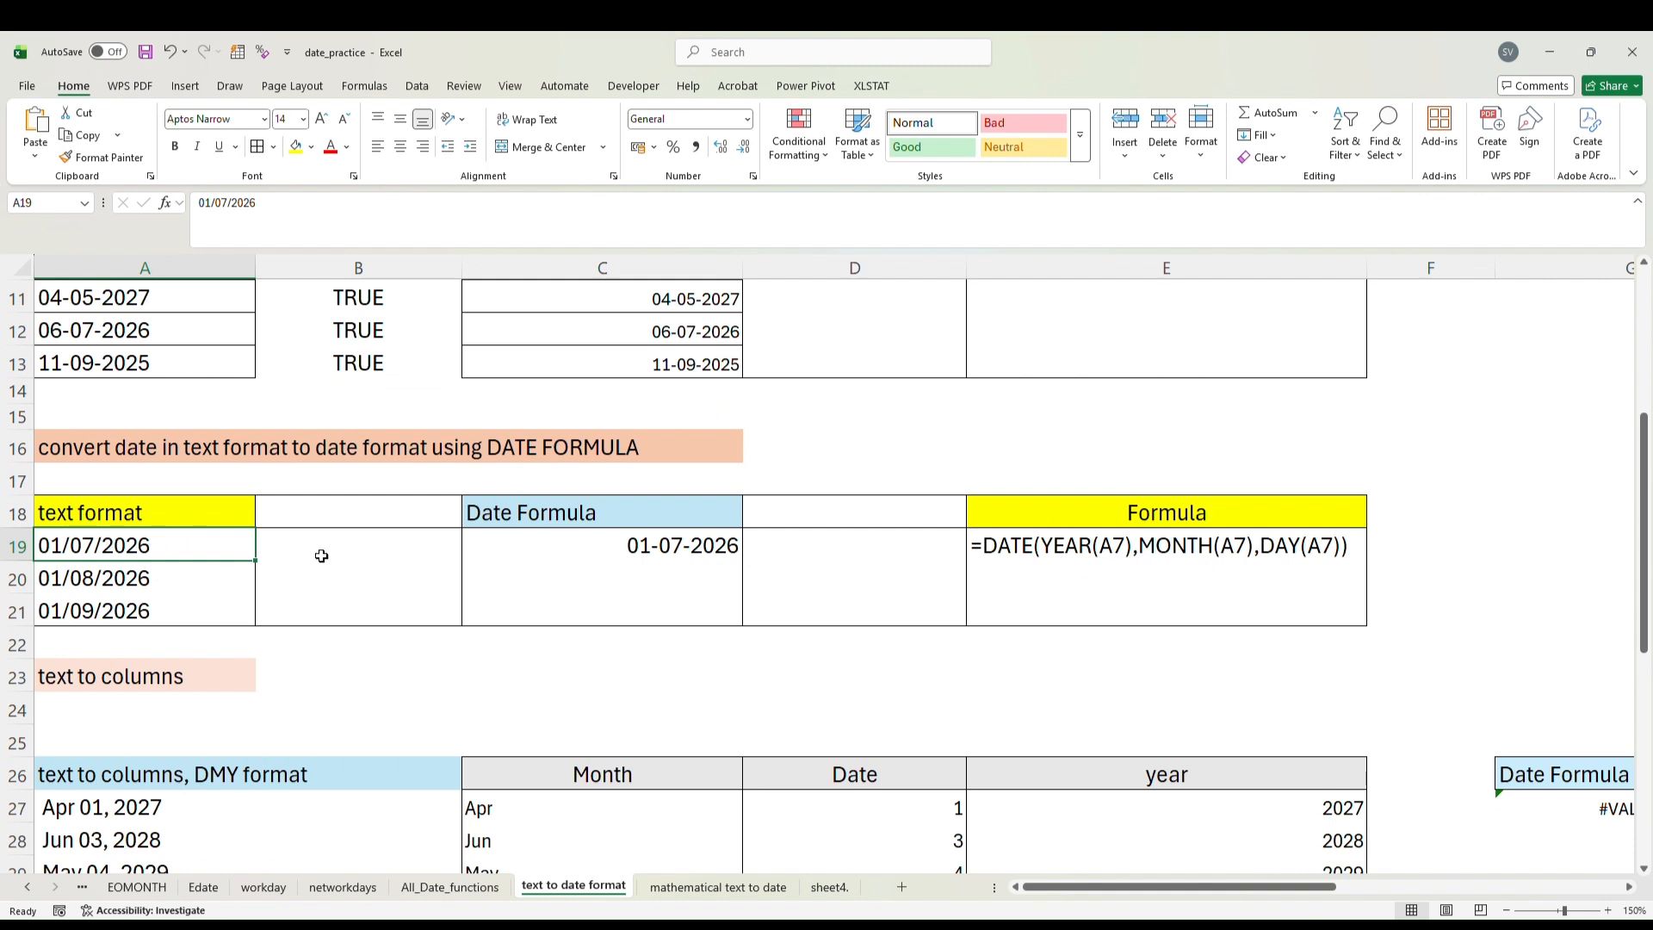
pyautogui.click(520, 546)
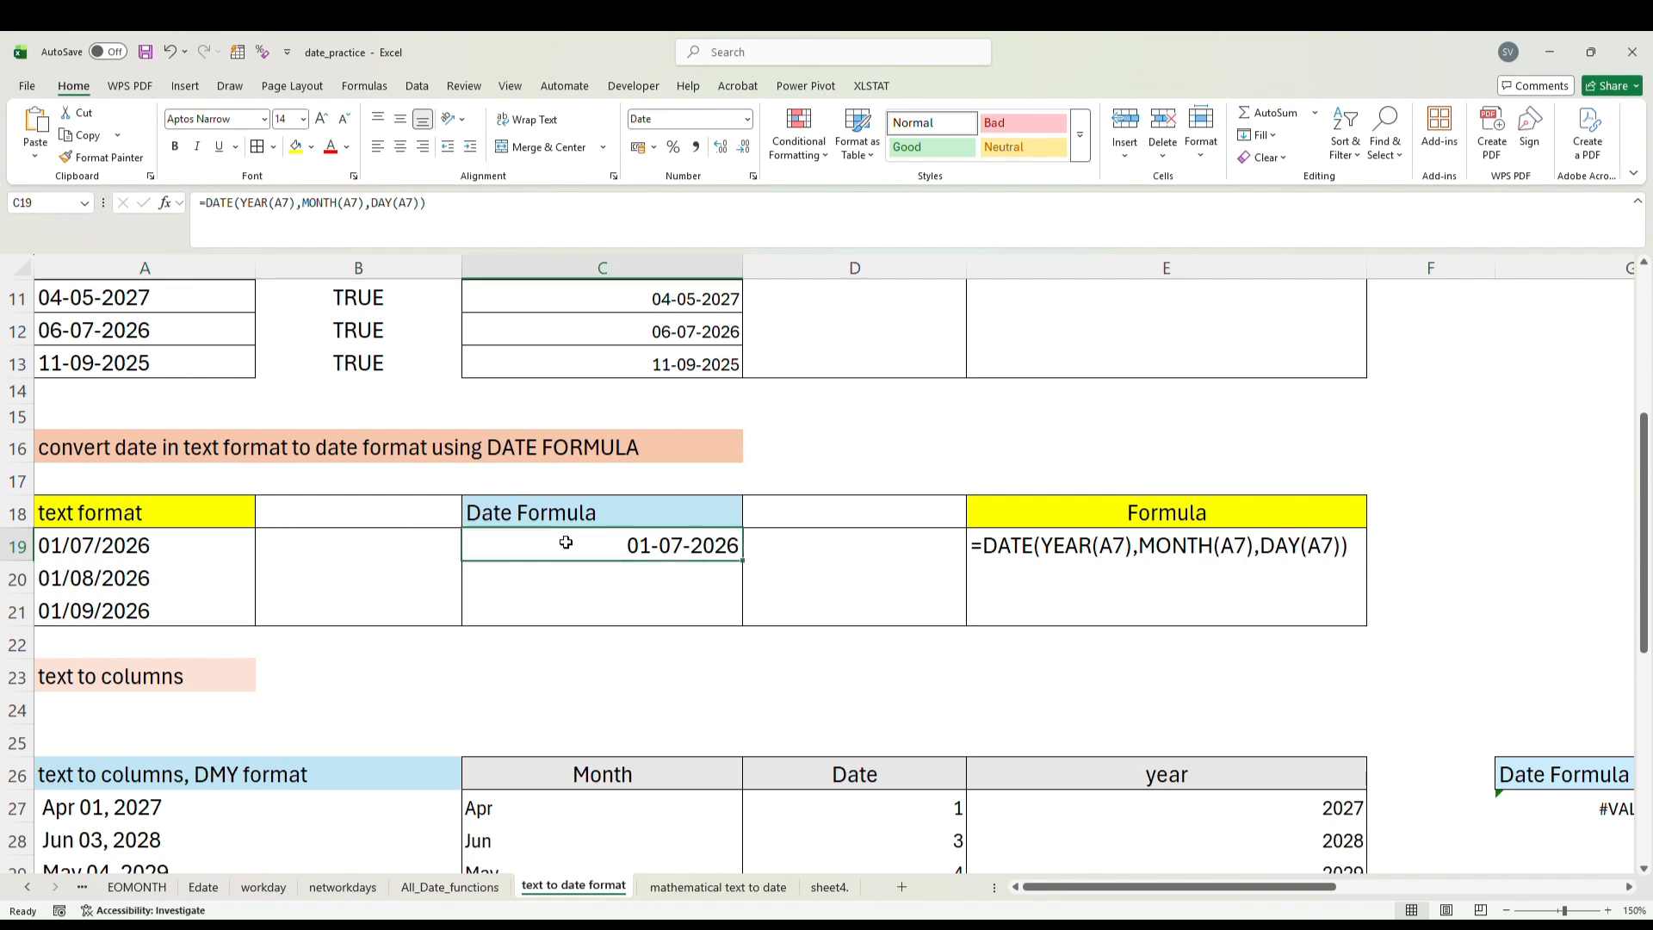
pyautogui.click(1016, 552)
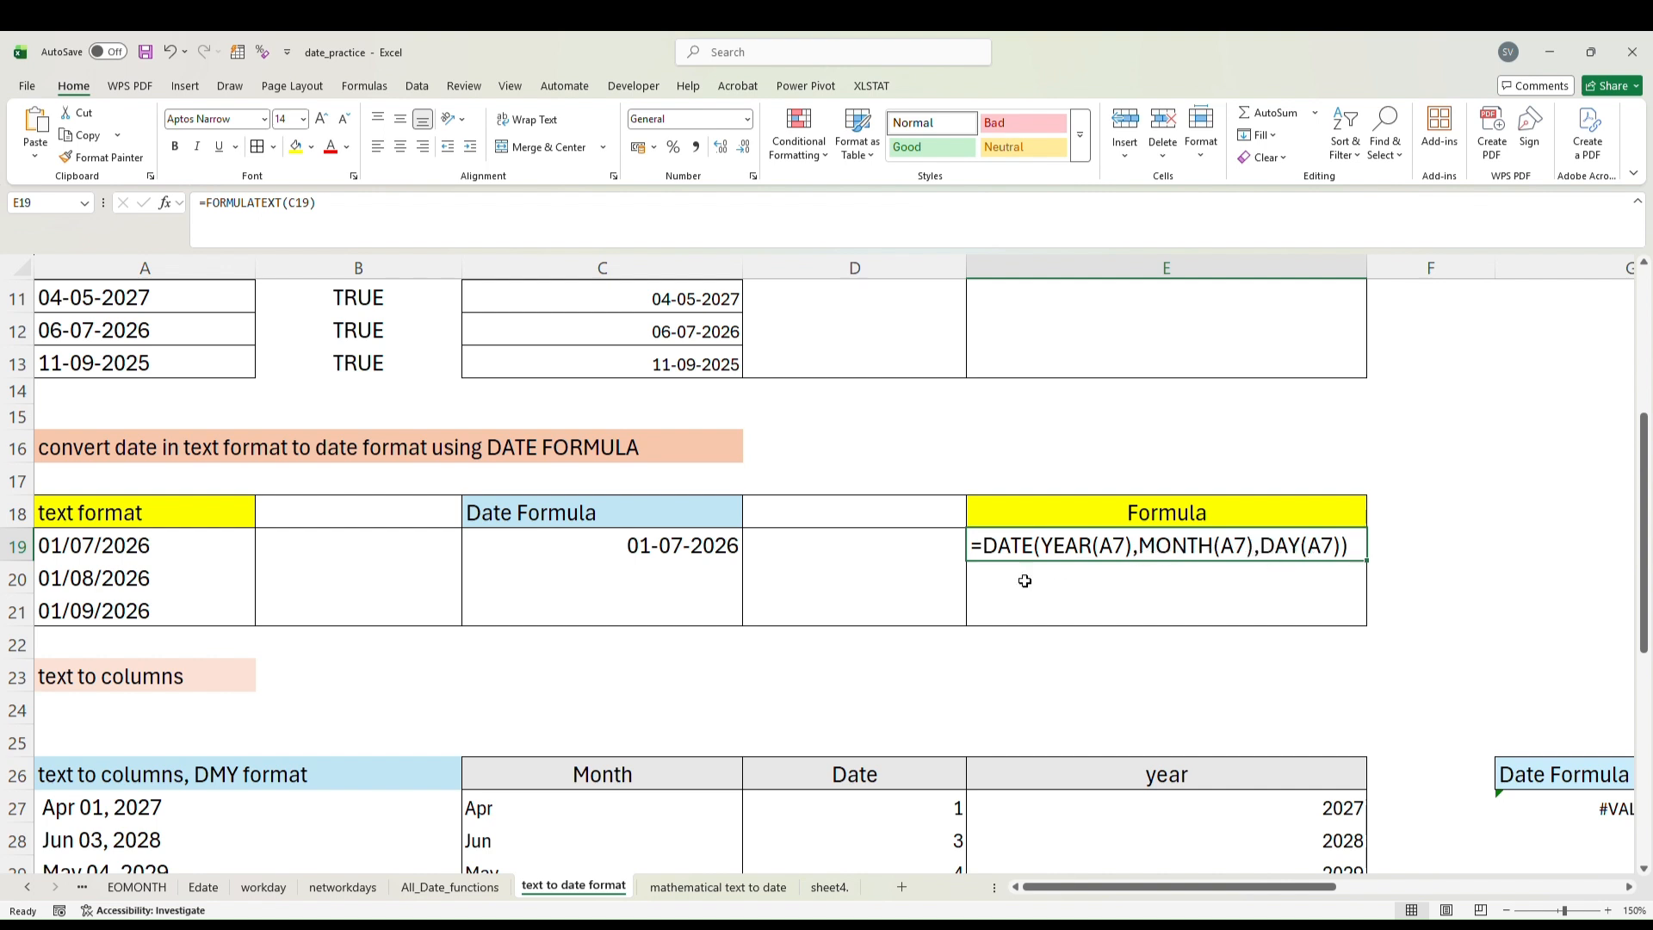
pyautogui.click(697, 546)
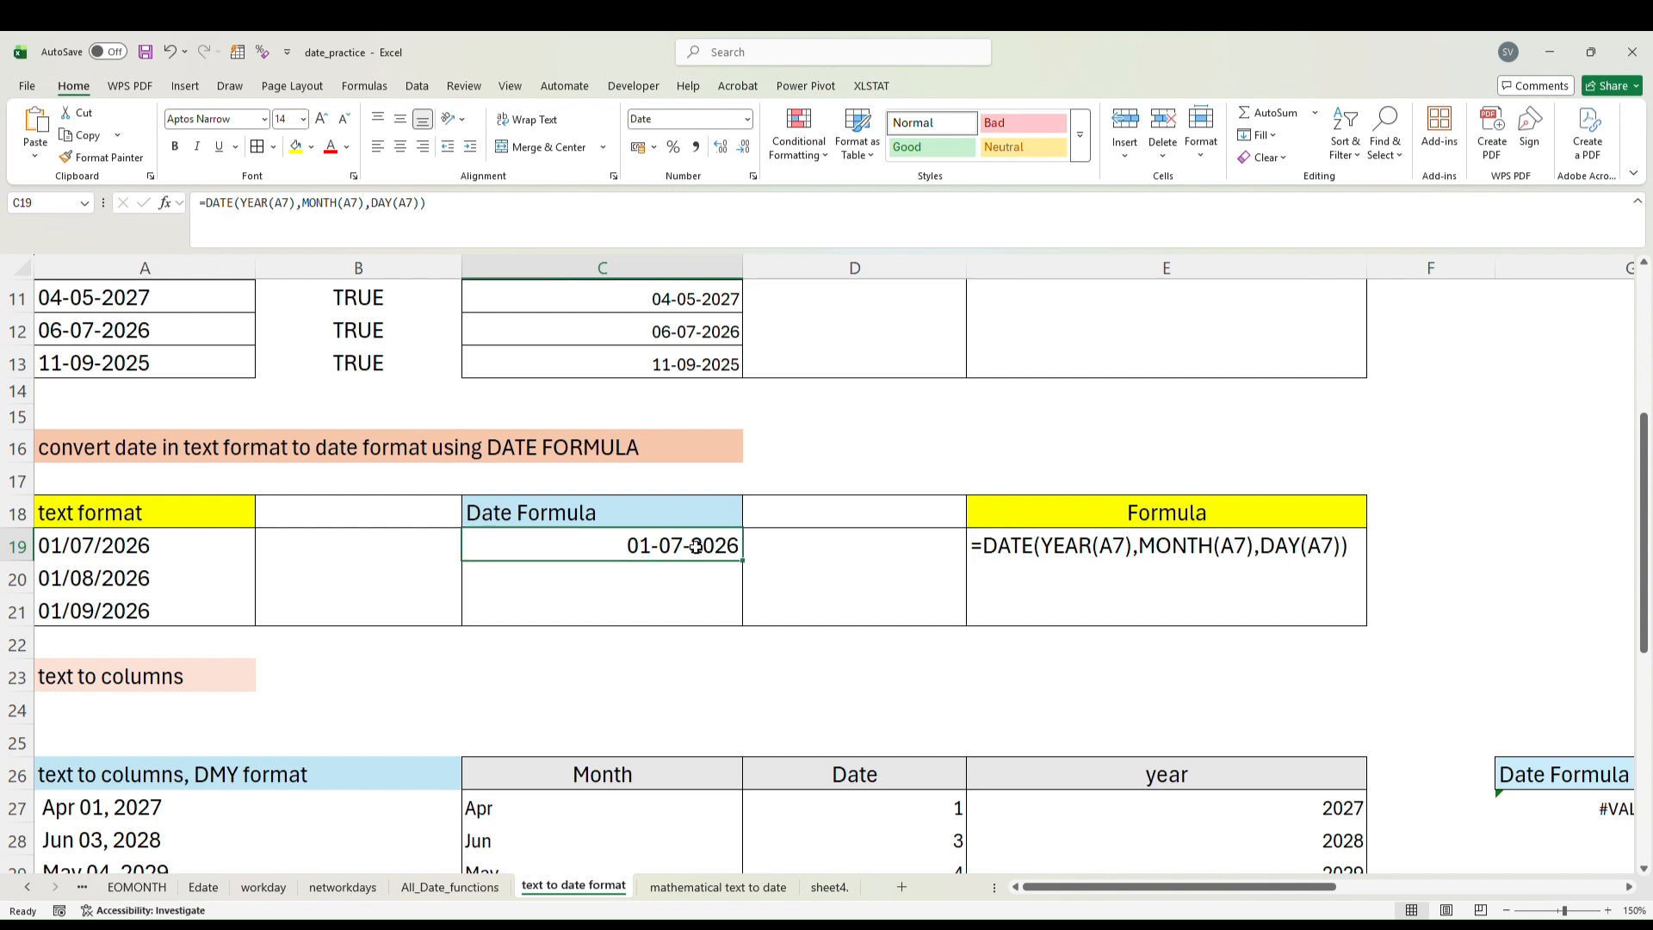
# Start a DATE formula in C20 with YEAR(A20) as its year argument.
pyautogui.click(688, 575)
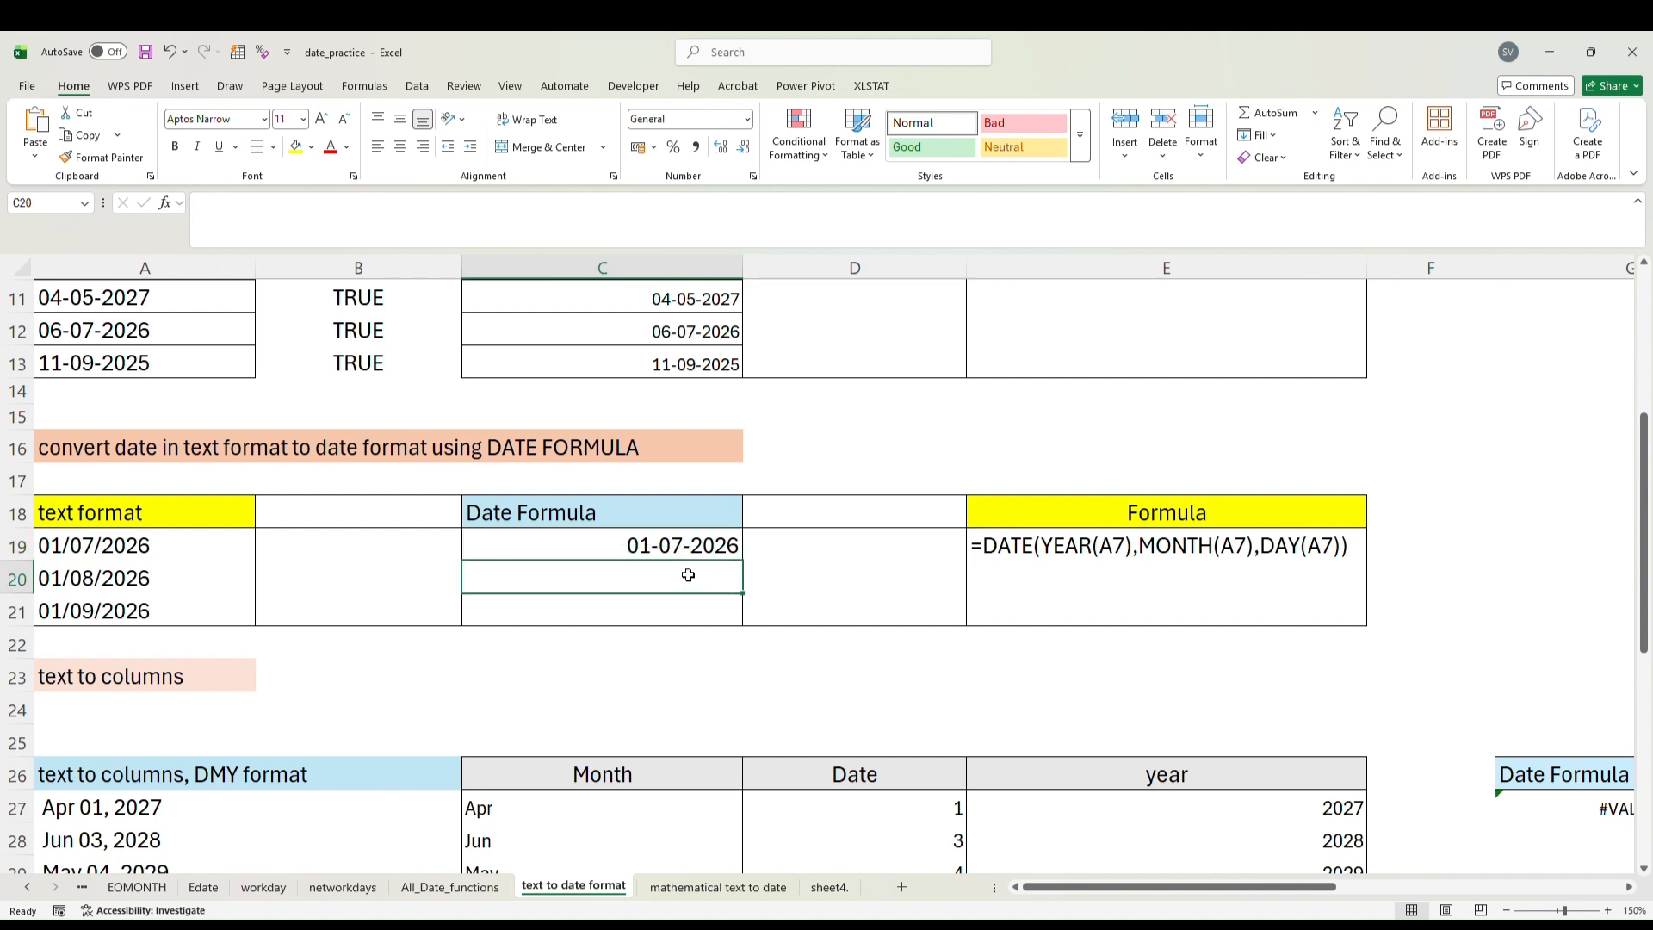
pyautogui.write('=')
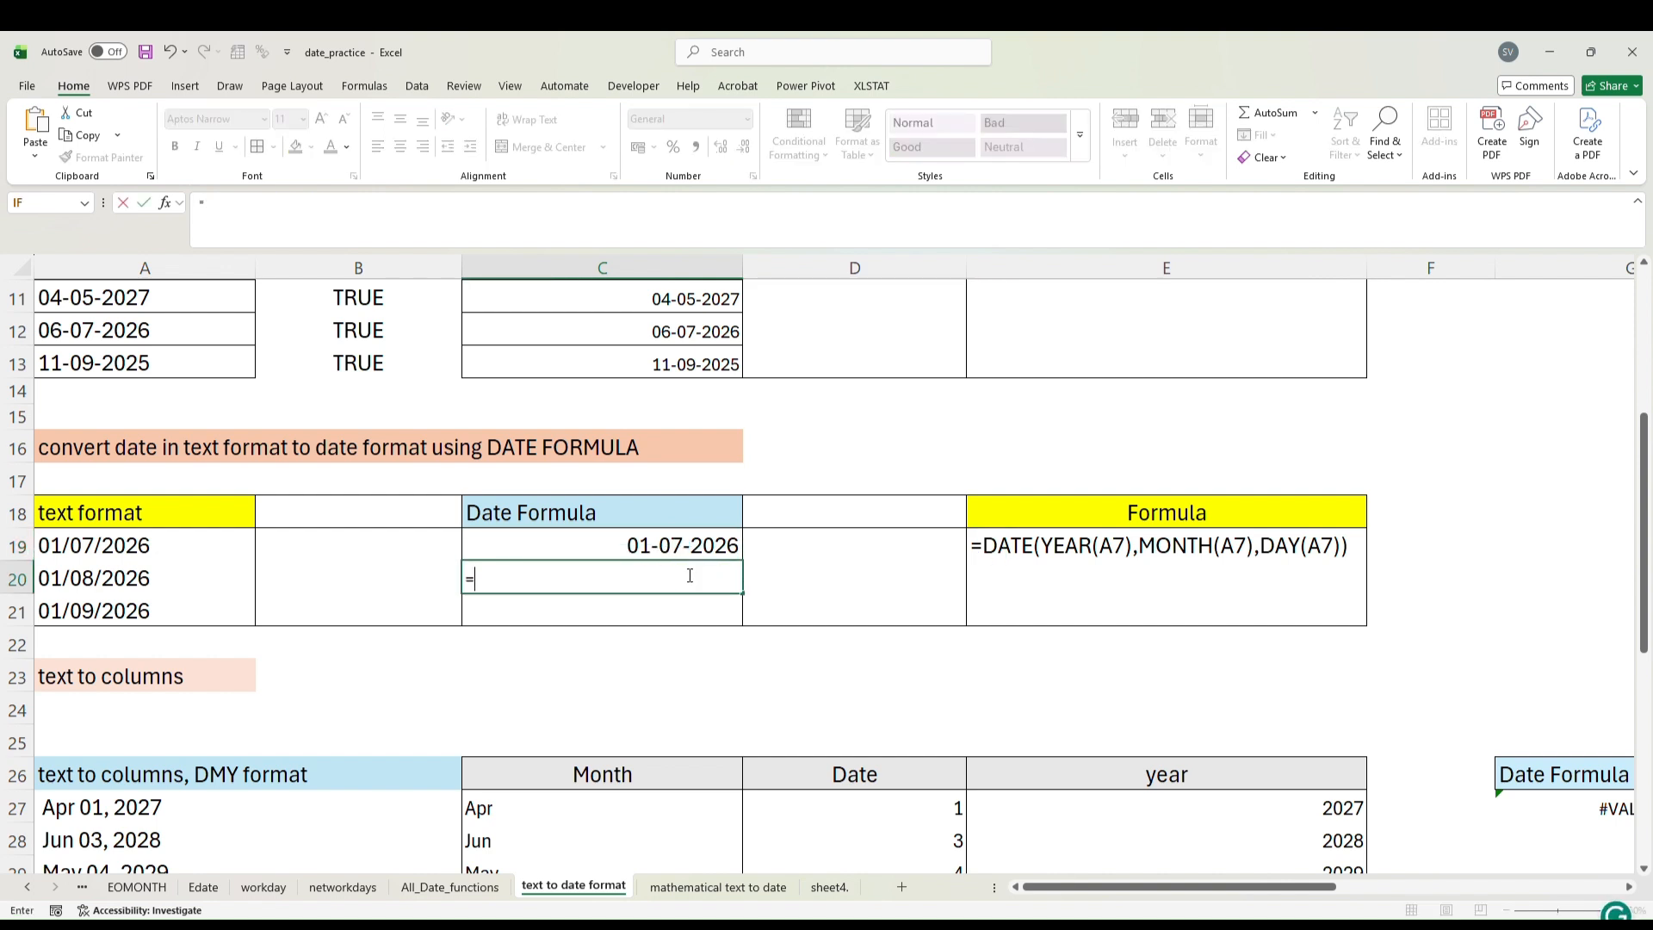
pyautogui.write('date')
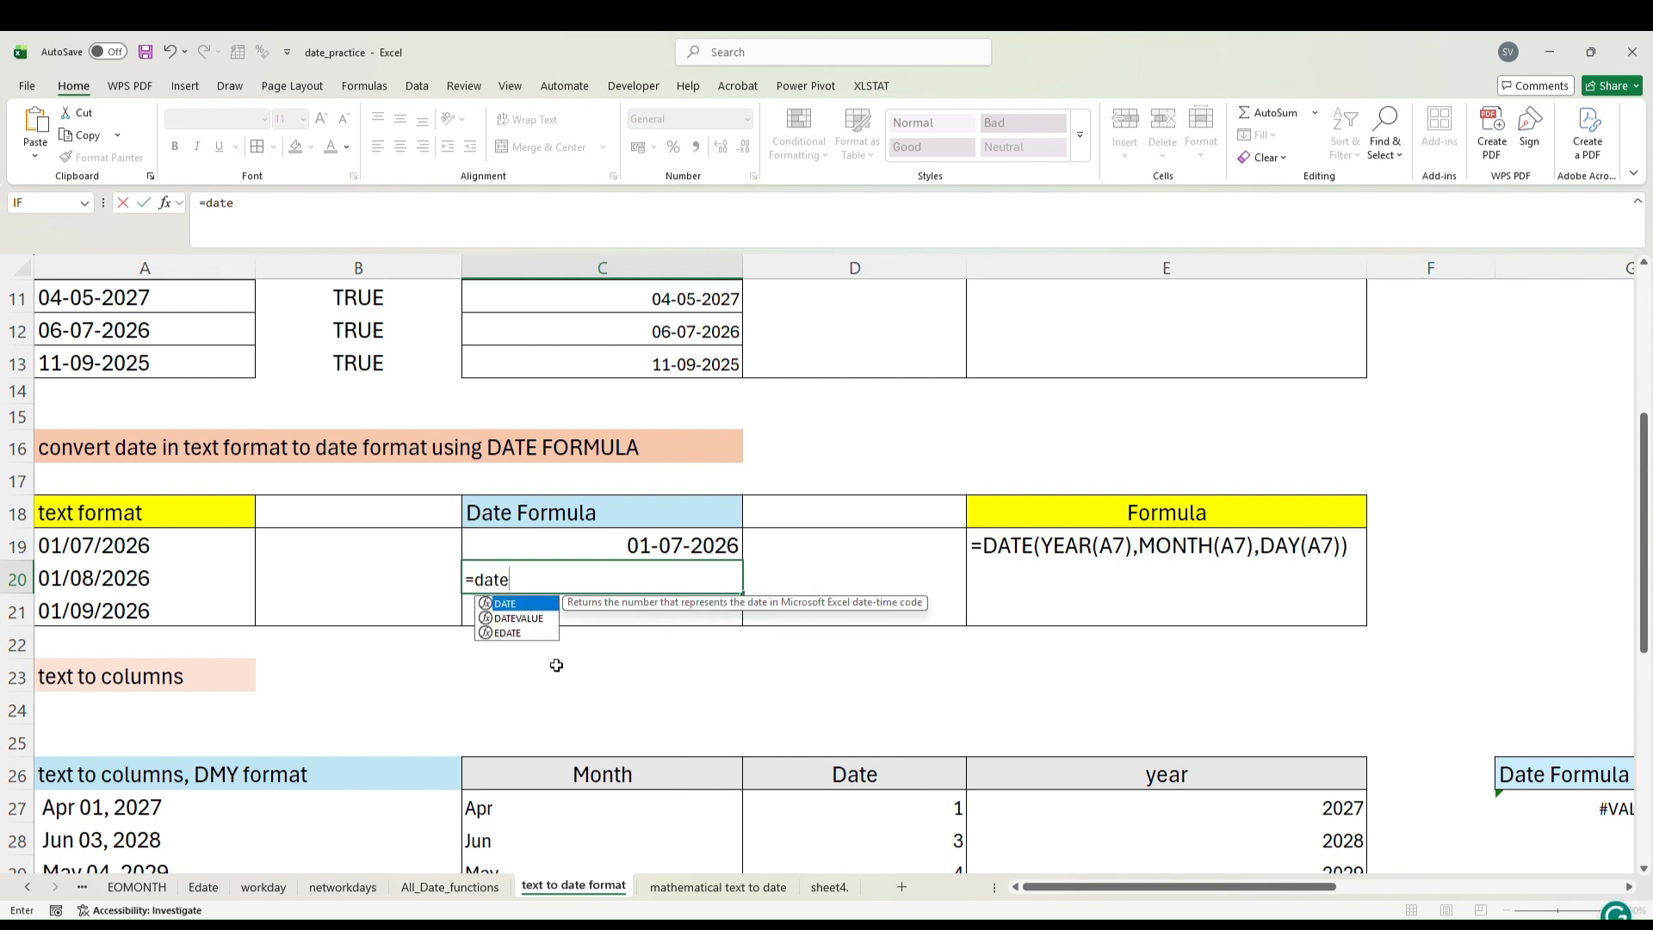
pyautogui.doubleClick(525, 604)
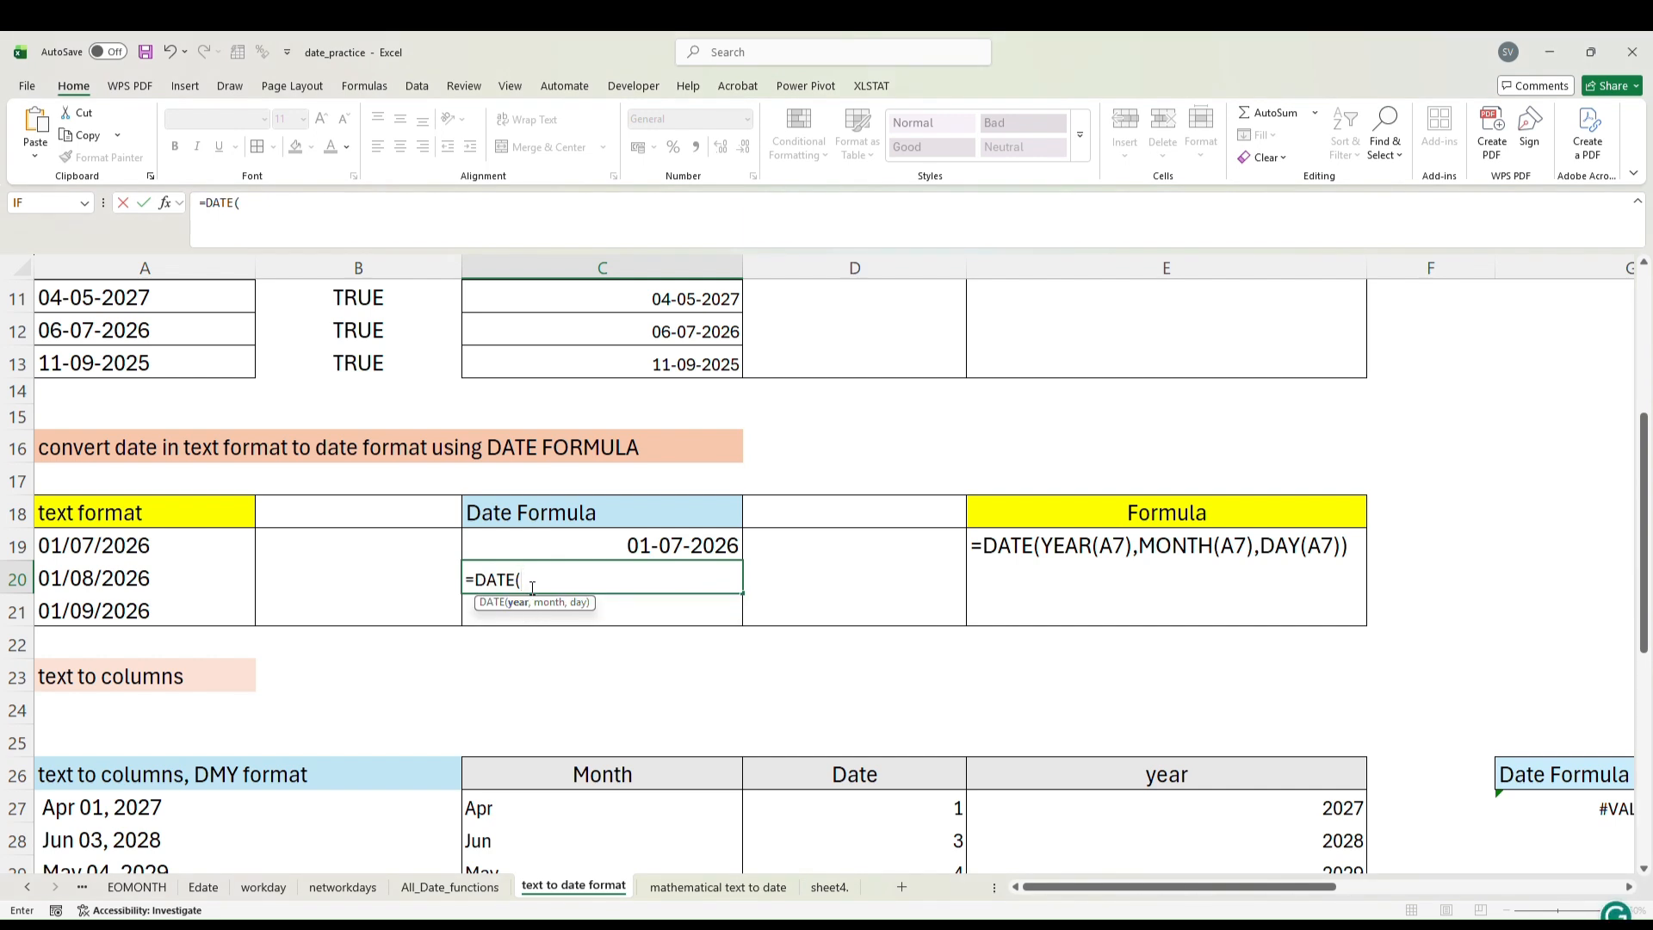
pyautogui.write('year')
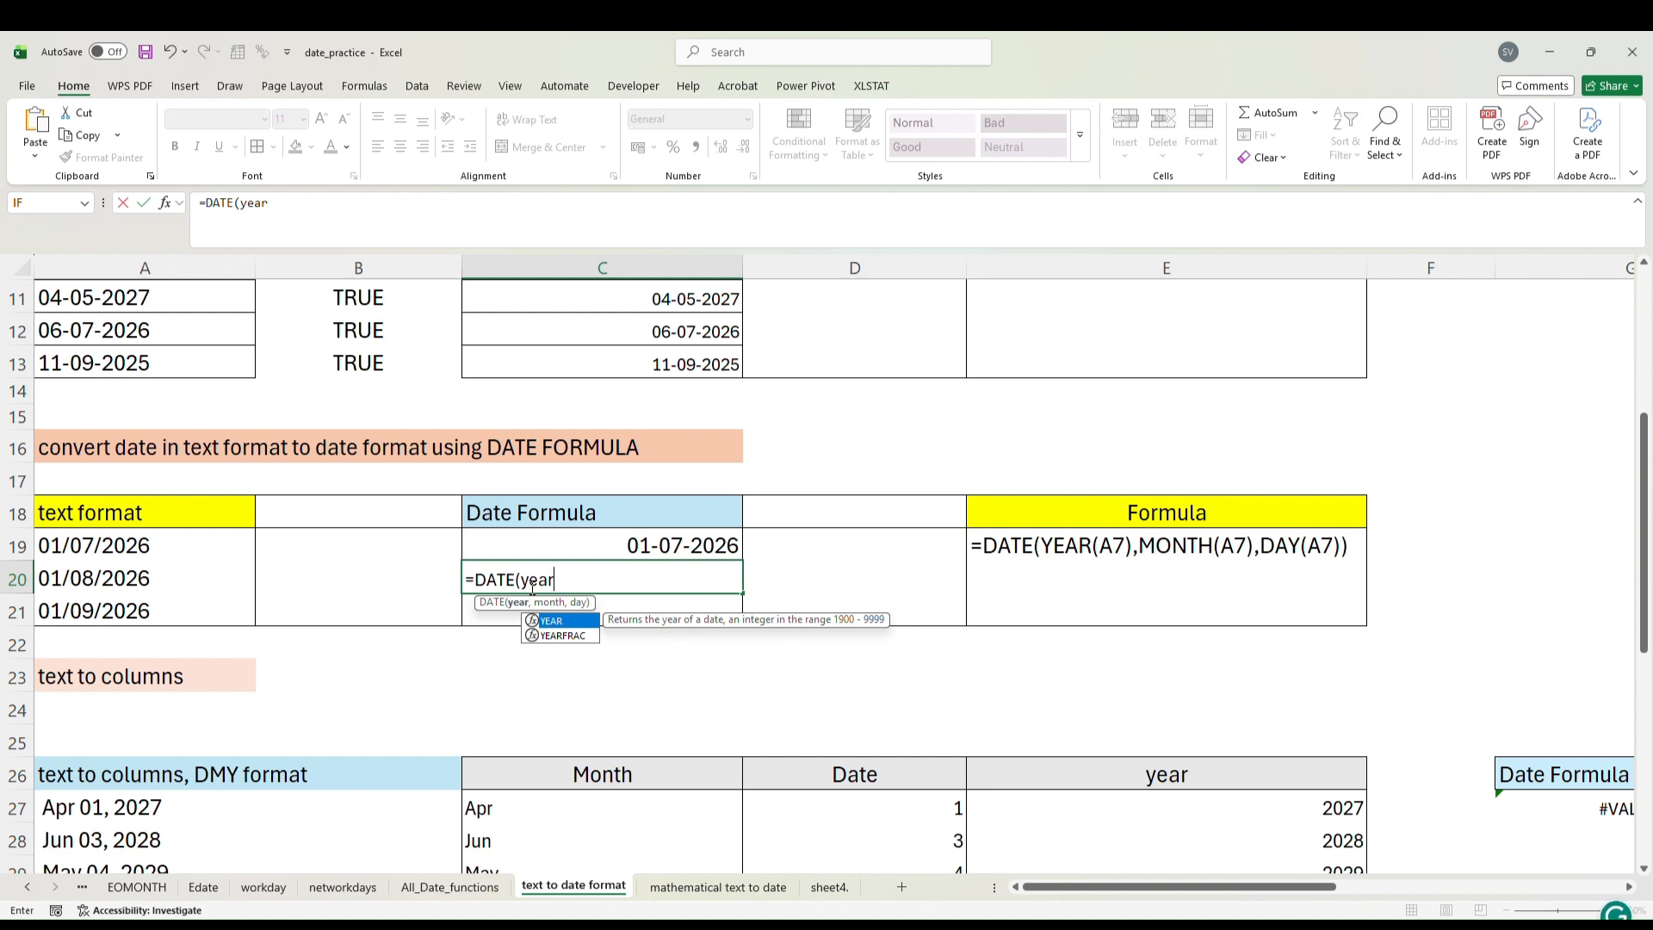
pyautogui.write('(')
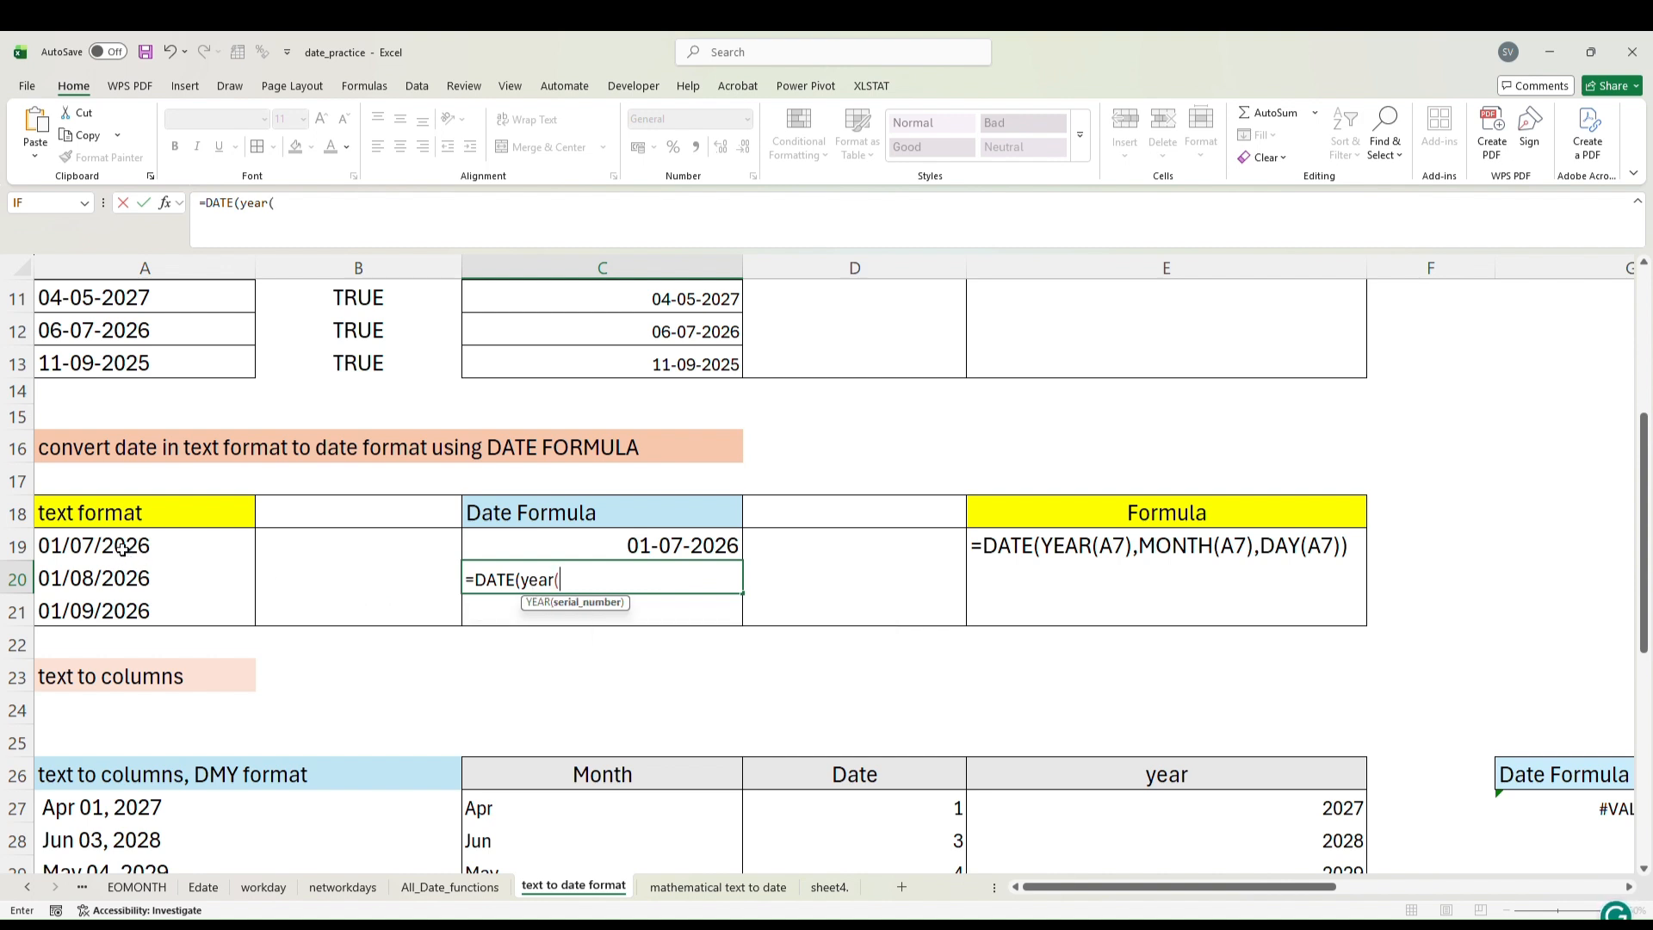
pyautogui.click(108, 579)
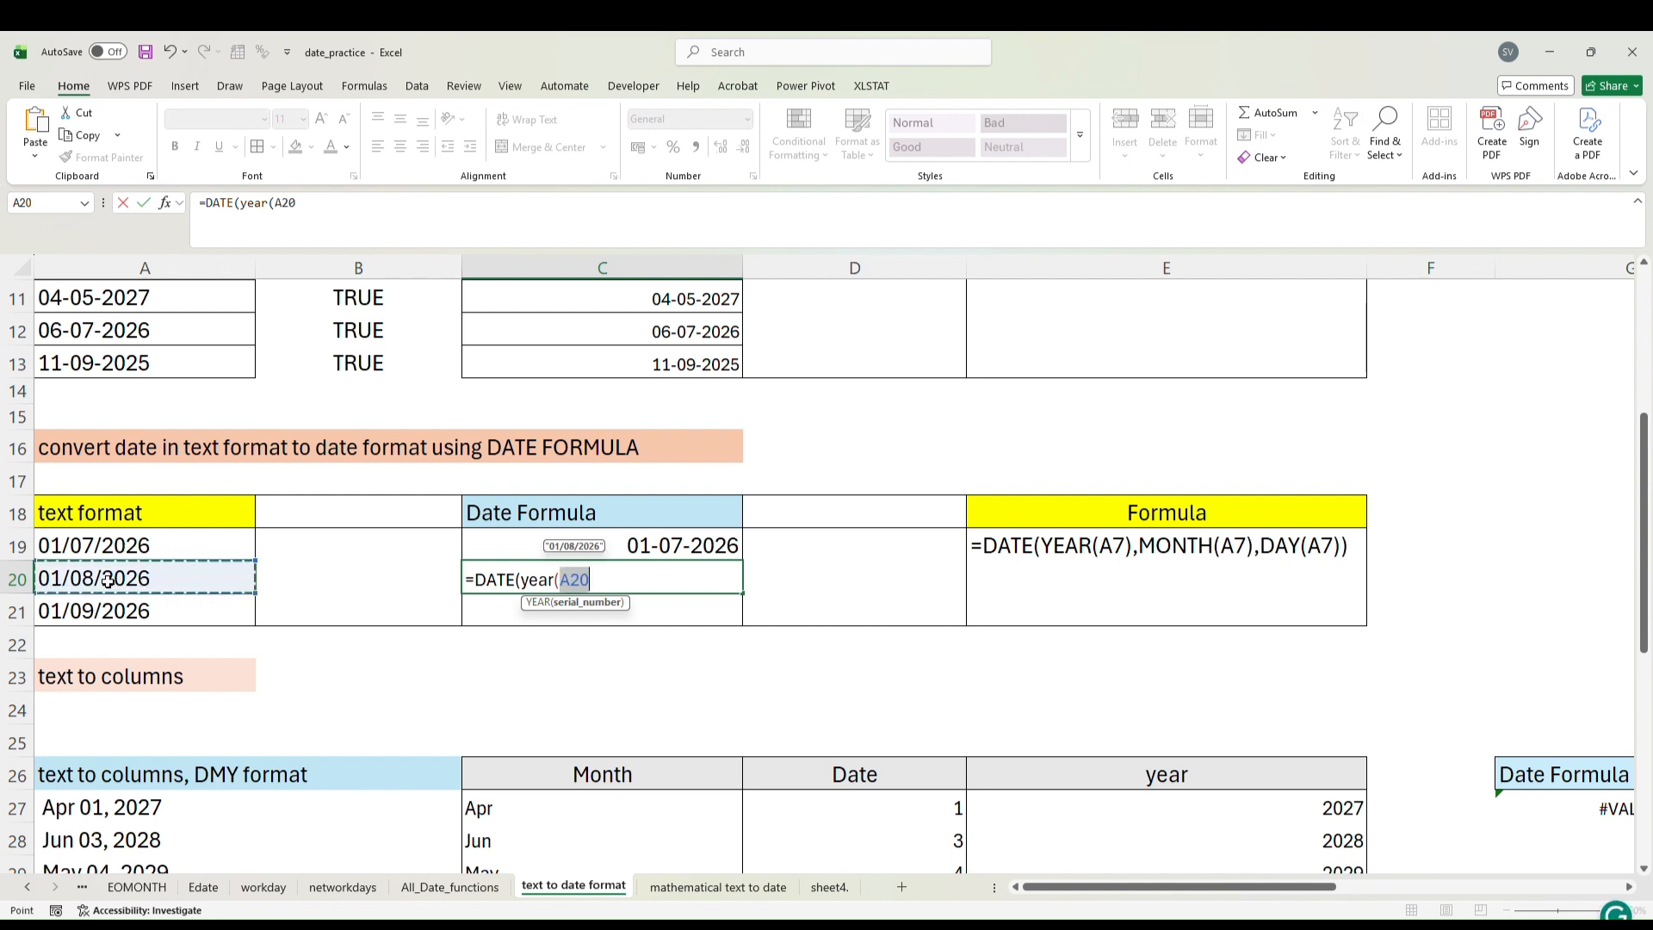
pyautogui.write(')')
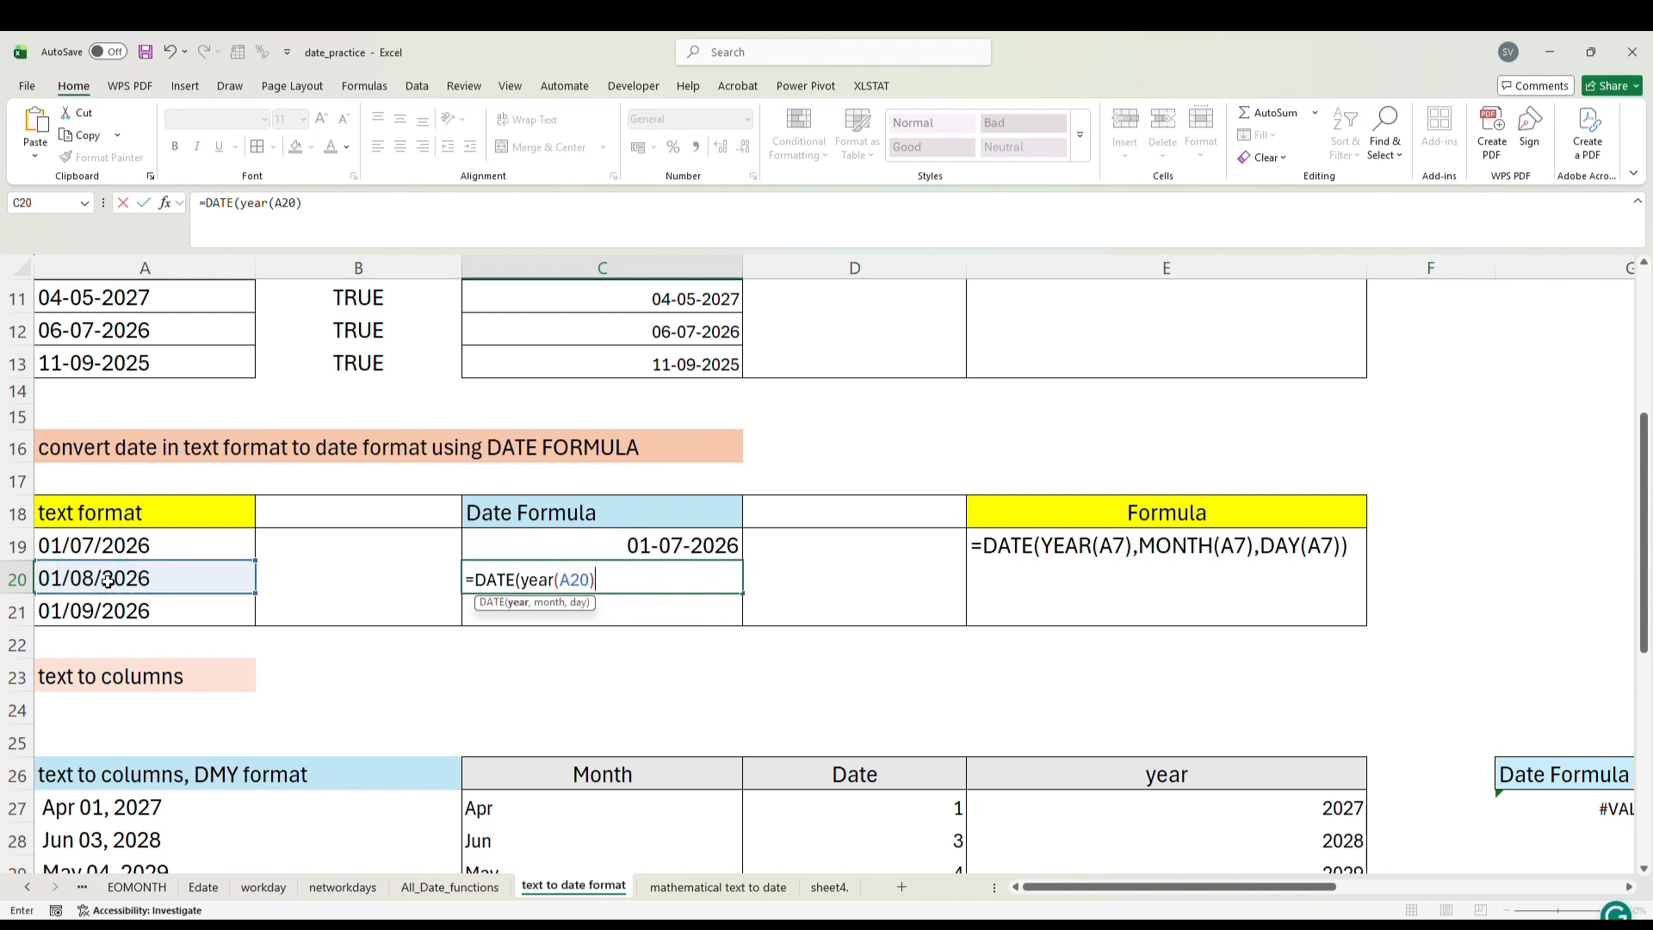
pyautogui.write(',')
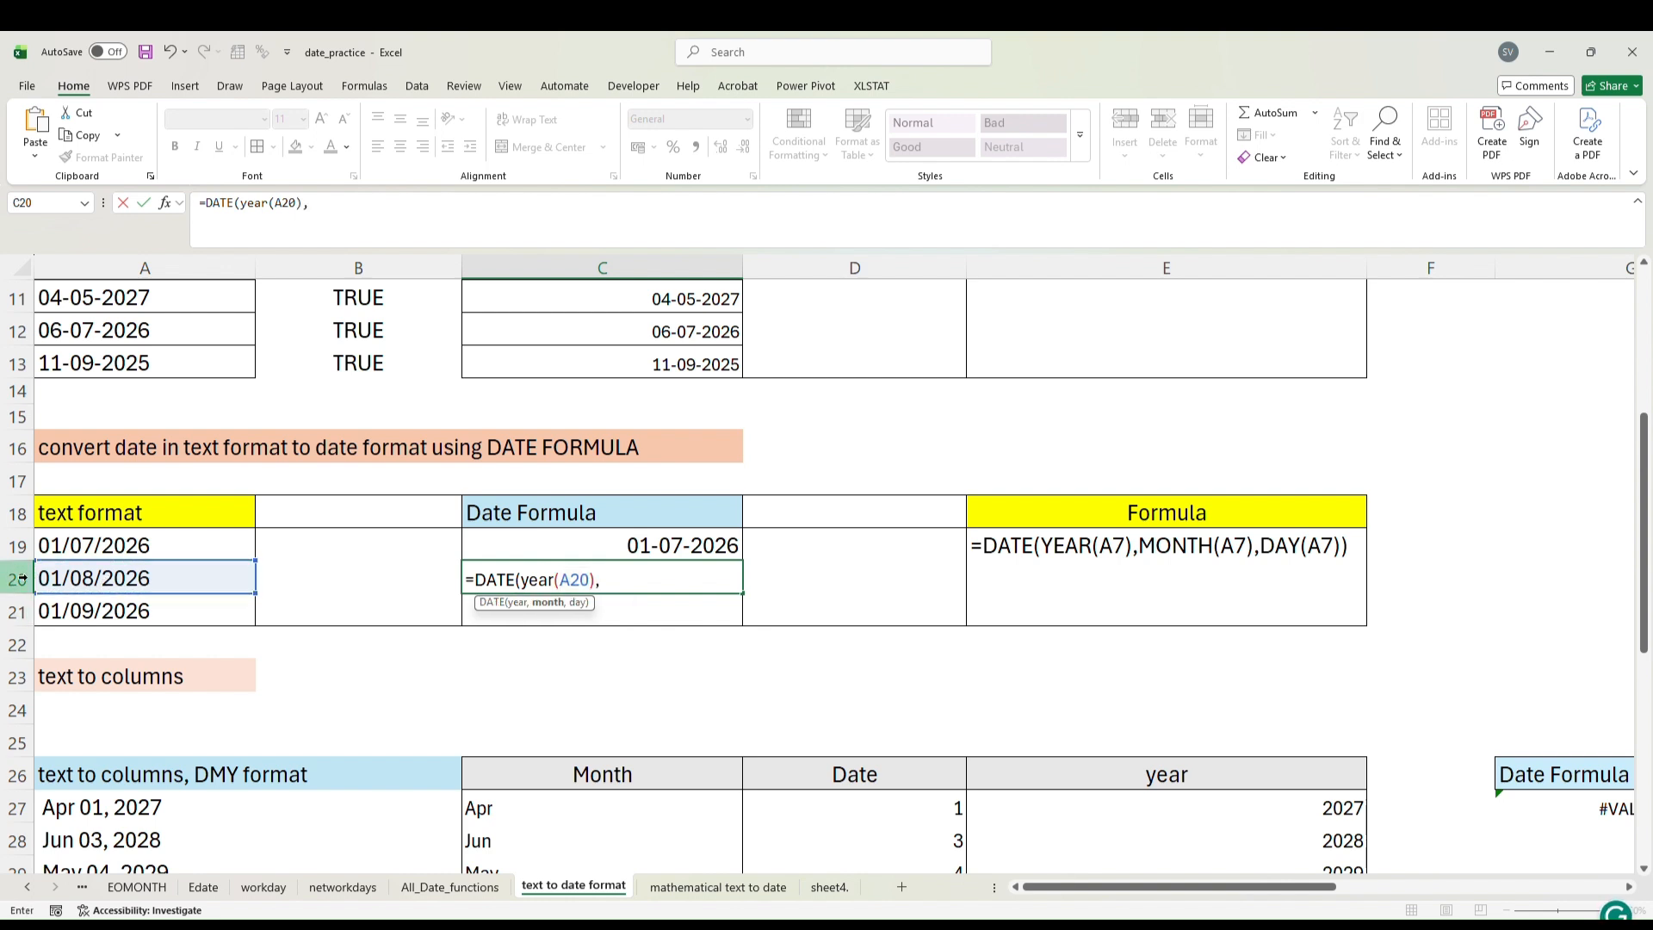
# Complete the C20 formula with MONTH(A20) and DAY(A20), and enter it as =DATE(YEAR(A20),MONTH(A20),DAY(A20)).
pyautogui.write('month')
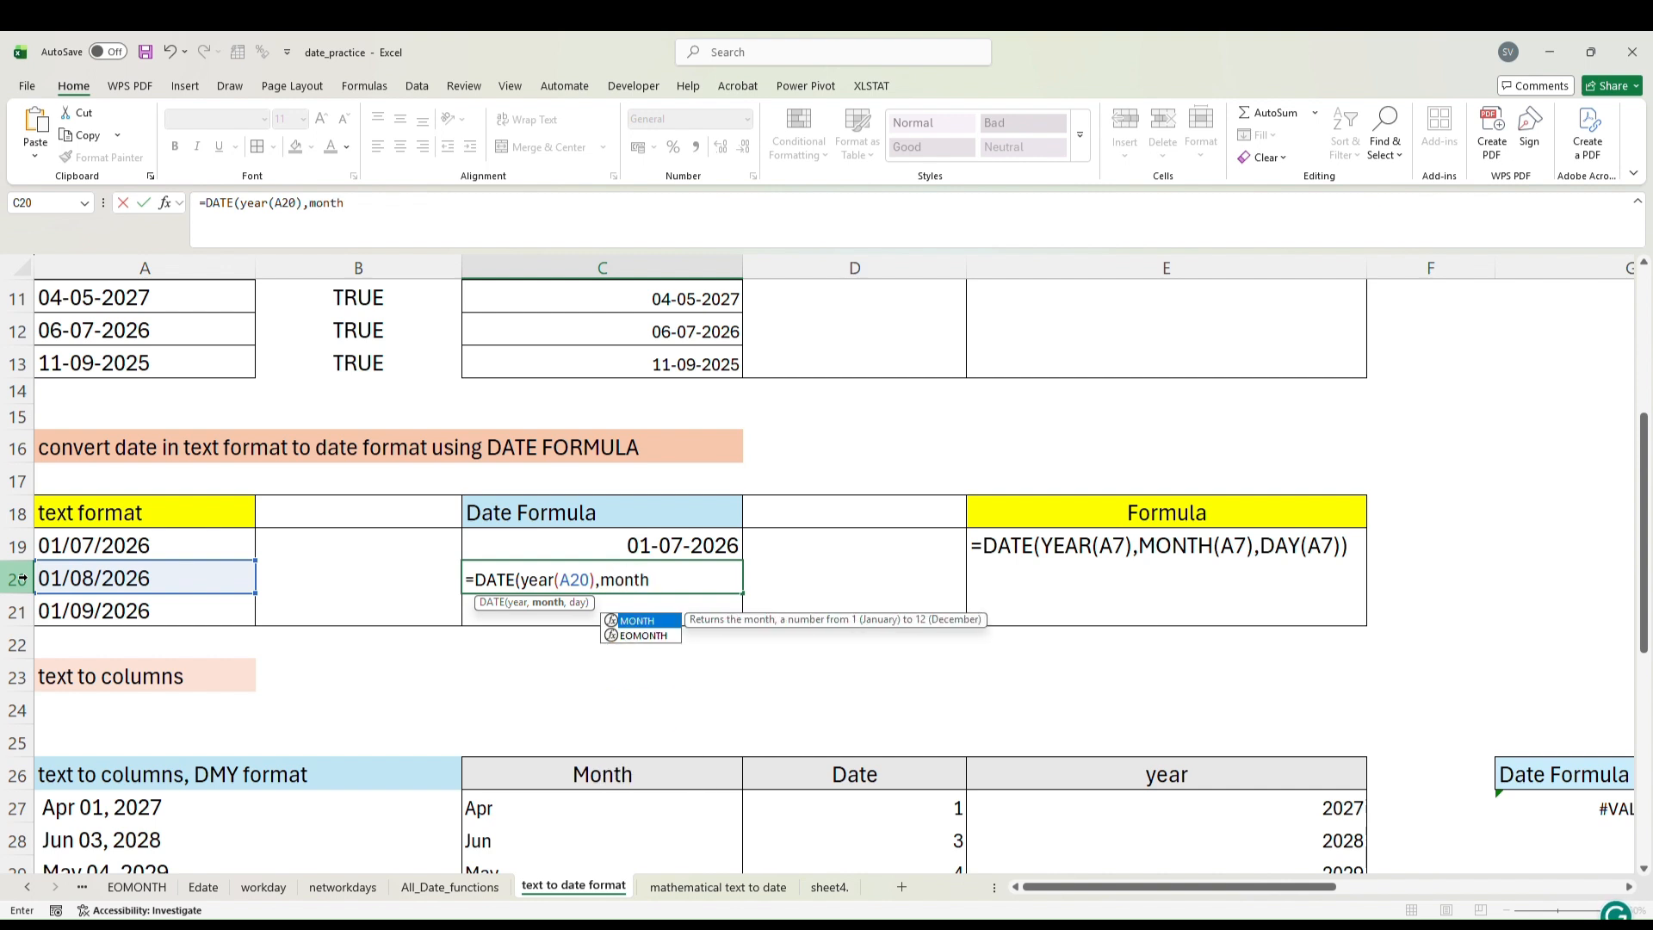
pyautogui.write('(')
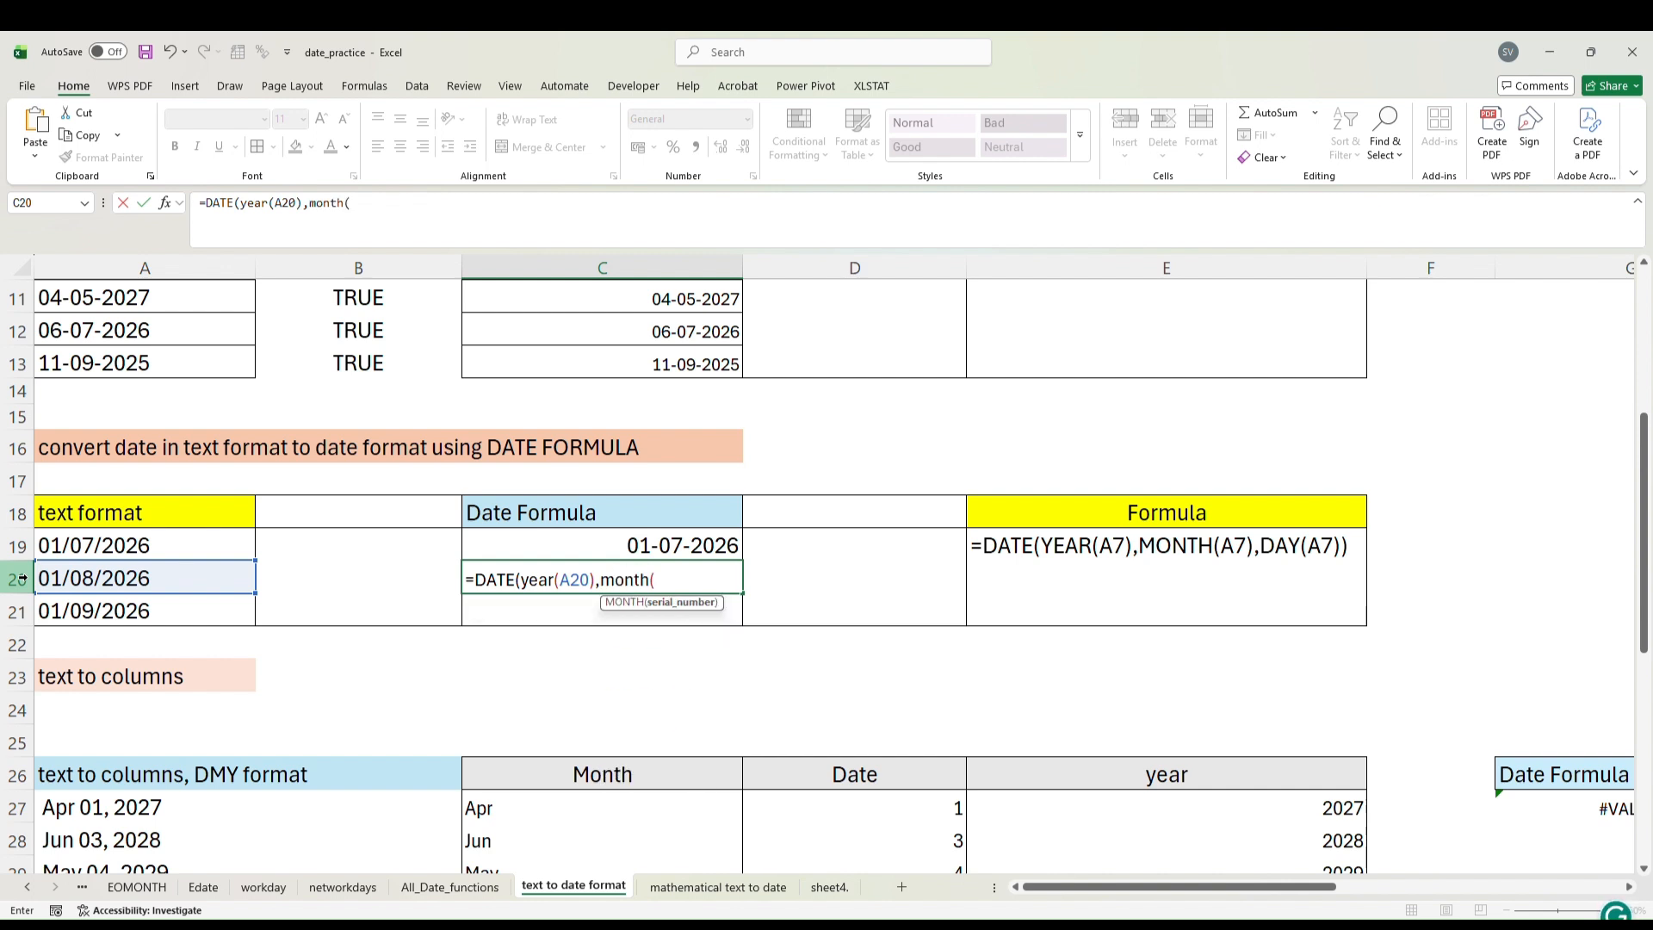
pyautogui.click(103, 584)
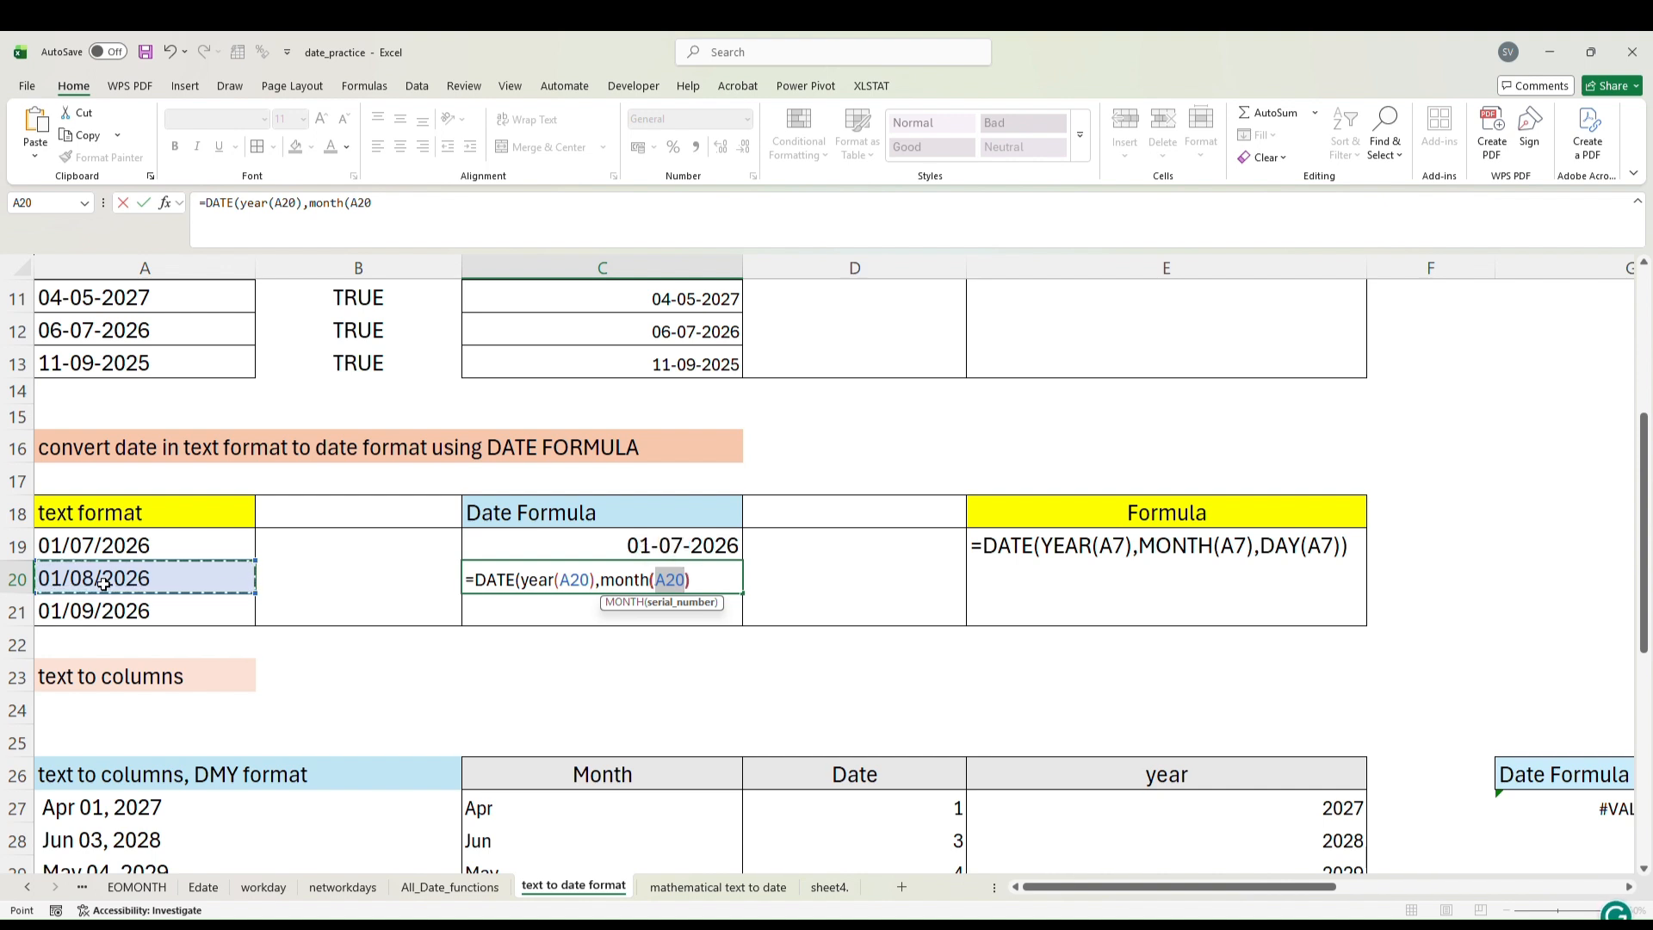
pyautogui.write('),')
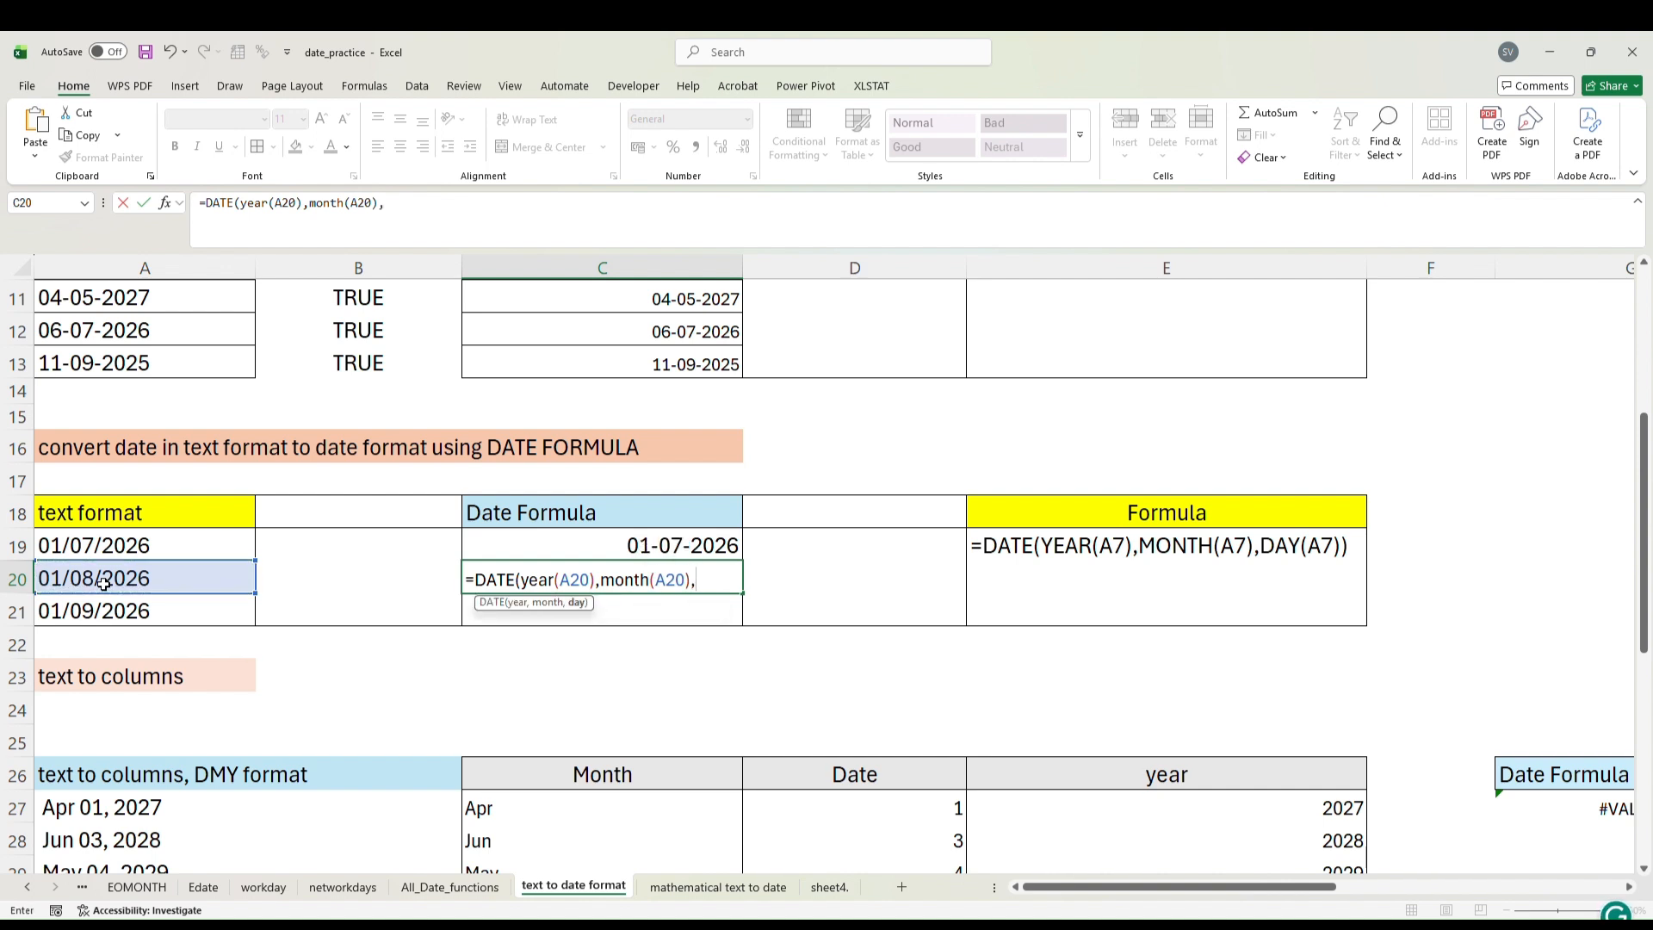
pyautogui.write('day')
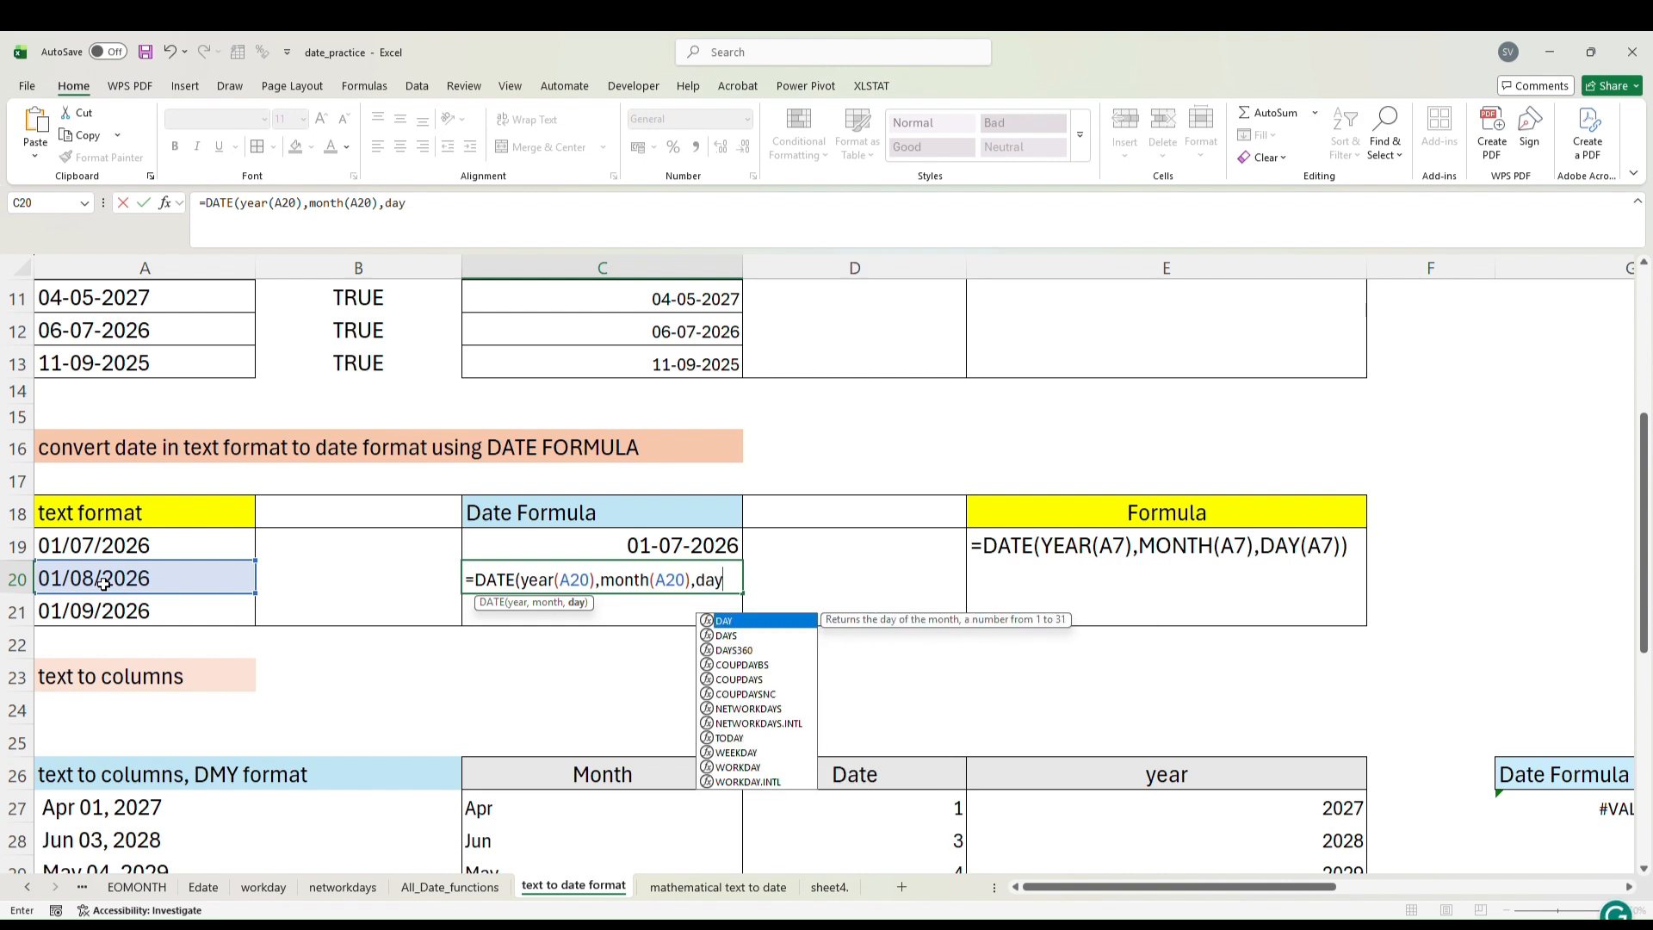
pyautogui.write('(')
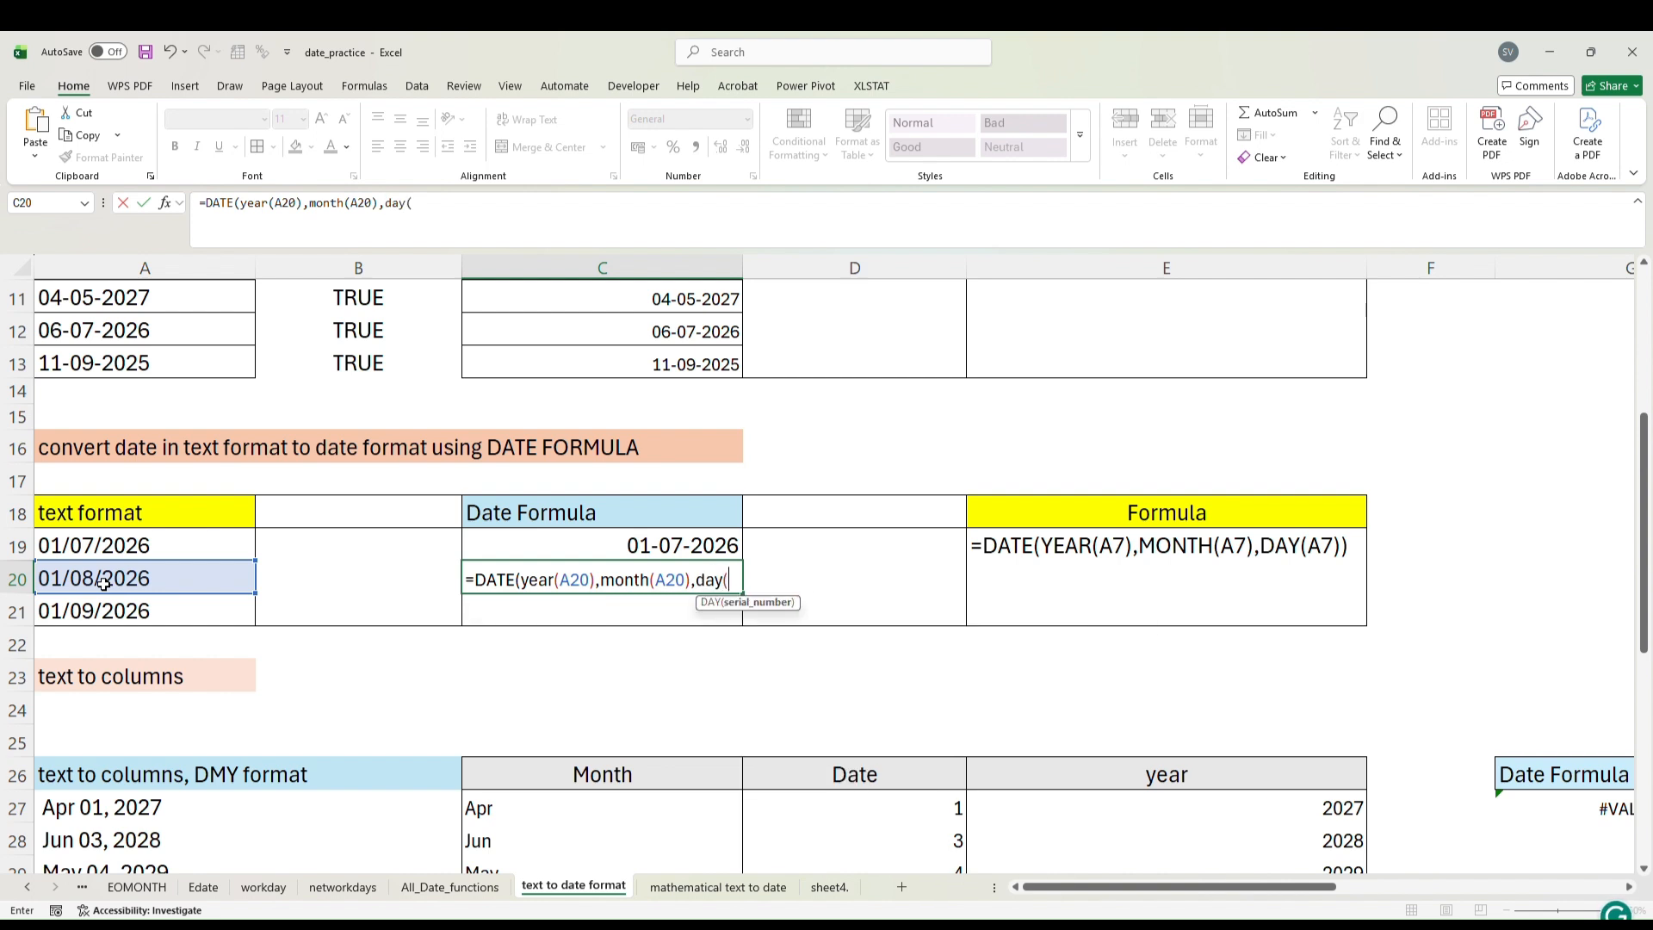
pyautogui.click(99, 589)
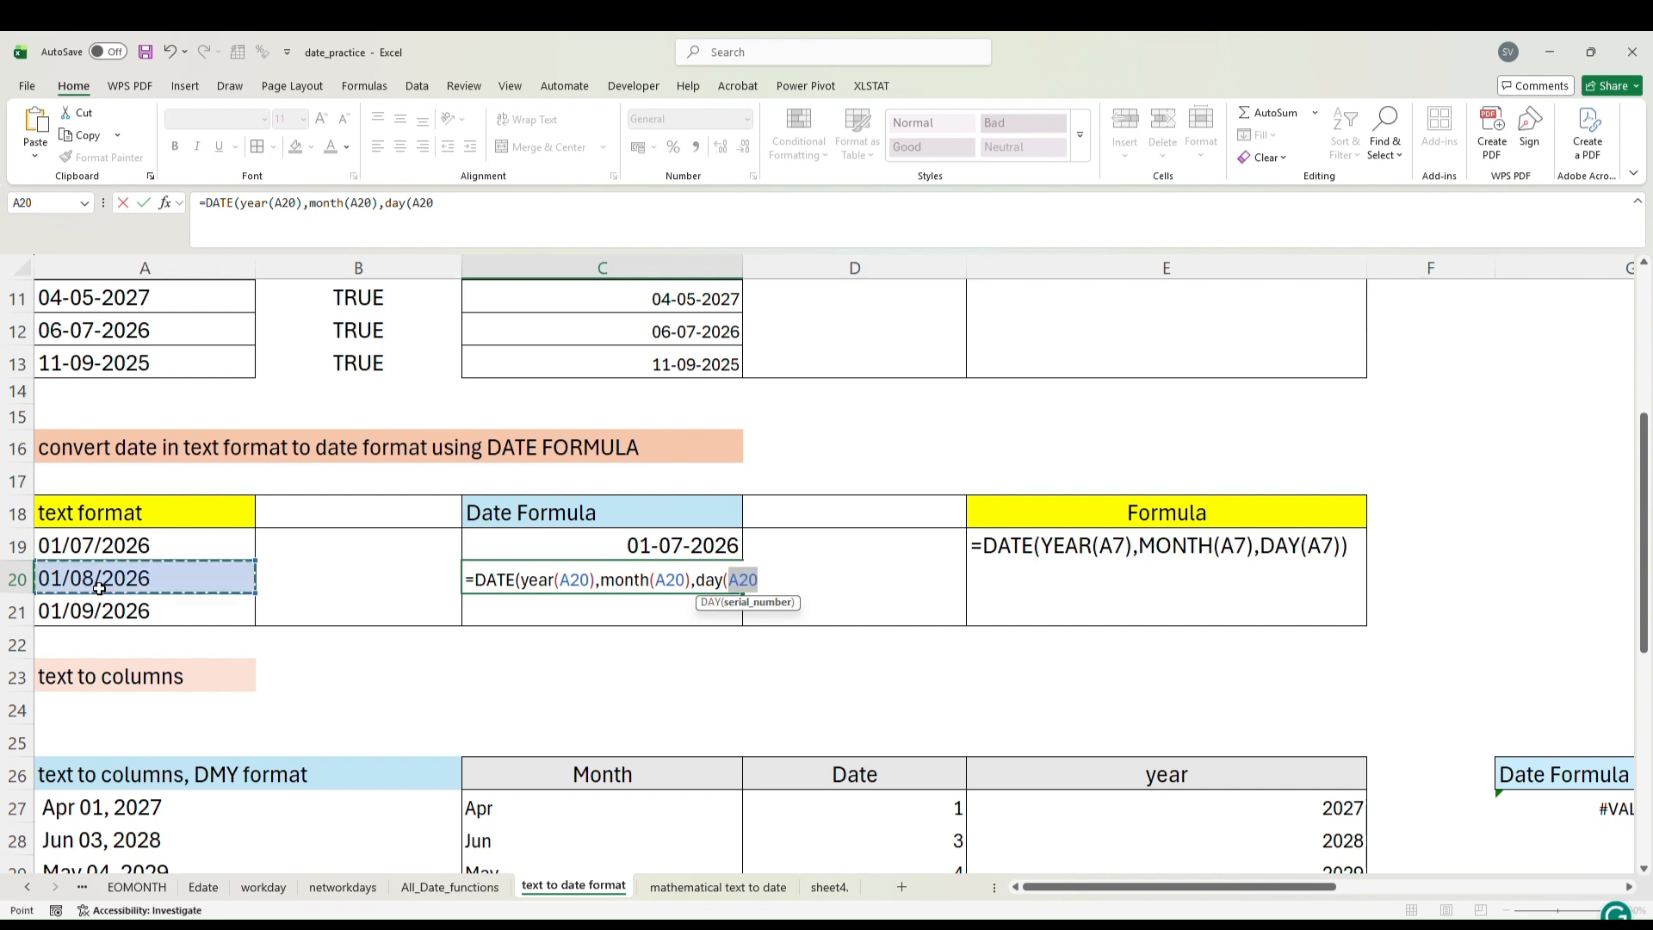
pyautogui.write(')')
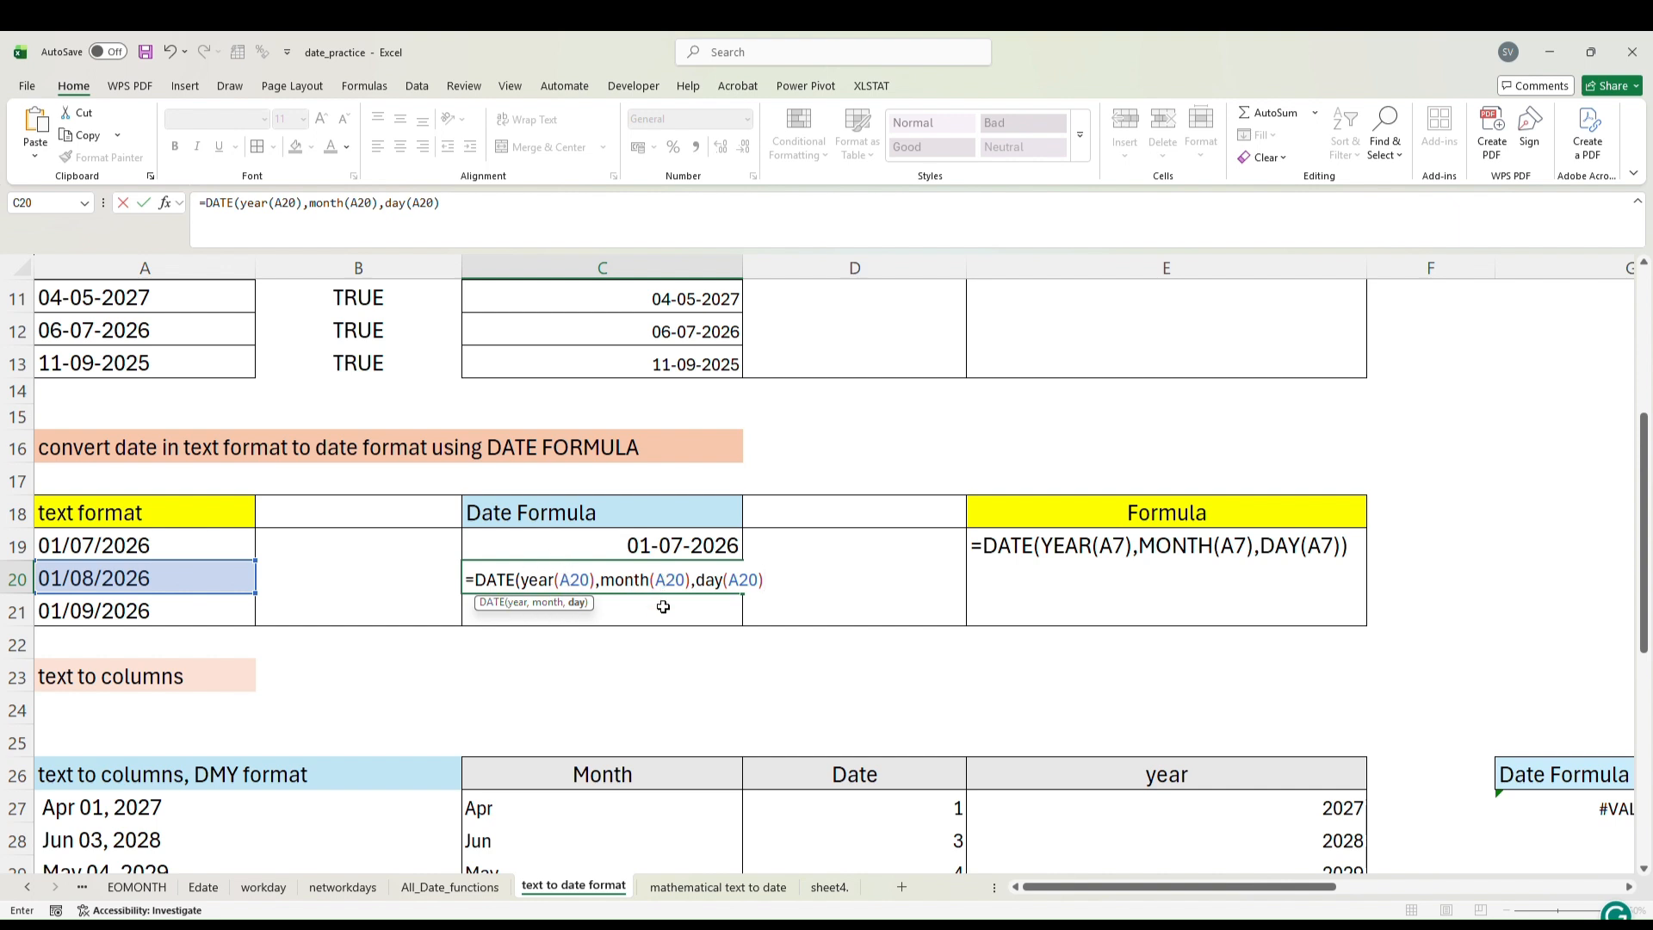
pyautogui.press('Return')
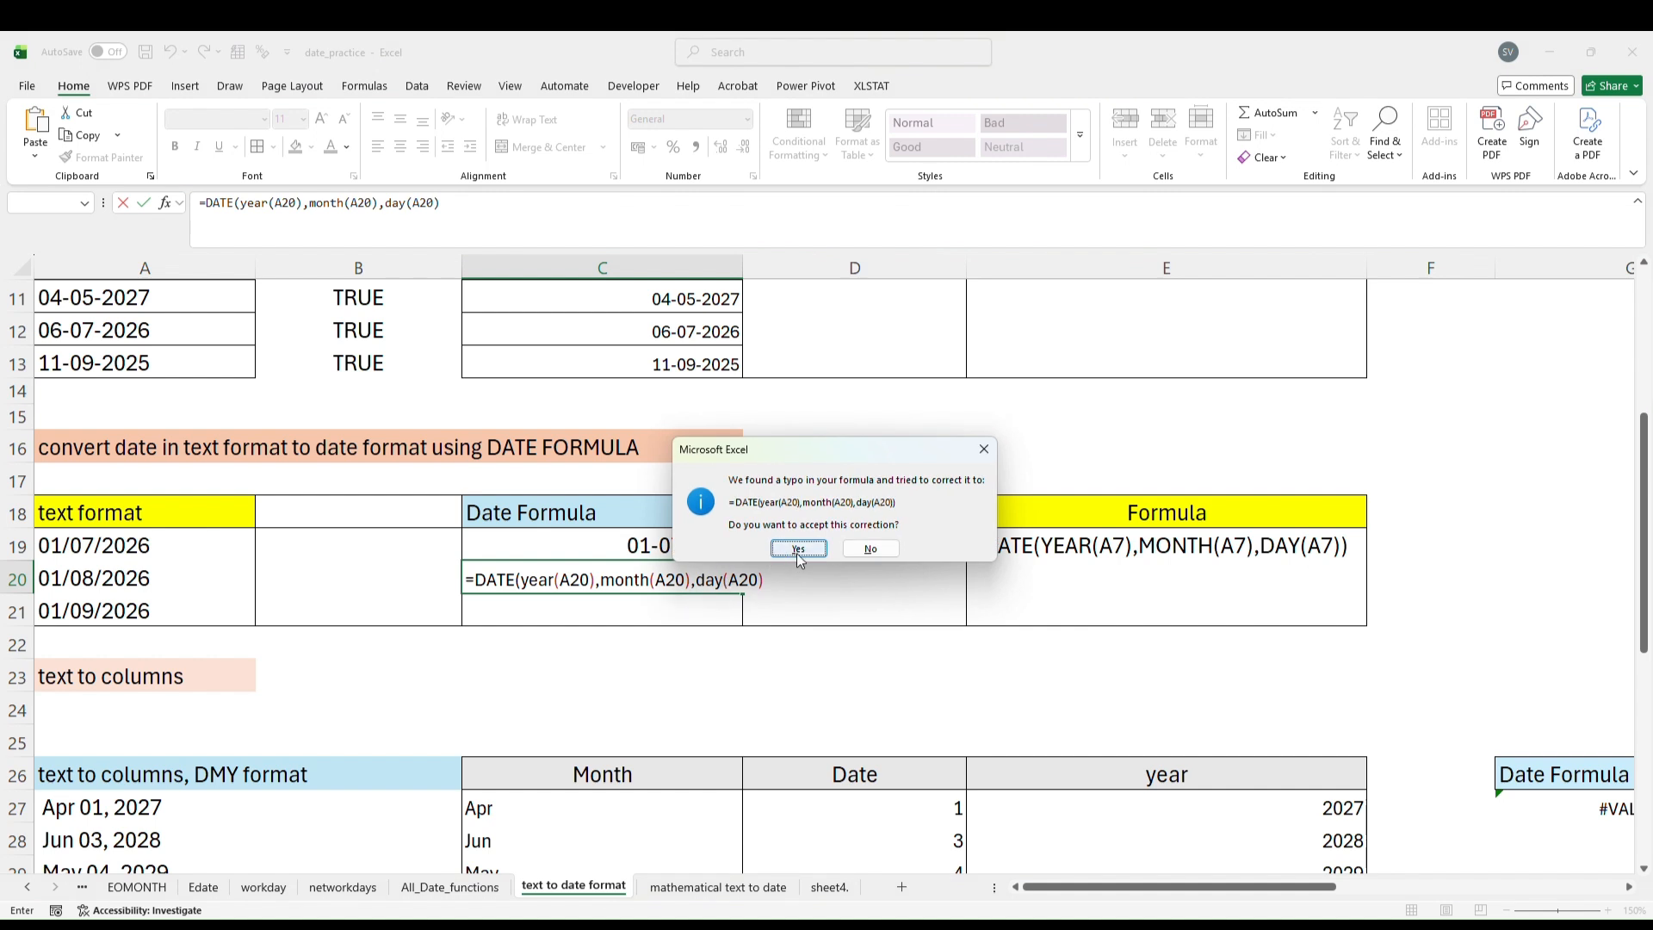
pyautogui.click(797, 548)
# Open the DATE formula in C20 for editing and re-enter it to show its result as a date.
pyautogui.click(732, 578)
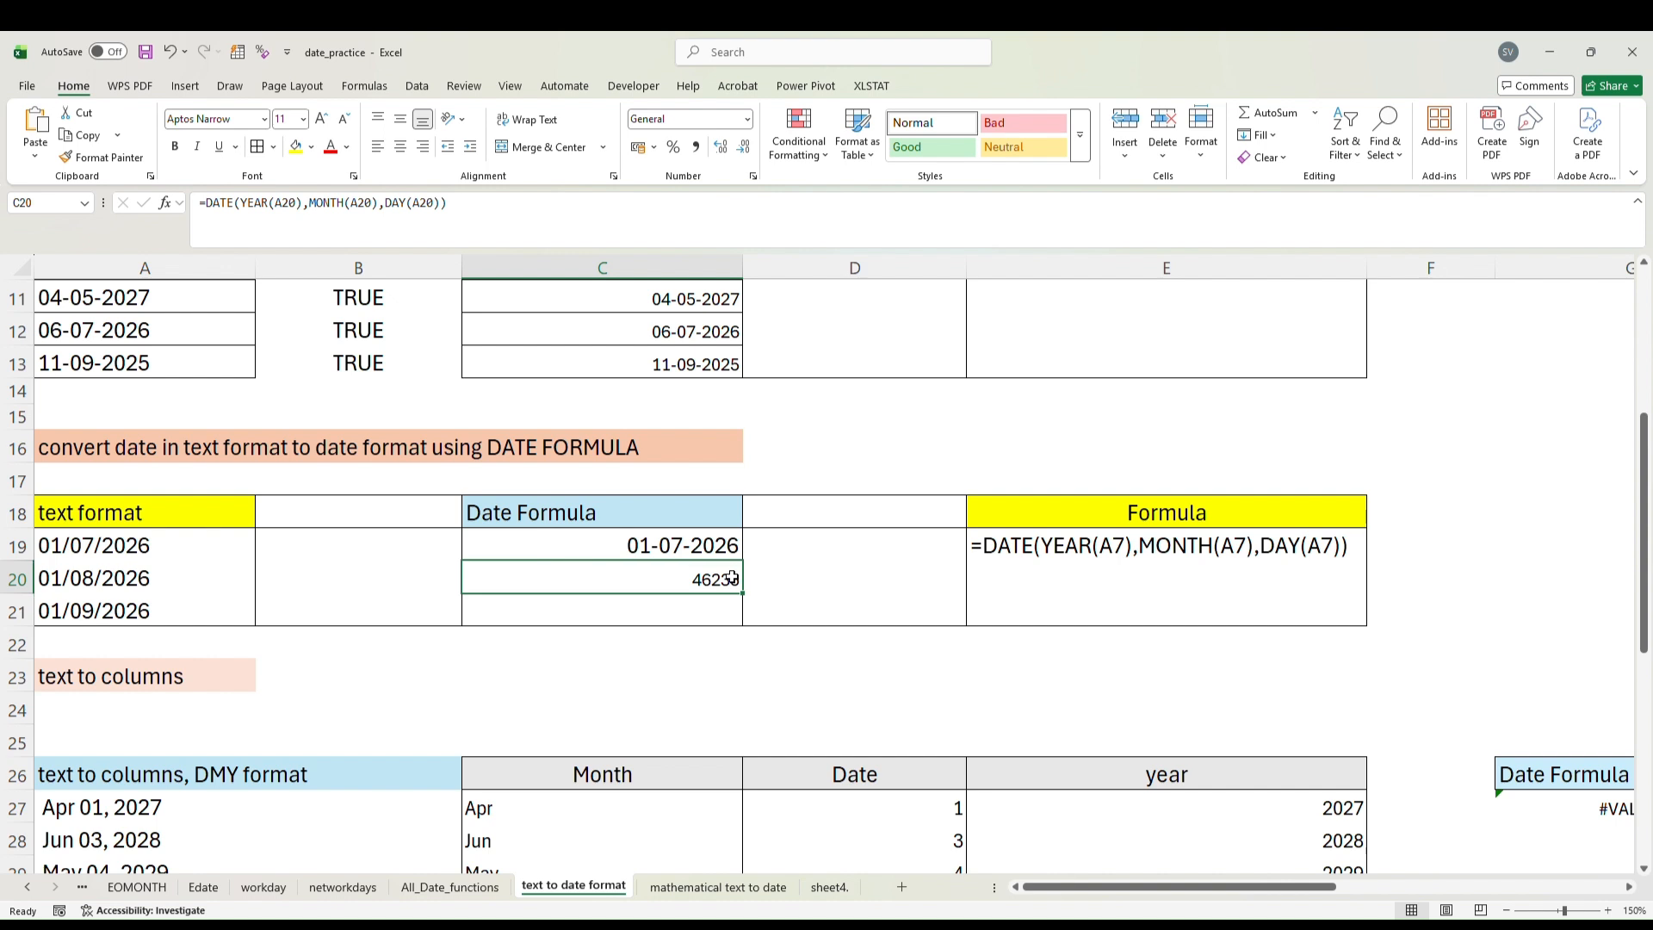
pyautogui.doubleClick(732, 578)
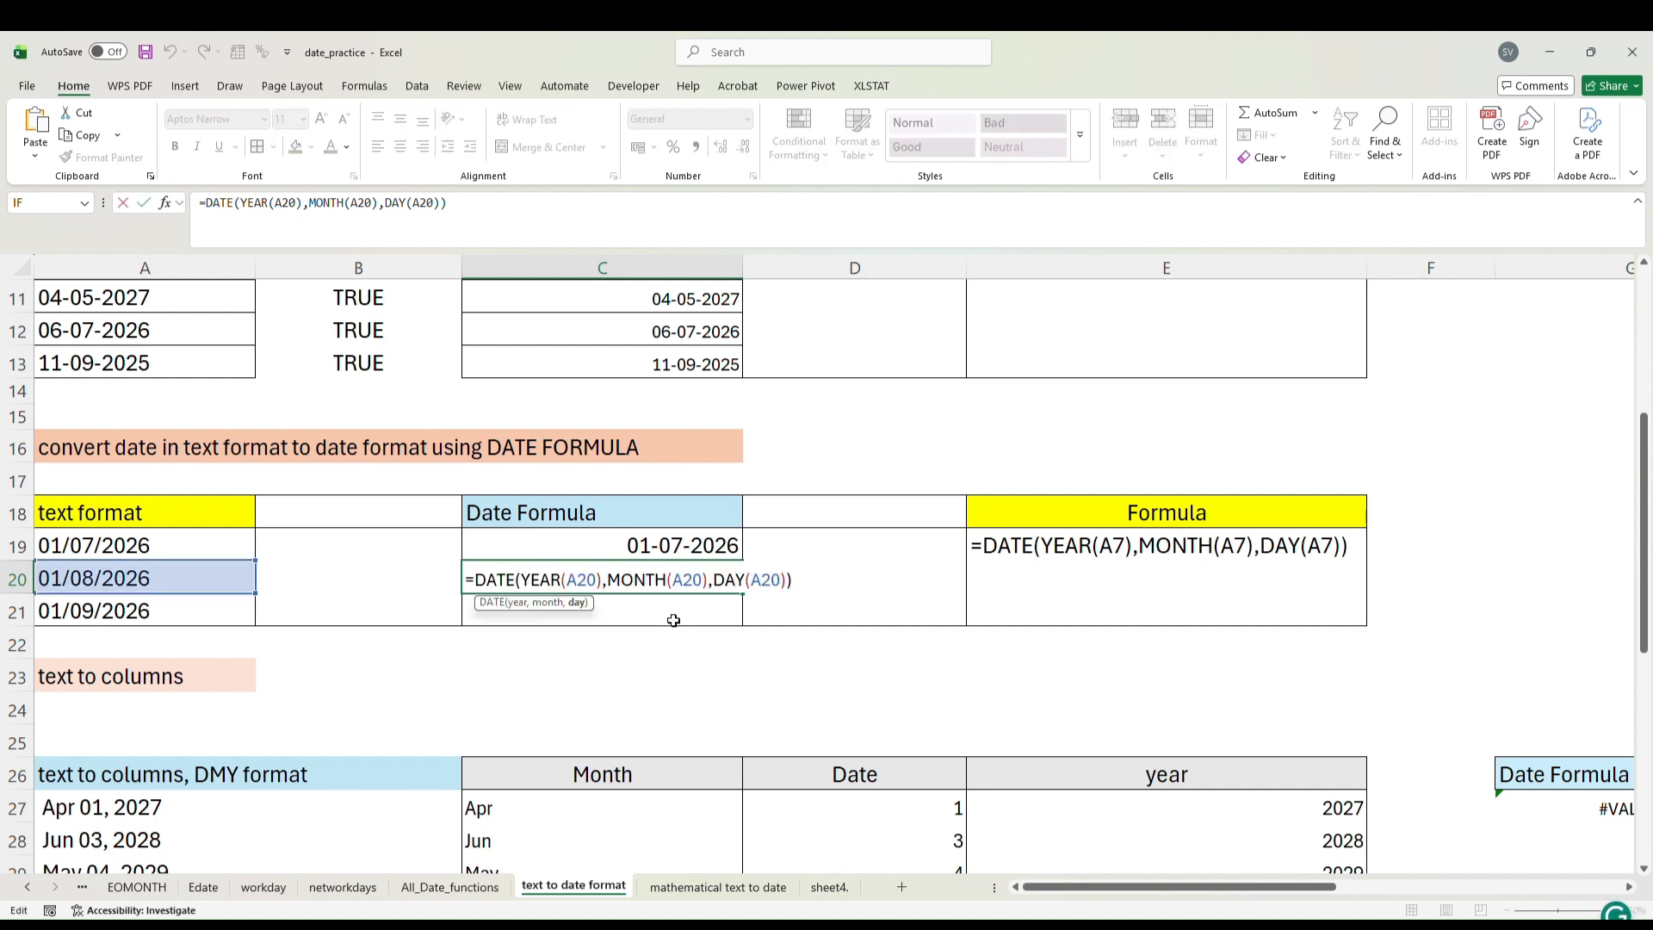
pyautogui.click(825, 583)
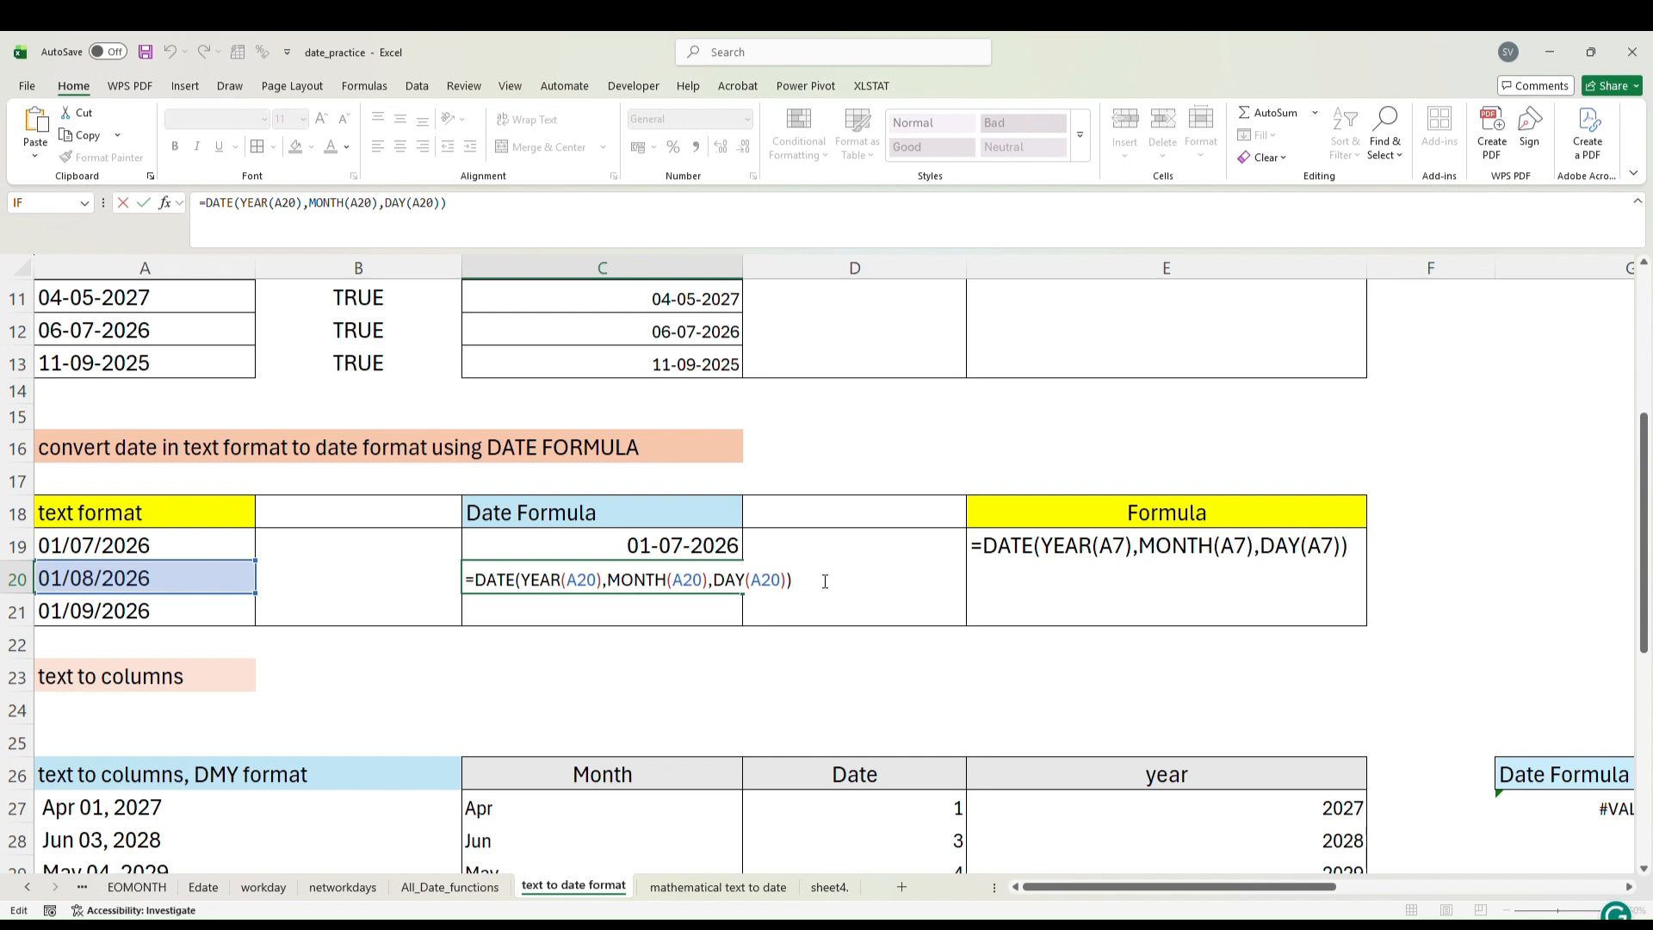
pyautogui.click(699, 556)
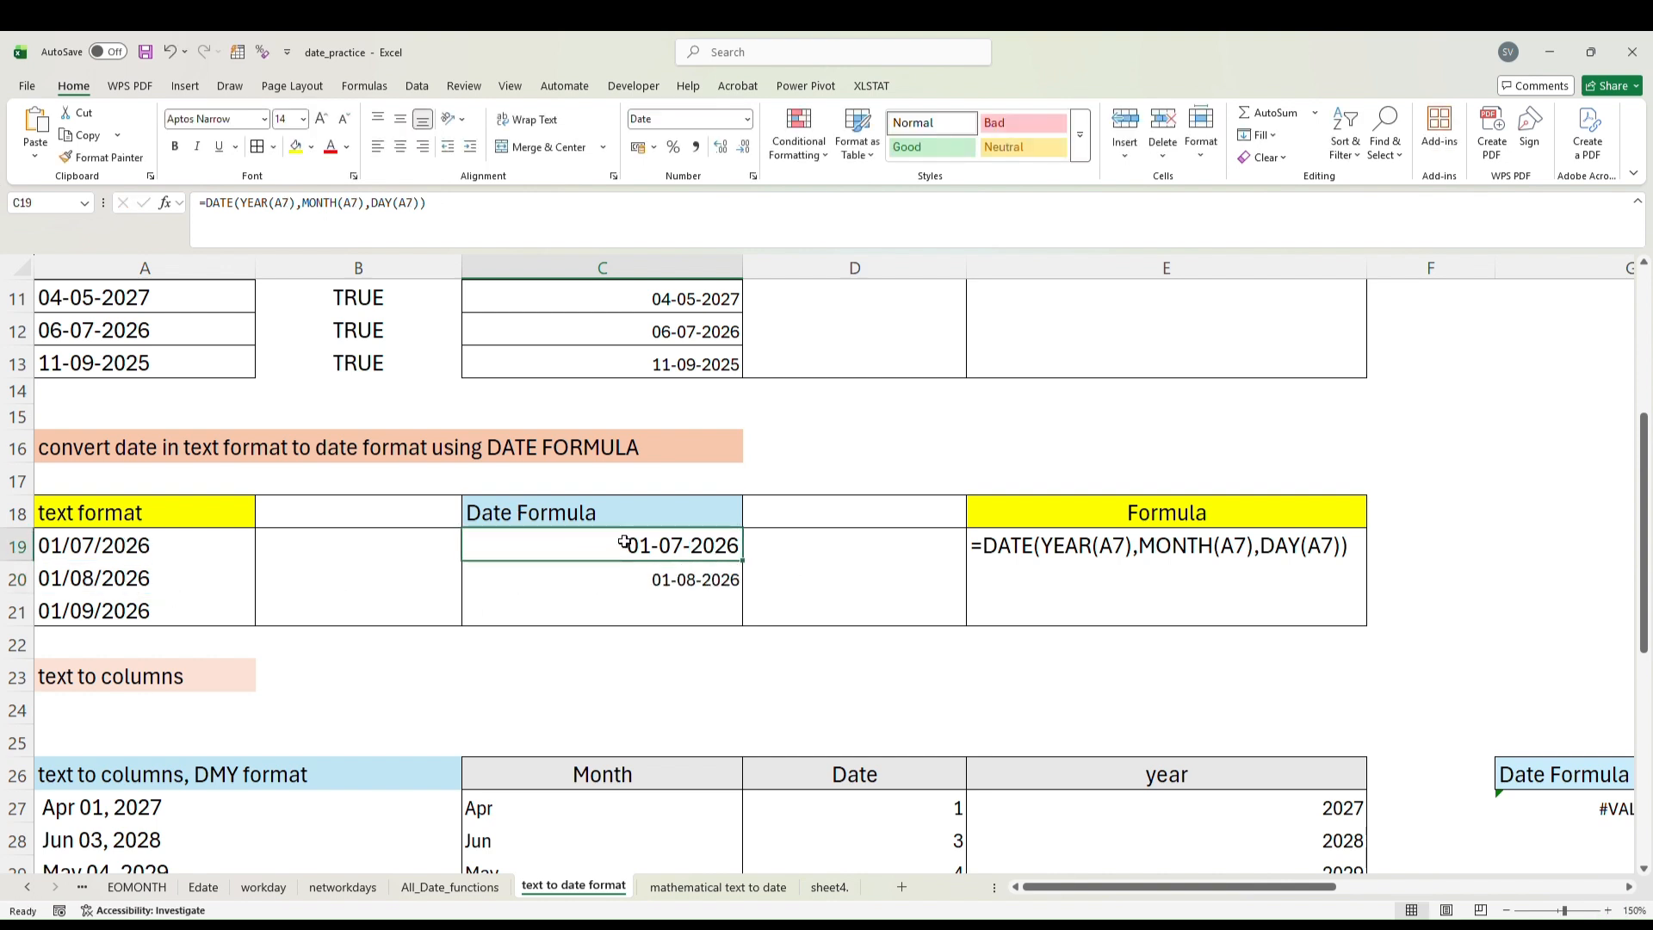
# Fill the DATE formula from C20 down to C21.
pyautogui.moveTo(625, 543); pyautogui.dragTo(749, 625)
pyautogui.click(696, 577)
pyautogui.click(725, 590)
pyautogui.click(1166, 609)
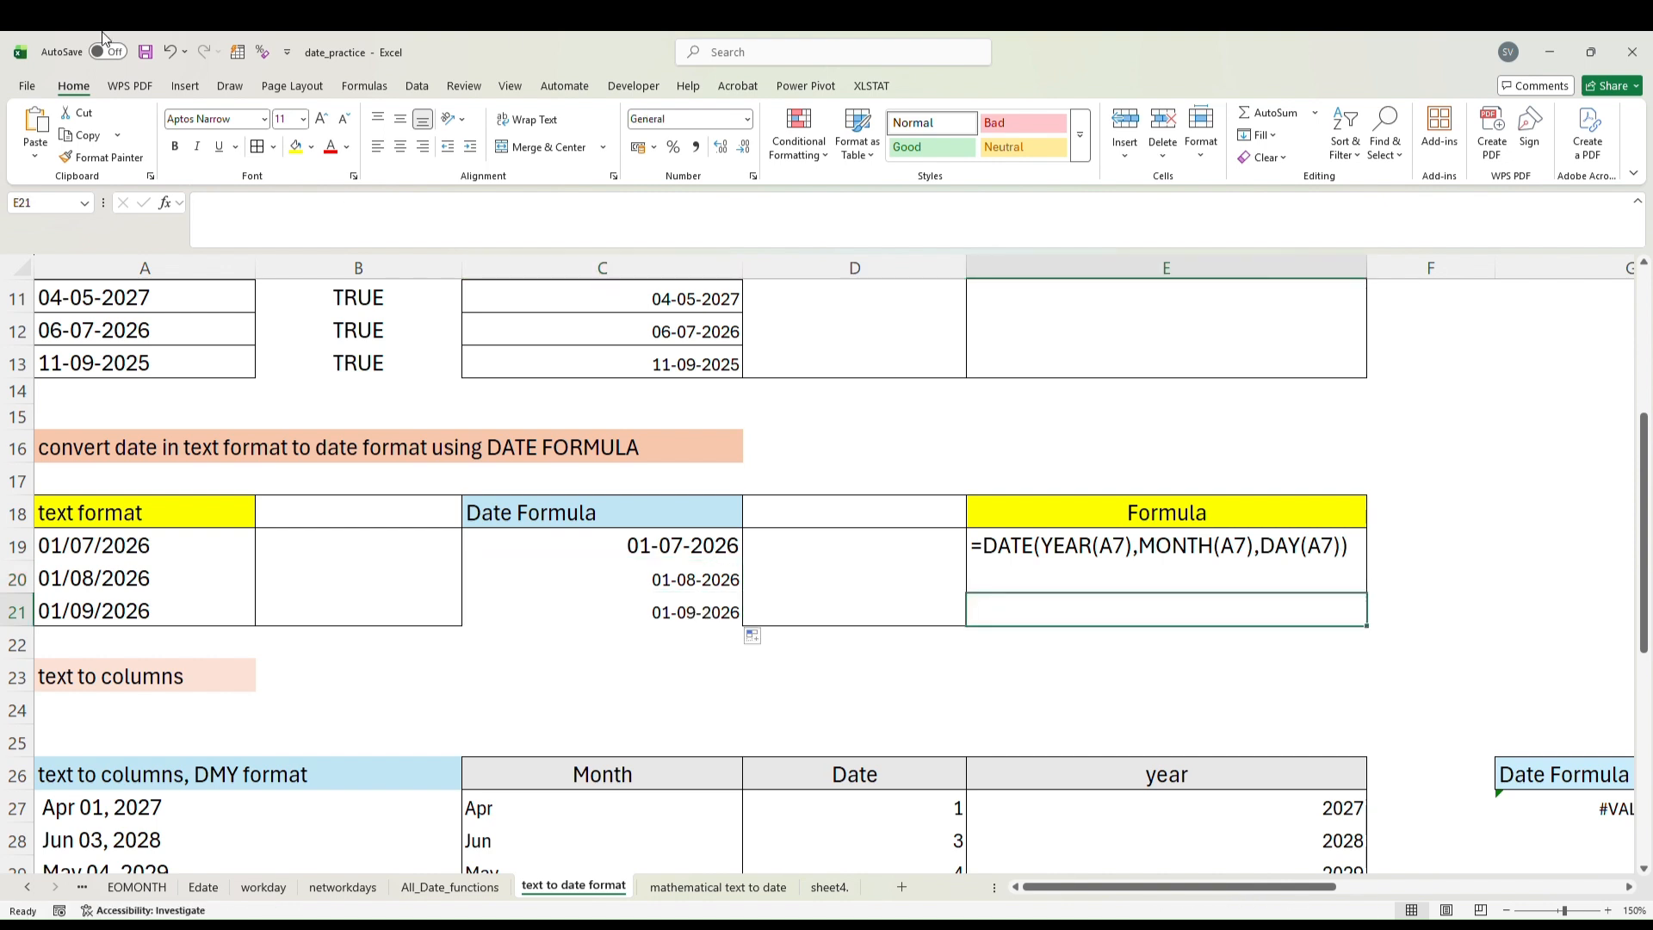
# Compare the text dates in A19:A21 with the month-name dates in A27:A30 of the text to columns section.
pyautogui.moveTo(1647, 637); pyautogui.dragTo(1646, 688)
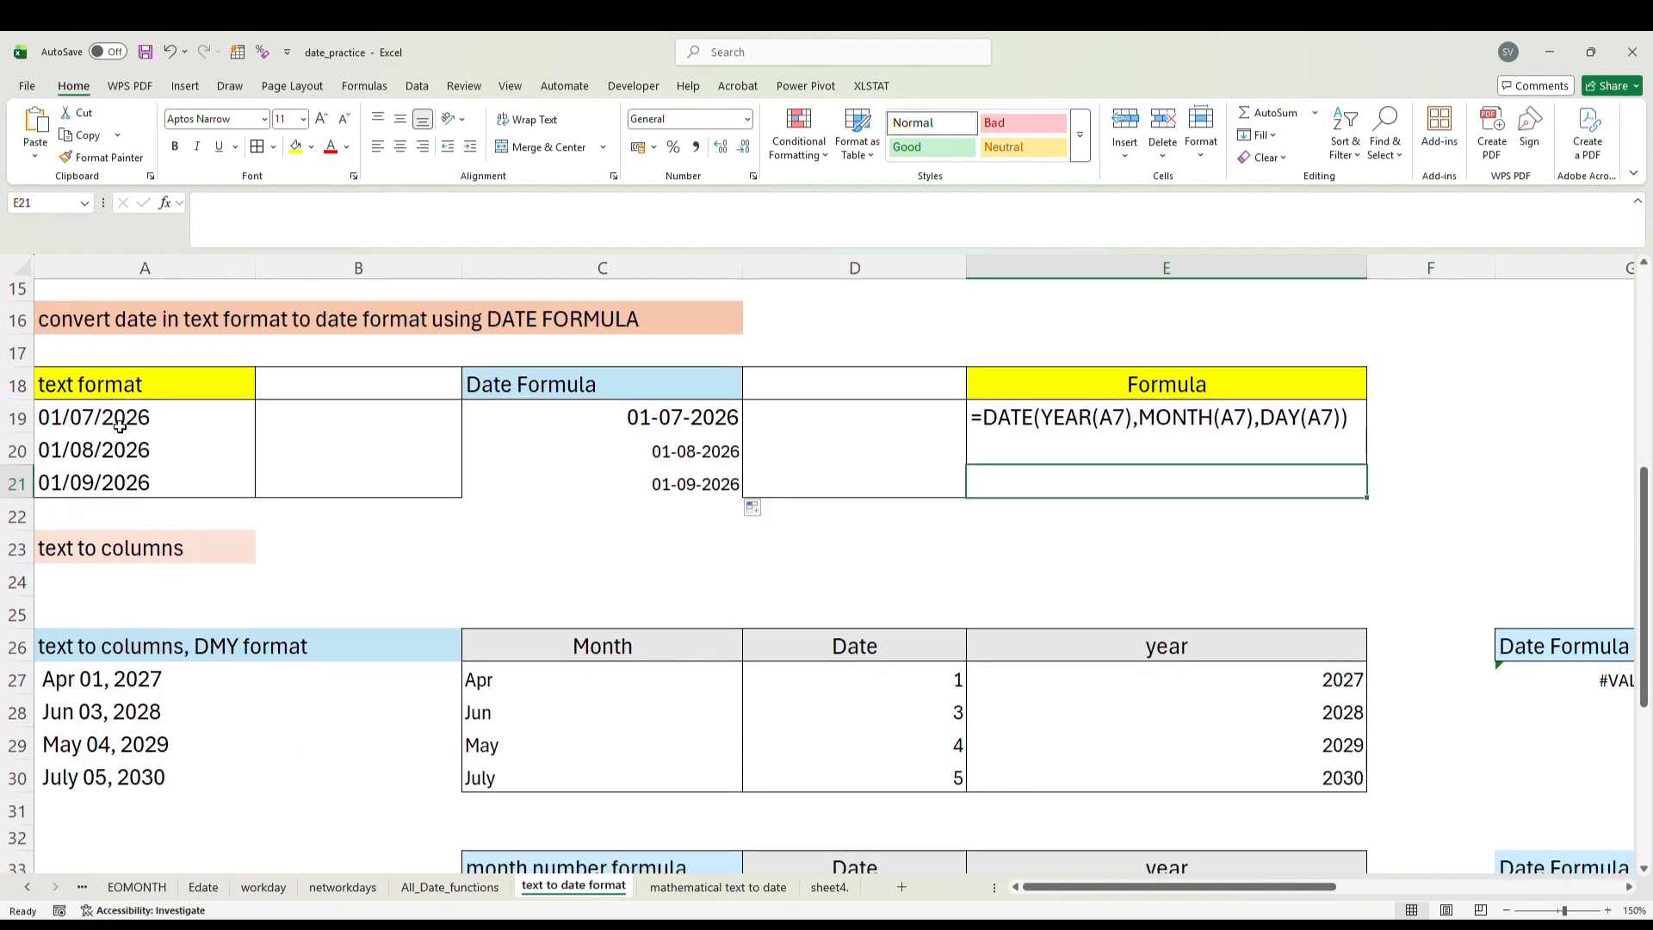
pyautogui.moveTo(73, 420); pyautogui.dragTo(47, 477)
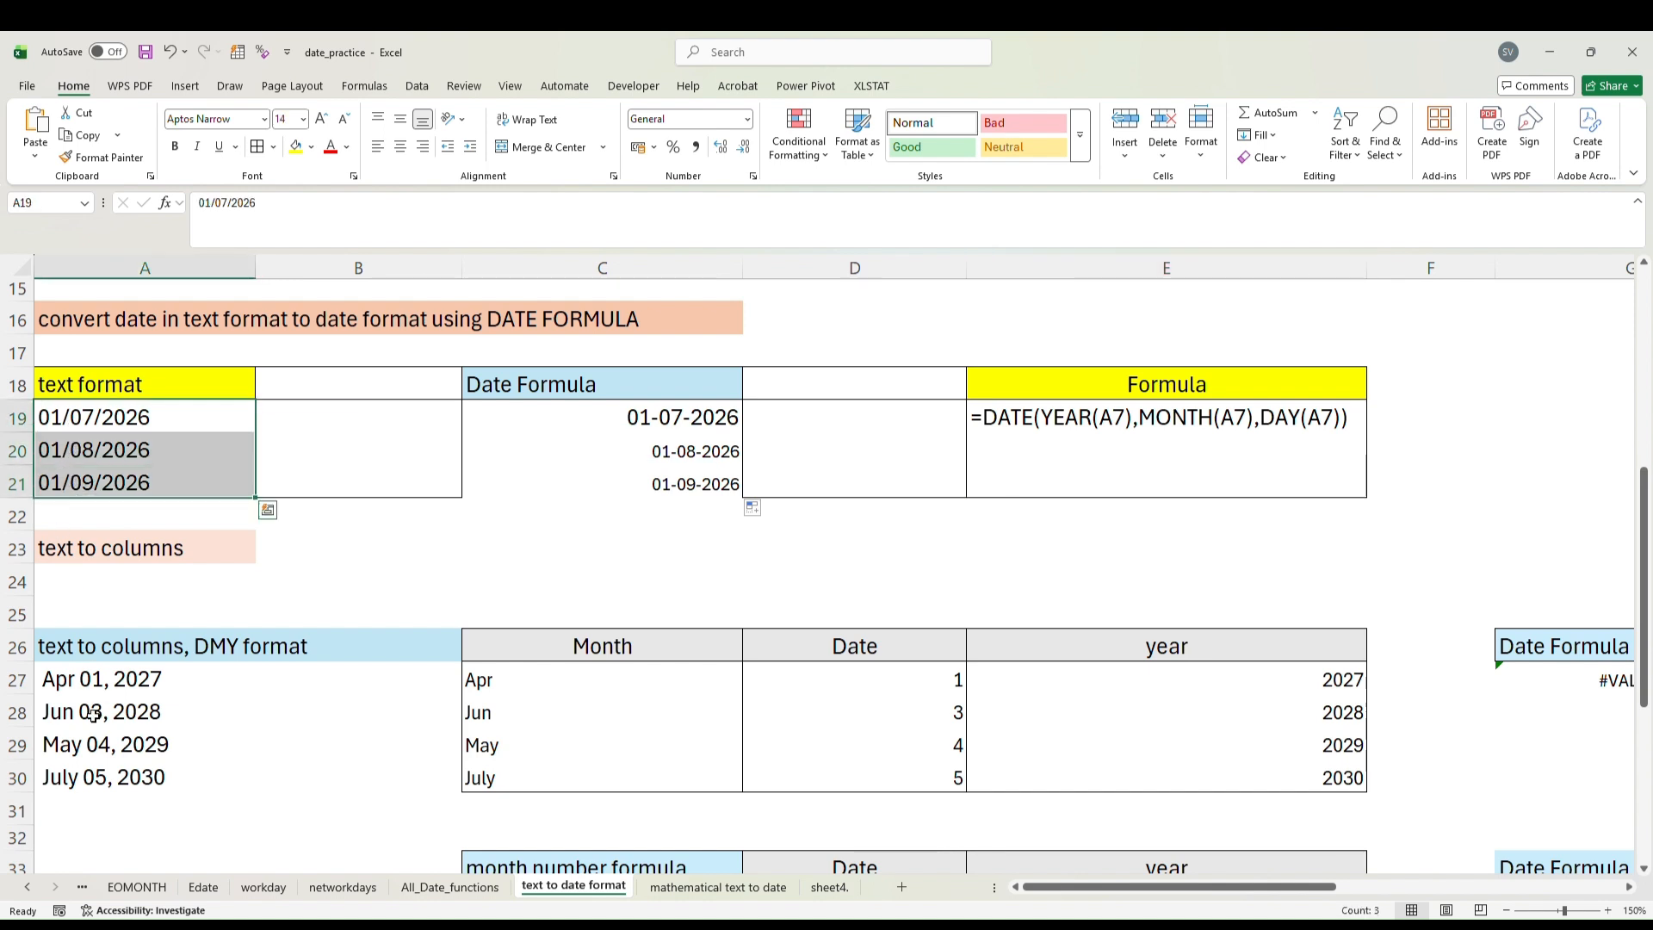
pyautogui.moveTo(97, 677); pyautogui.dragTo(103, 770)
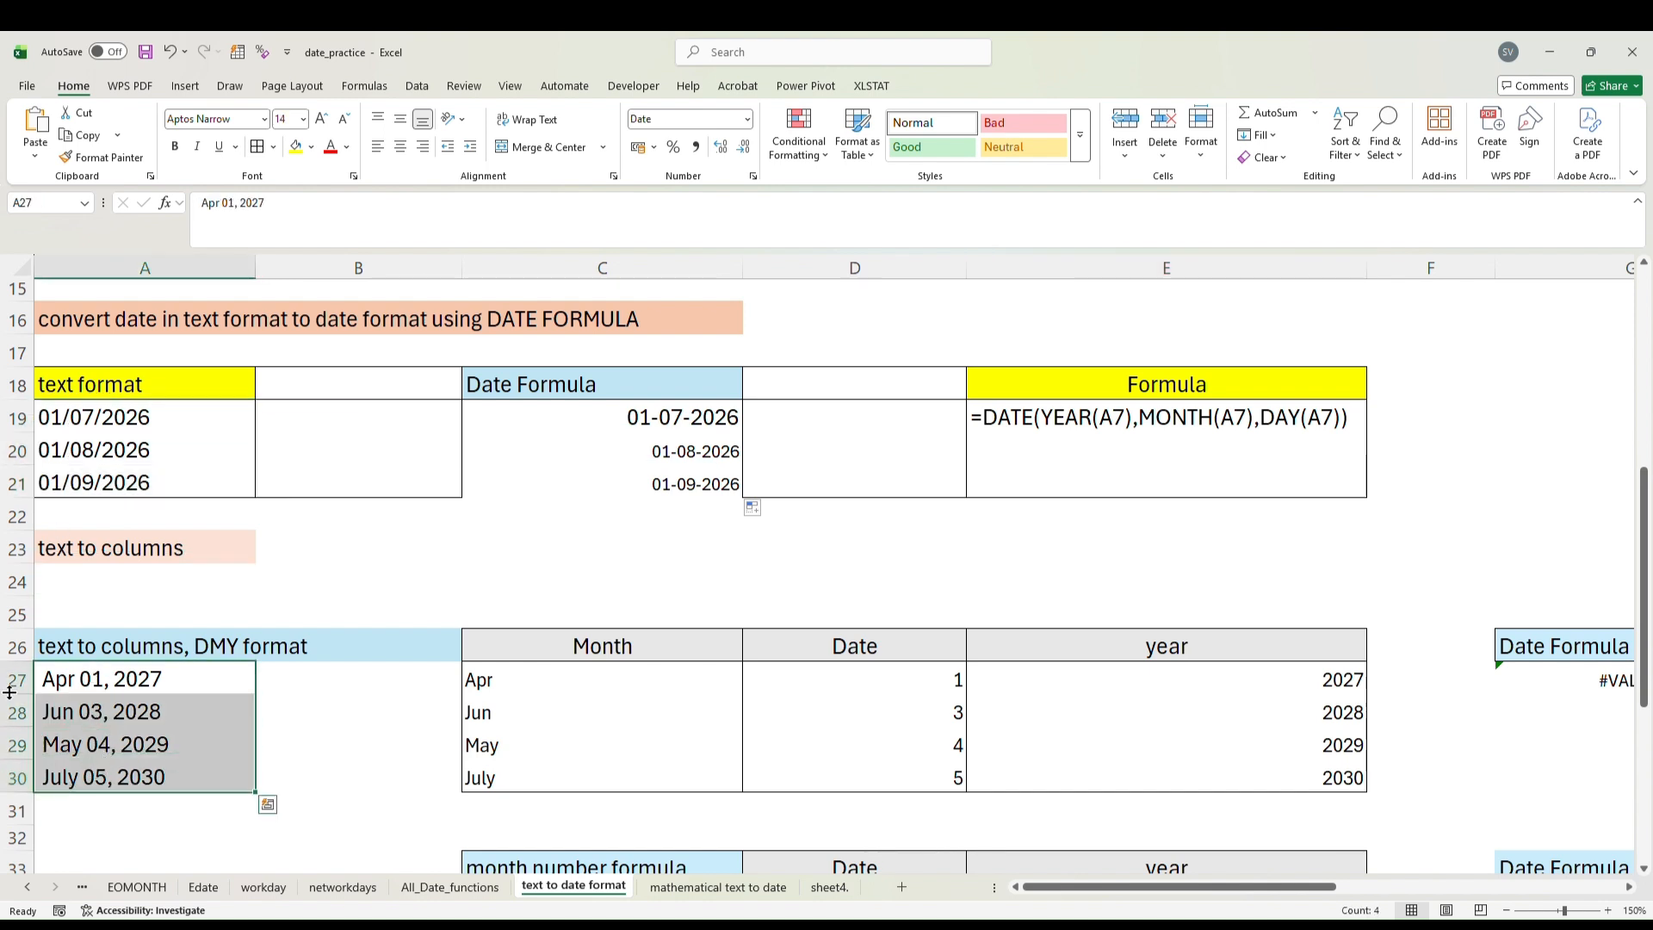
pyautogui.click(59, 681)
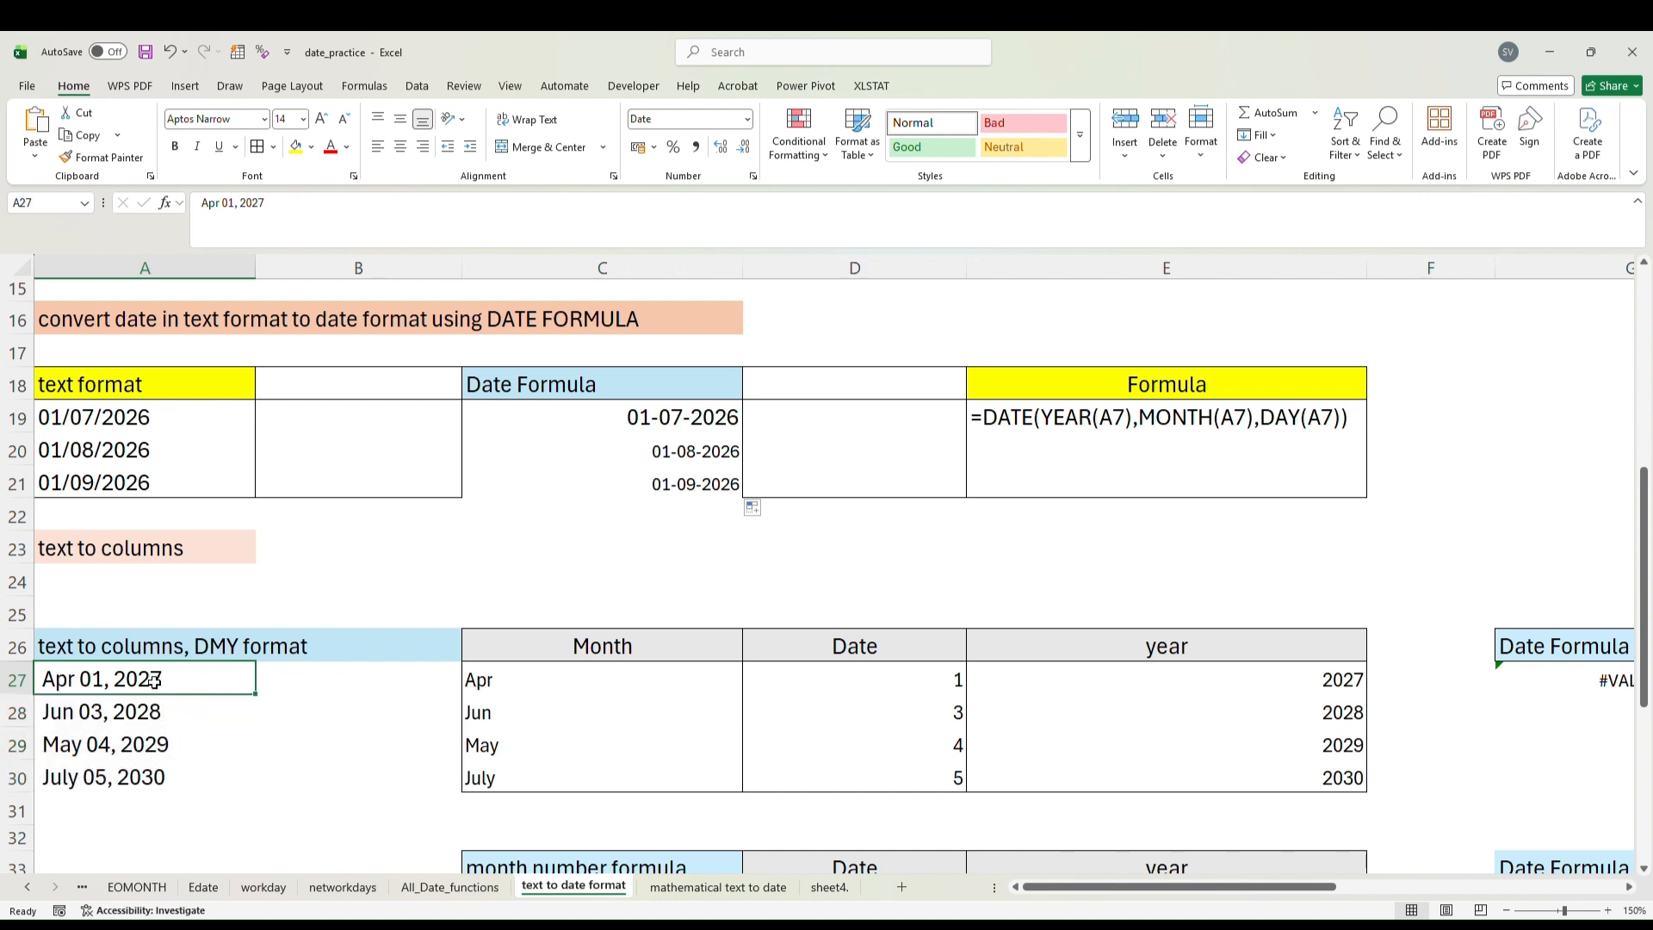
pyautogui.moveTo(155, 681); pyautogui.dragTo(155, 763)
pyautogui.click(319, 682)
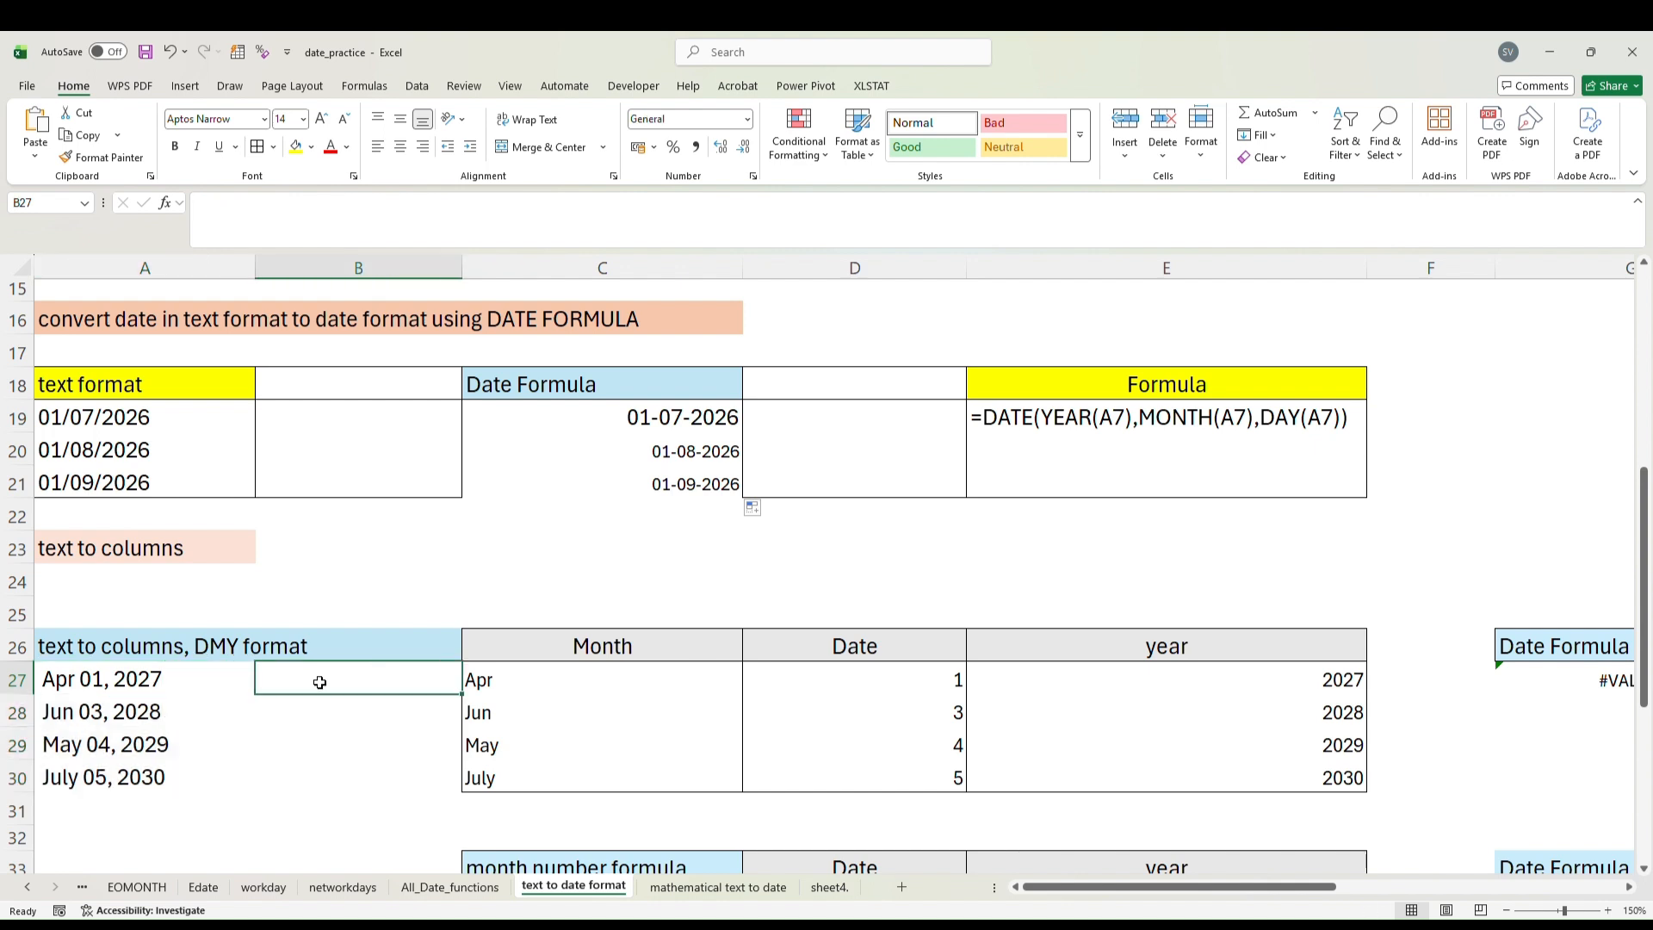
pyautogui.write('i')
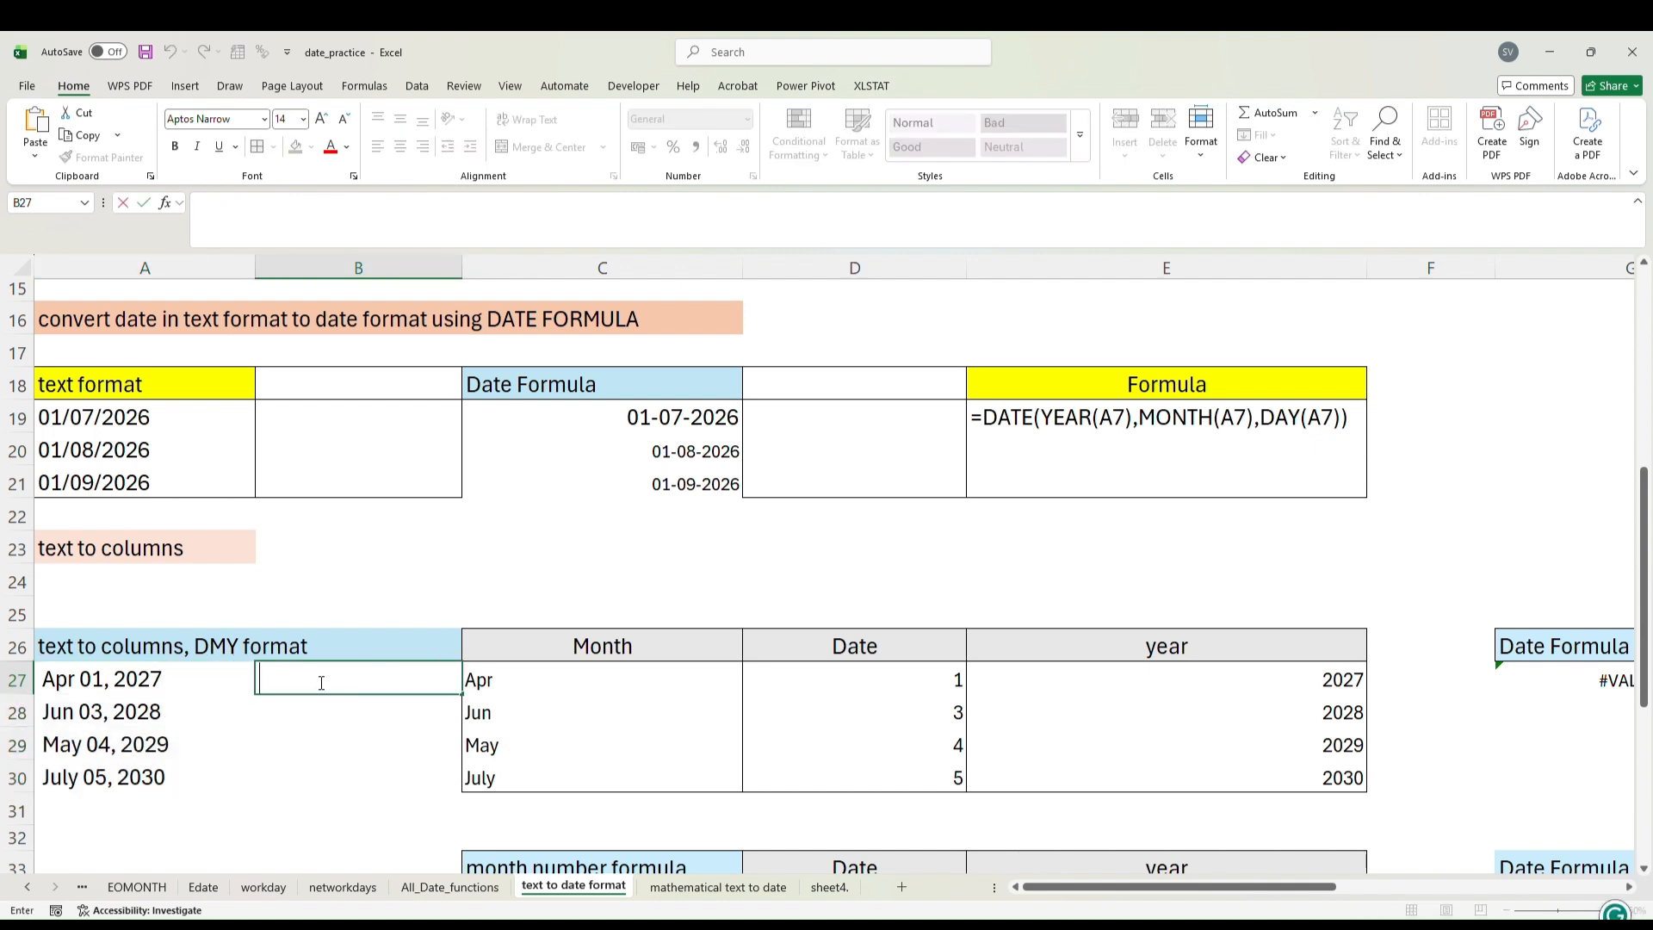
pyautogui.write('stex')
pyautogui.press('BackSpace')
pyautogui.press('BackSpace')
pyautogui.press('BackSpace')
pyautogui.write('=')
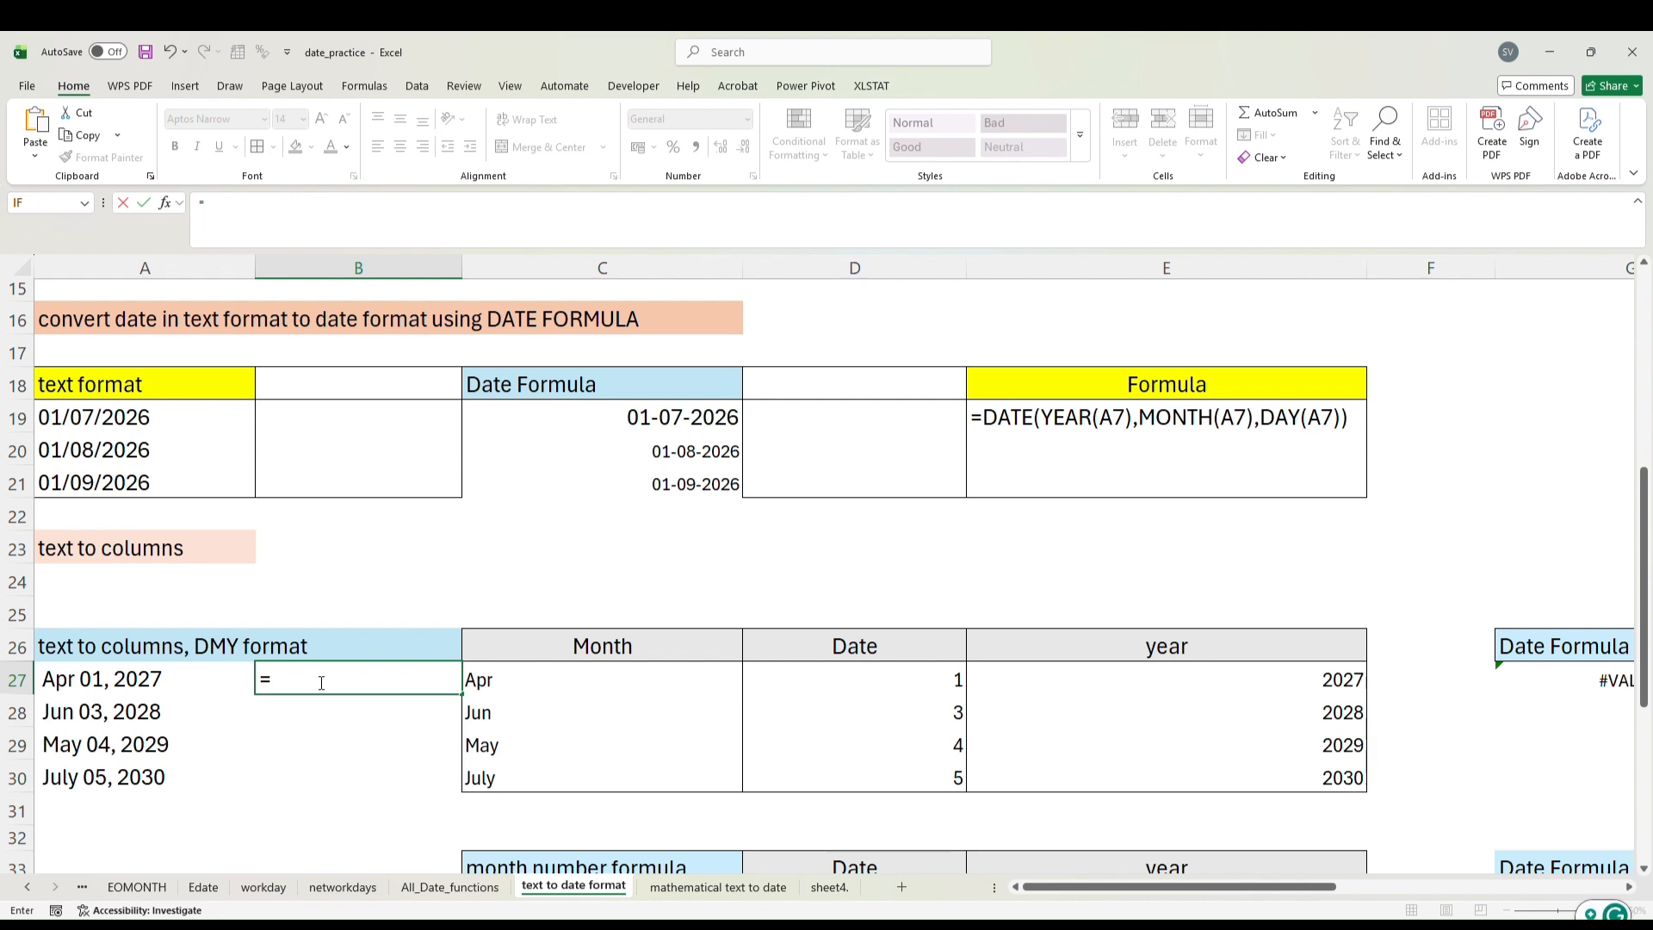
pyautogui.write('tex')
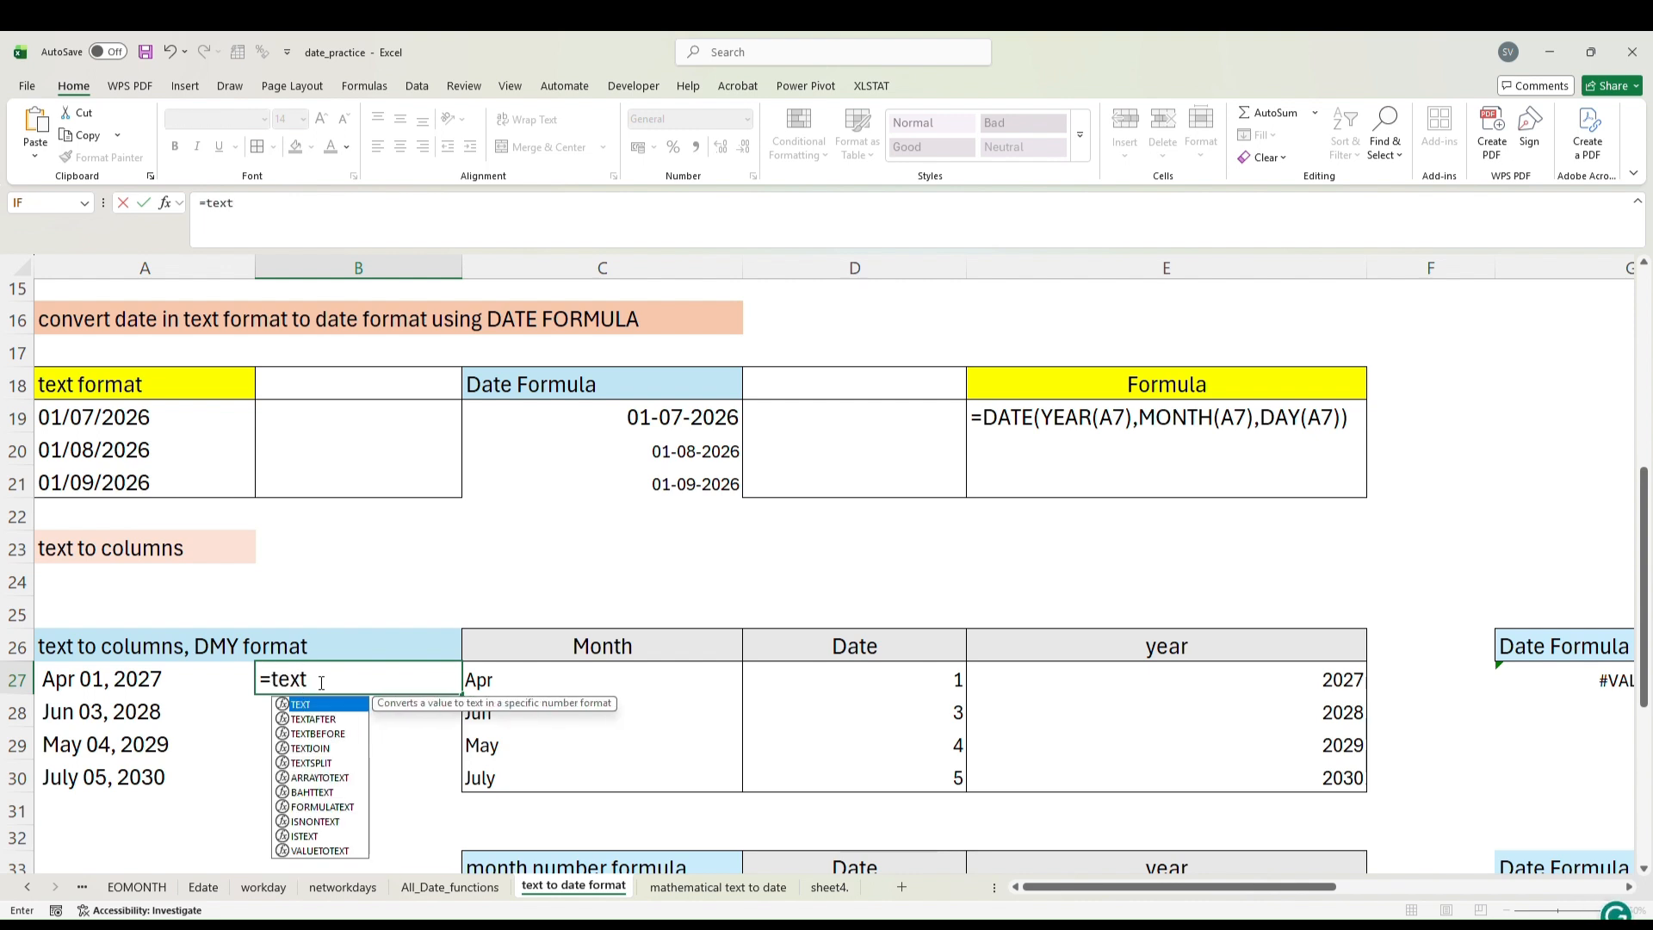
pyautogui.write('t')
pyautogui.press('BackSpace')
pyautogui.press('BackSpace')
pyautogui.press('BackSpace')
pyautogui.press('BackSpace')
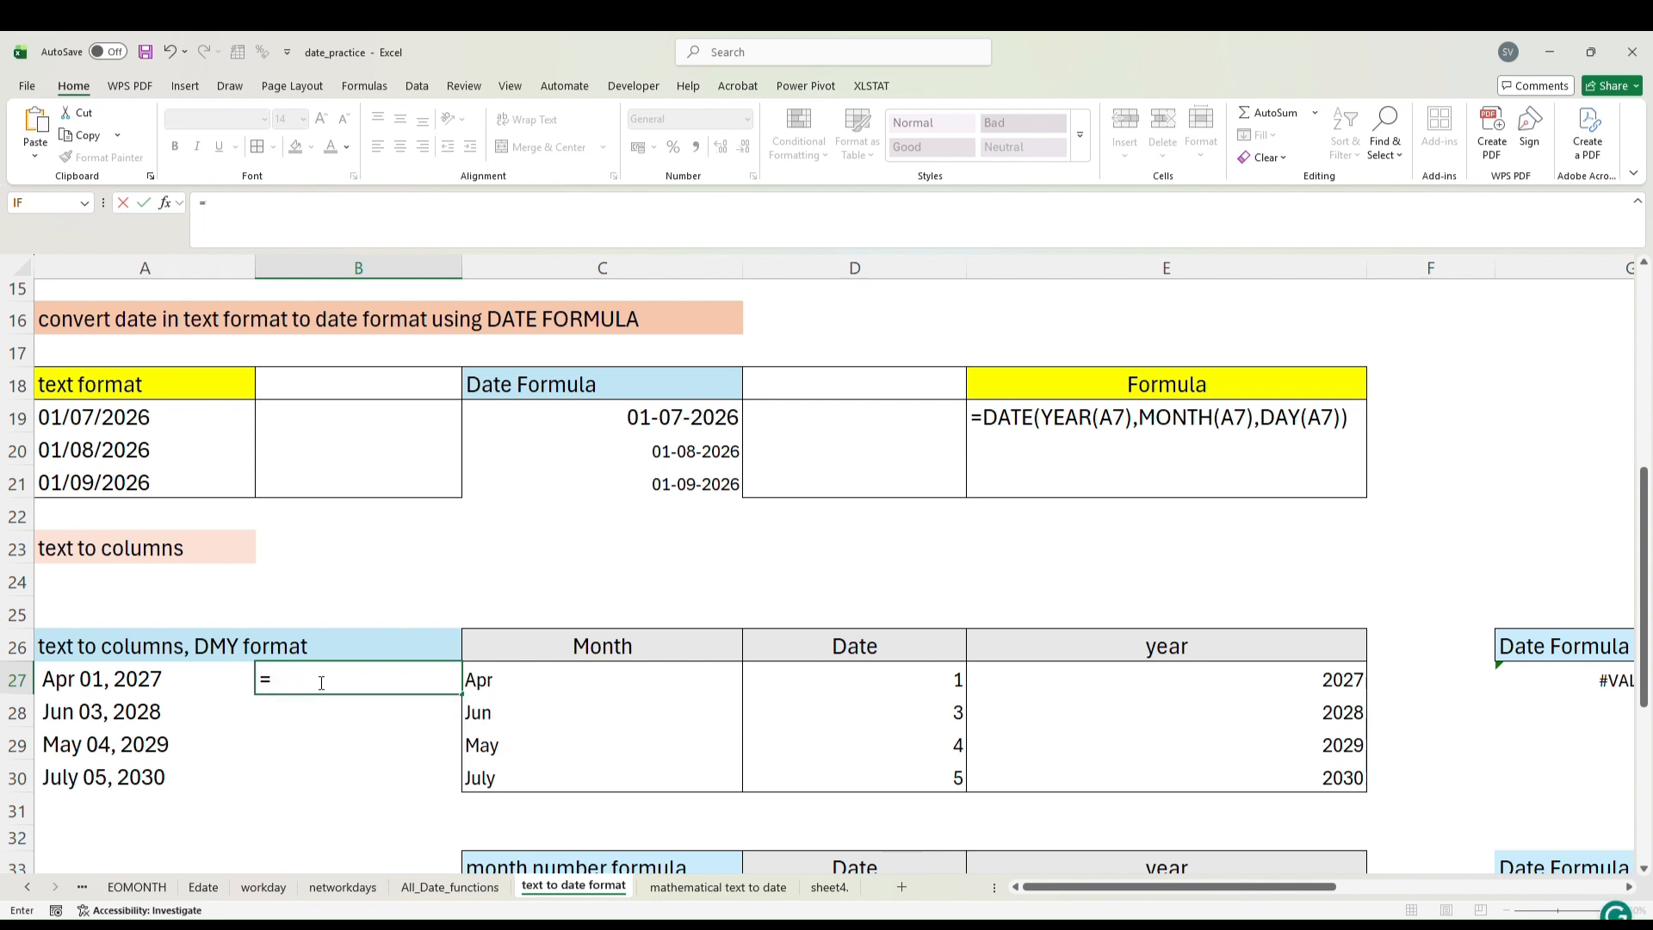
# Enter =ISTEXT(A27) in B27 to test whether the first month-name date is text.
pyautogui.write('is')
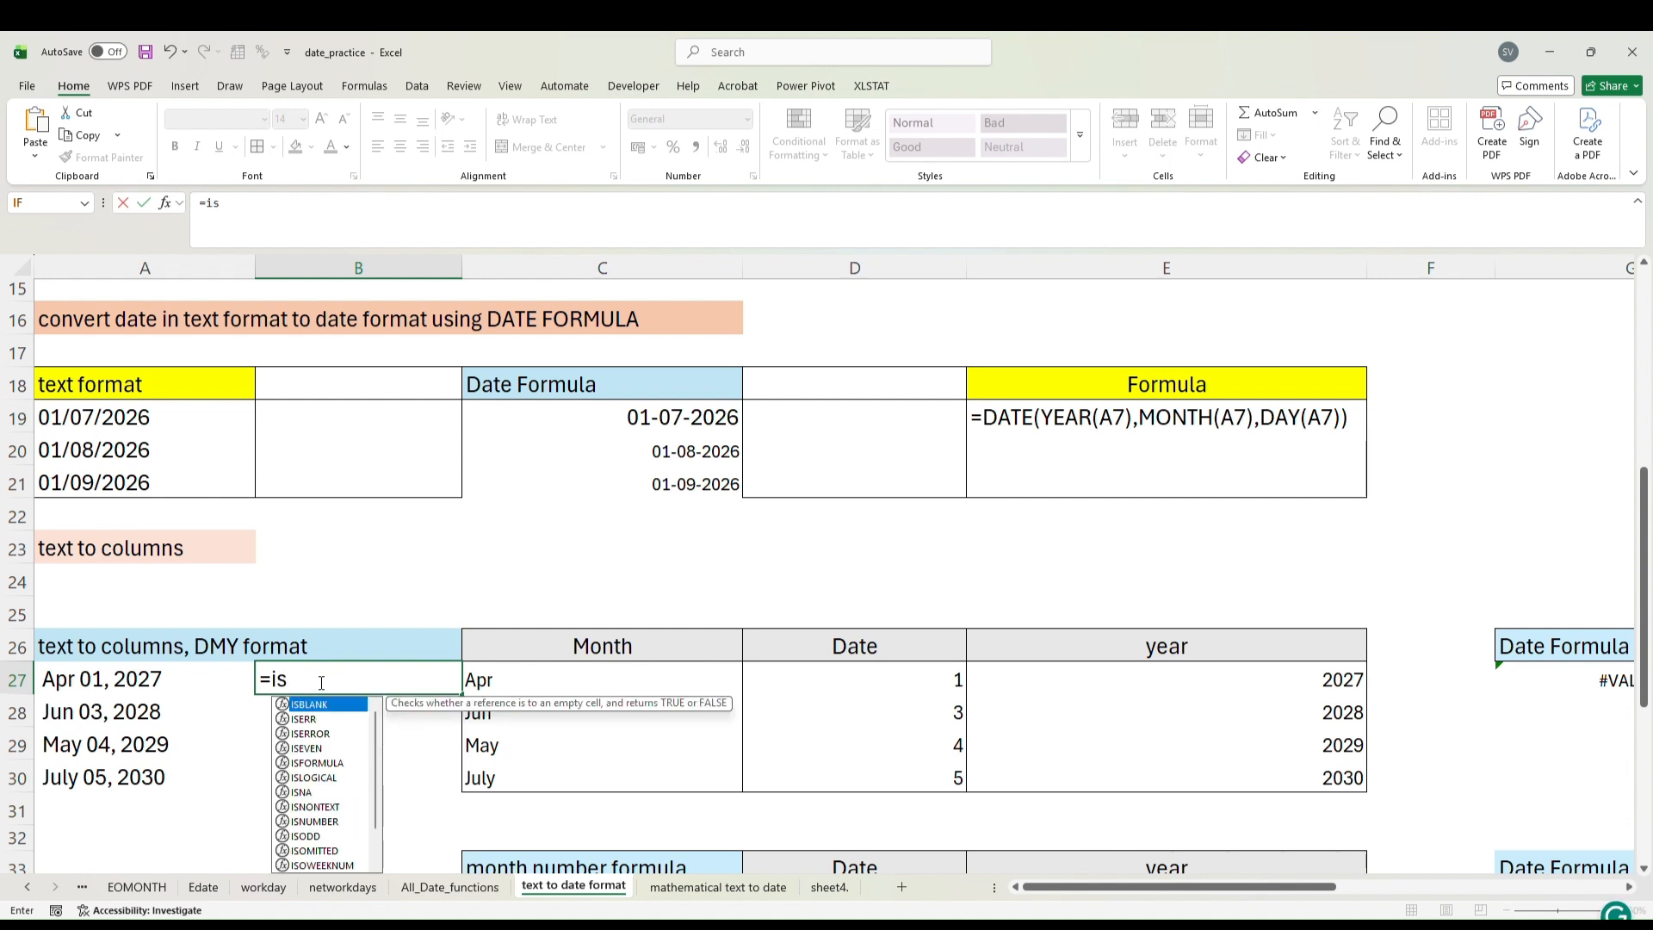
pyautogui.write('t')
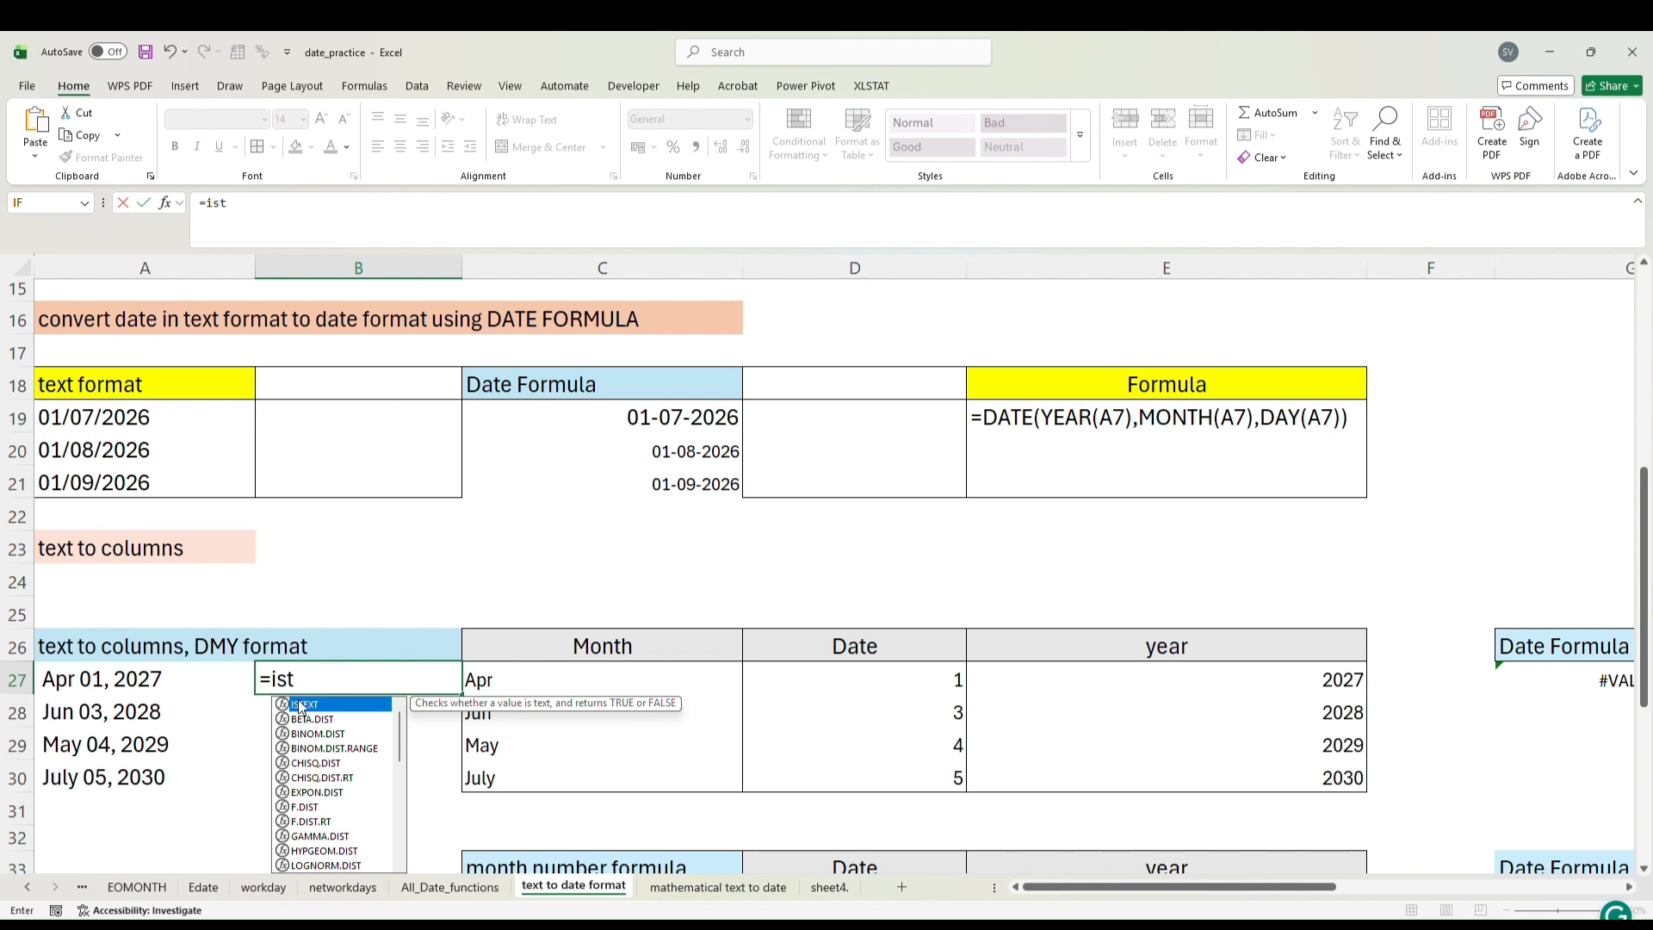
pyautogui.doubleClick(302, 705)
pyautogui.click(164, 689)
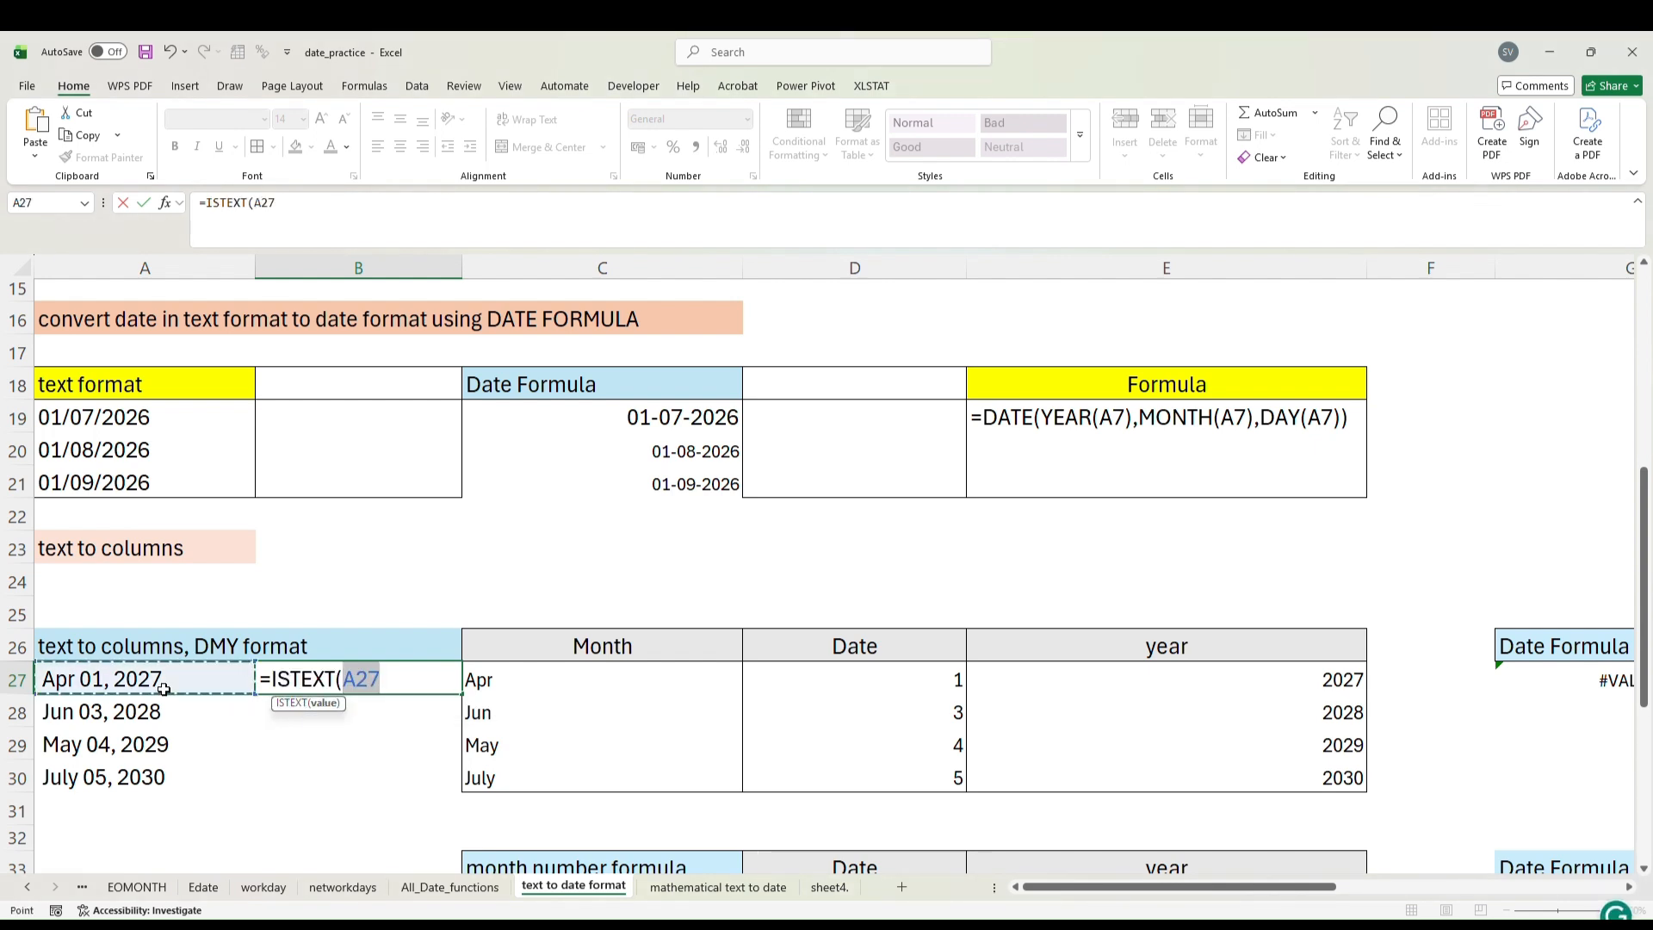
pyautogui.write(')')
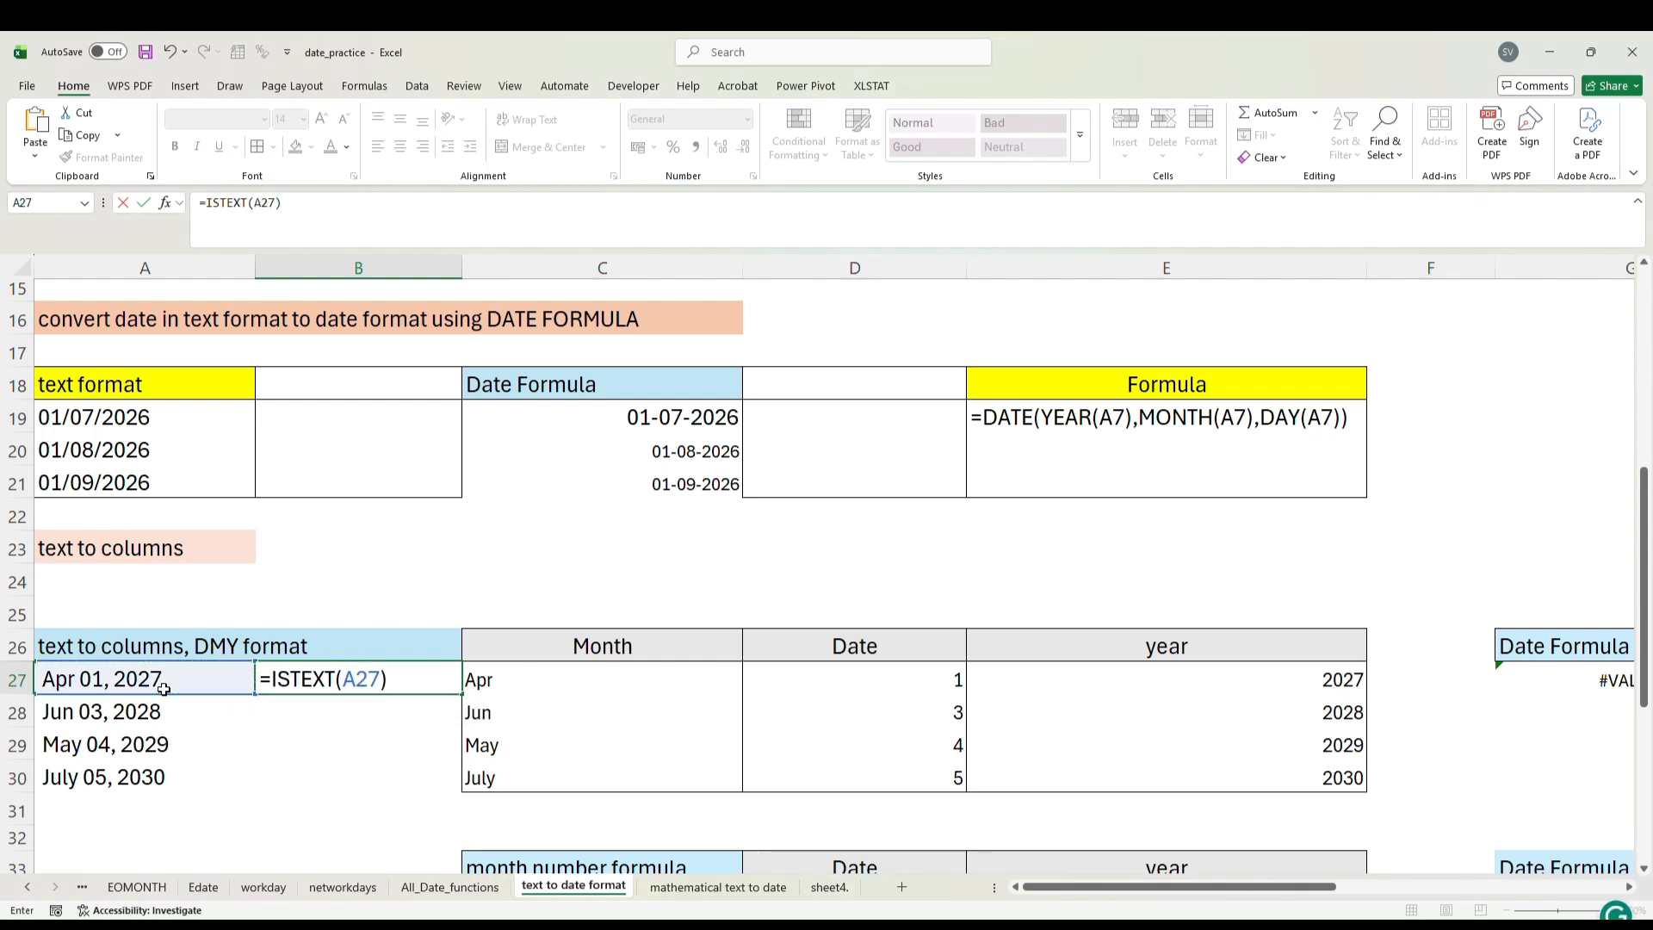
pyautogui.press('Return')
pyautogui.click(280, 684)
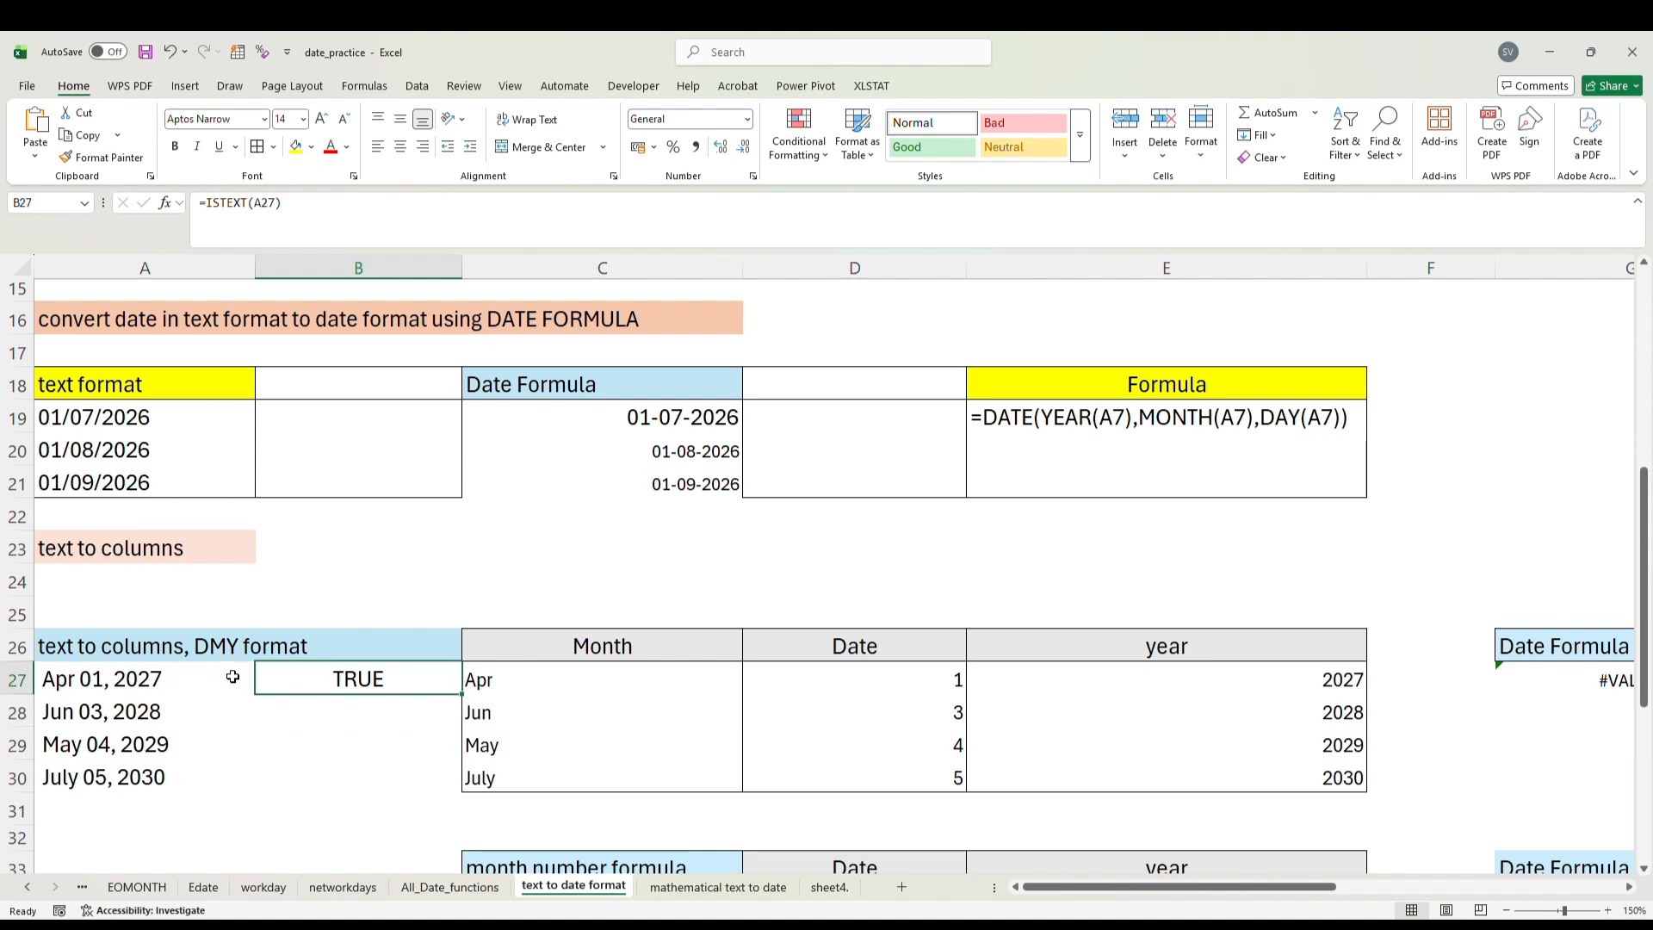
# Add borders around each of the month-name date cells A27:A30.
pyautogui.moveTo(234, 678); pyautogui.dragTo(224, 769)
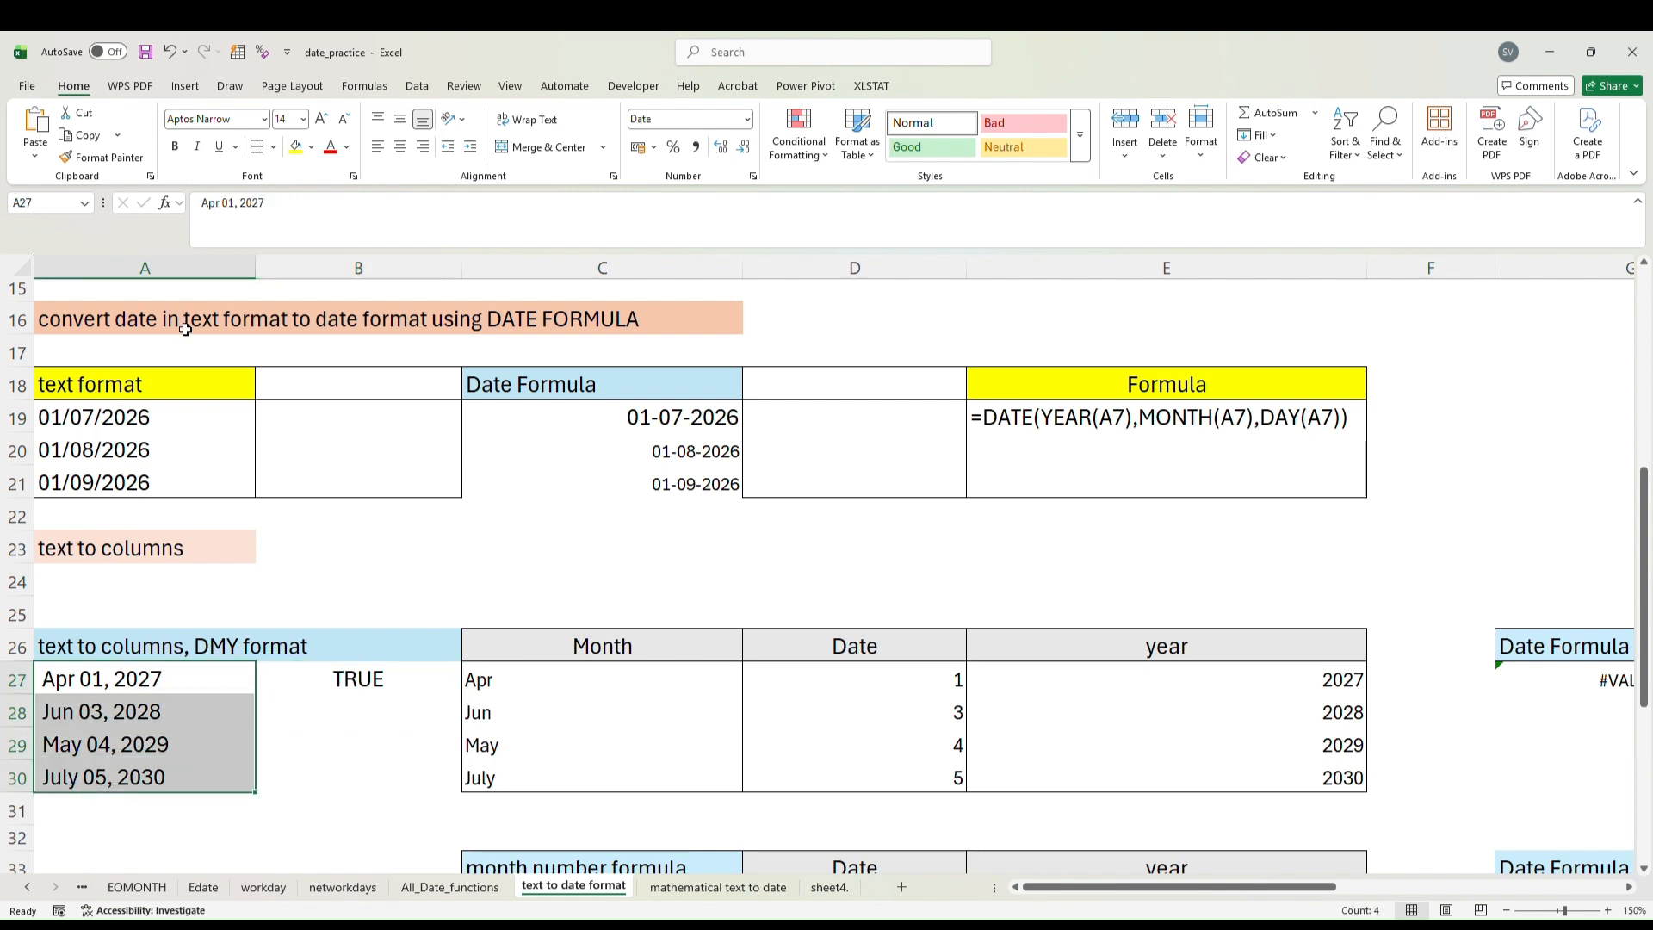
pyautogui.click(272, 147)
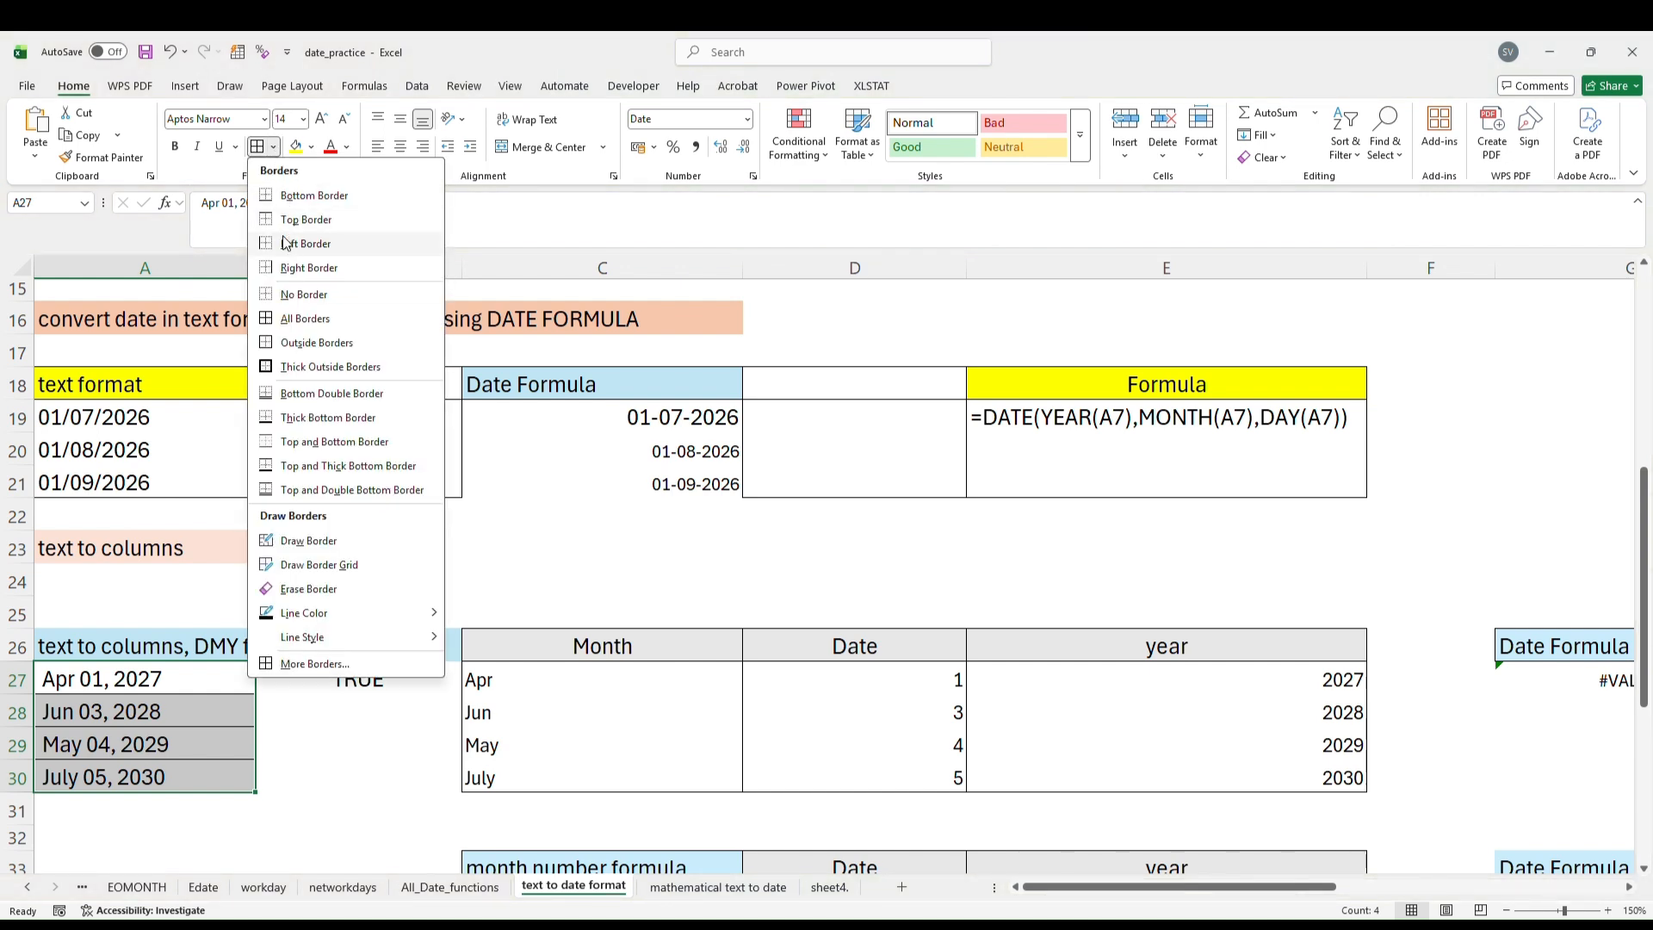
pyautogui.click(293, 343)
# Fill the ISTEXT formula from B27 down to B30.
pyautogui.click(290, 686)
pyautogui.moveTo(310, 701)
pyautogui.mouseDown()
pyautogui.moveTo(312, 736)
pyautogui.moveTo(311, 711)
pyautogui.mouseUp()
pyautogui.click(310, 671)
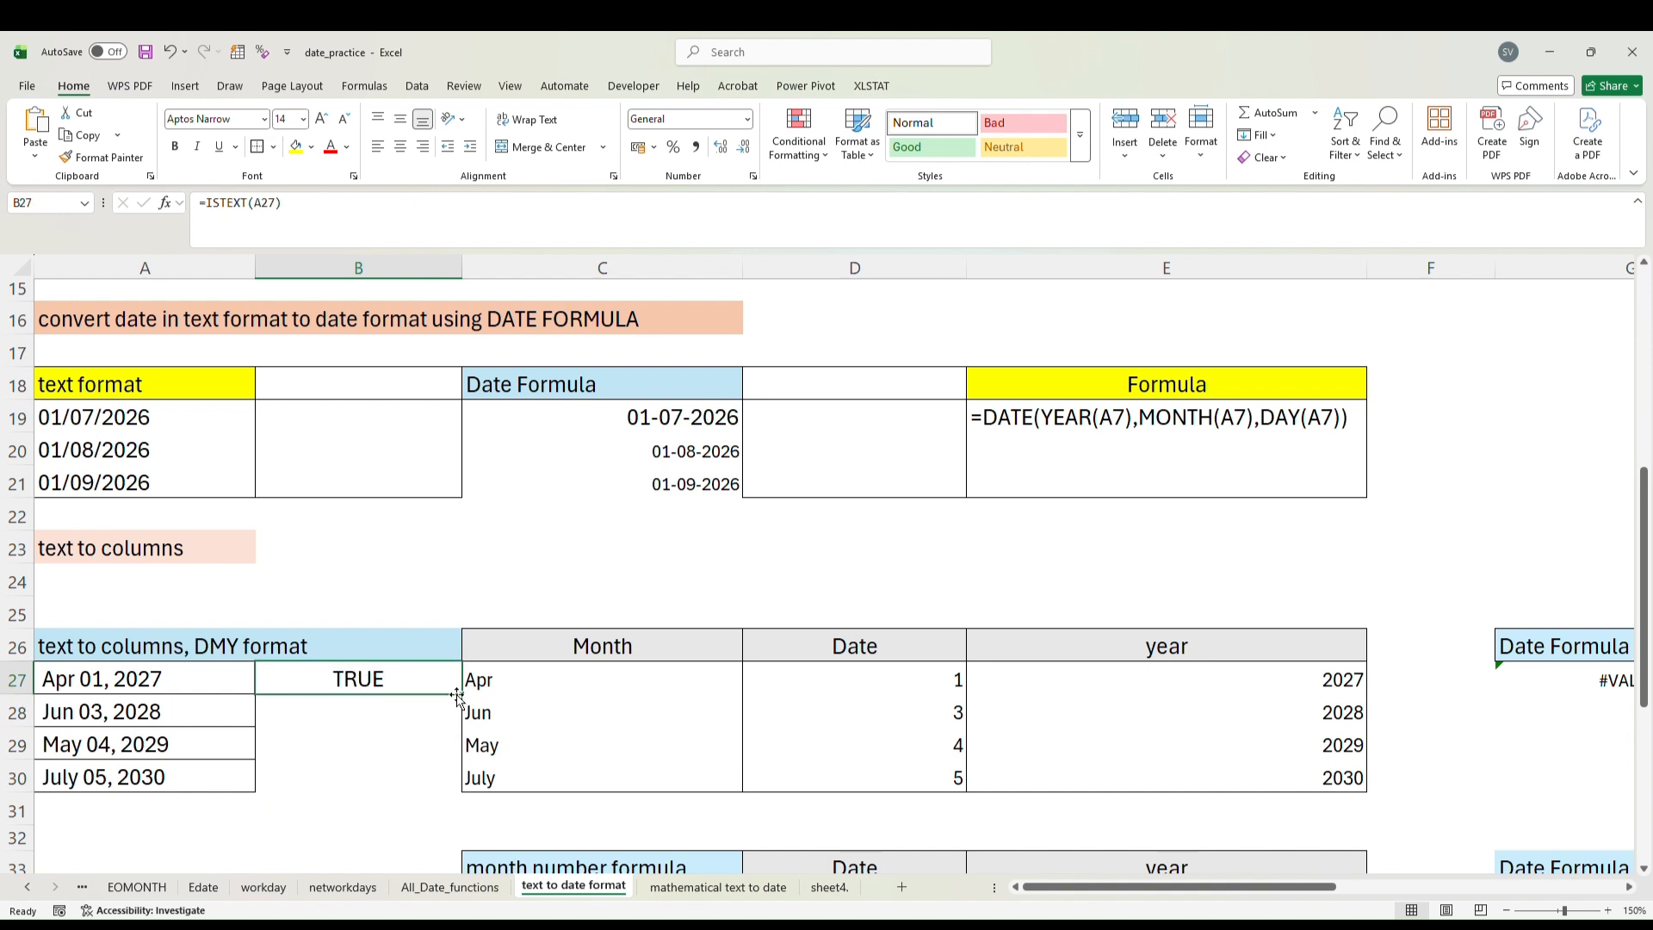
pyautogui.moveTo(457, 695); pyautogui.dragTo(448, 781)
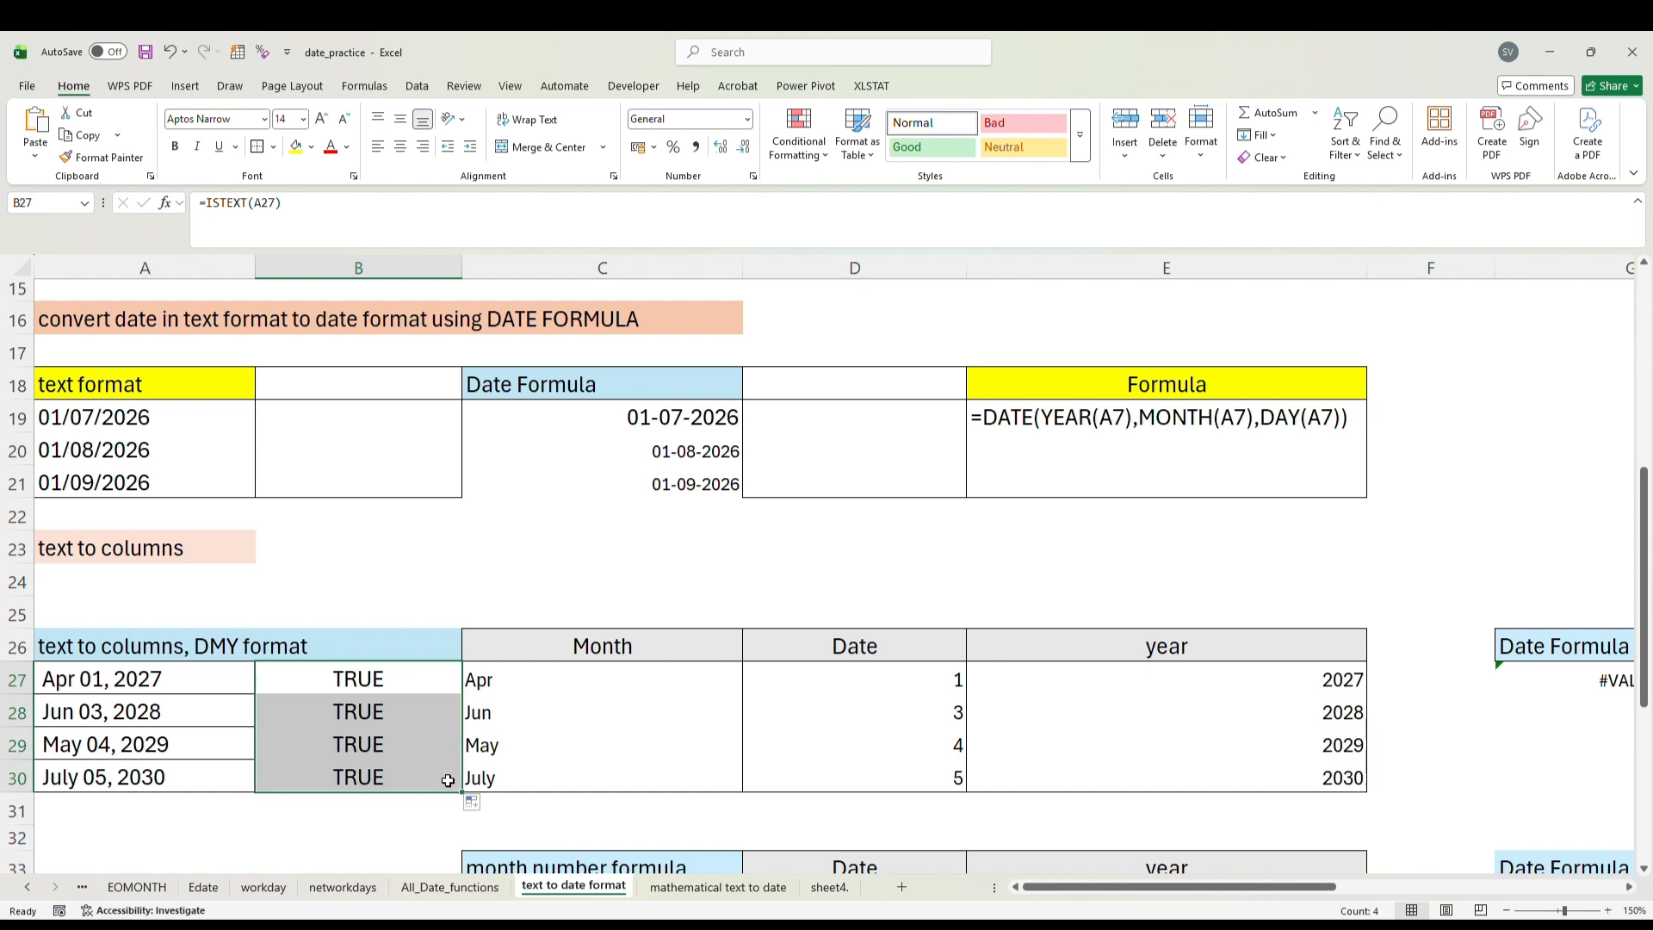
# Clear the existing month, date and year values in C27:E30.
pyautogui.click(168, 671)
pyautogui.moveTo(479, 680); pyautogui.dragTo(524, 771)
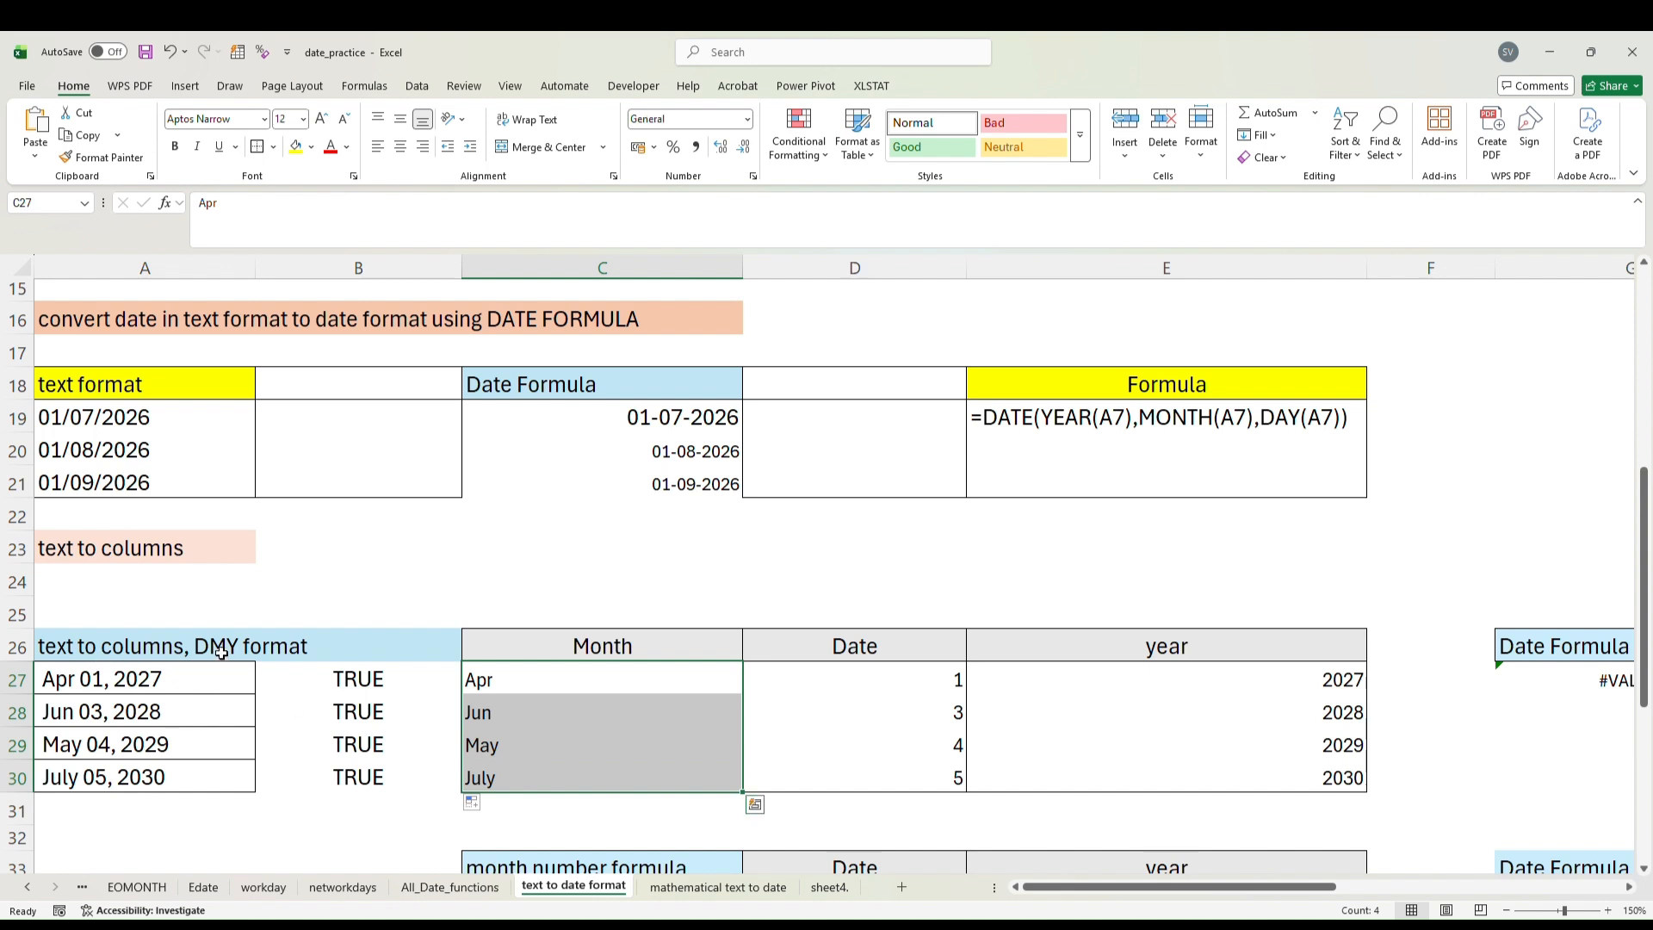
pyautogui.moveTo(183, 669); pyautogui.dragTo(200, 768)
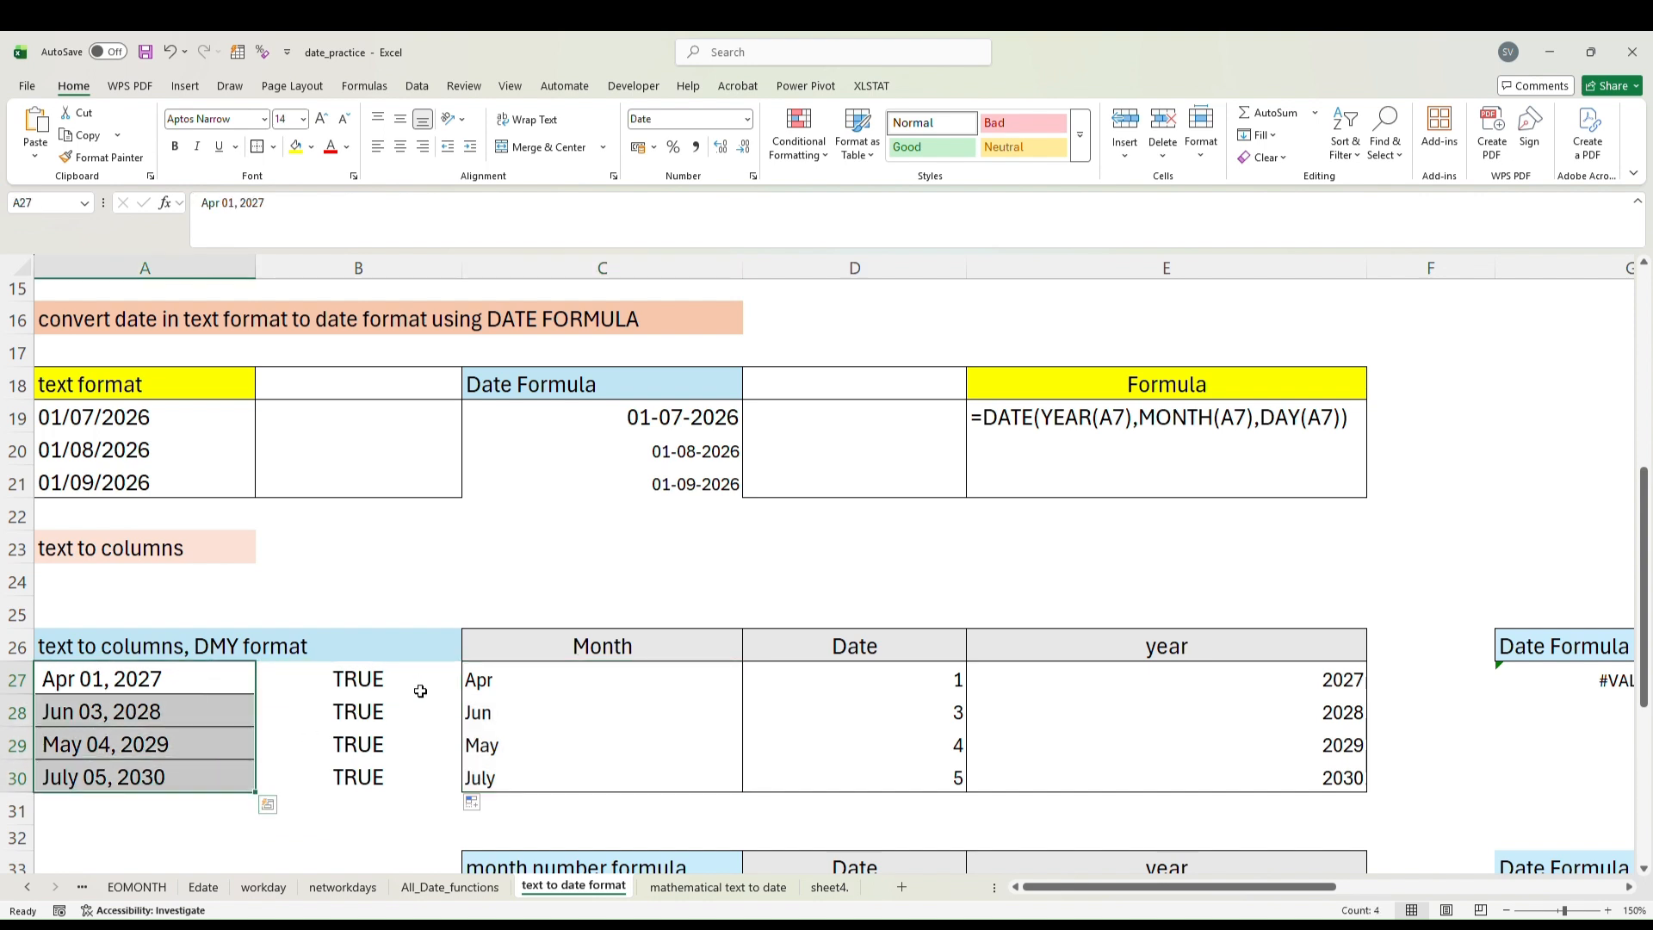
pyautogui.moveTo(498, 681); pyautogui.dragTo(1100, 779)
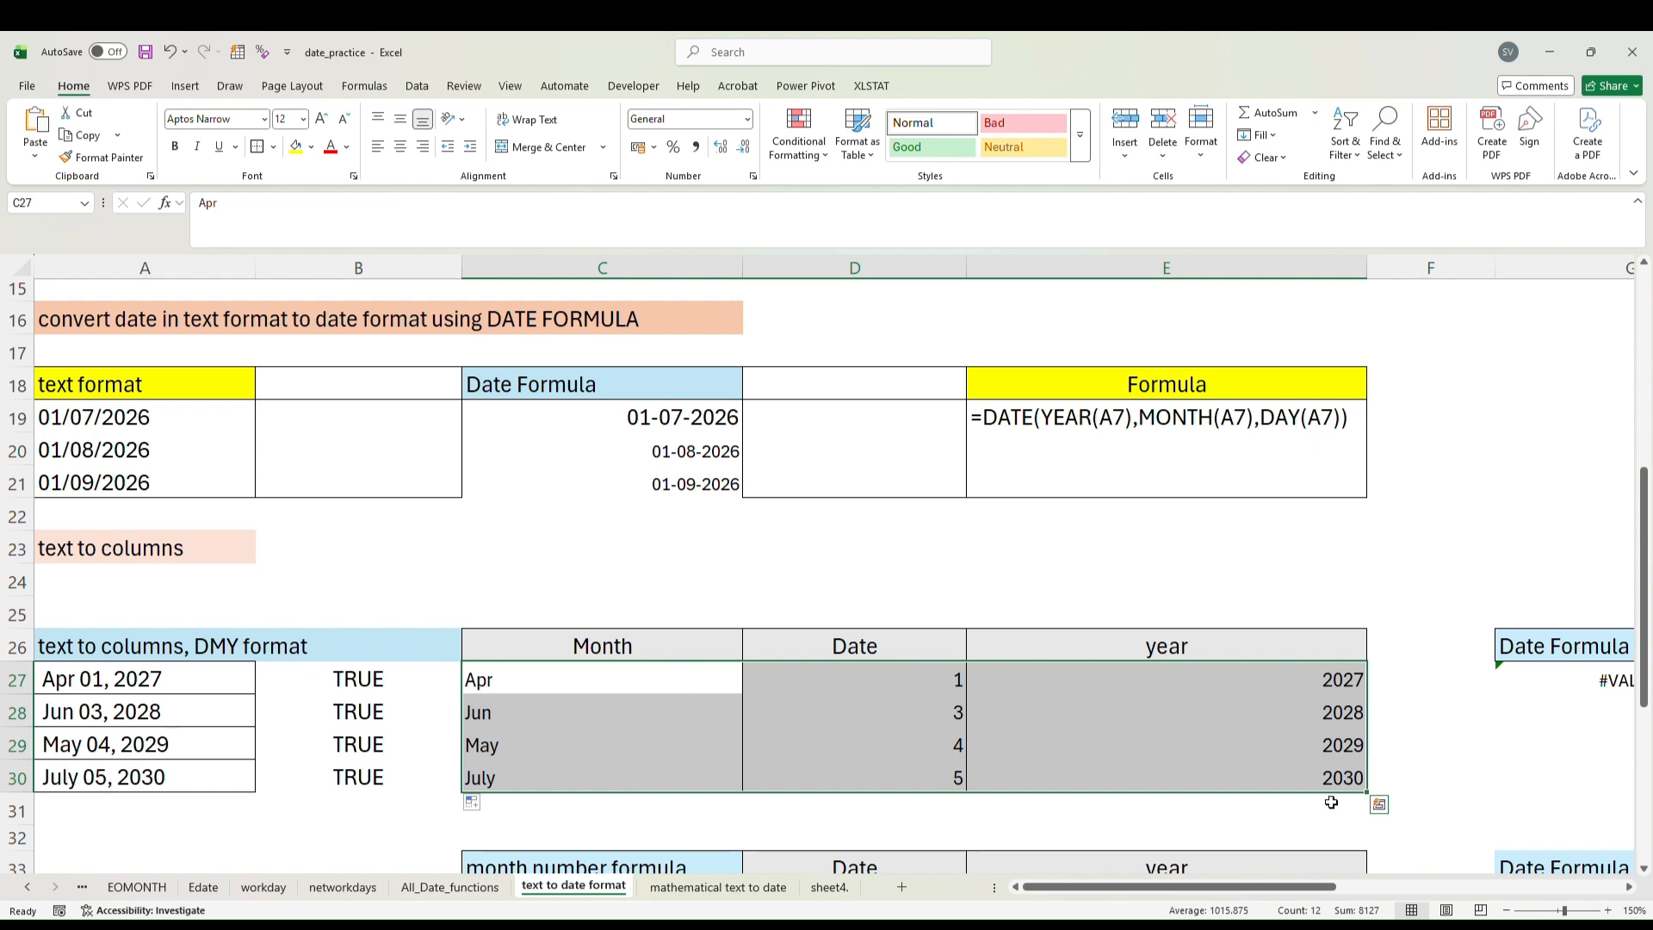
pyautogui.press('Delete')
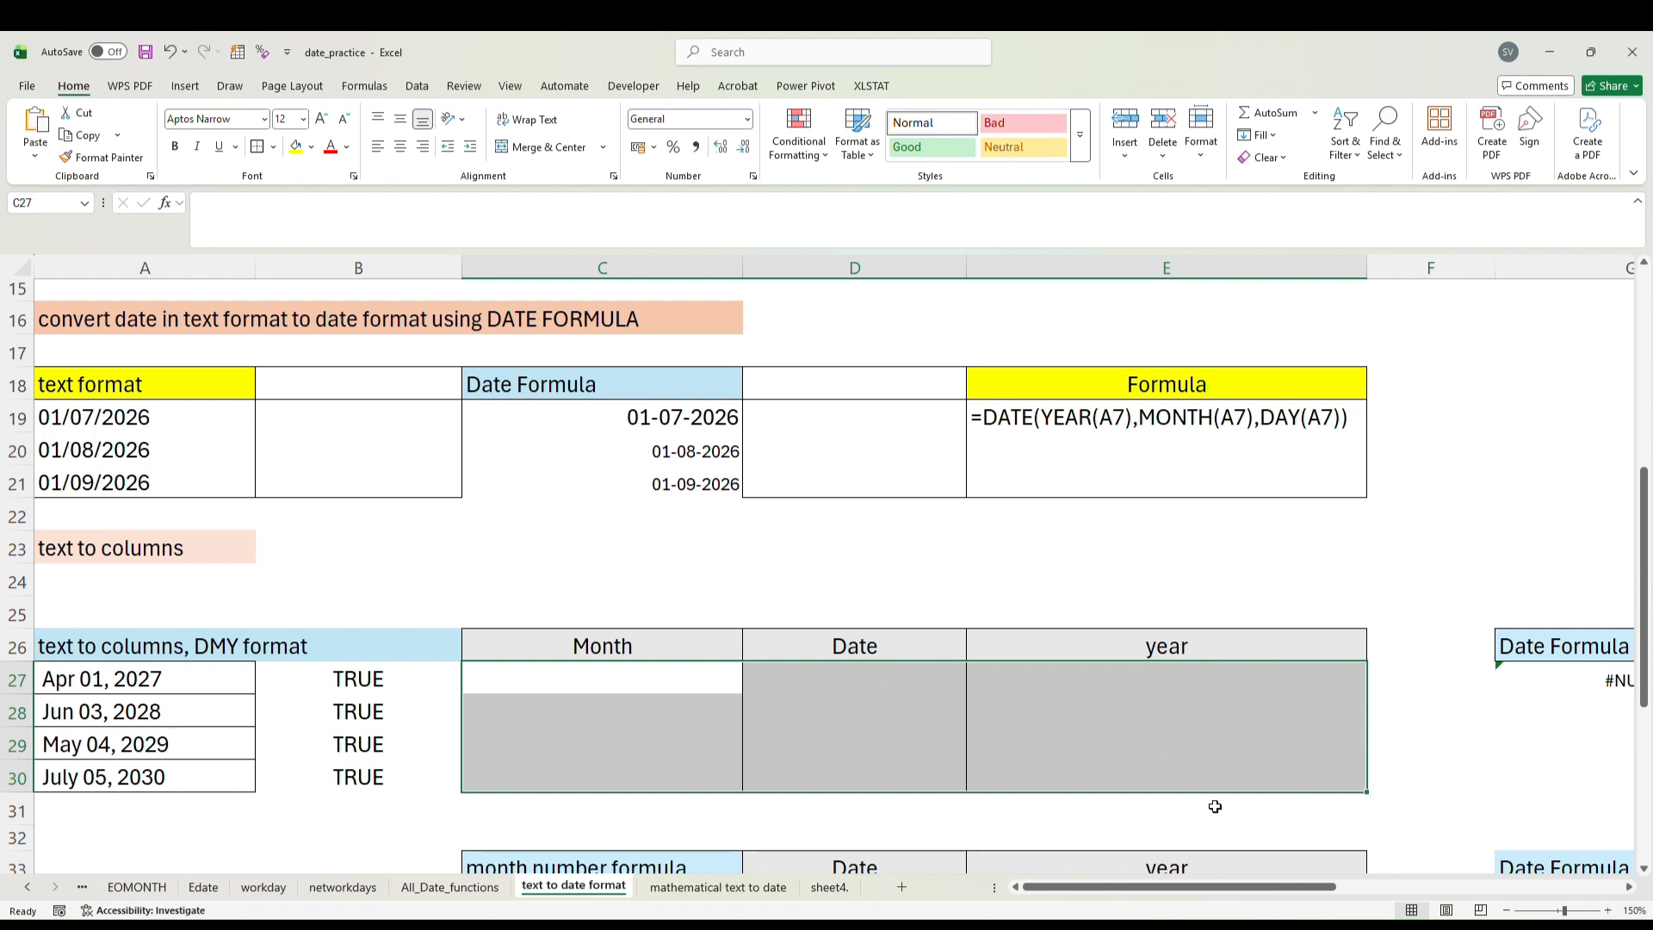
# Start Text to Columns on A27:A30 as delimited data, adding comma and space as delimiters.
pyautogui.click(127, 672)
pyautogui.moveTo(128, 672); pyautogui.dragTo(136, 773)
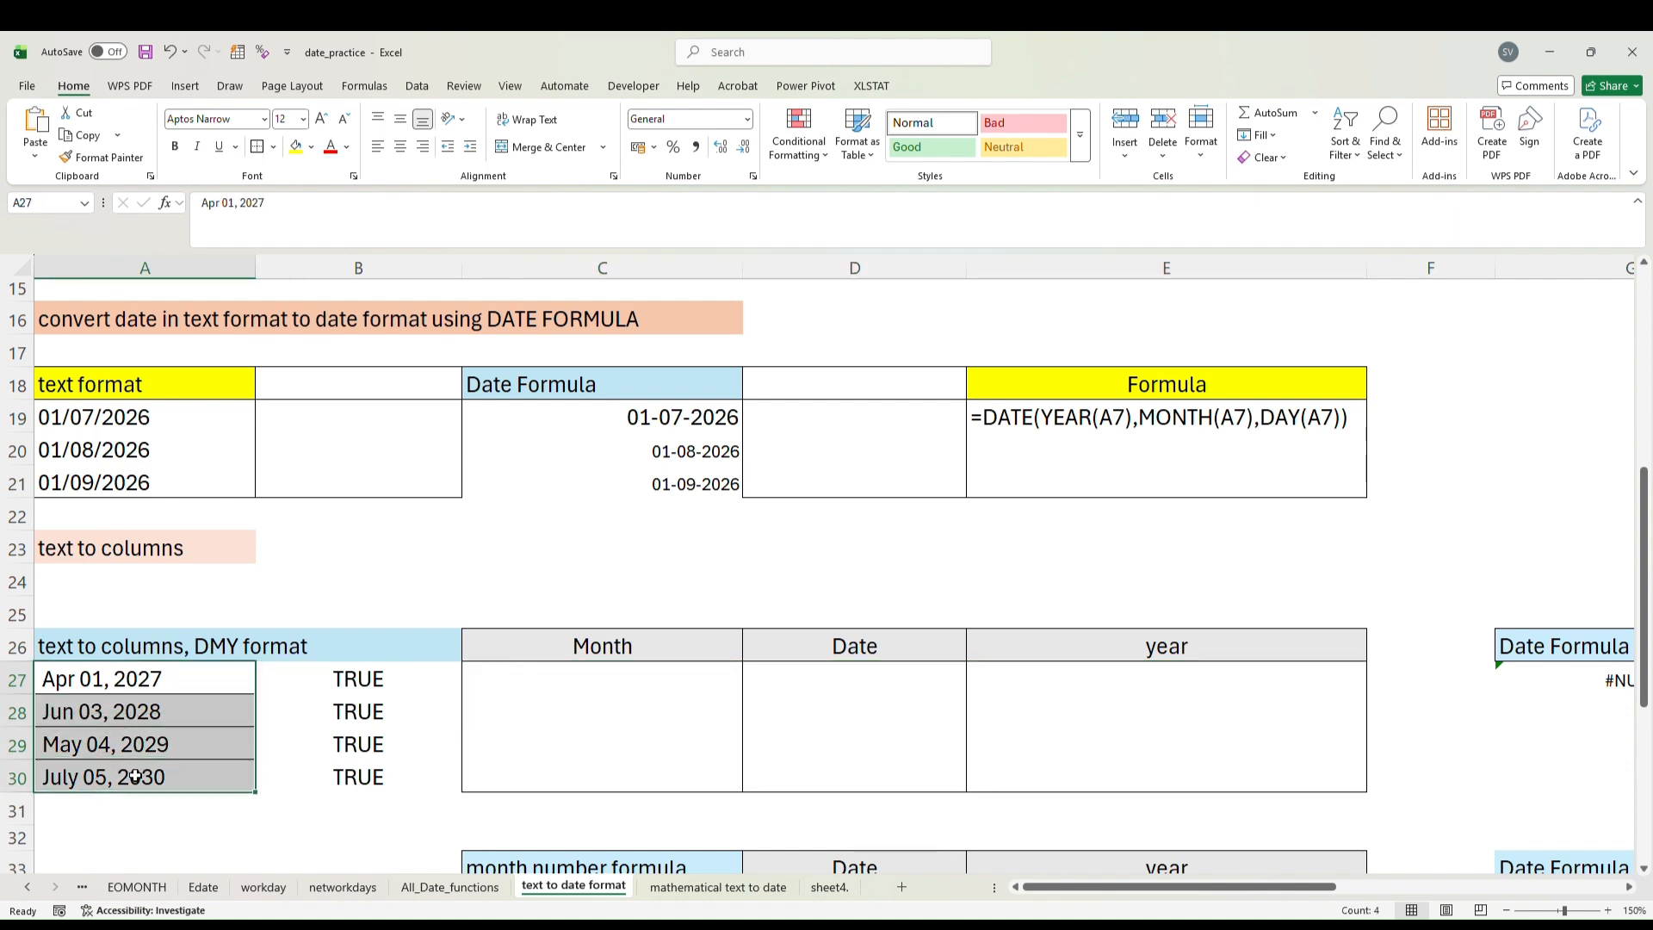
pyautogui.click(418, 86)
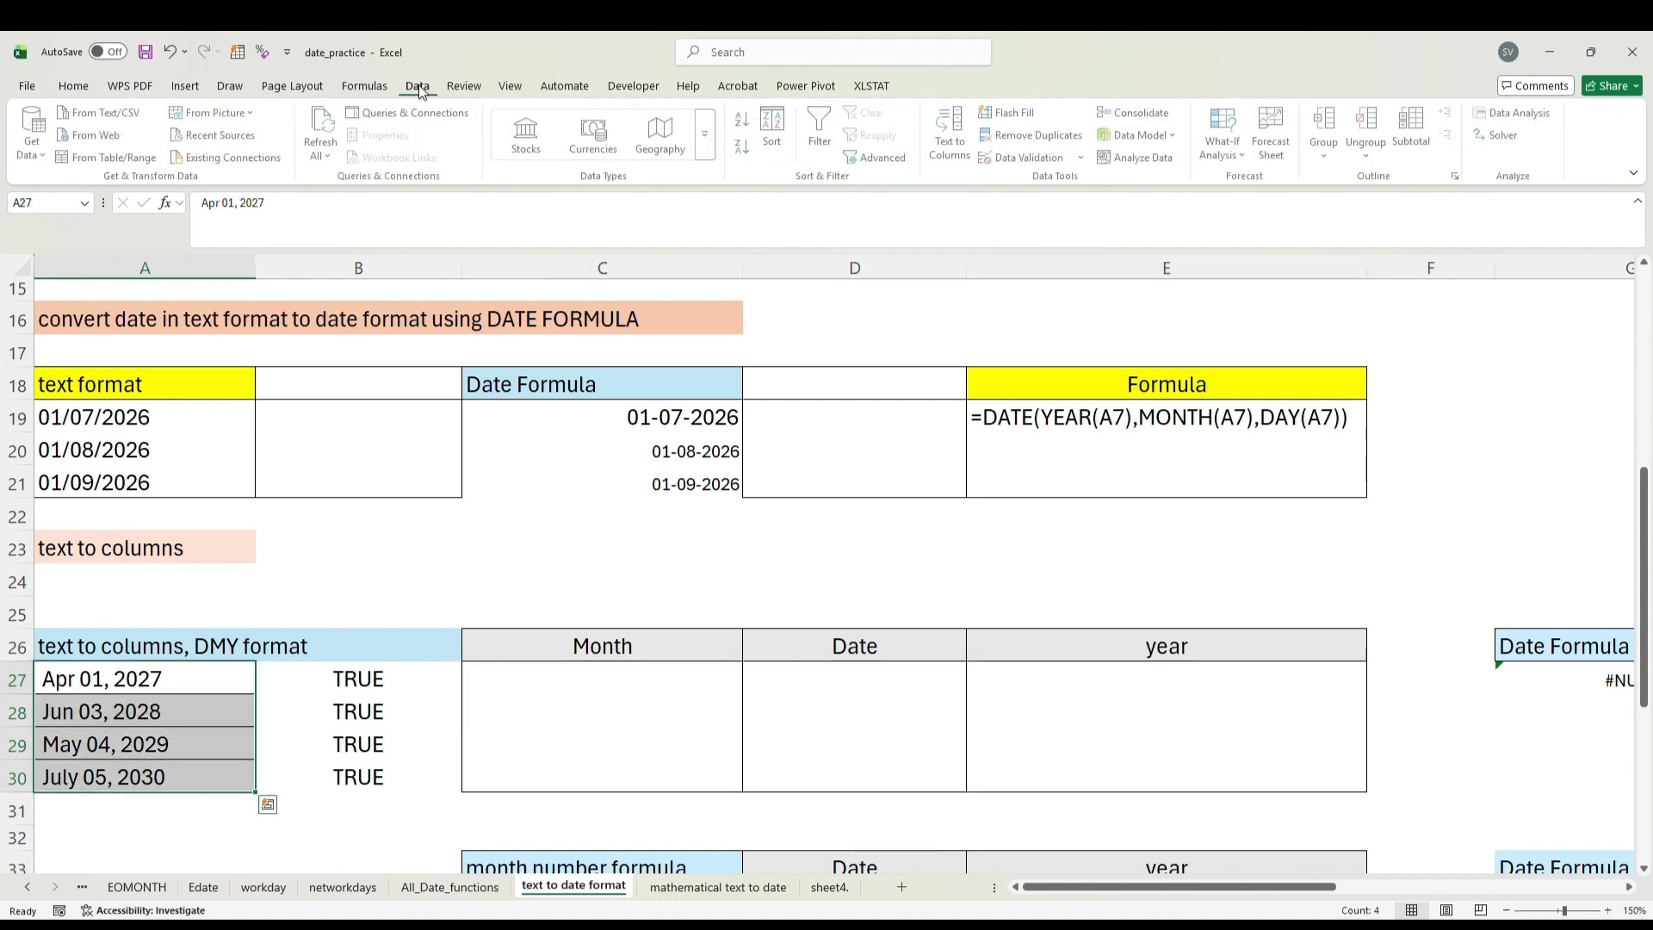
pyautogui.click(951, 143)
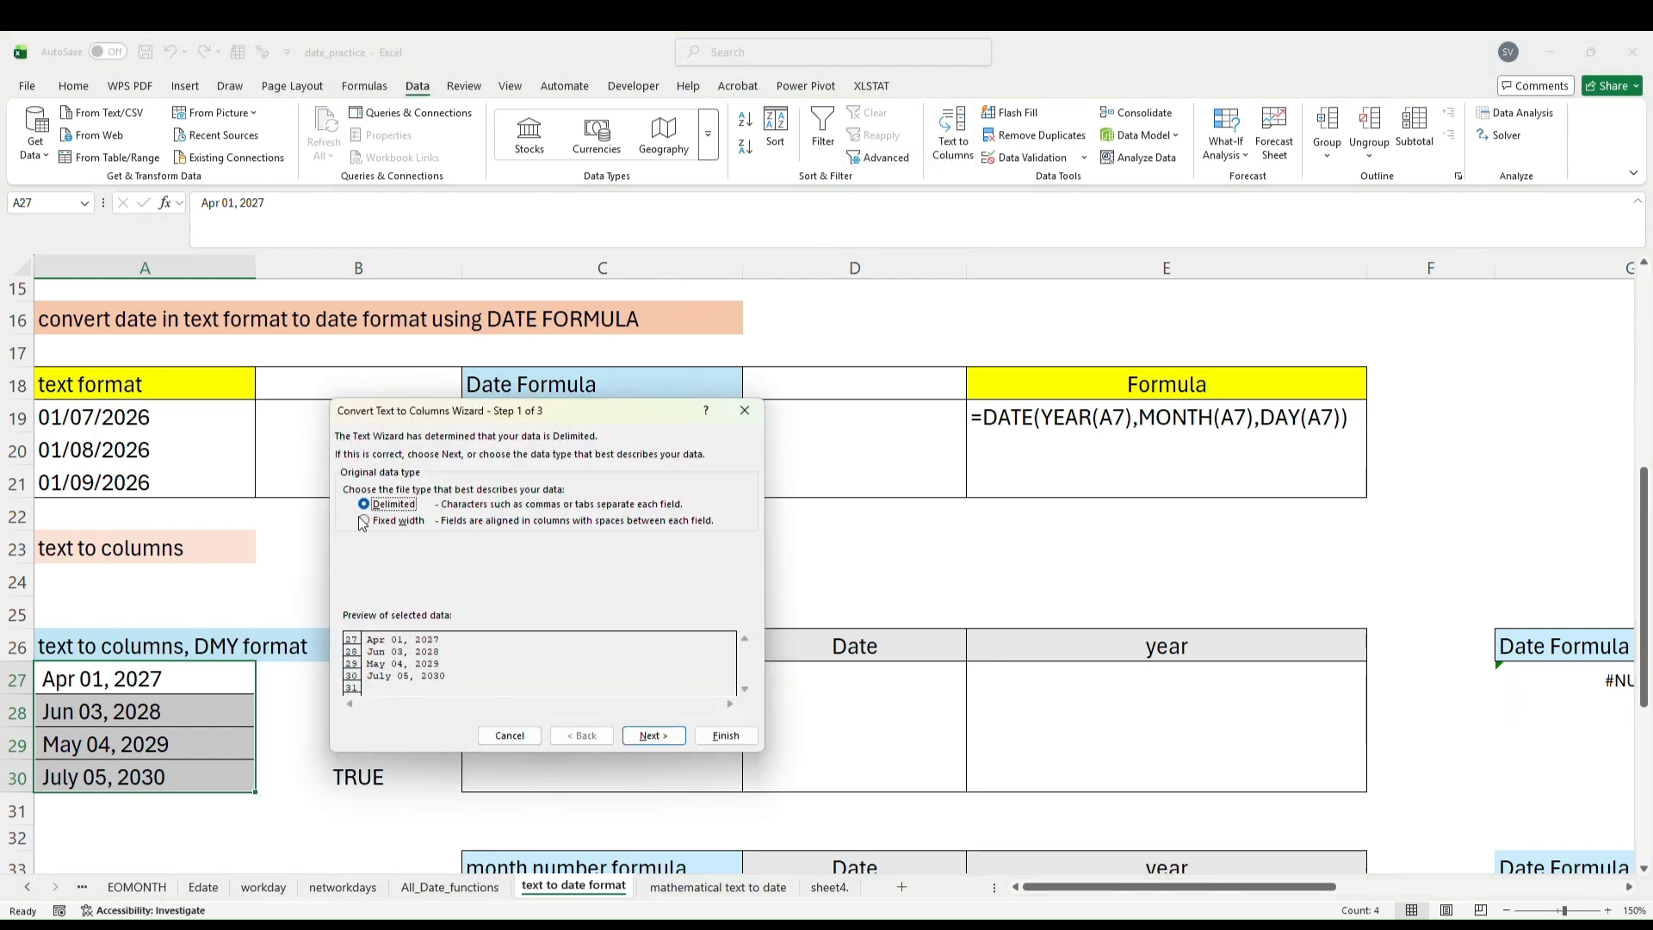
pyautogui.click(671, 738)
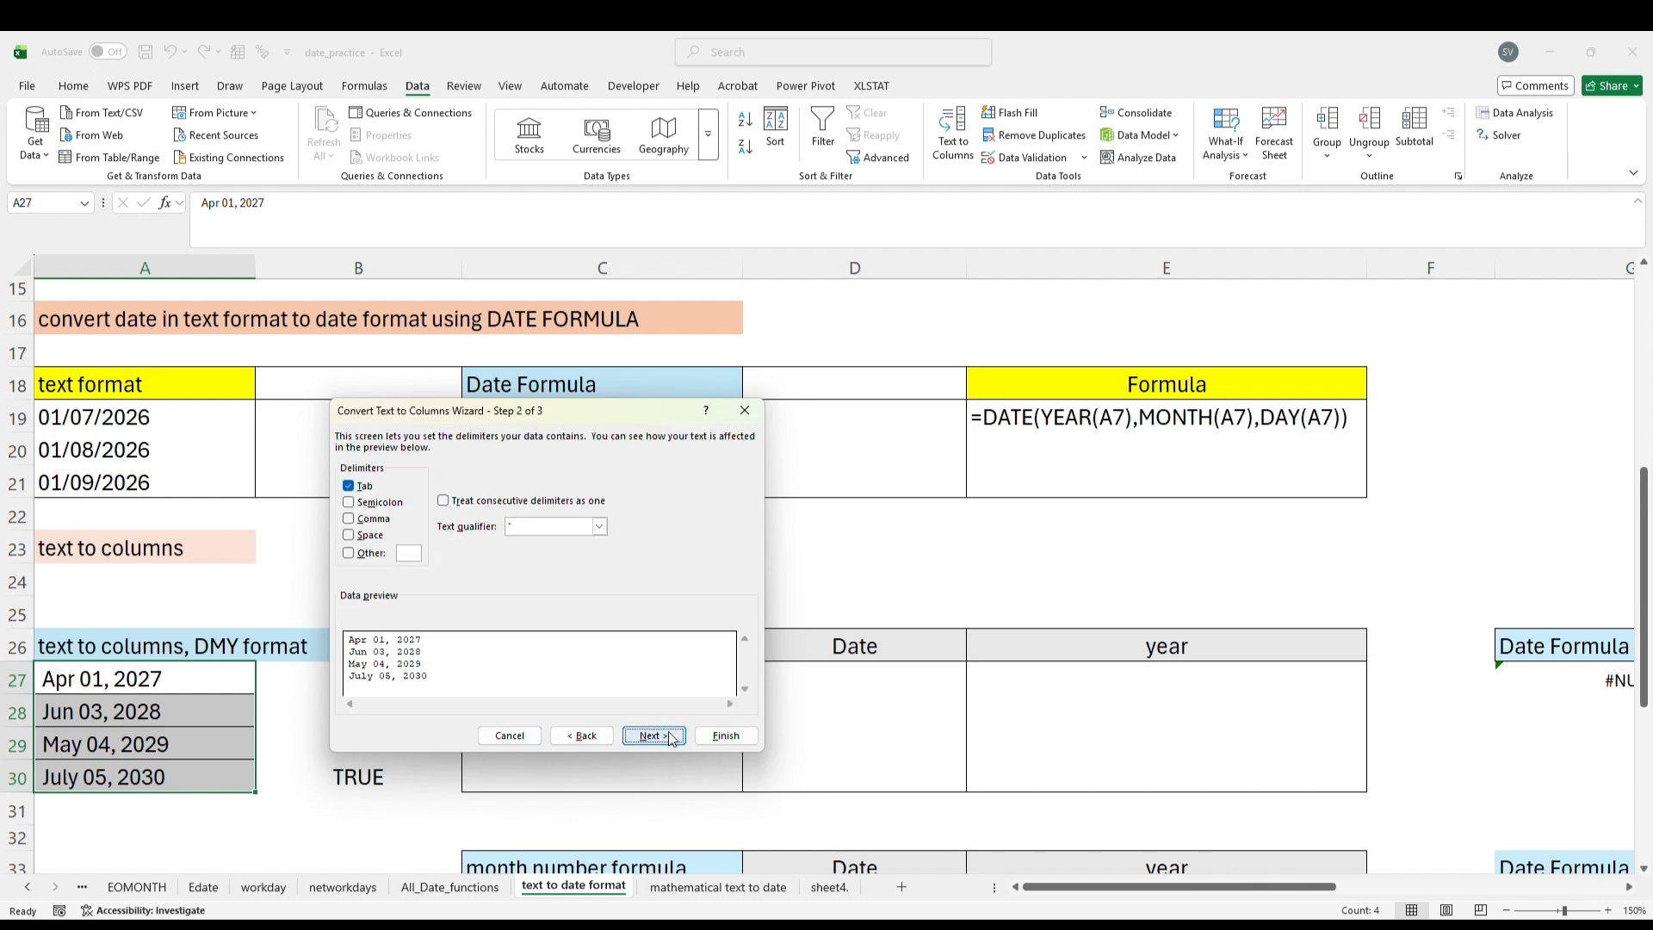
pyautogui.click(349, 519)
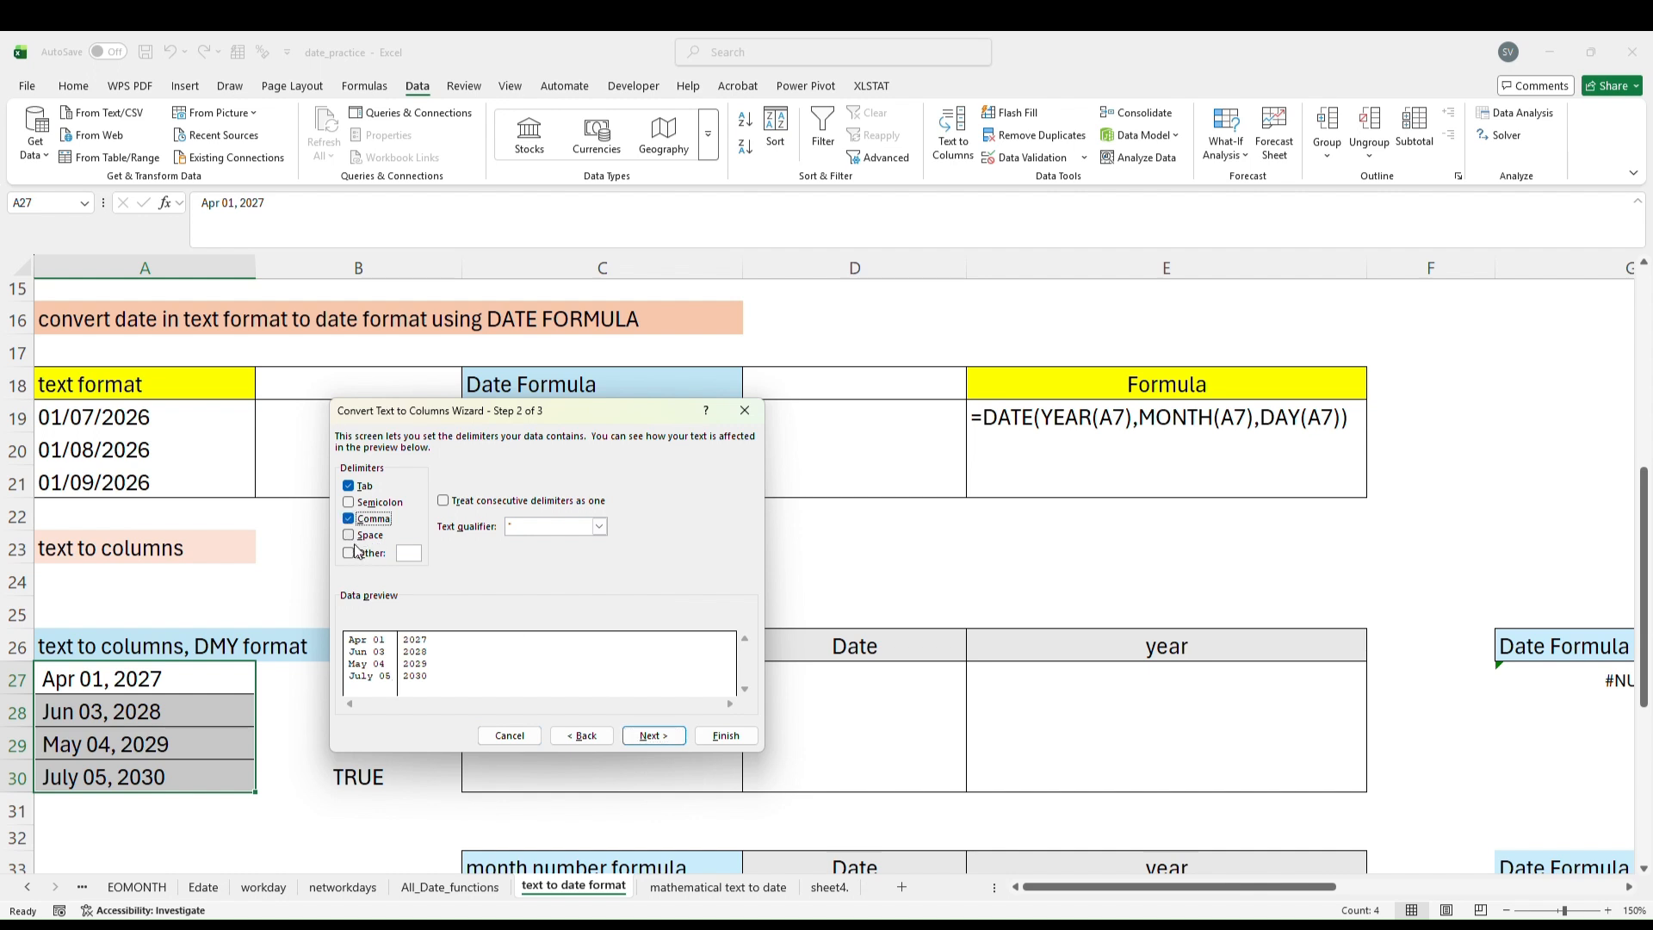
pyautogui.click(349, 536)
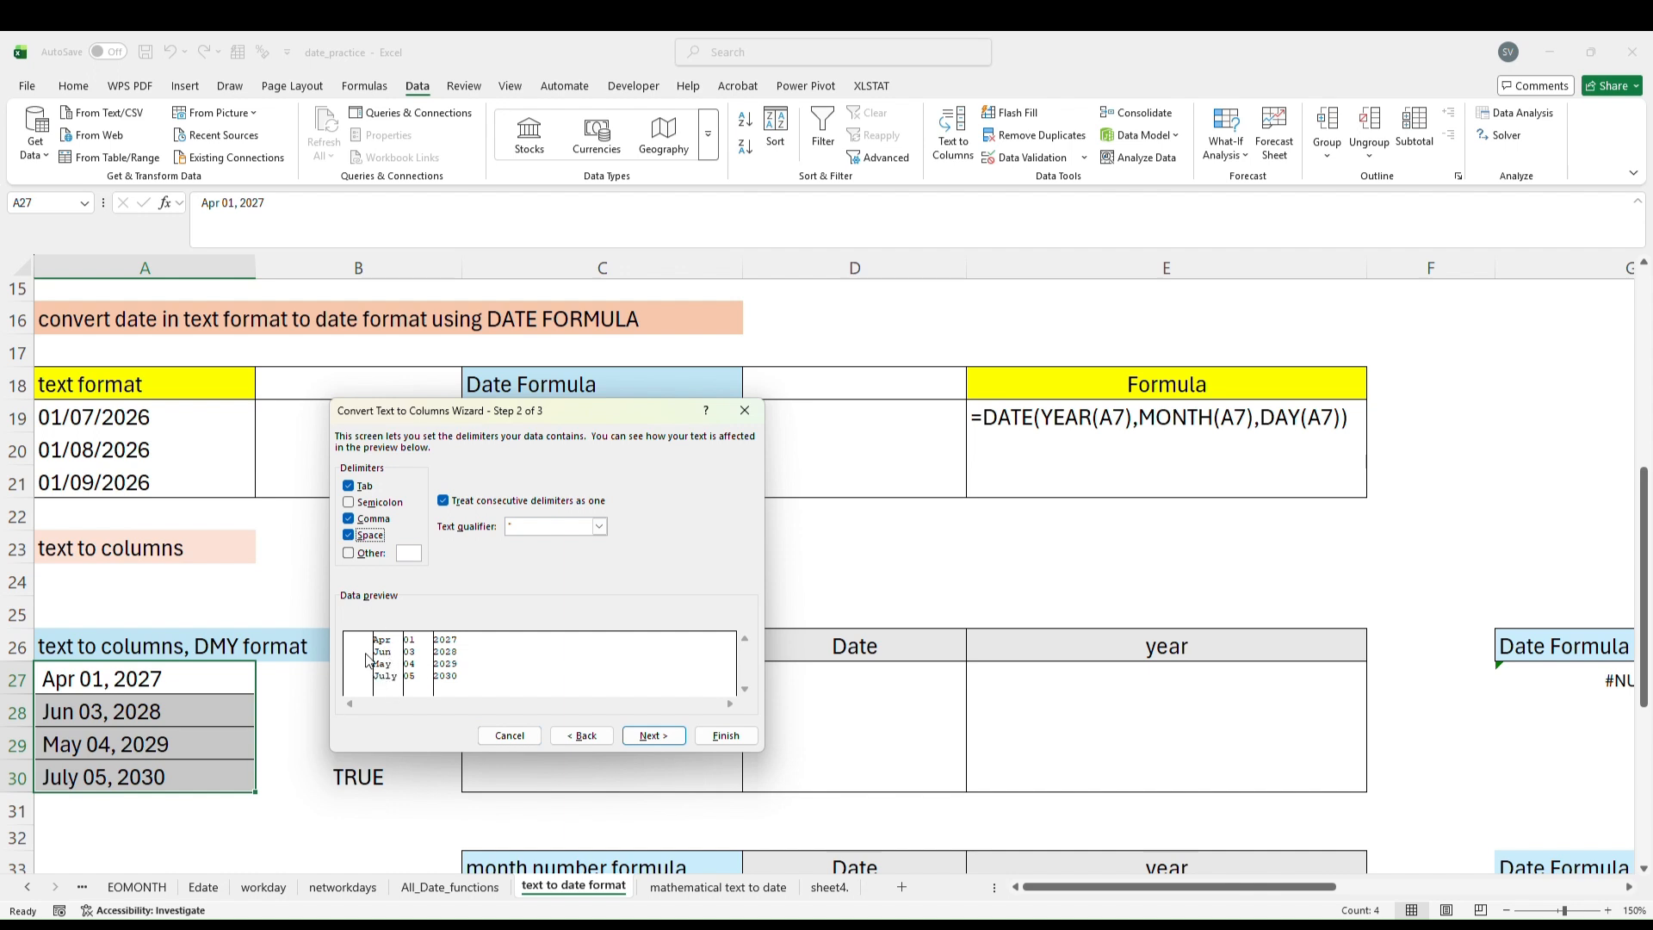
pyautogui.click(653, 735)
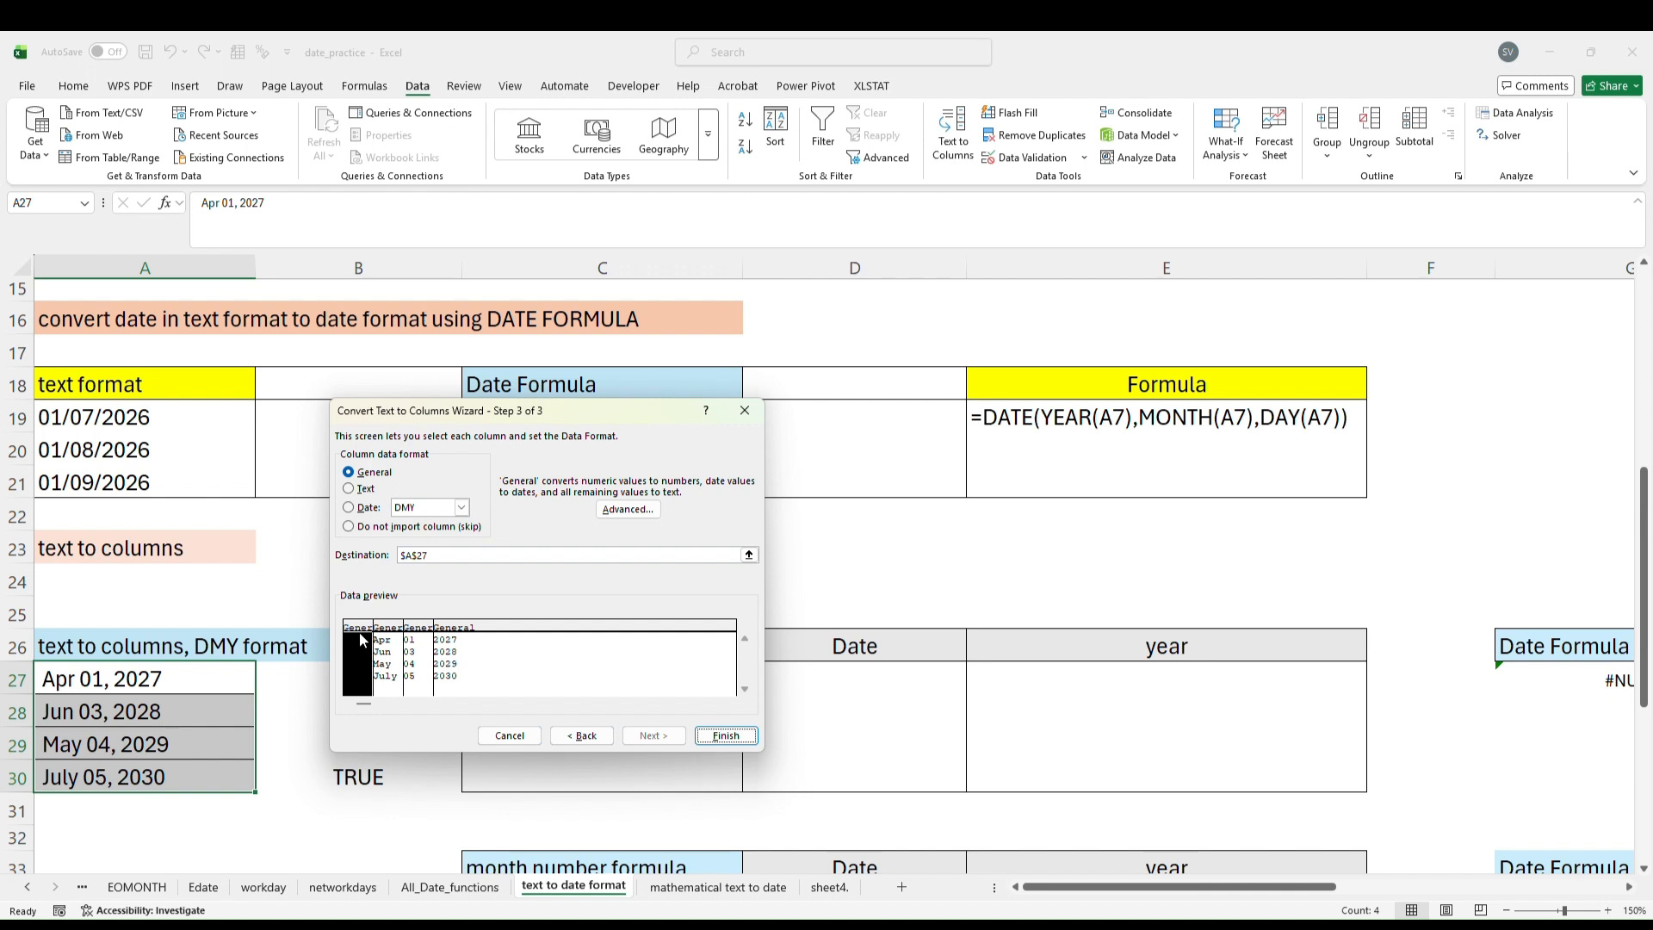
# Skip the empty first column and set the month, day and year columns to the Date format DMY.
pyautogui.click(350, 527)
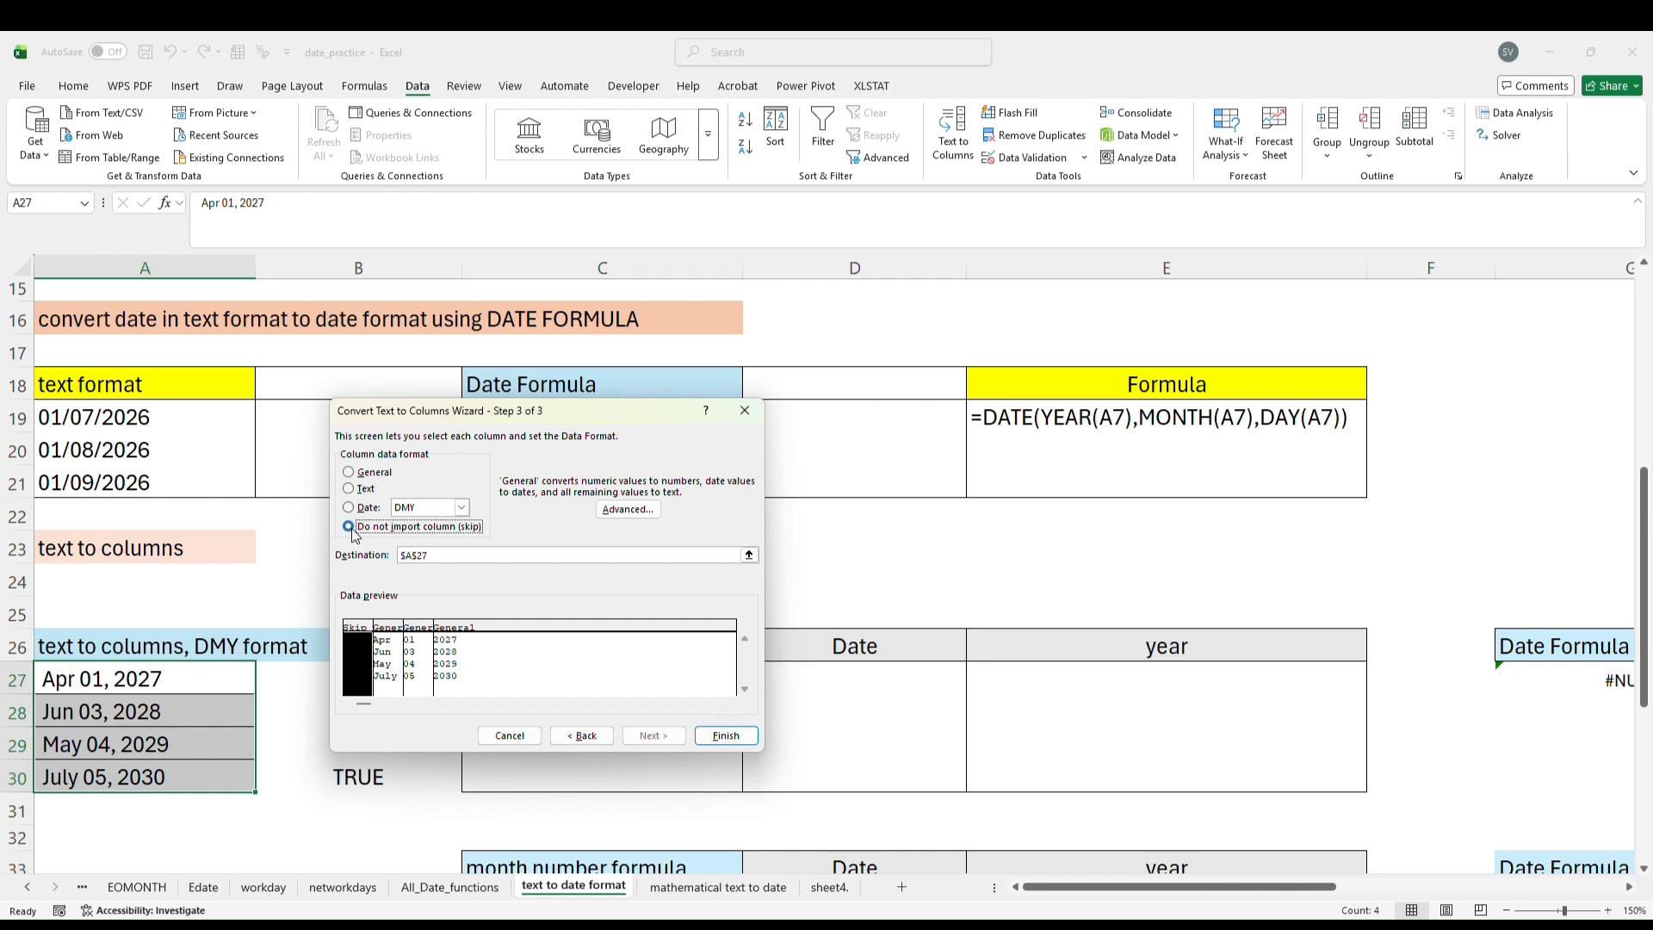
pyautogui.click(385, 637)
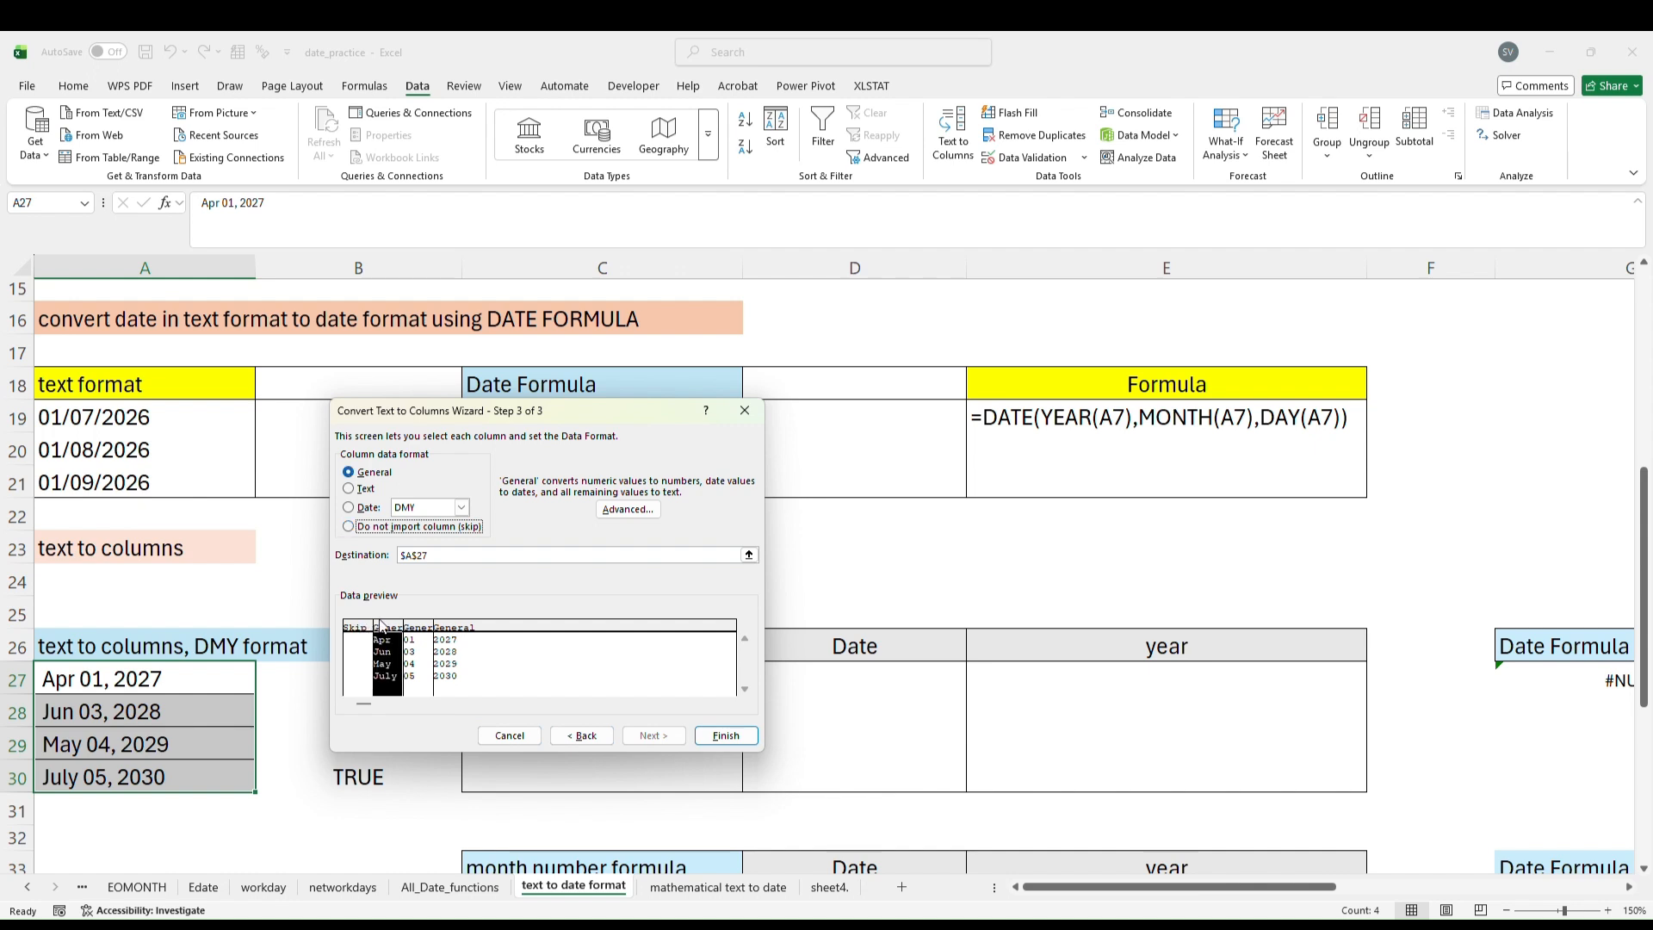
pyautogui.click(349, 509)
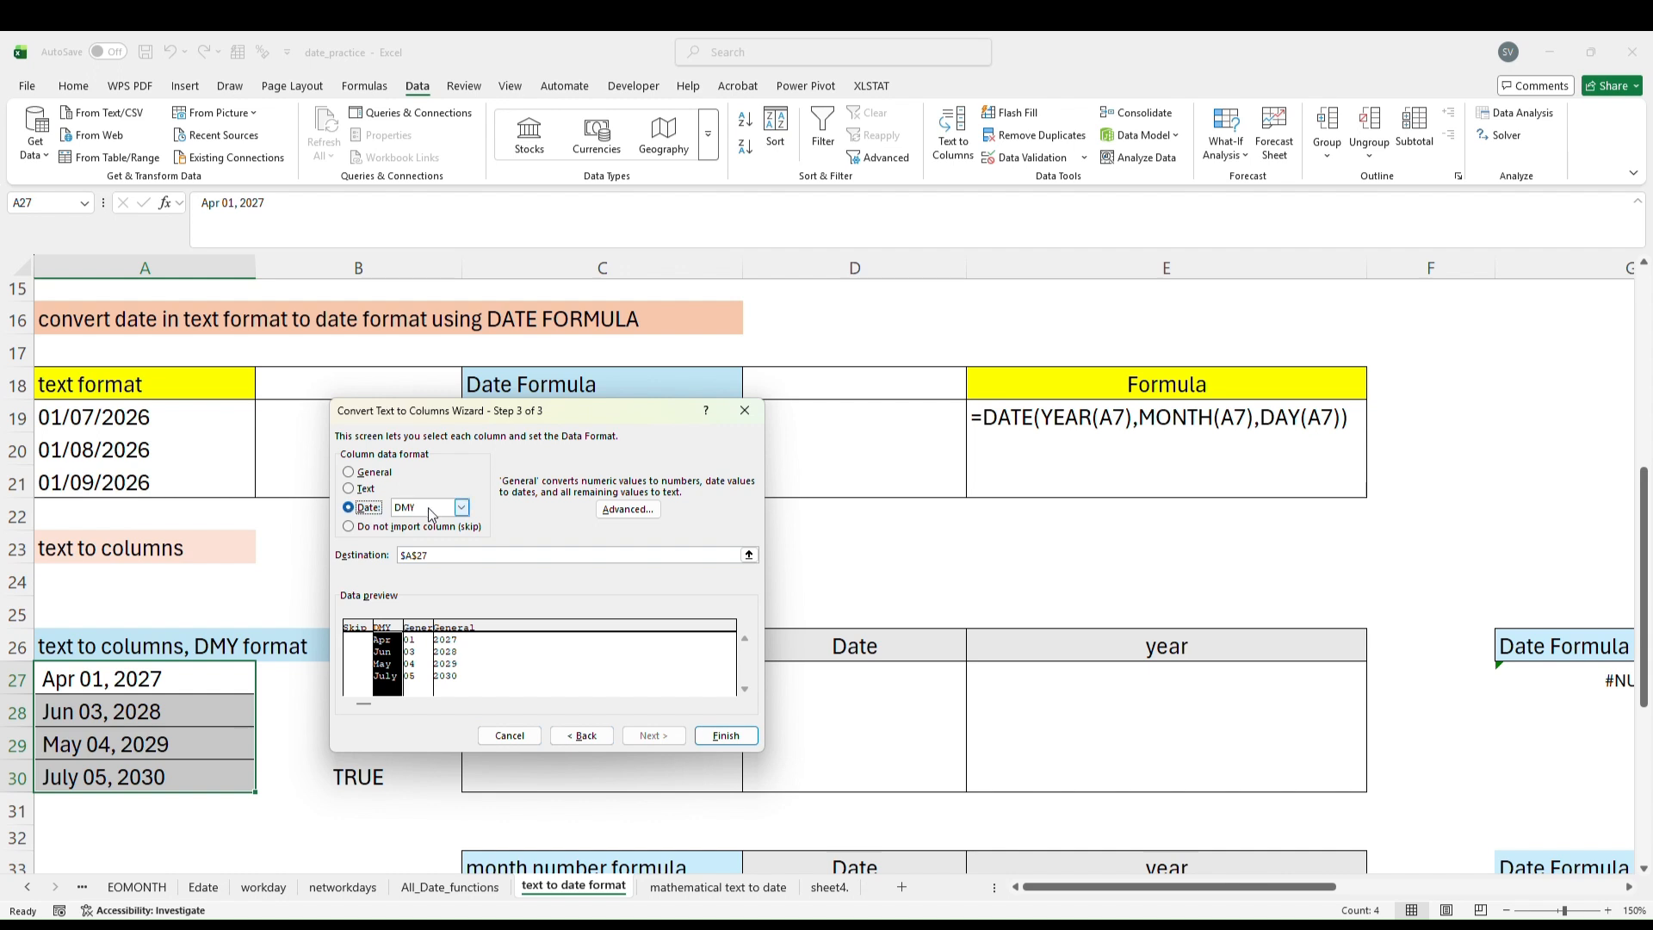
pyautogui.click(422, 636)
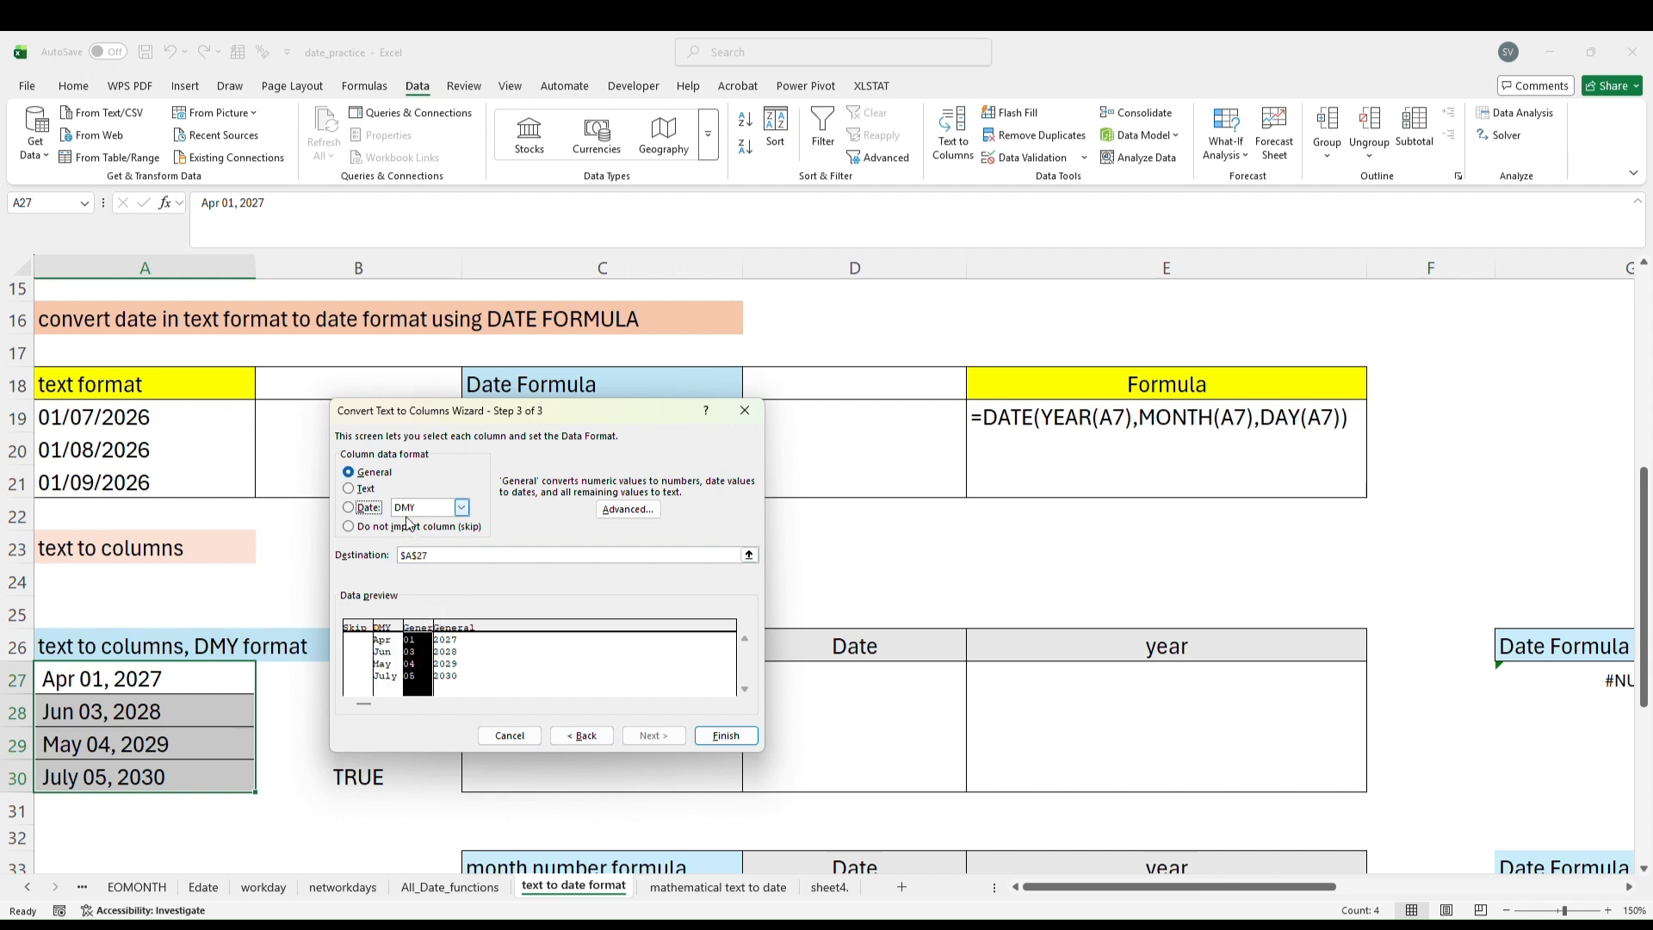
pyautogui.click(349, 509)
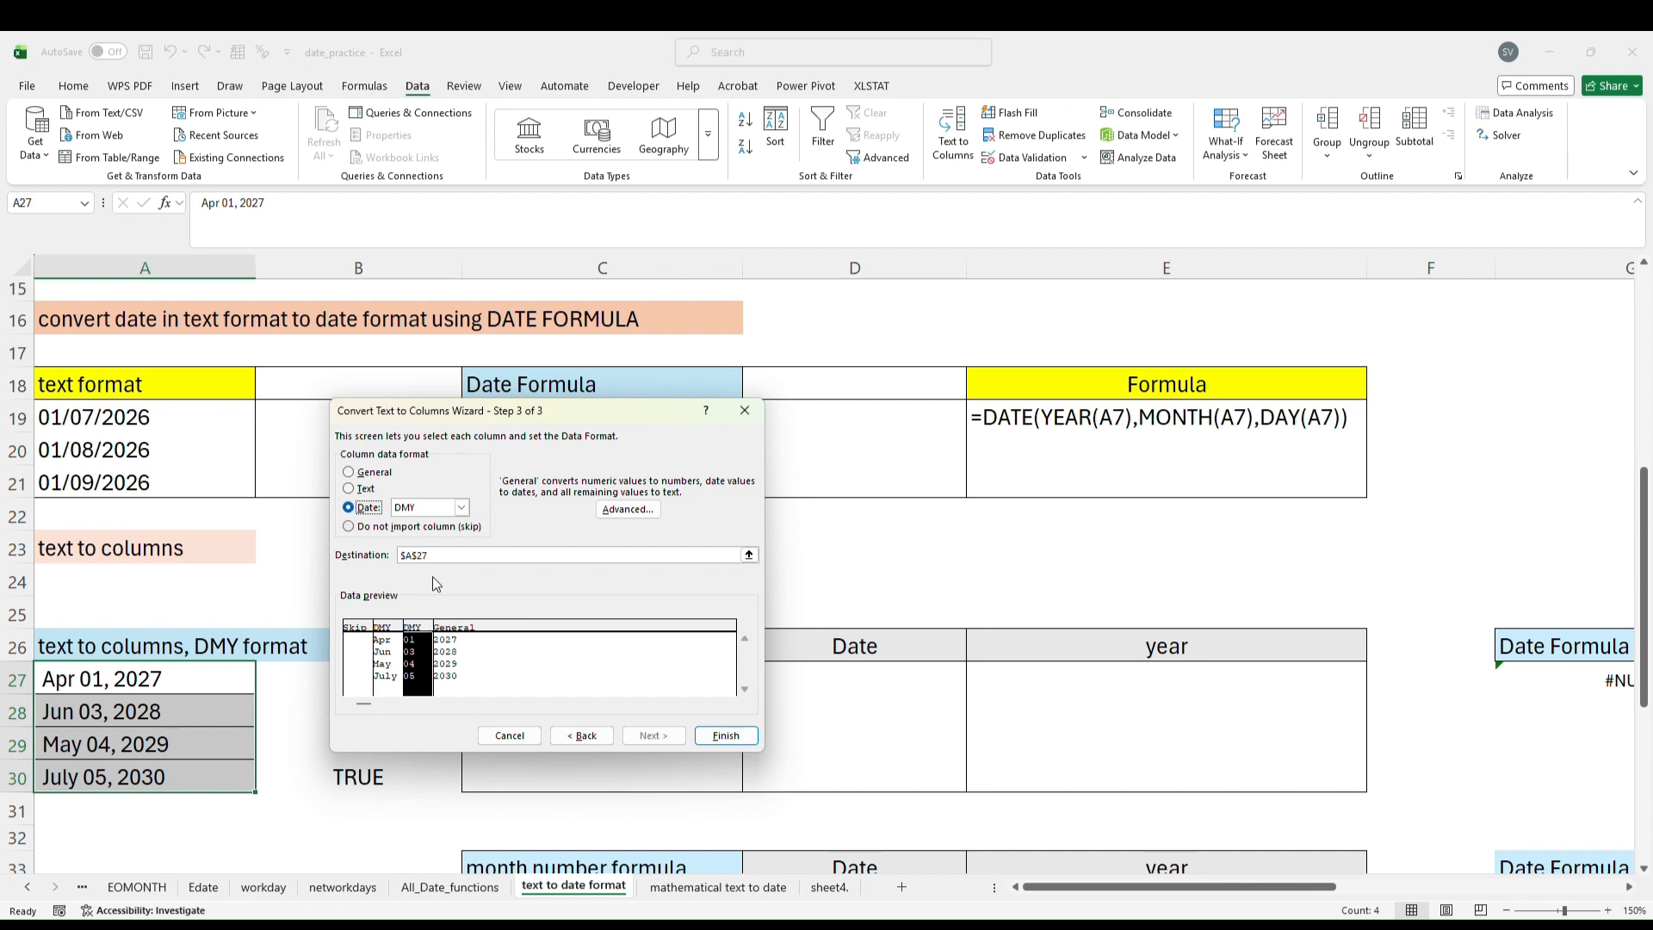
pyautogui.click(466, 627)
pyautogui.click(354, 508)
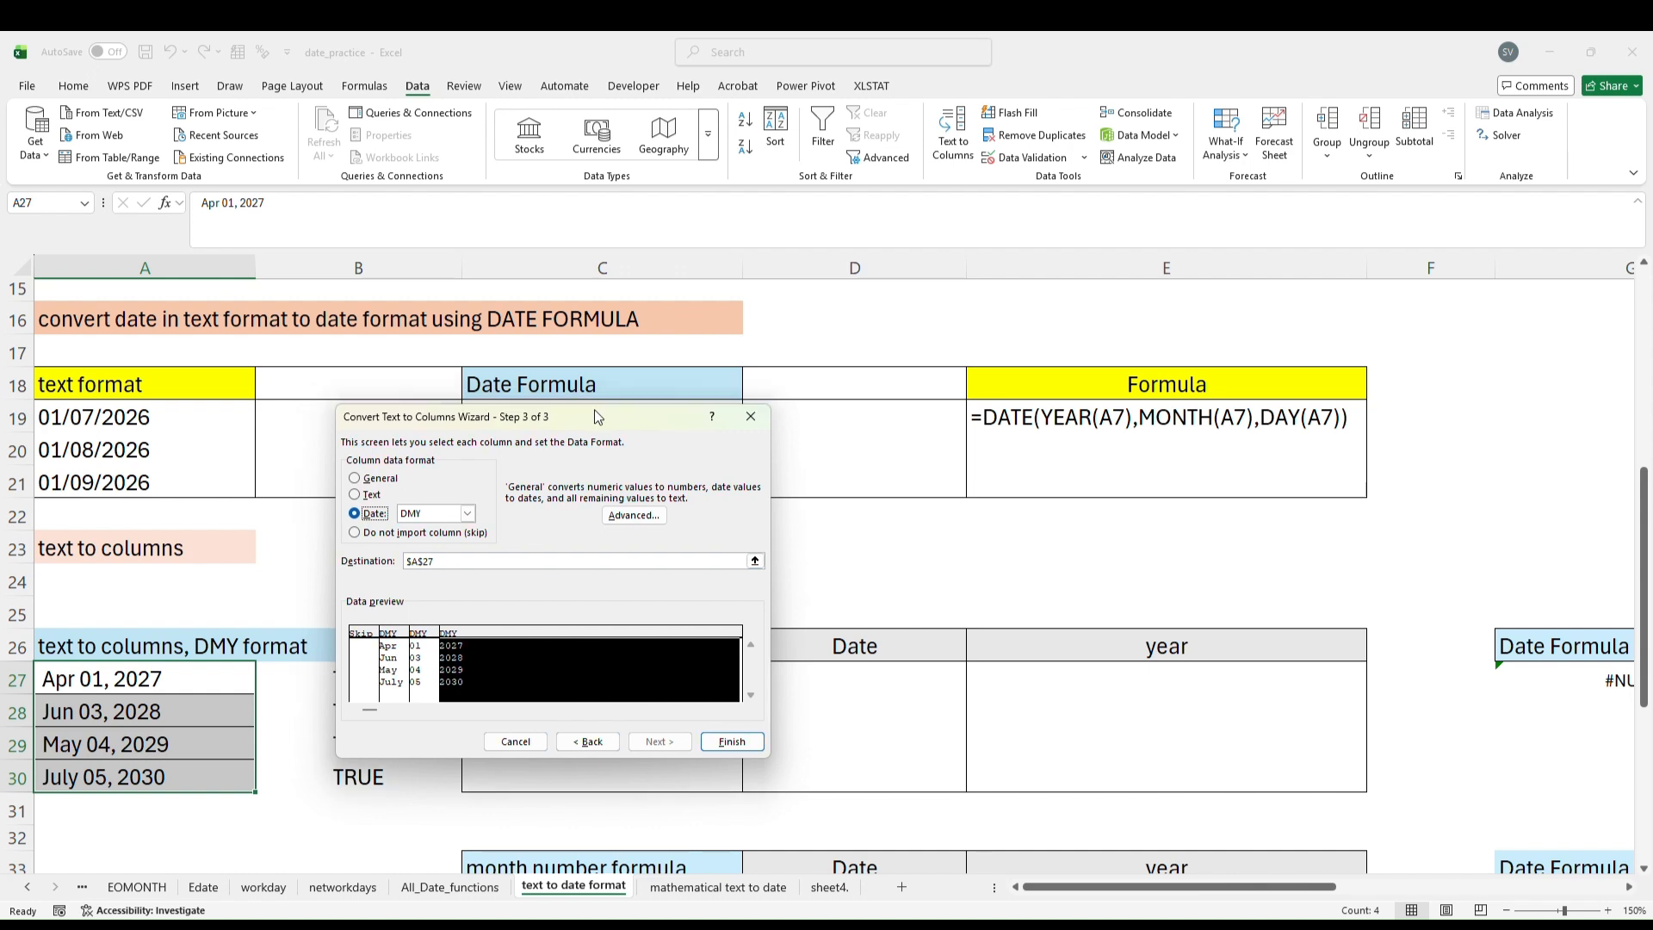
# Set the split's destination to $C$27 and finish the conversion, replacing the existing data.
pyautogui.moveTo(594, 410); pyautogui.dragTo(1144, 434)
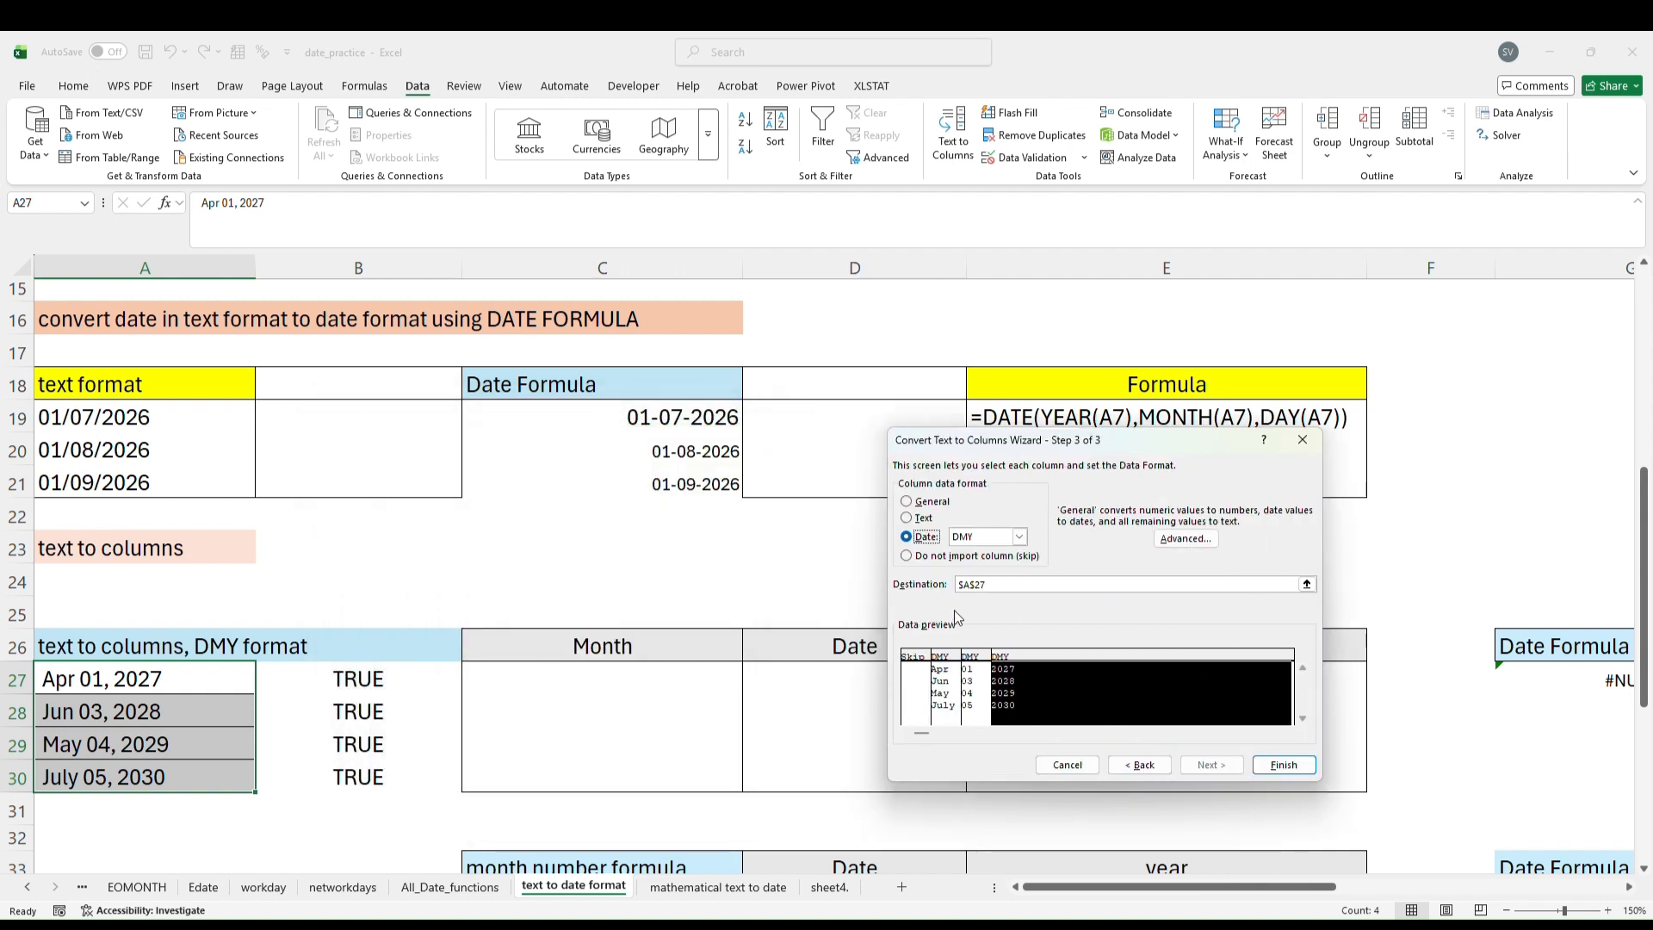
pyautogui.click(986, 583)
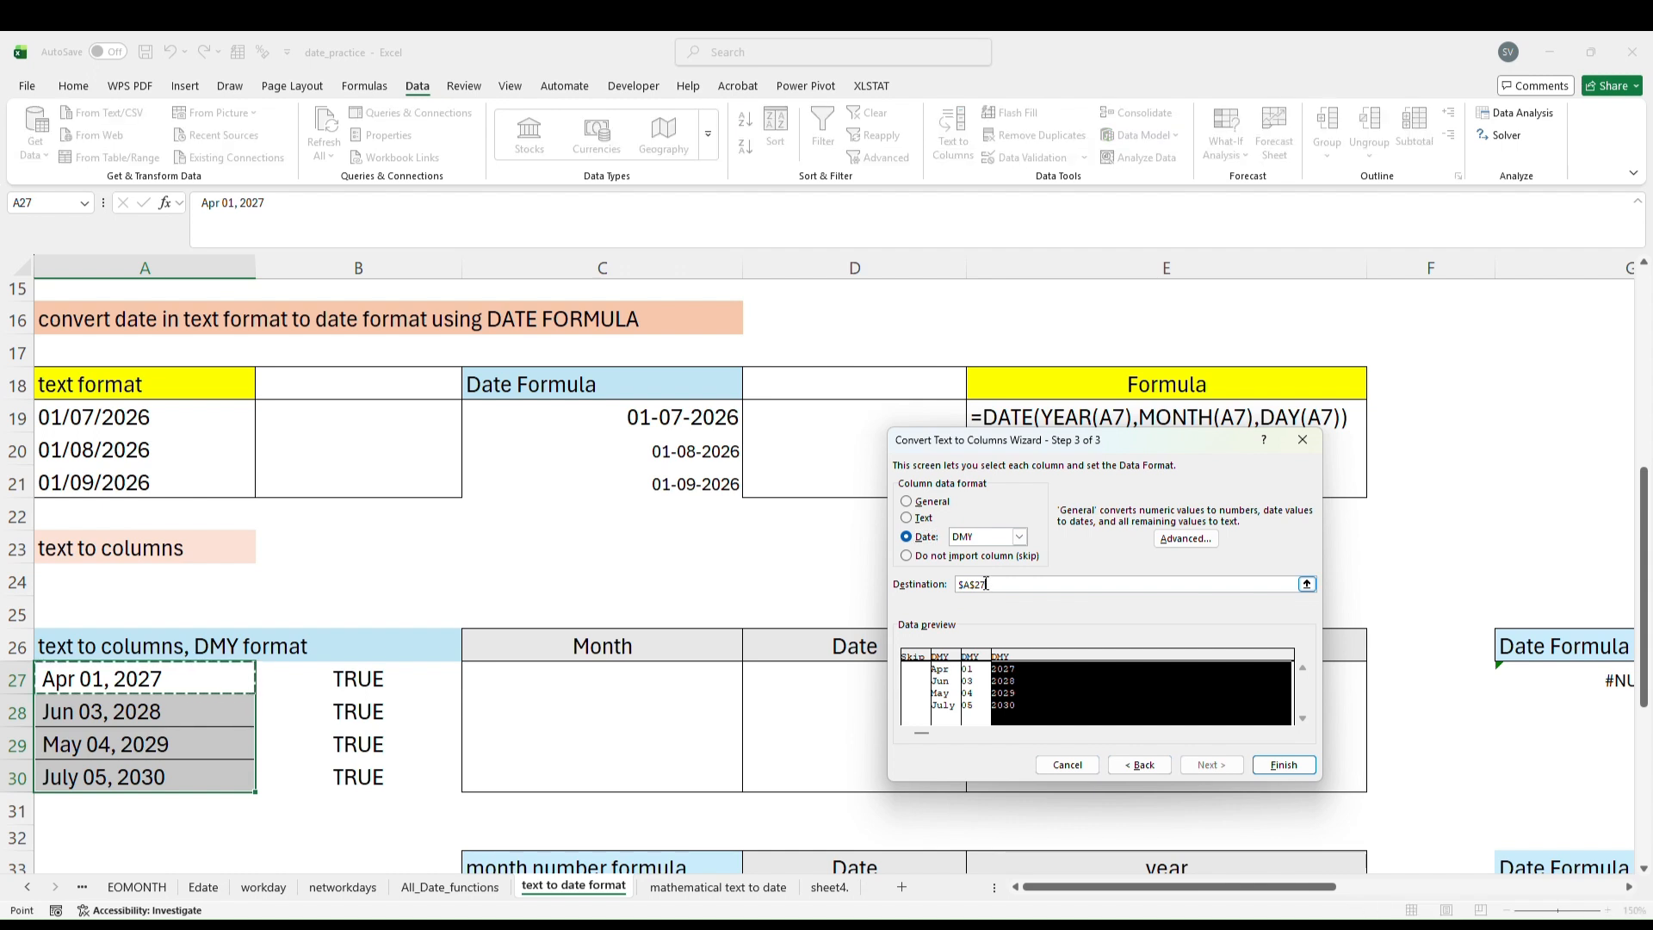
pyautogui.press('BackSpace')
pyautogui.press('BackSpace')
pyautogui.click(664, 677)
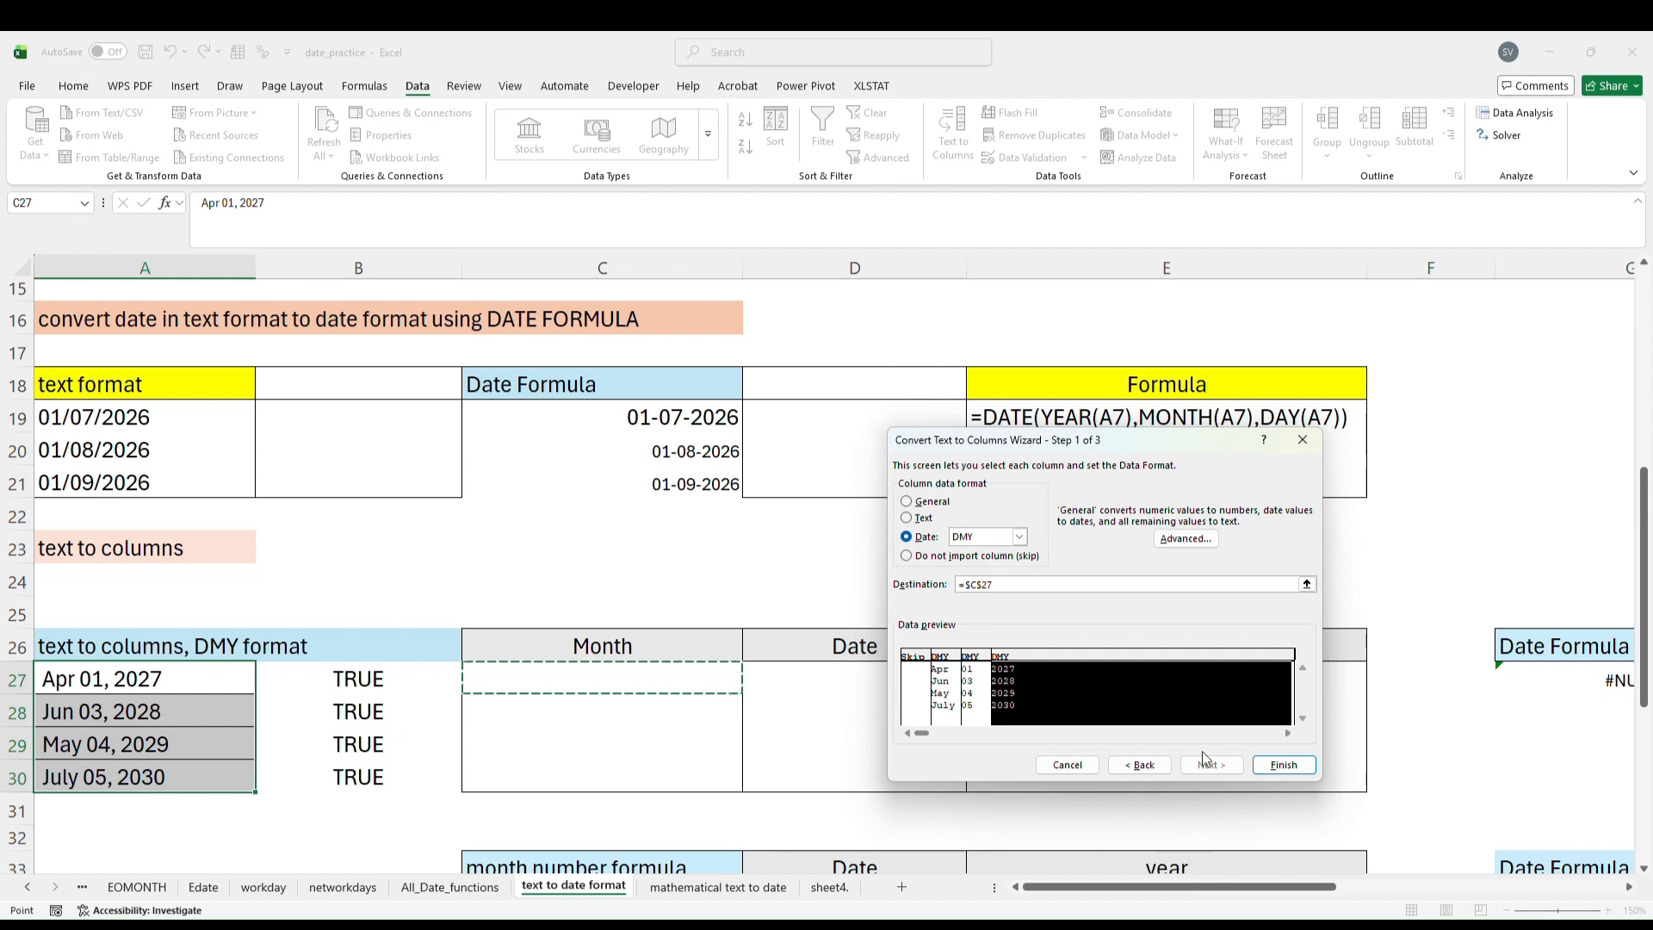
pyautogui.click(1282, 766)
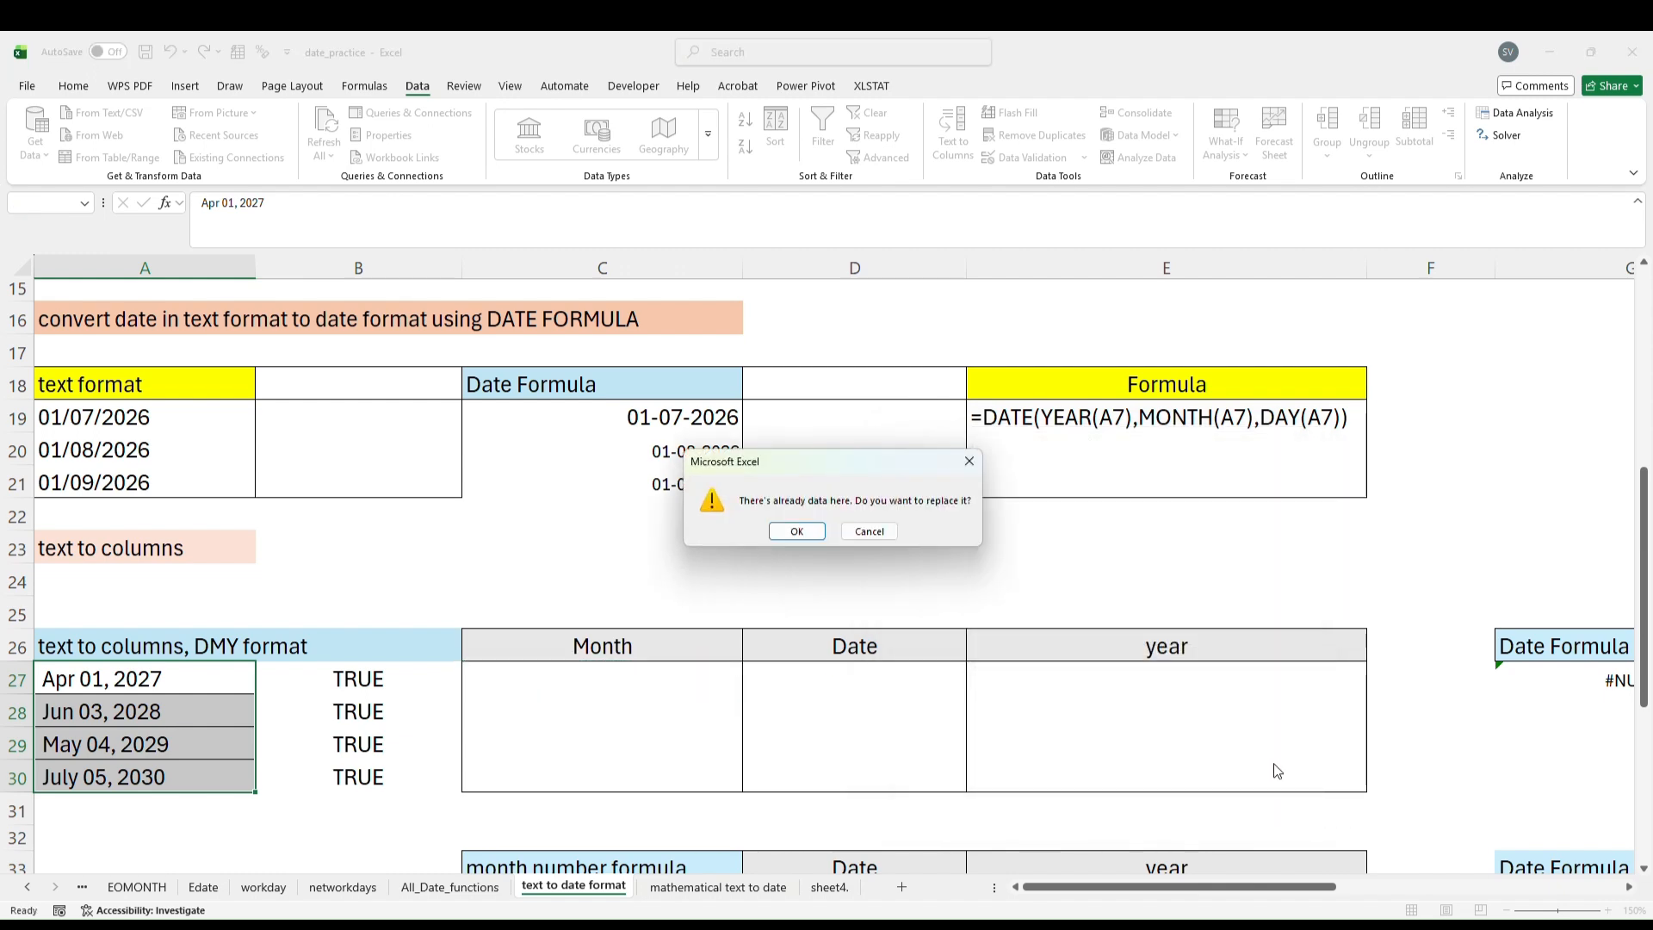
pyautogui.click(794, 531)
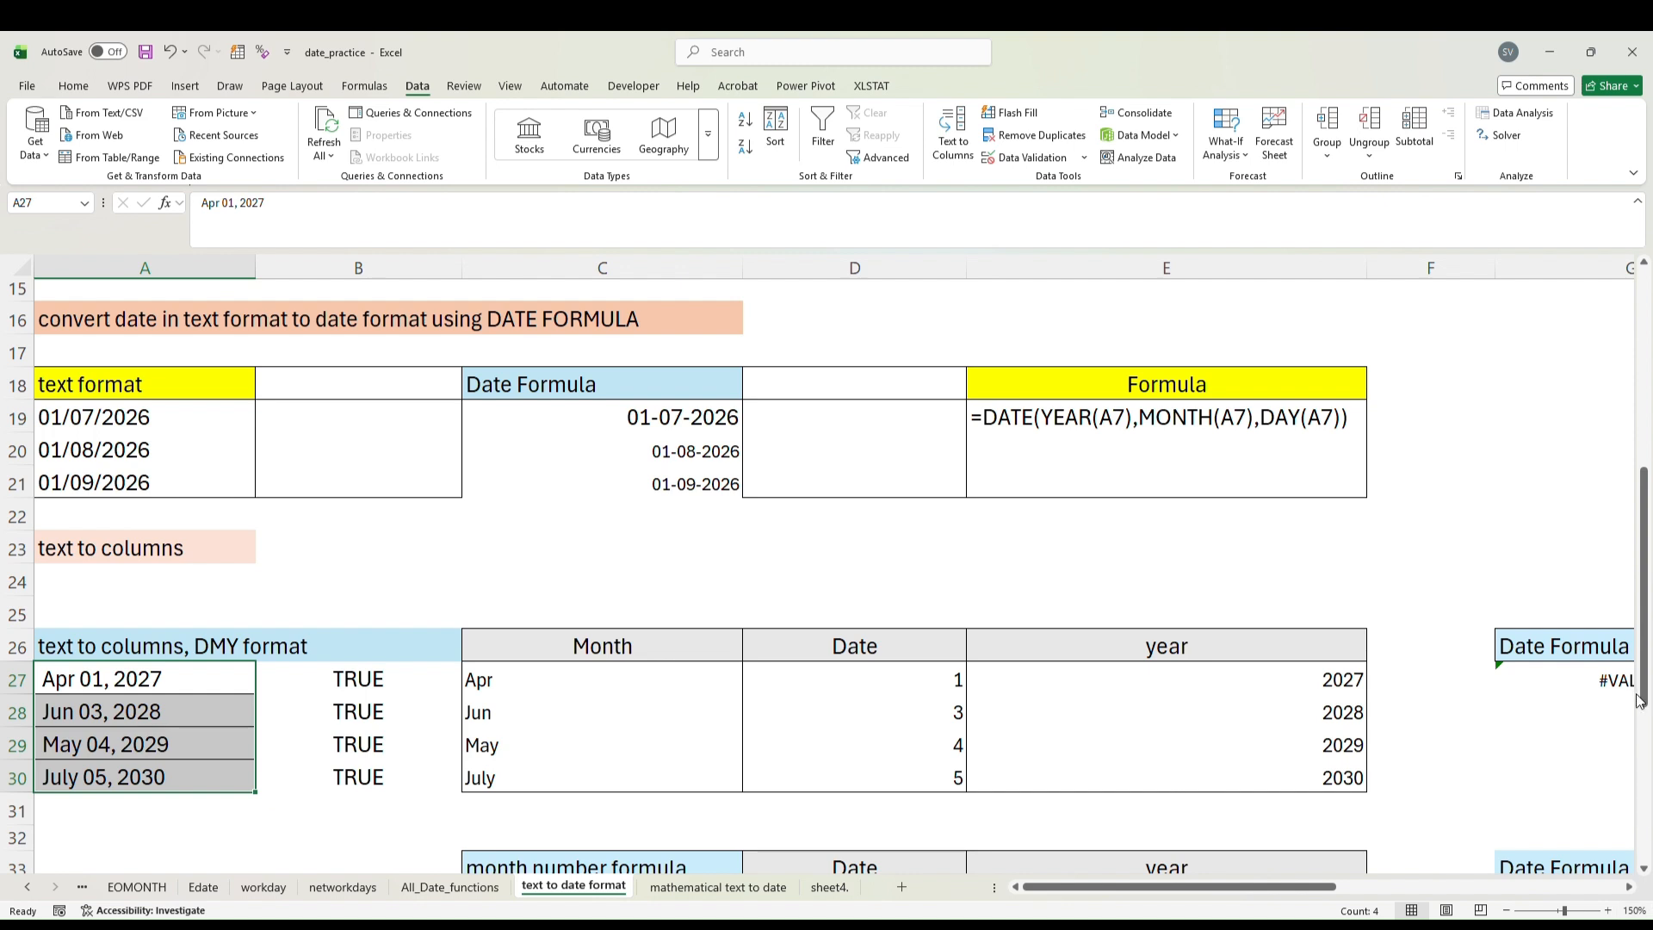
# Examine the DATE formula in G27 and the year, month and day cells it references.
pyautogui.moveTo(1298, 887); pyautogui.dragTo(1364, 887)
pyautogui.doubleClick(1297, 682)
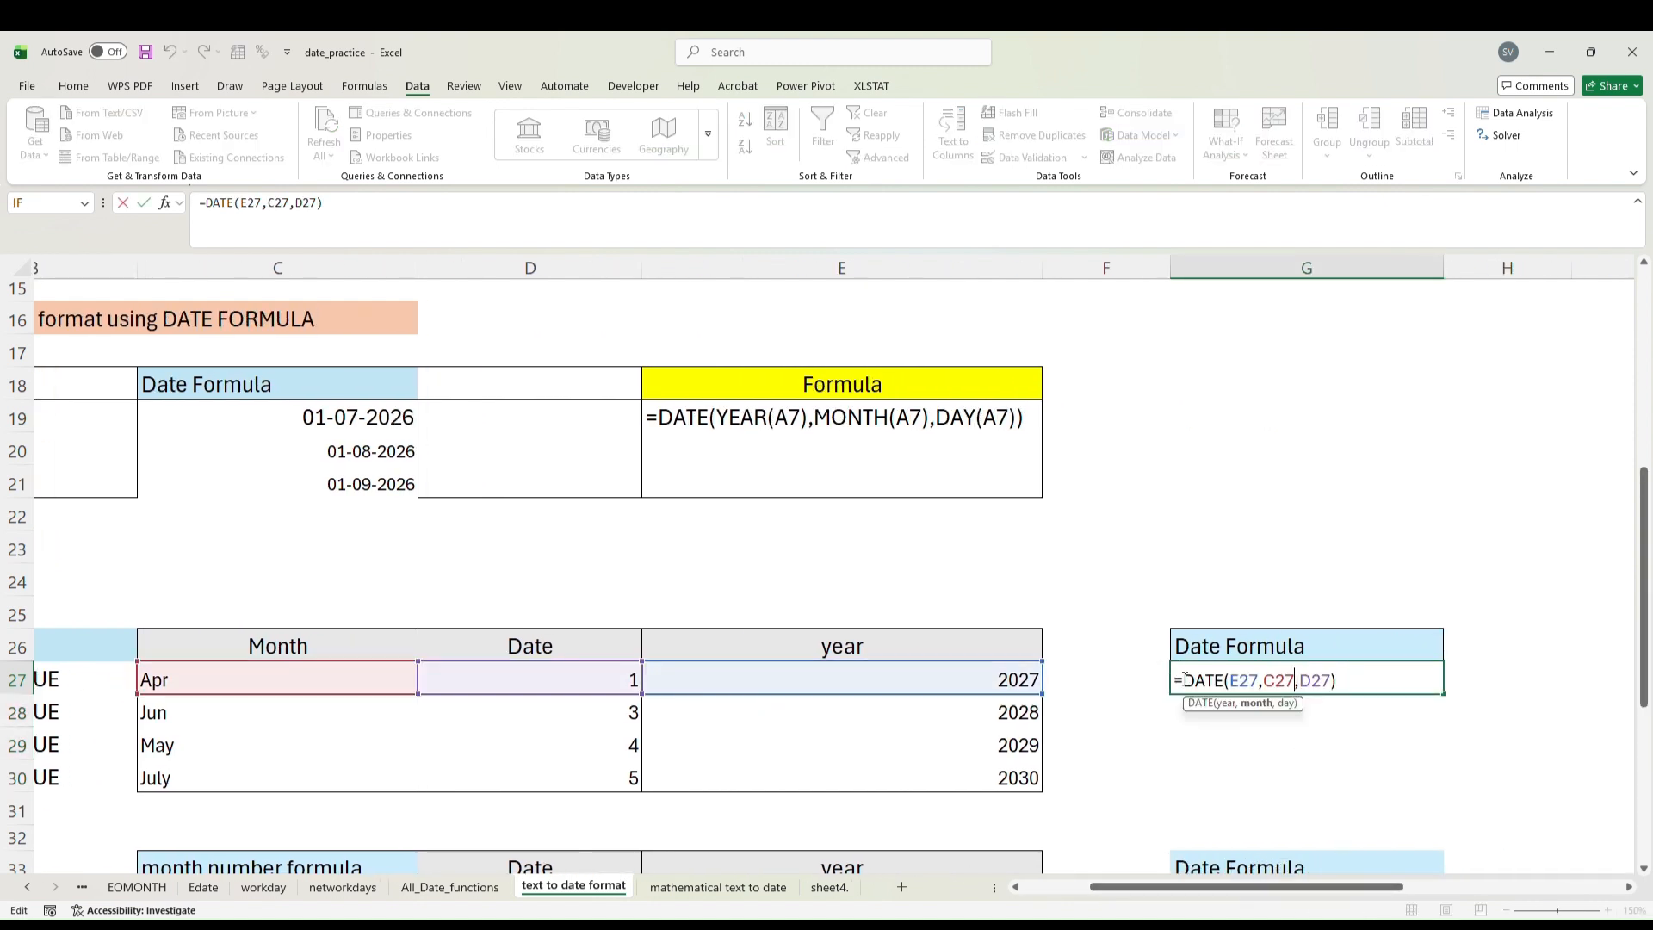
pyautogui.click(160, 414)
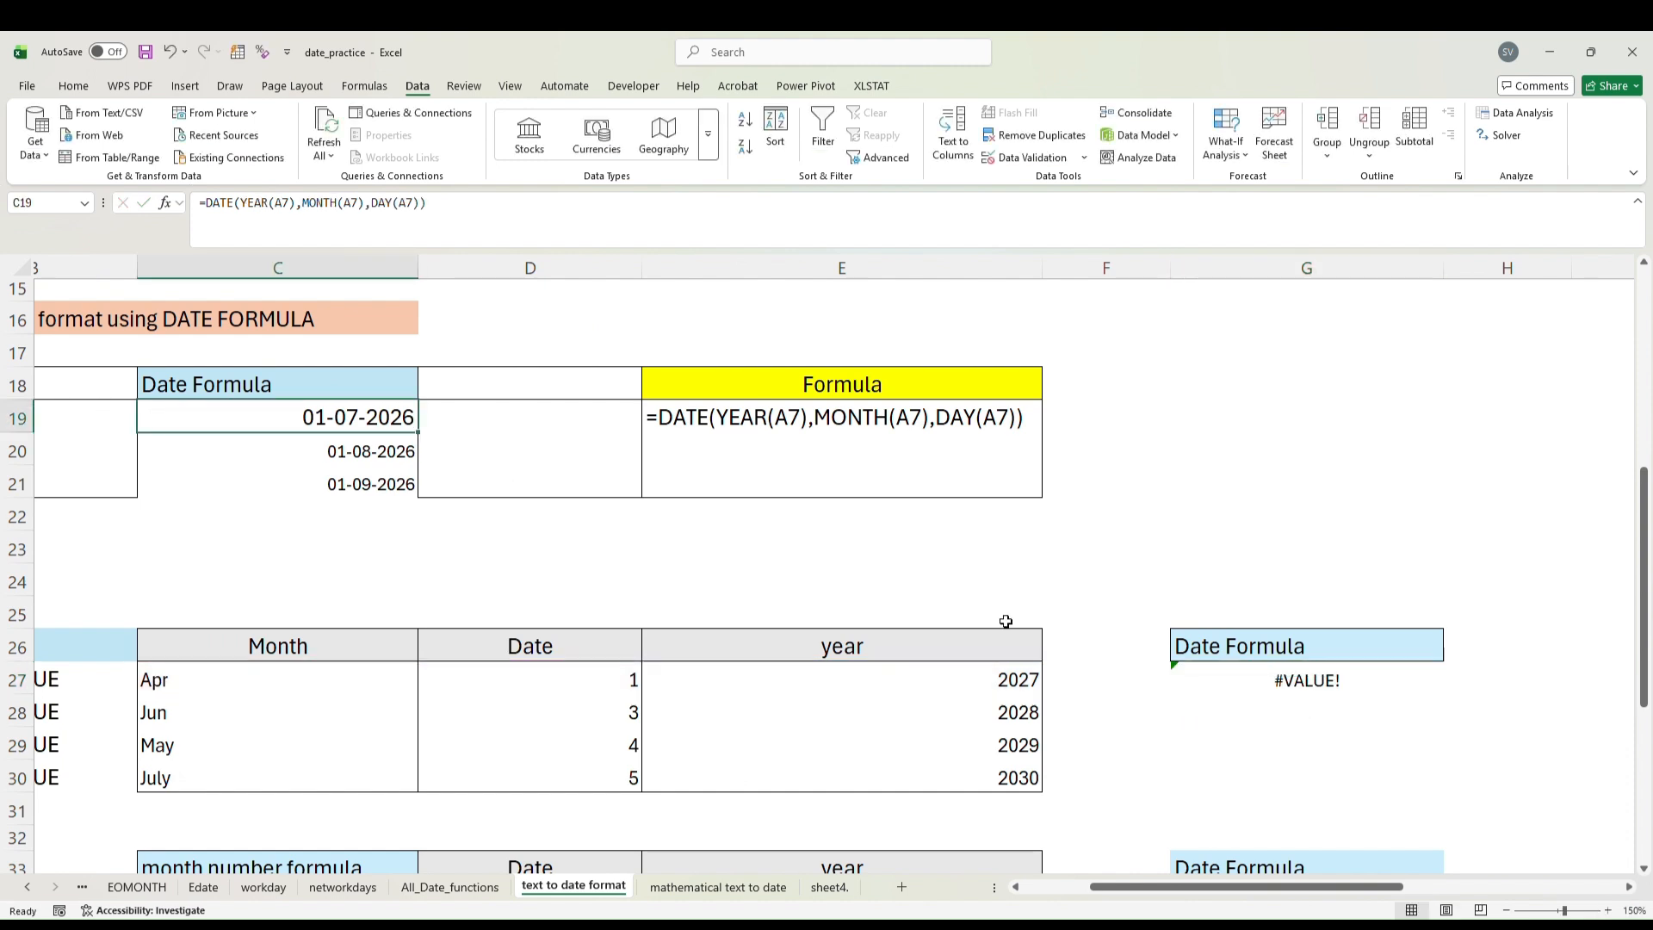
pyautogui.click(1327, 682)
pyautogui.doubleClick(1327, 682)
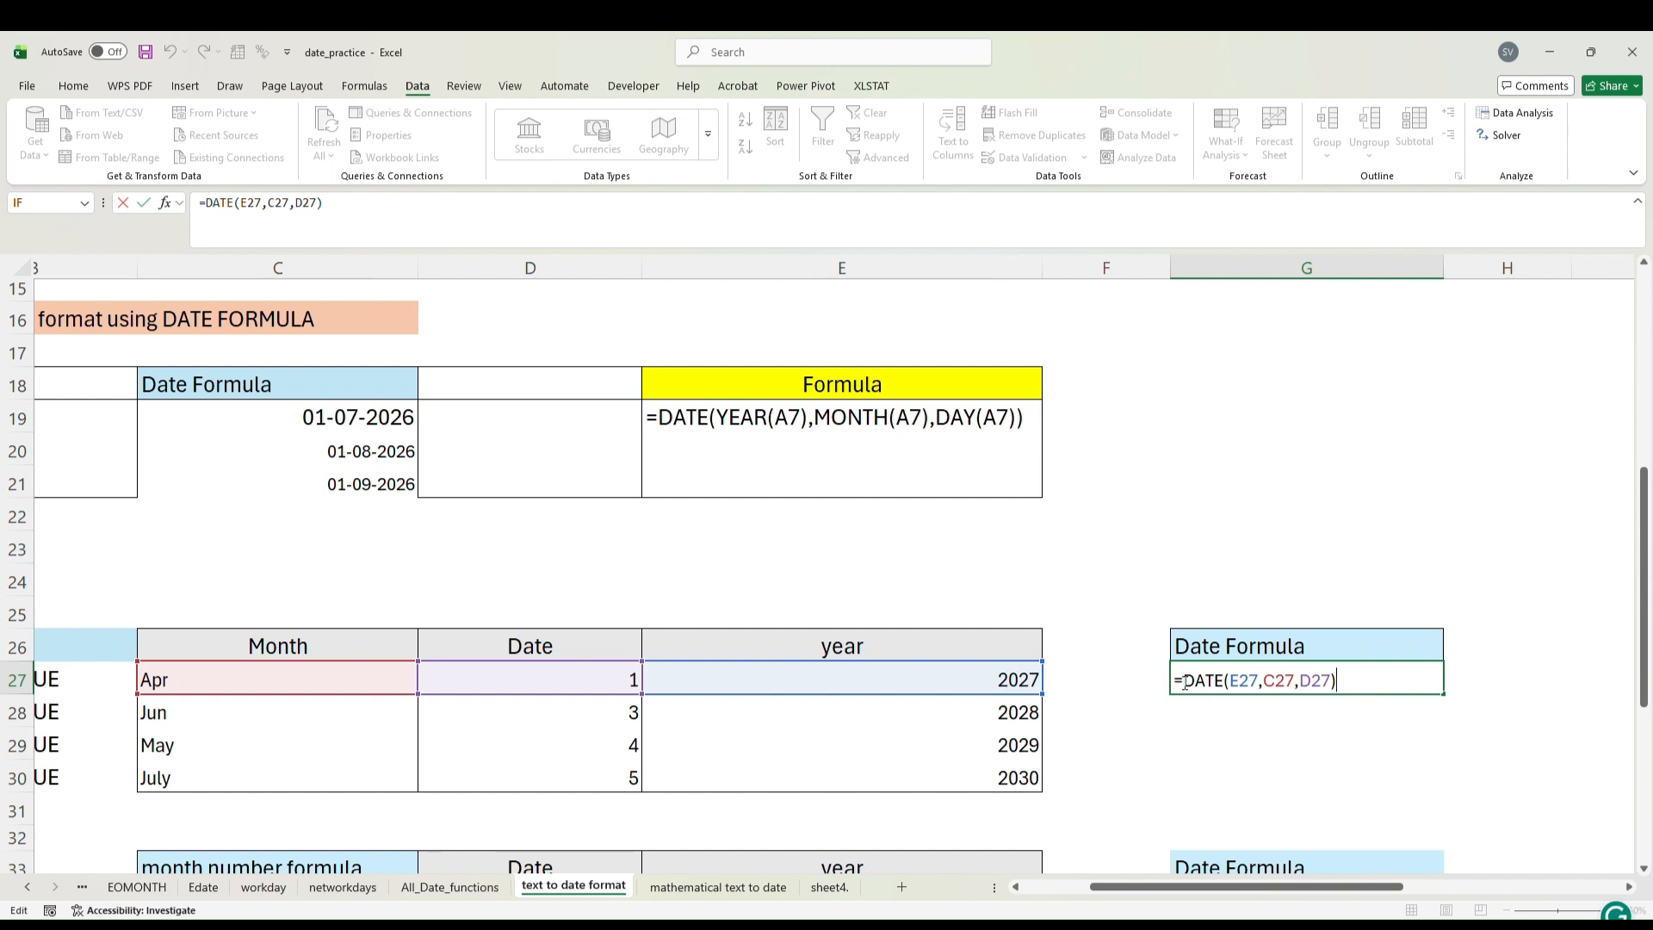
pyautogui.click(229, 683)
pyautogui.doubleClick(1237, 680)
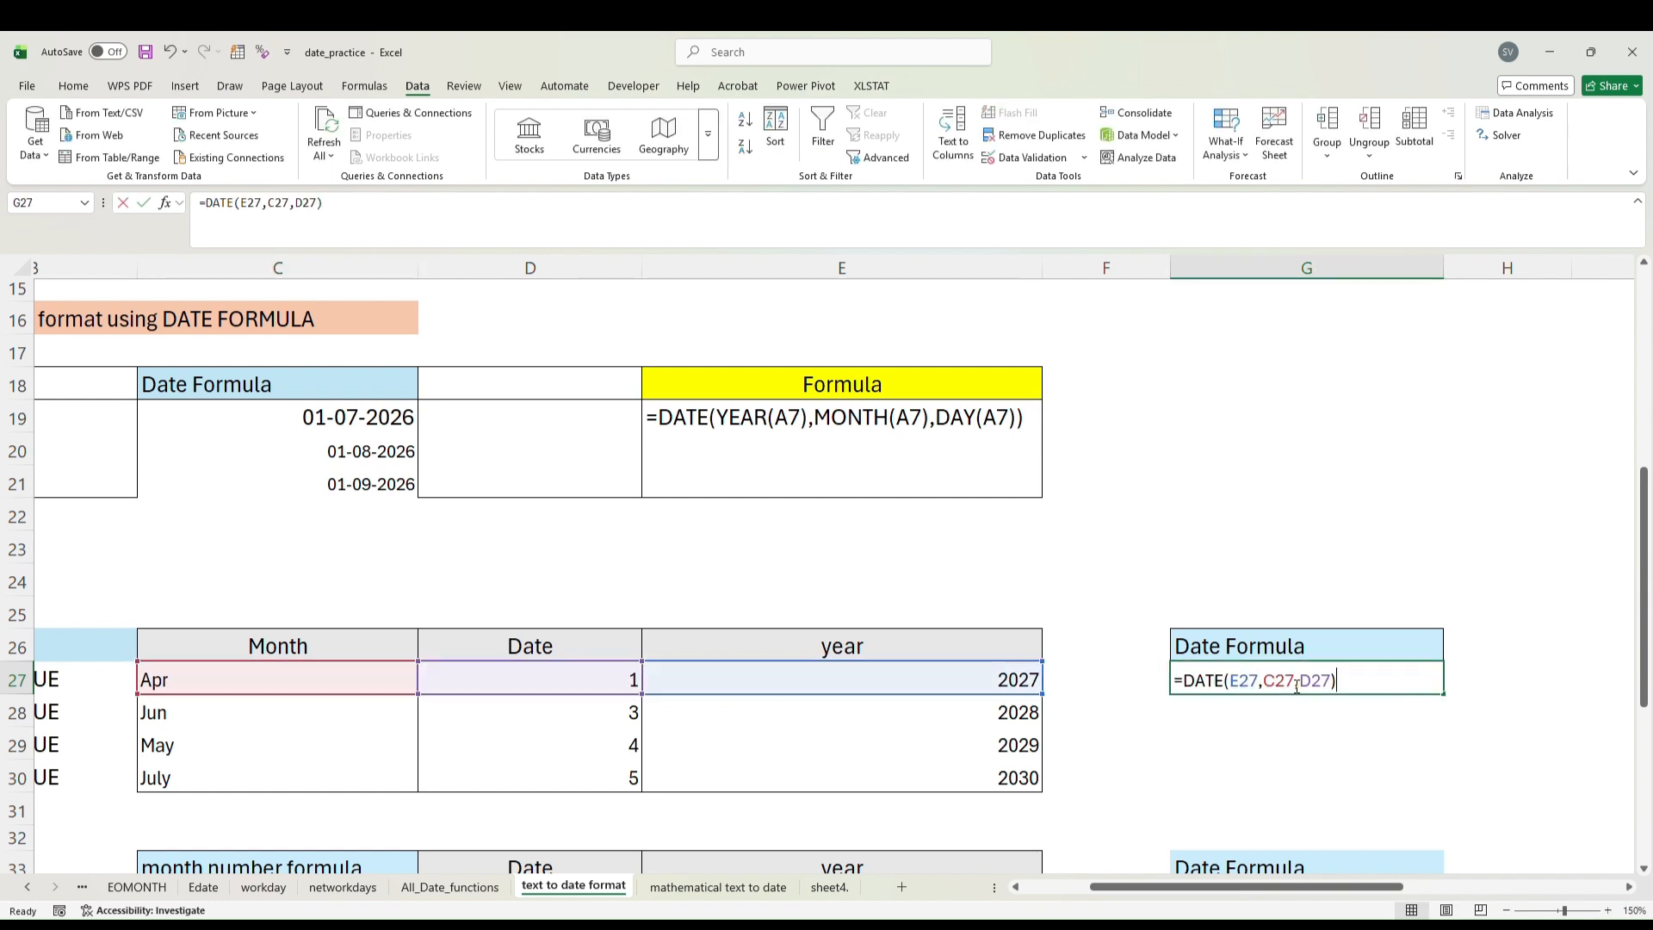
# Enter a DATE formula in G28 that takes the year from E28, the month from C28 and the day from D28.
pyautogui.click(1314, 716)
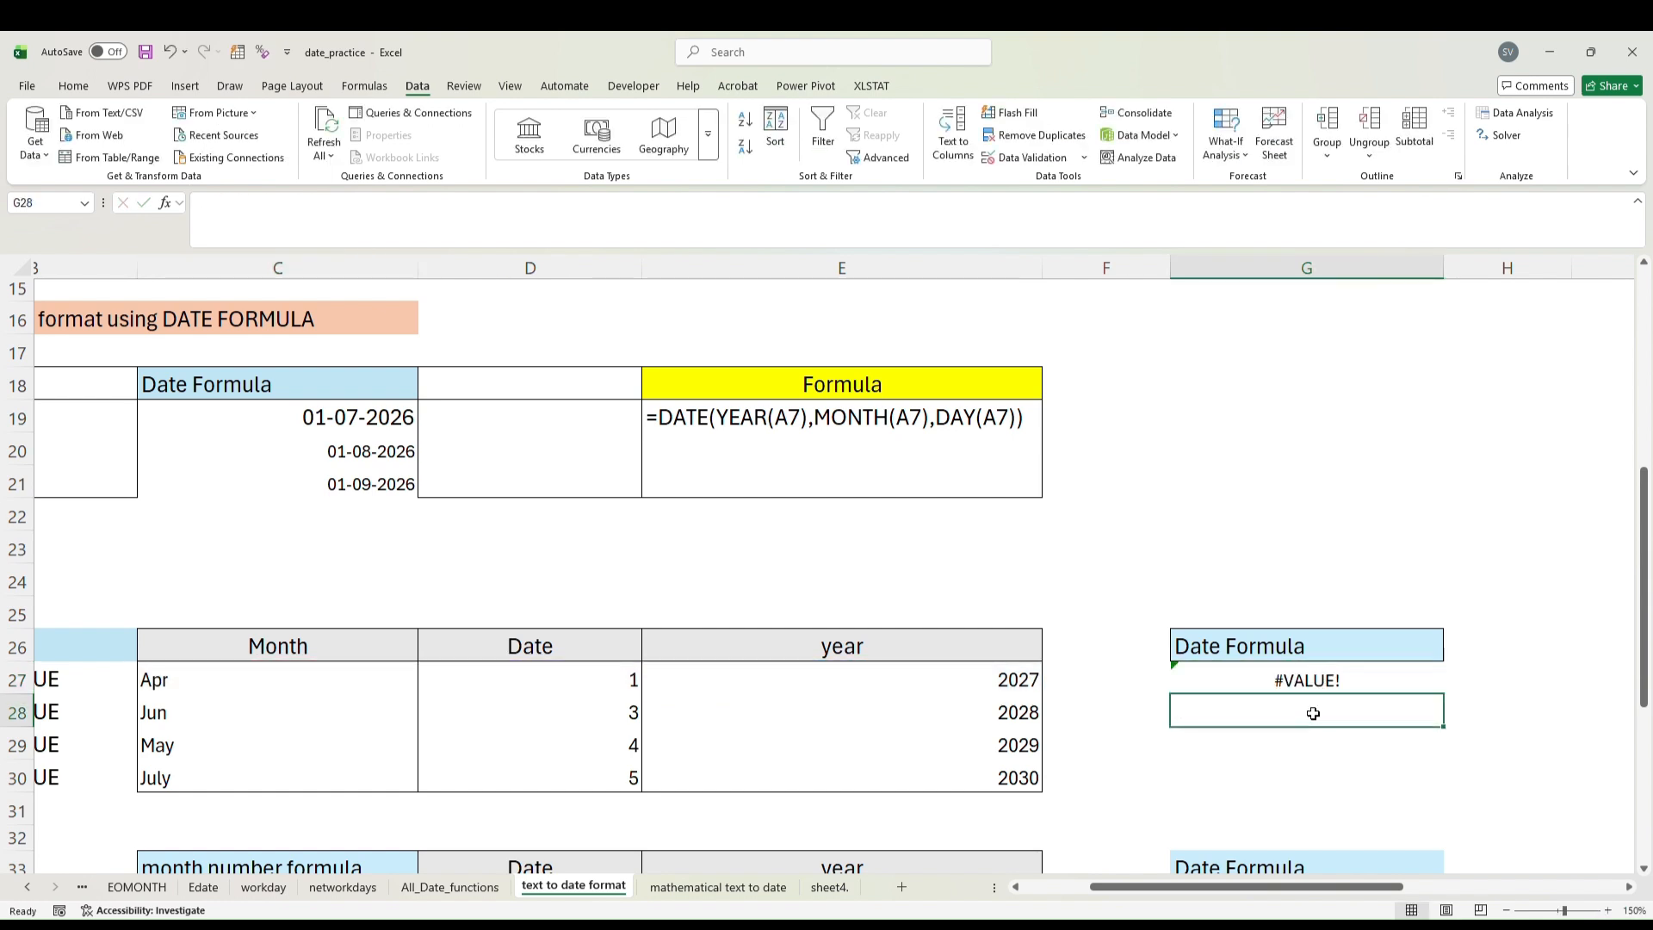
pyautogui.click(1310, 682)
pyautogui.click(1308, 709)
pyautogui.write('=date')
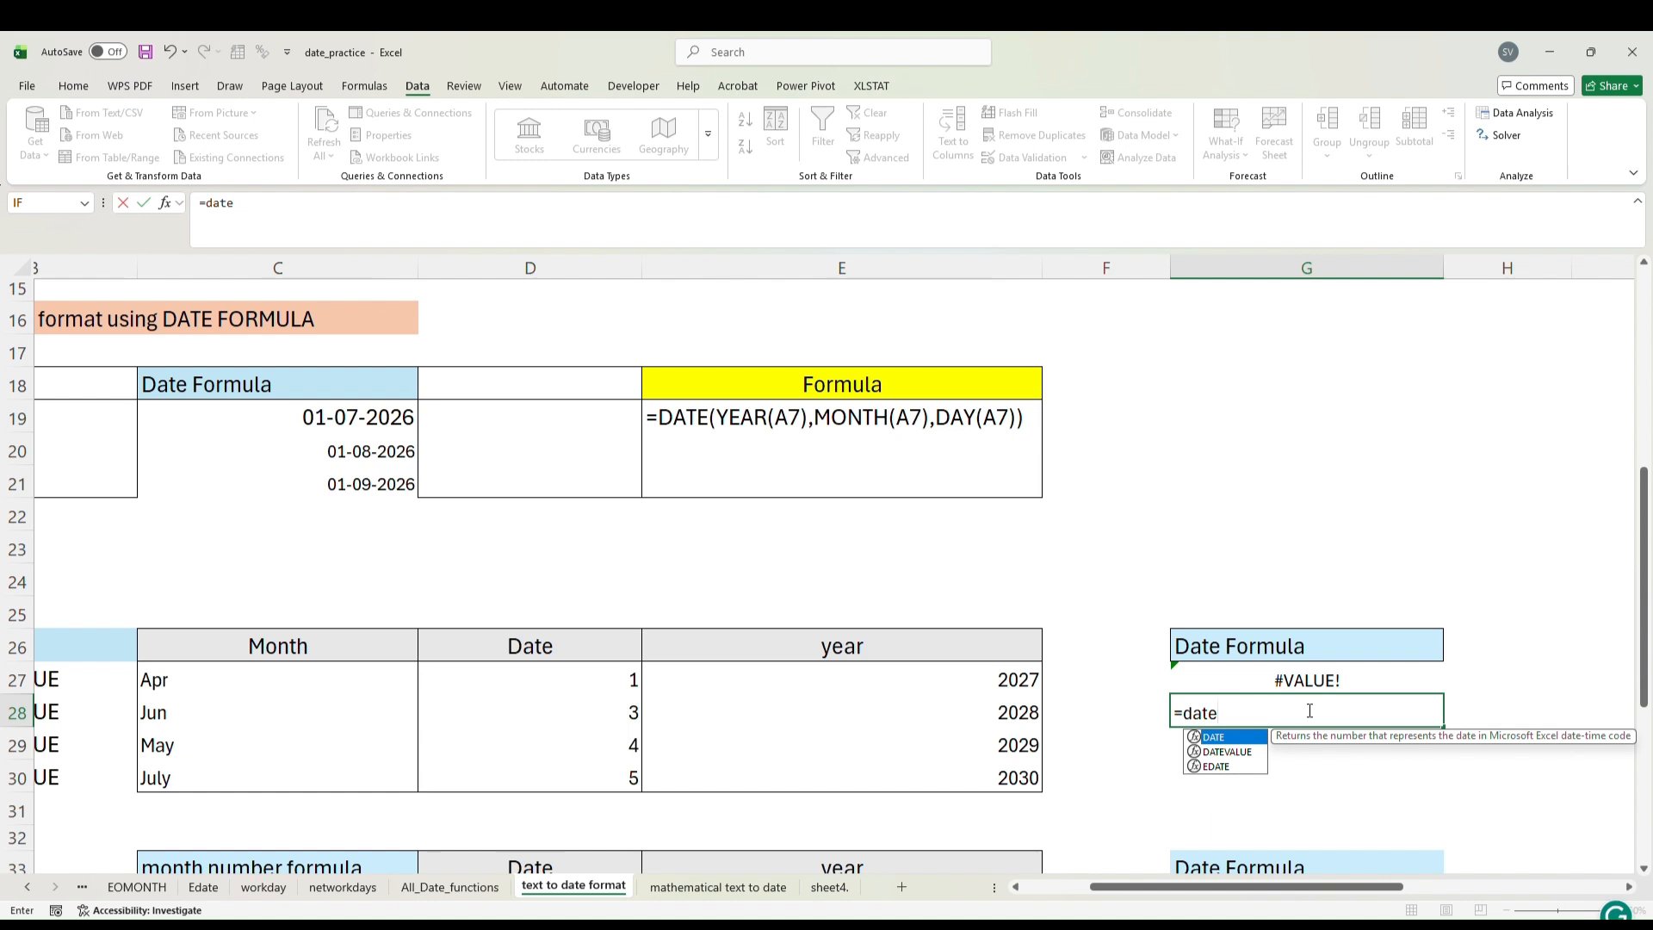
pyautogui.write('(')
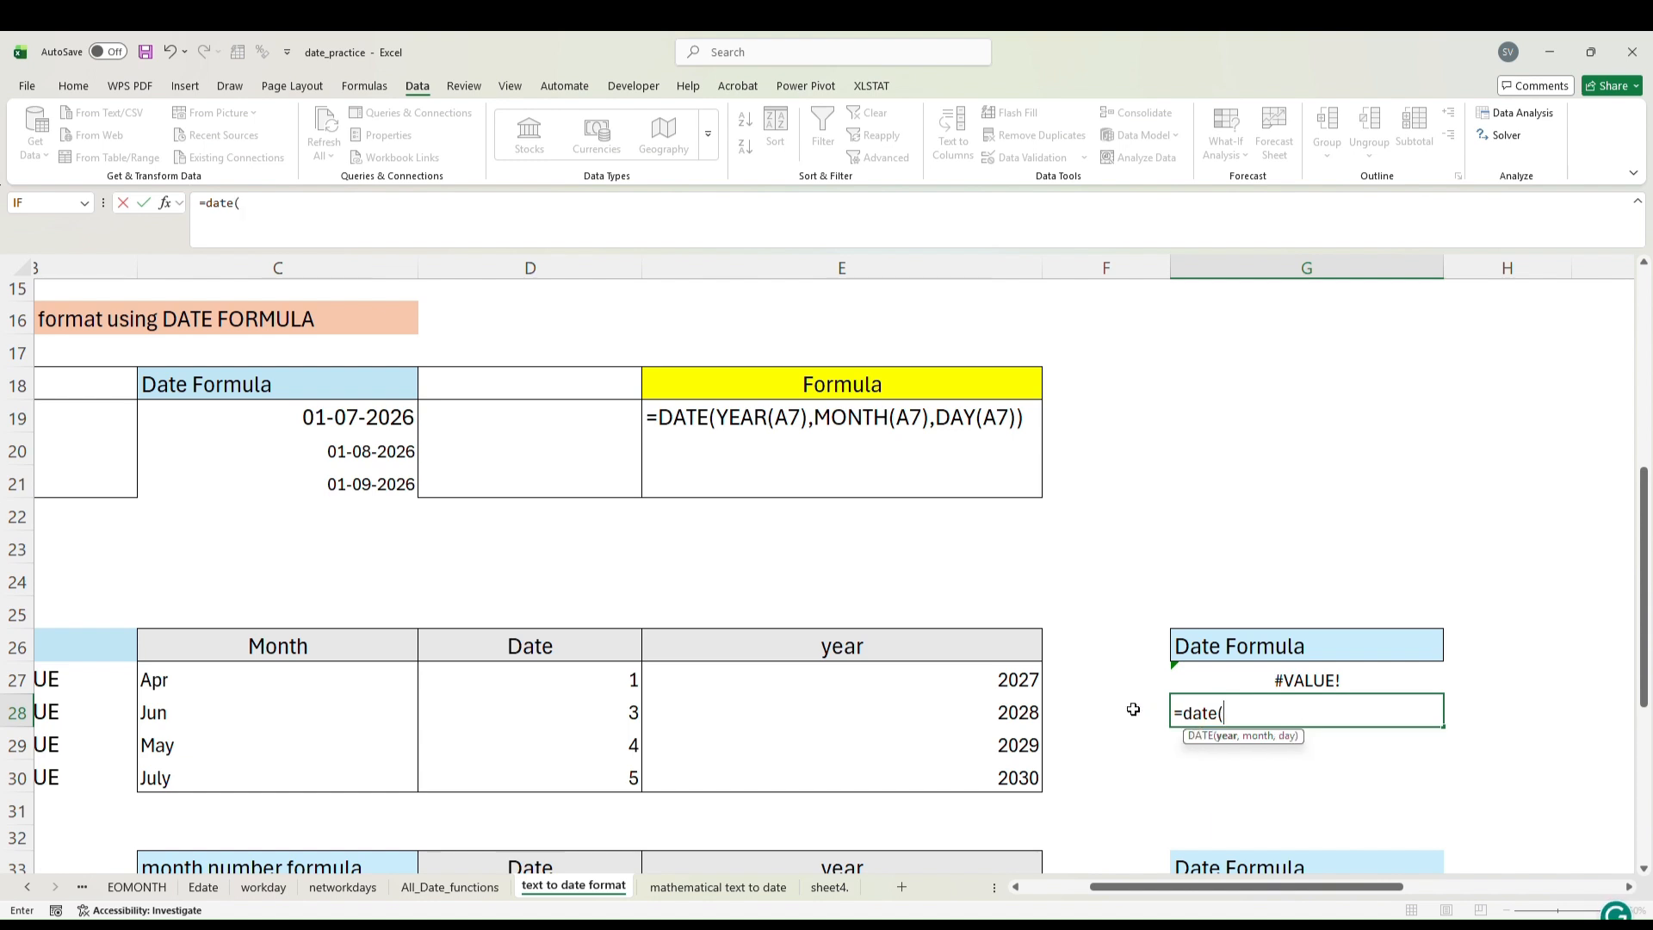
pyautogui.click(1004, 713)
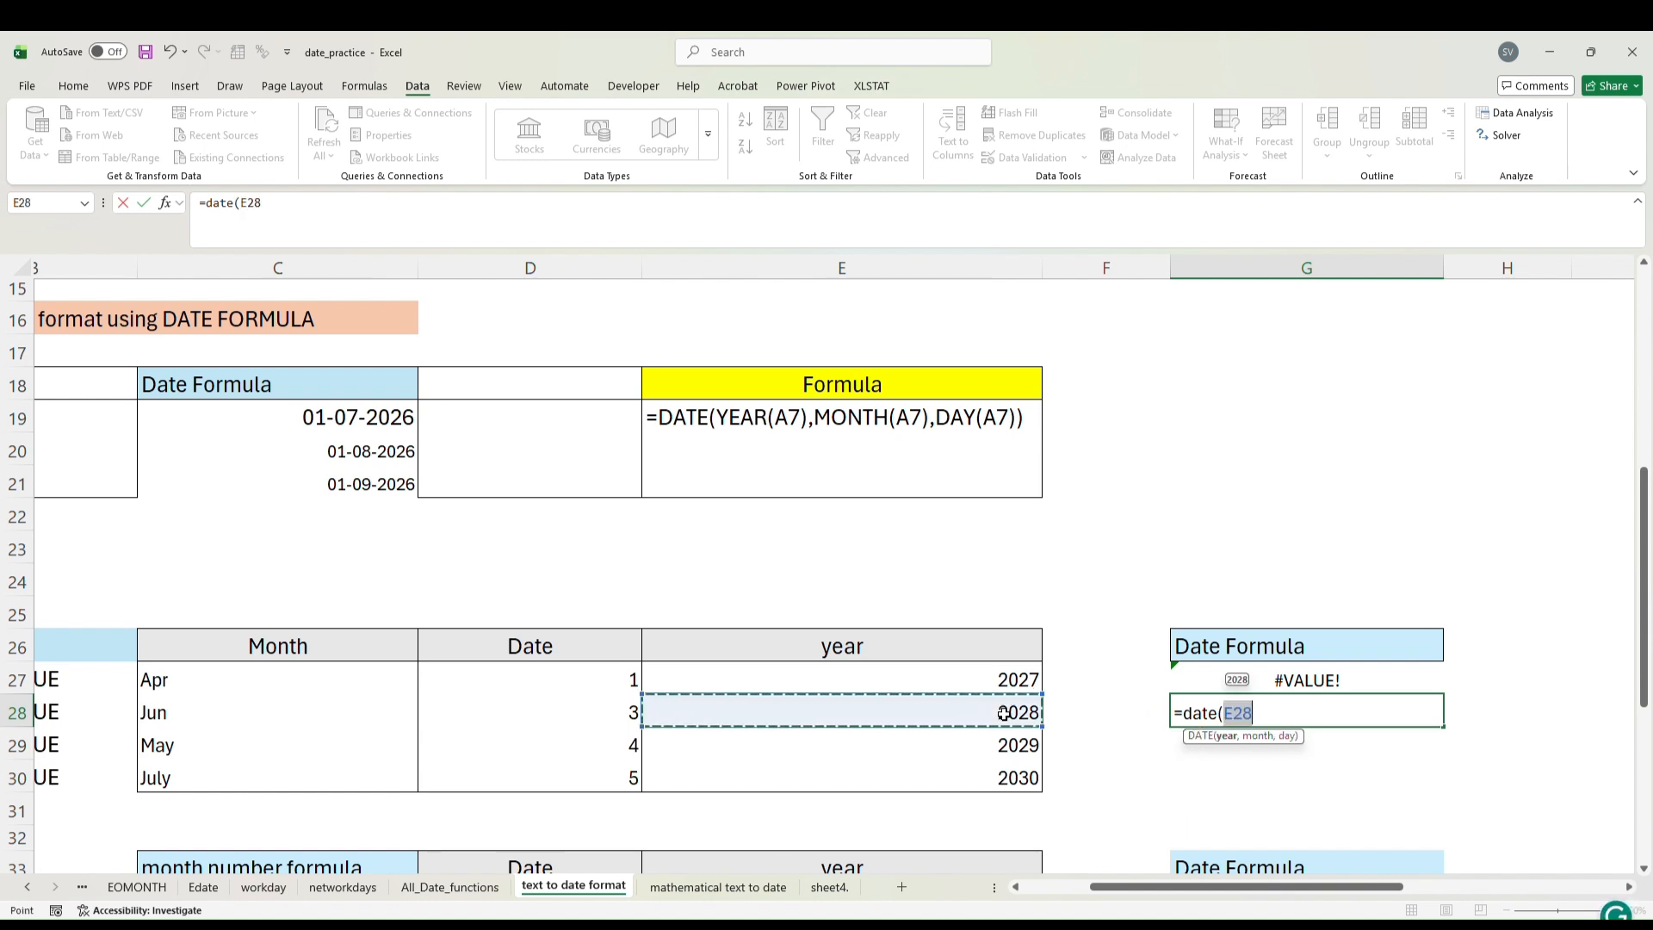
pyautogui.write(',')
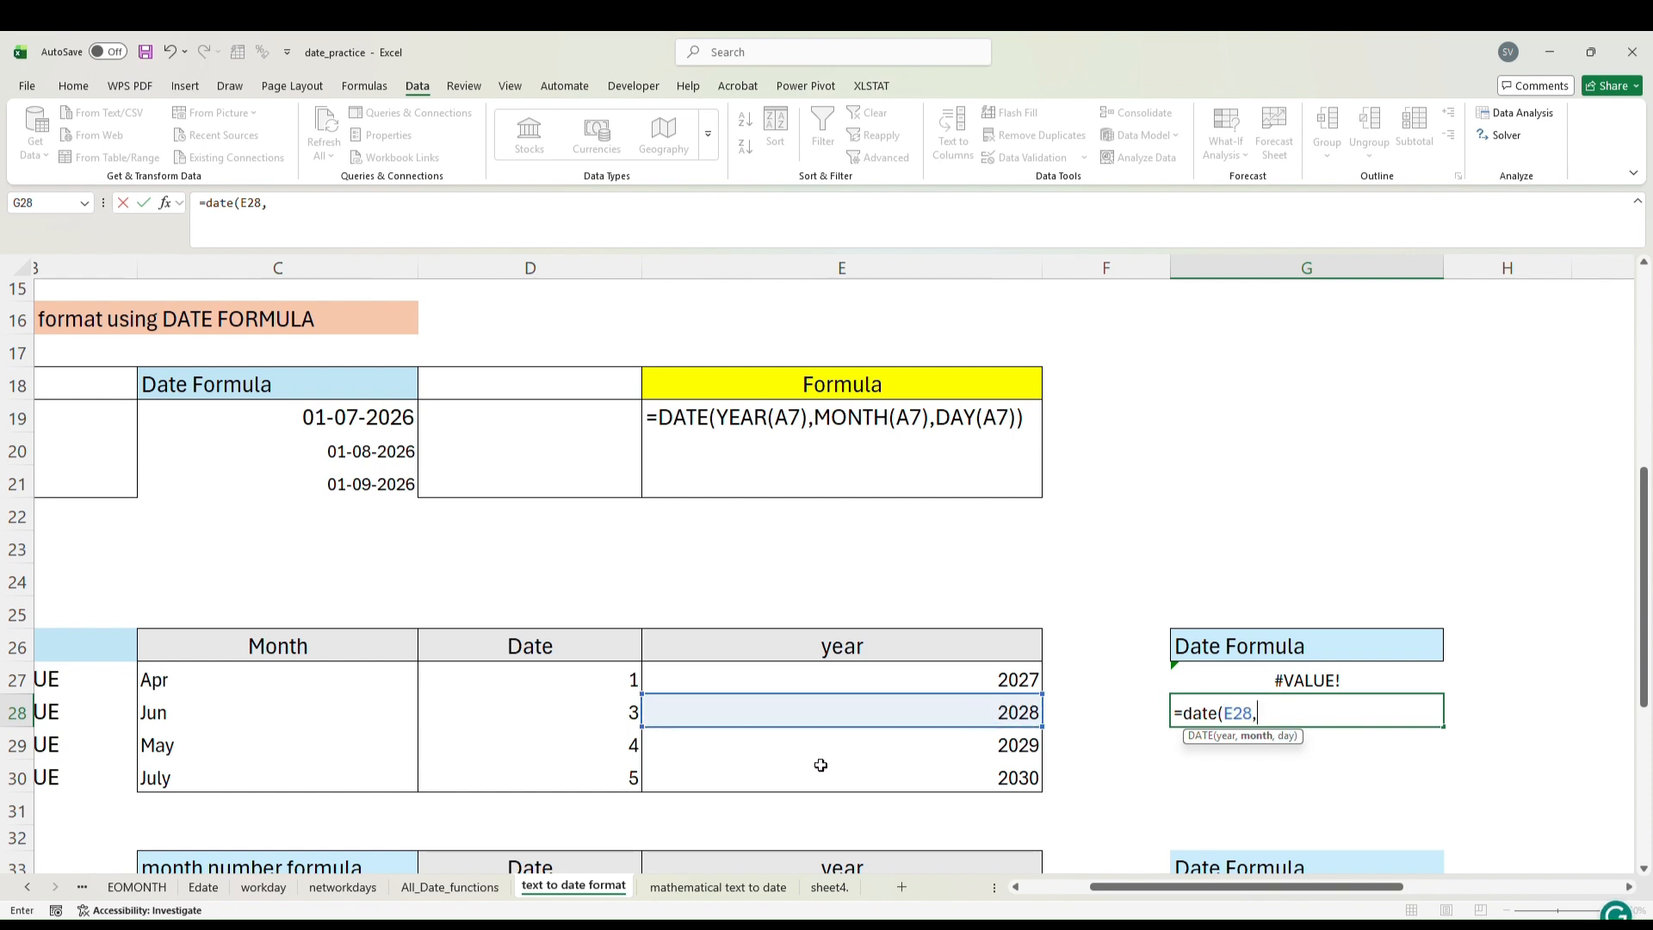
pyautogui.click(178, 714)
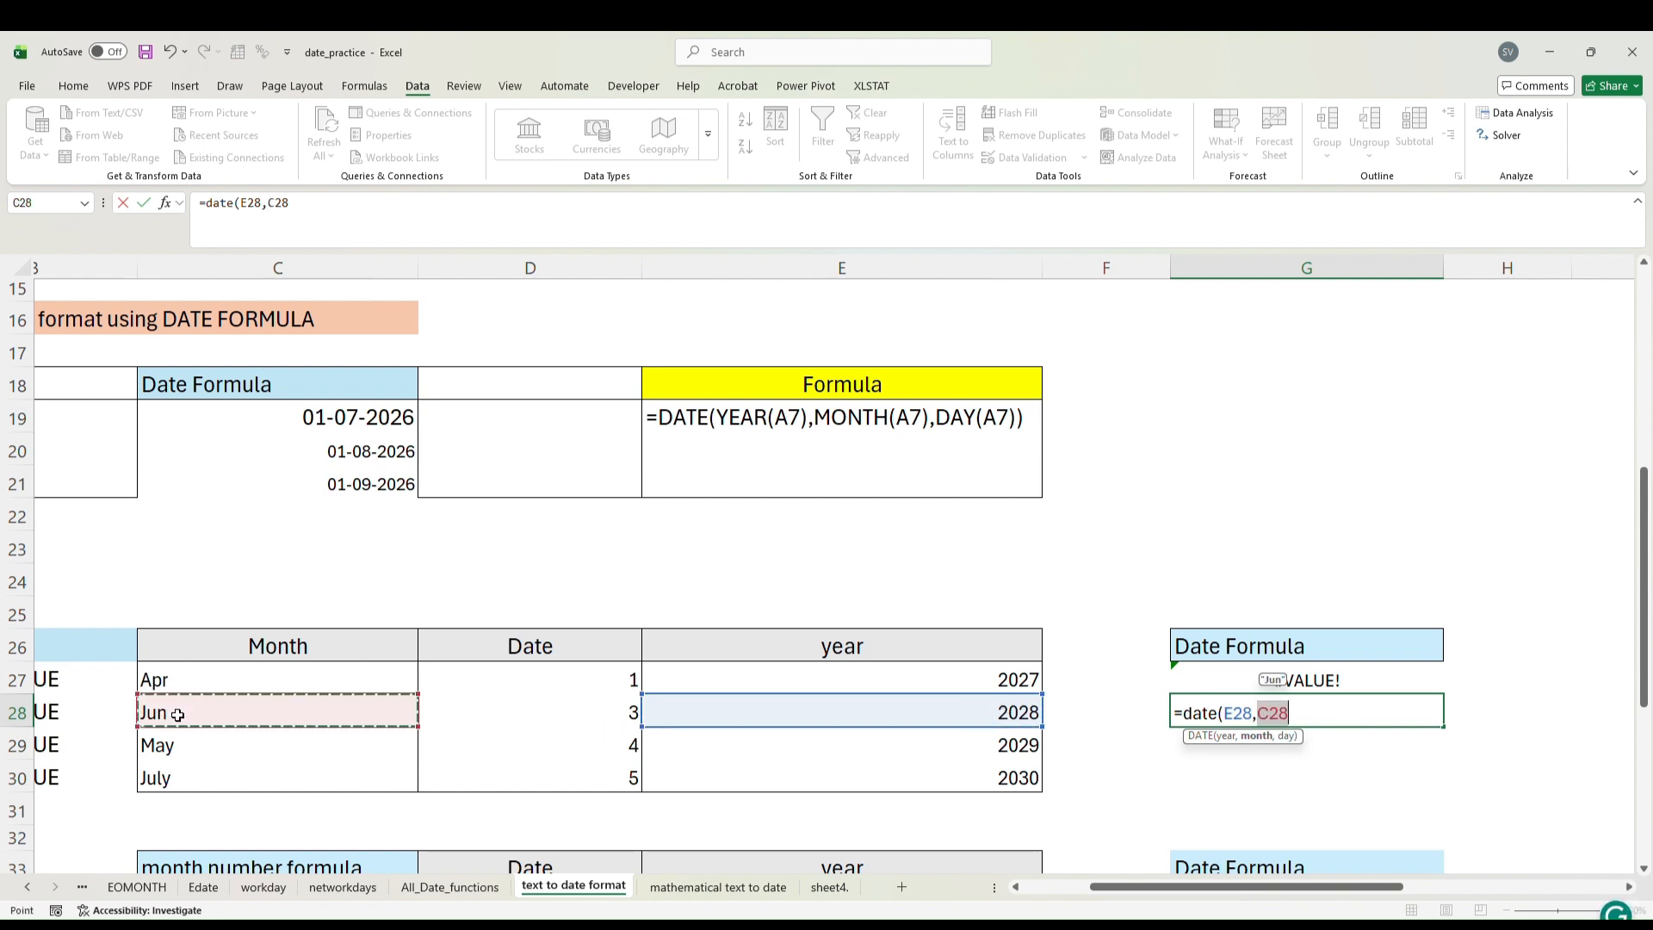
pyautogui.write(',')
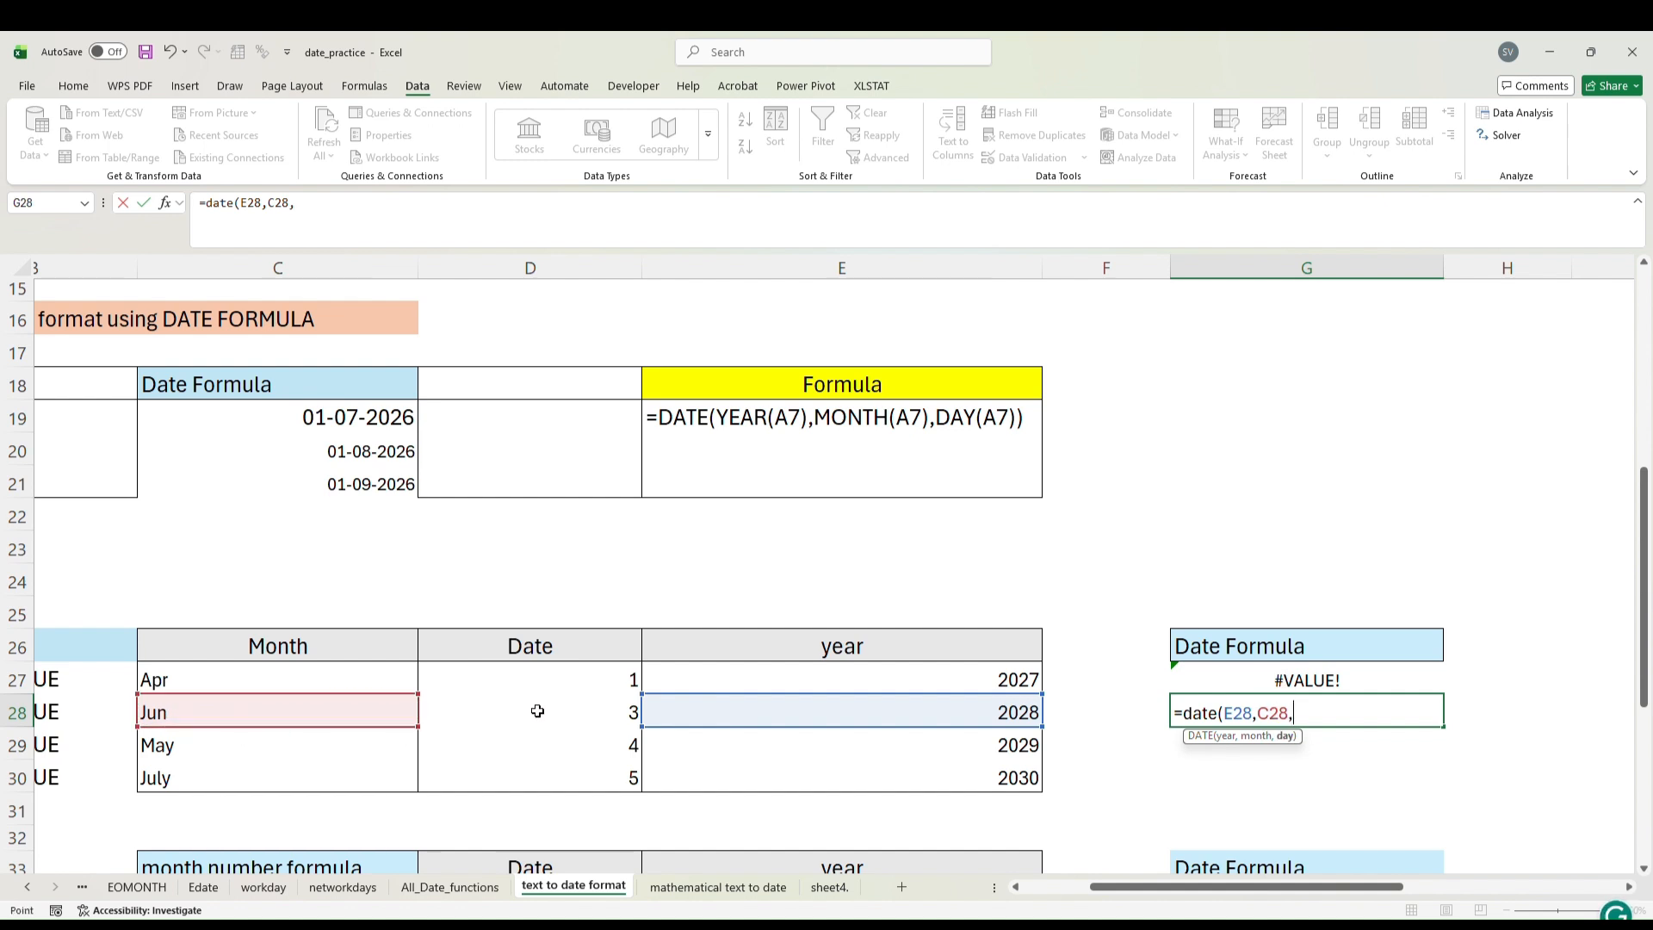
pyautogui.click(538, 712)
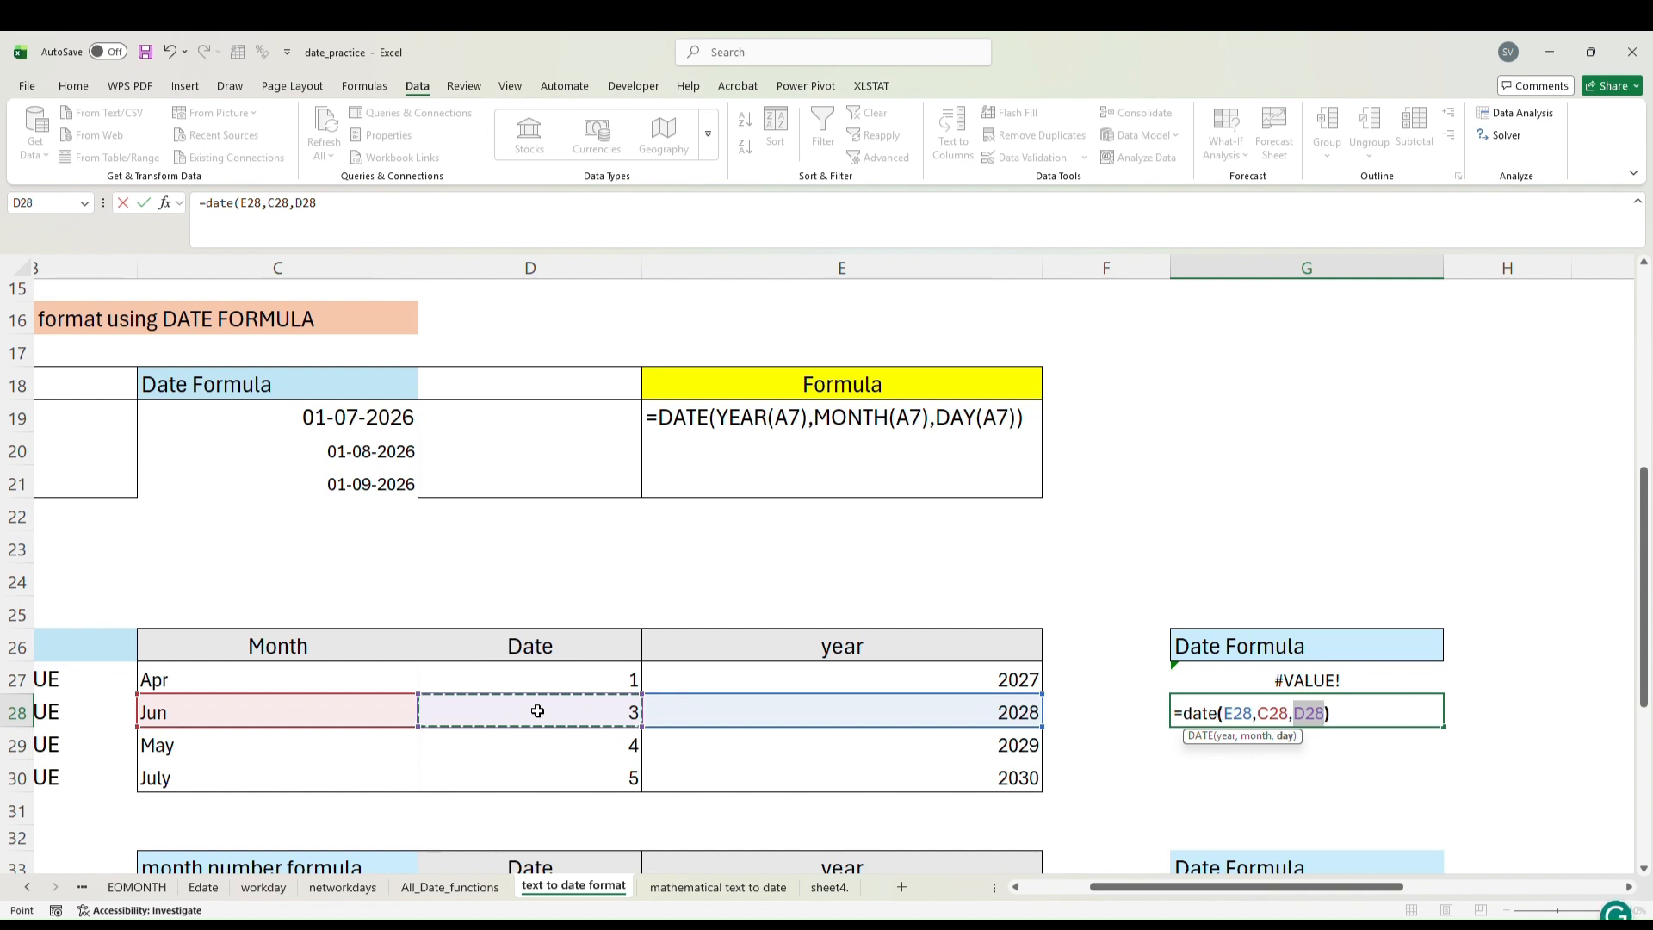
pyautogui.write(')')
pyautogui.press('Return')
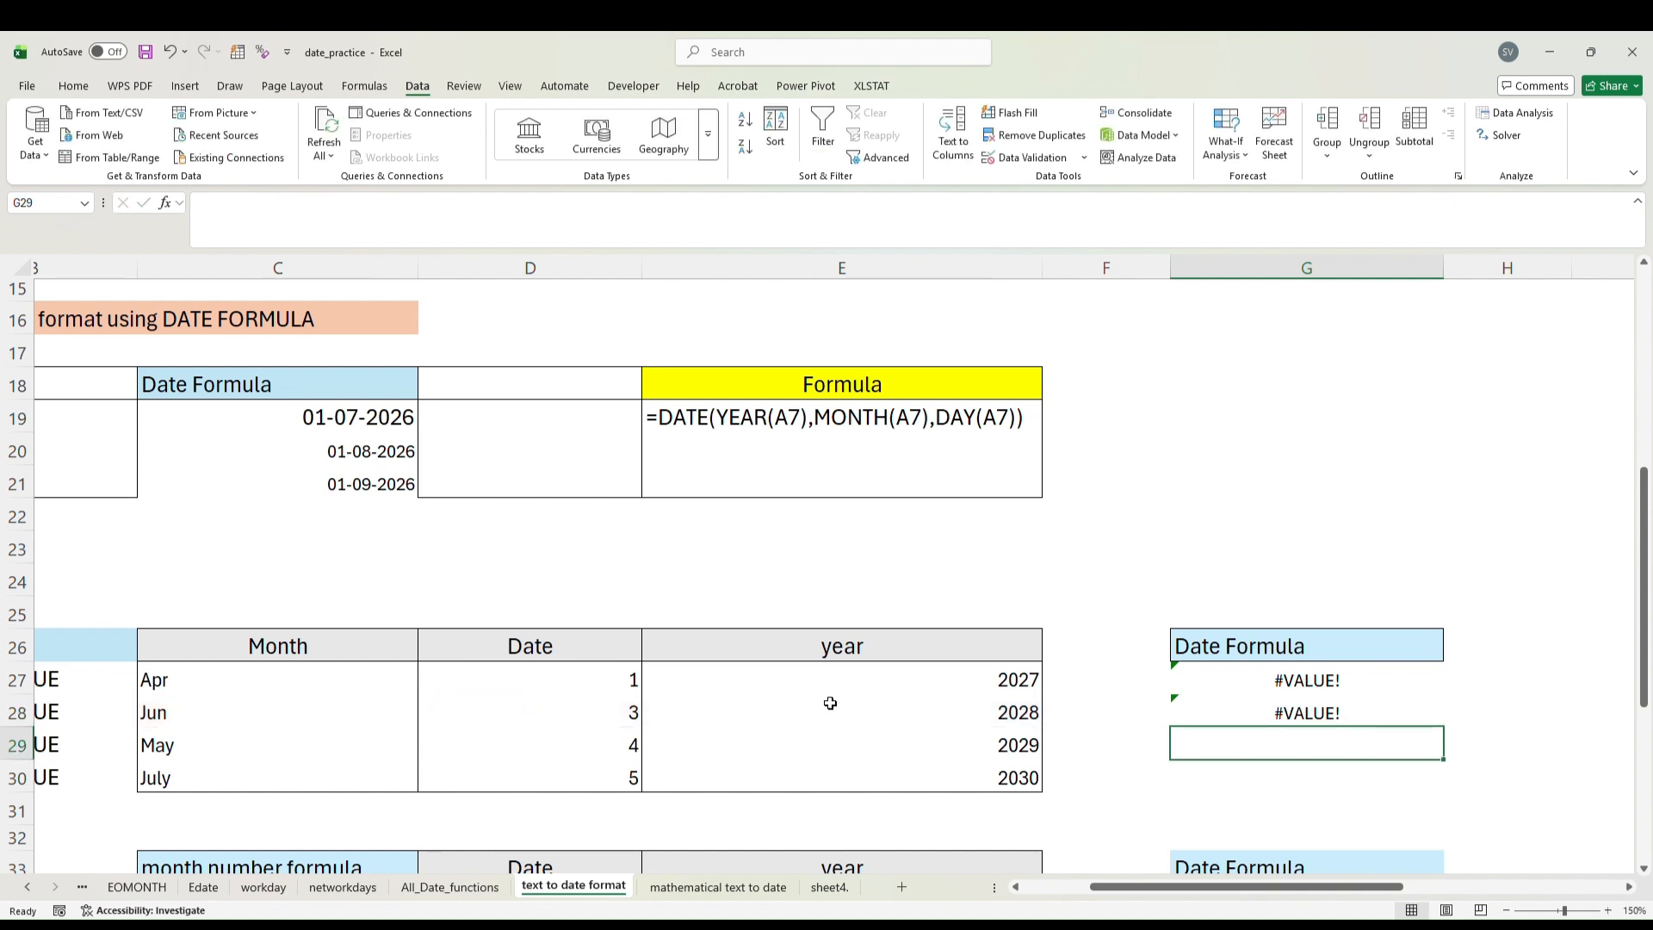
# Examine the year and month arguments of the DATE formula in G28, comparing its month text with the month number table below.
pyautogui.click(1284, 714)
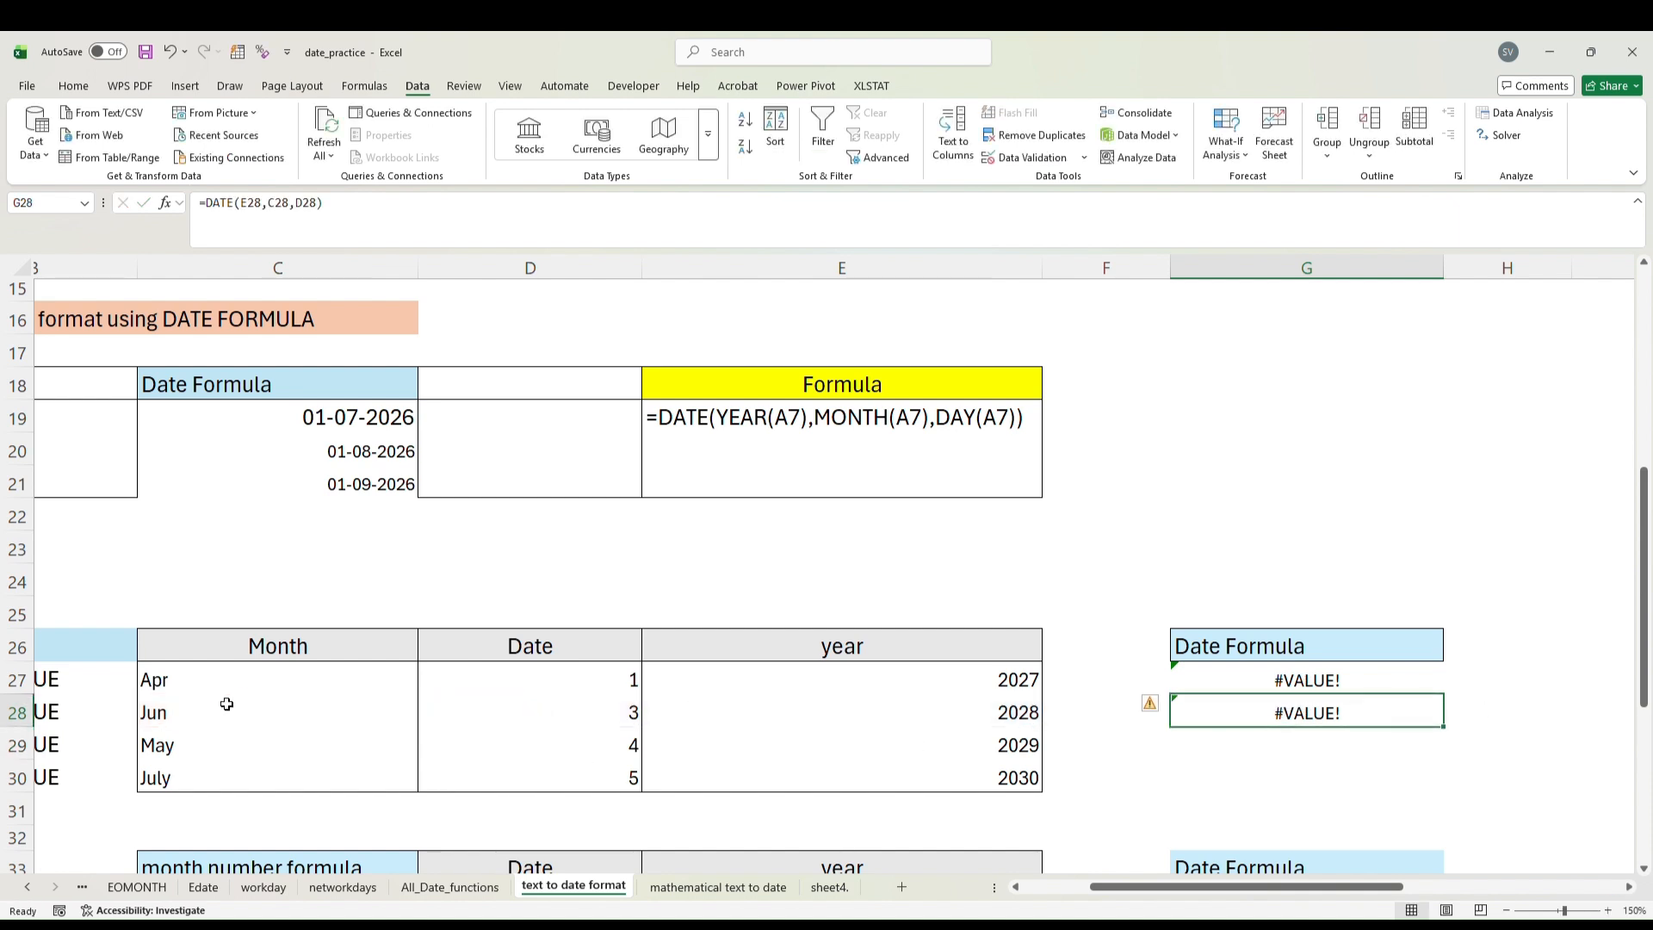
pyautogui.doubleClick(1187, 715)
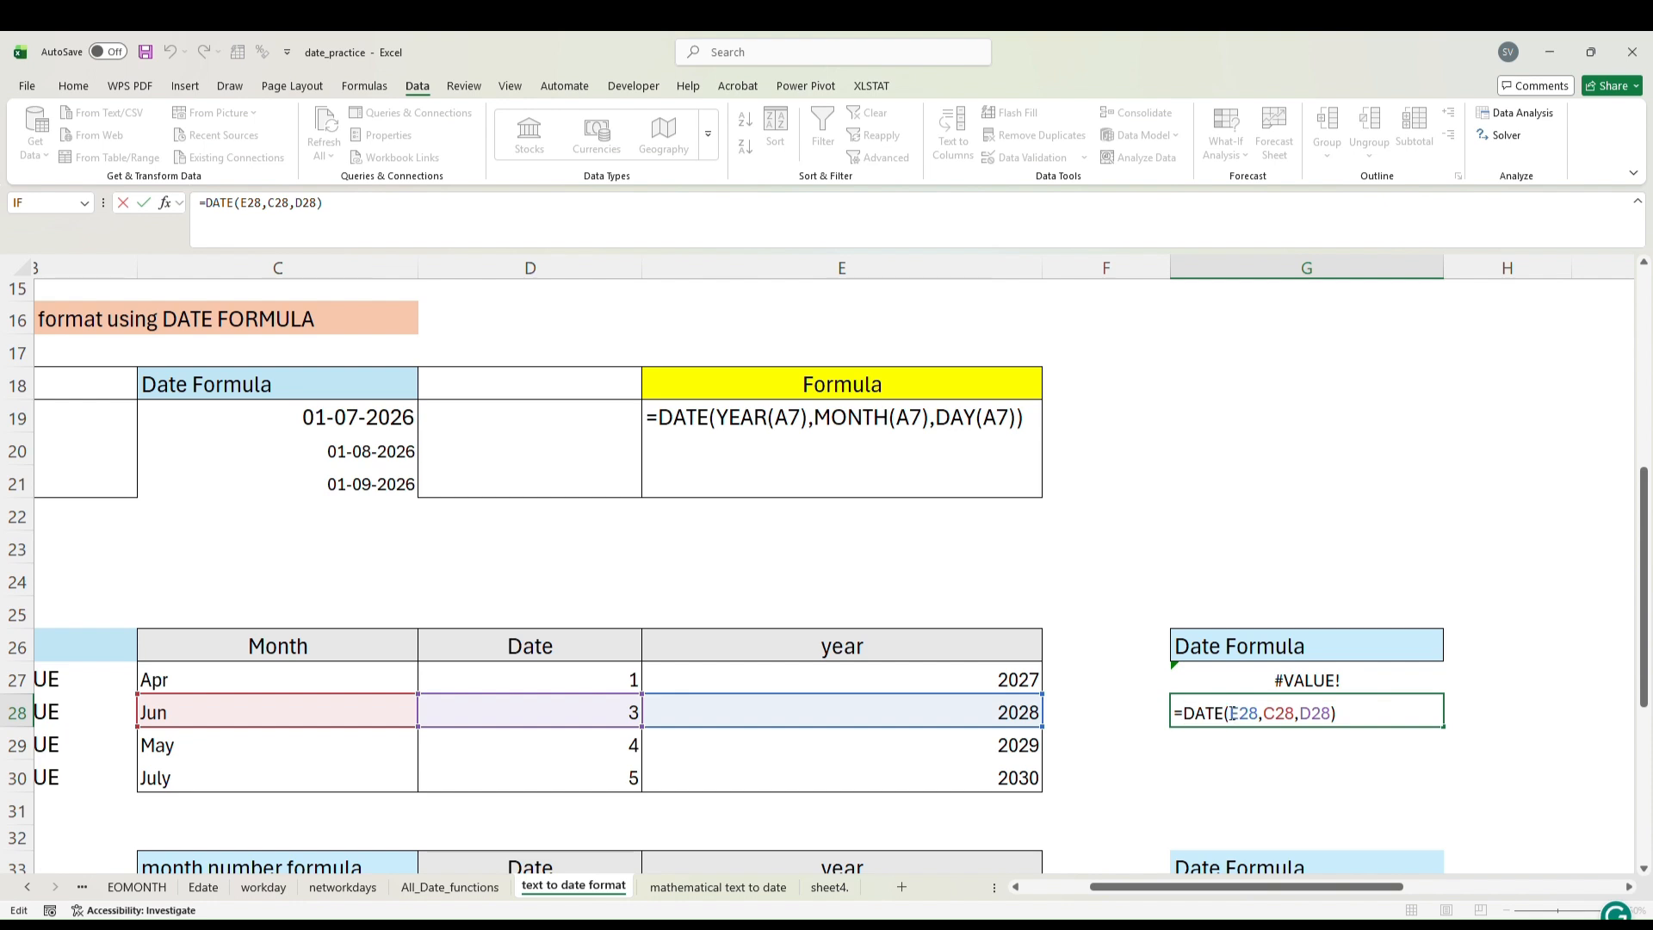
pyautogui.moveTo(1234, 713); pyautogui.dragTo(1249, 713)
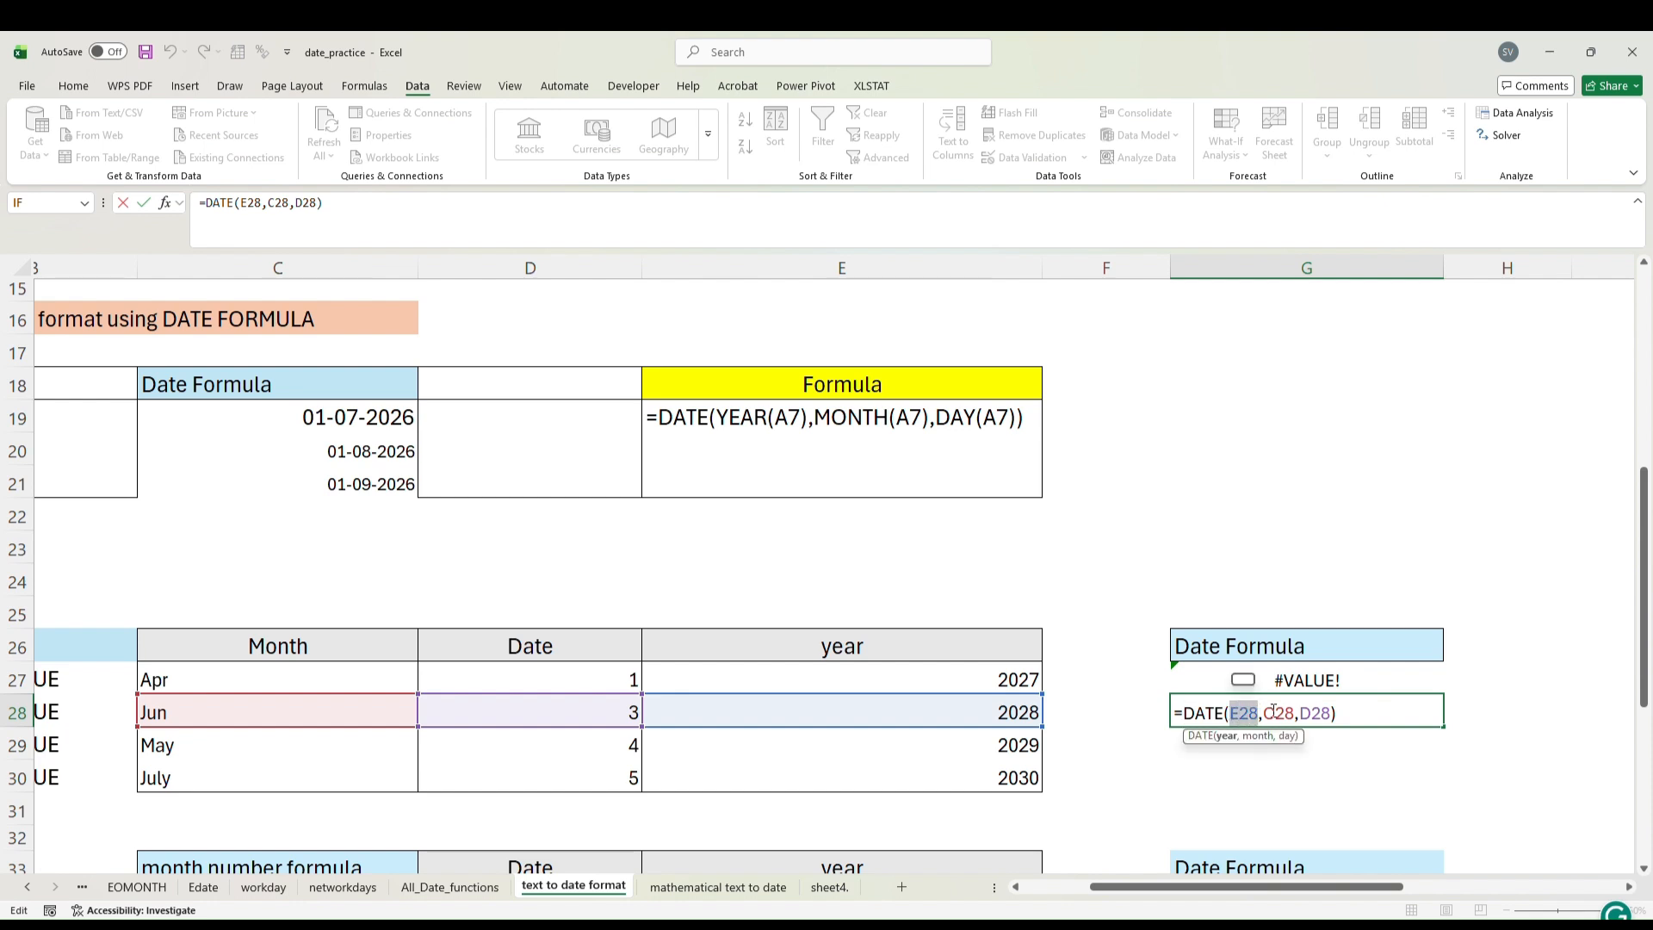
pyautogui.click(1264, 713)
pyautogui.moveTo(1264, 713); pyautogui.dragTo(1285, 713)
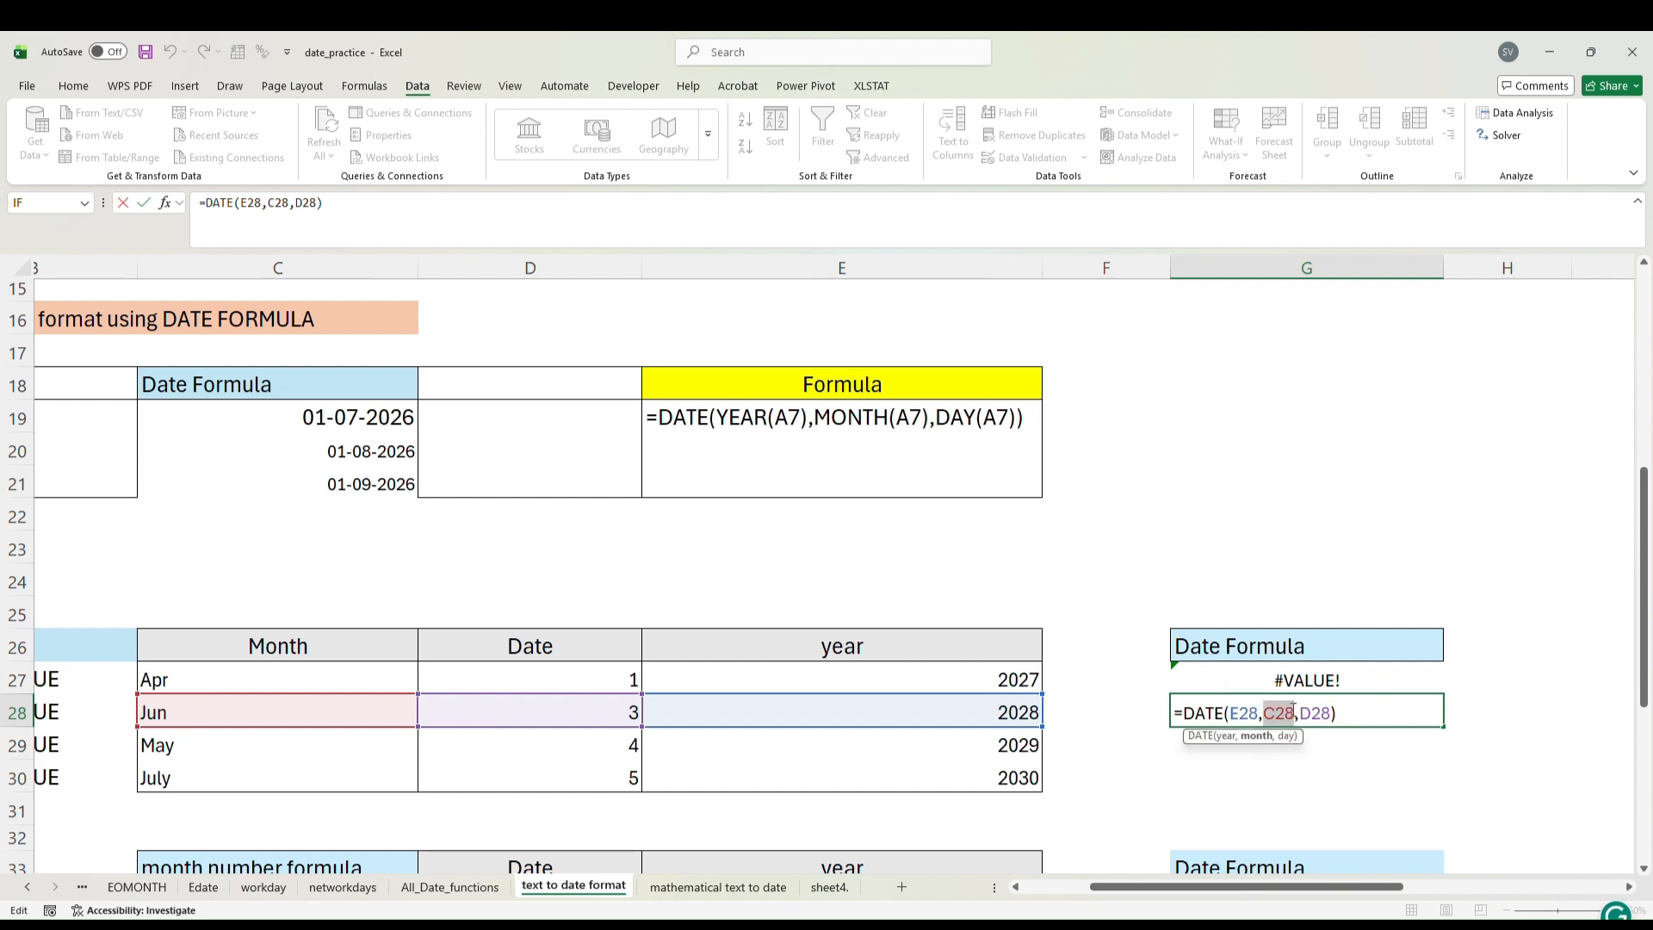
pyautogui.click(186, 721)
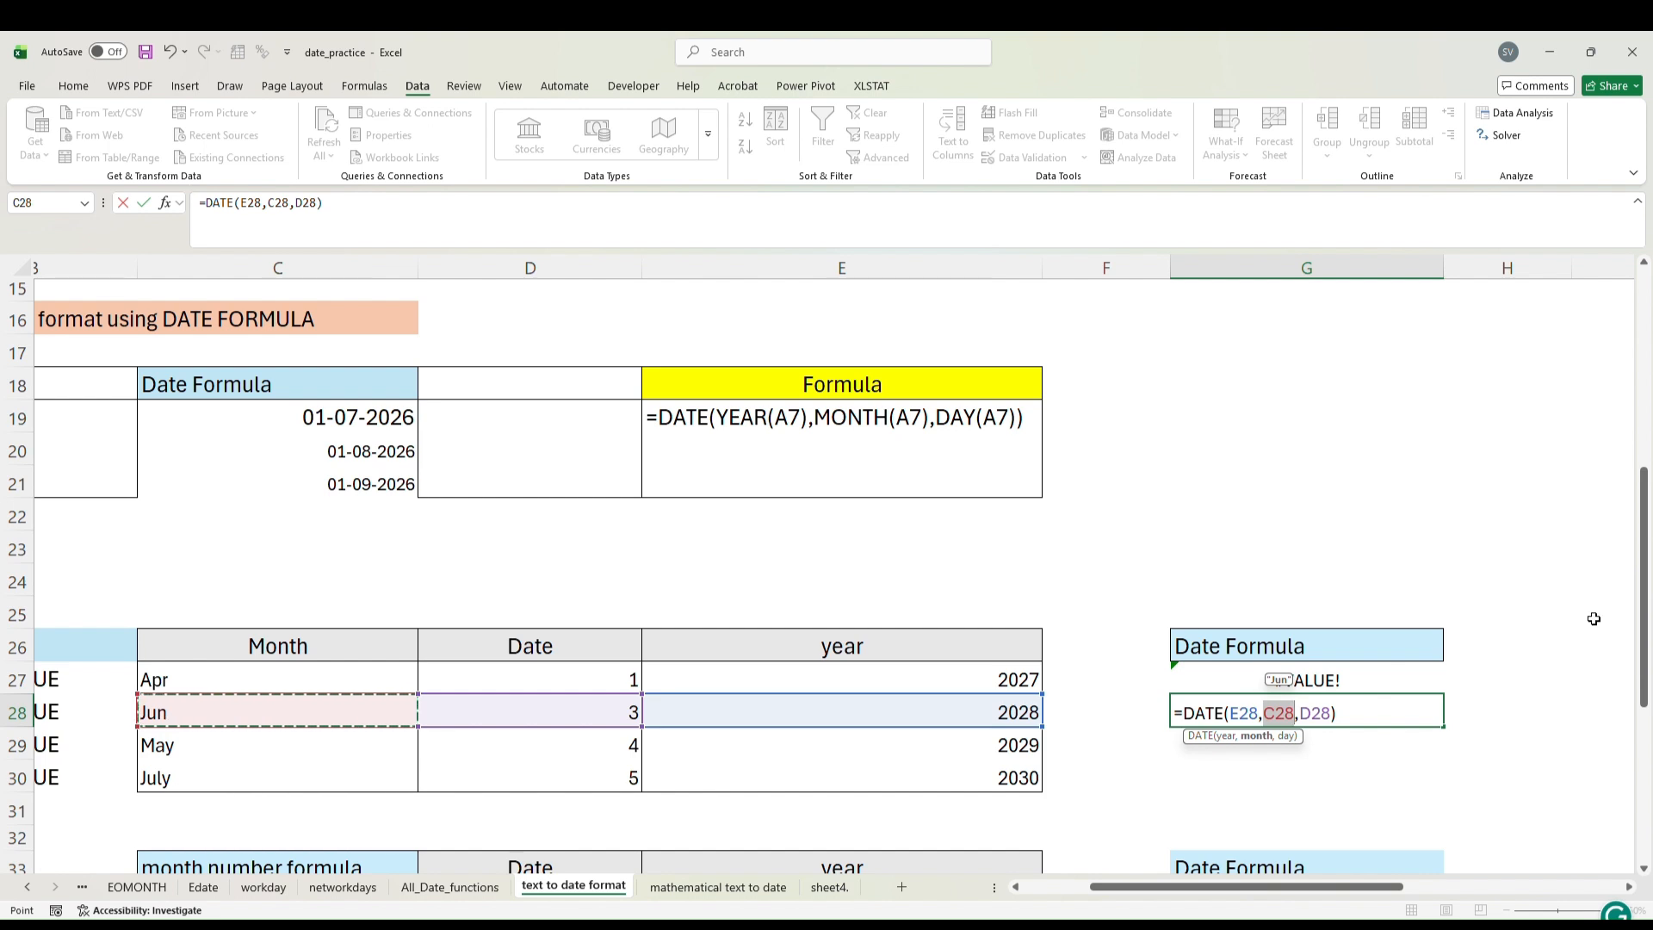
pyautogui.scroll(-2, 1647, 662)
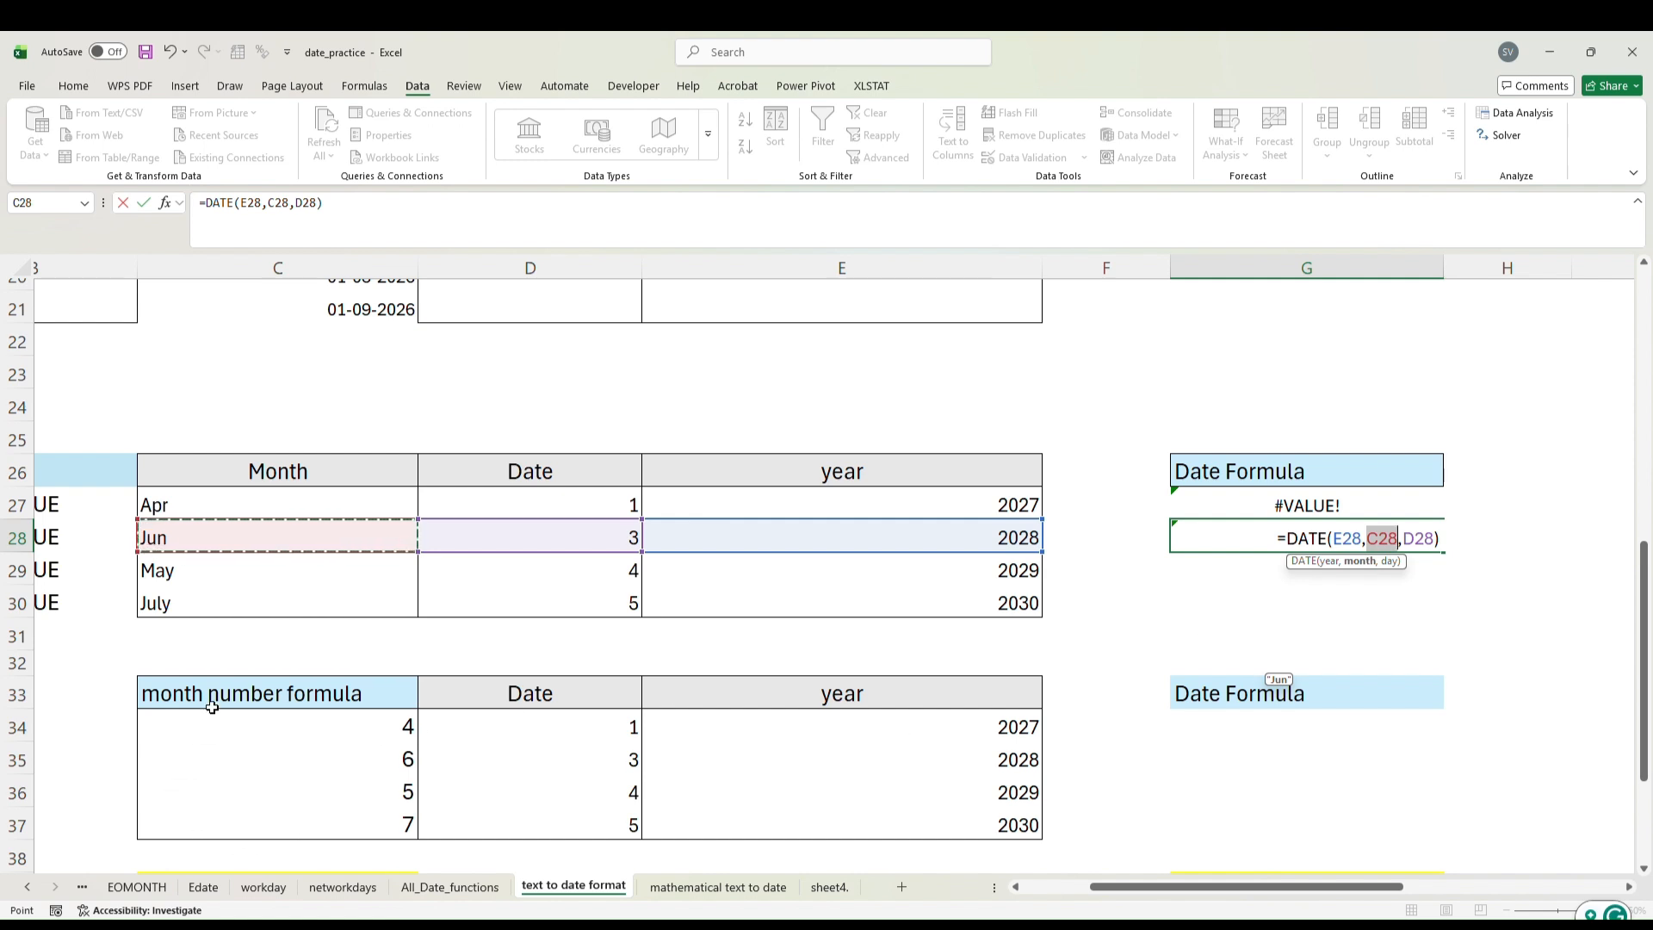
pyautogui.press('F2')
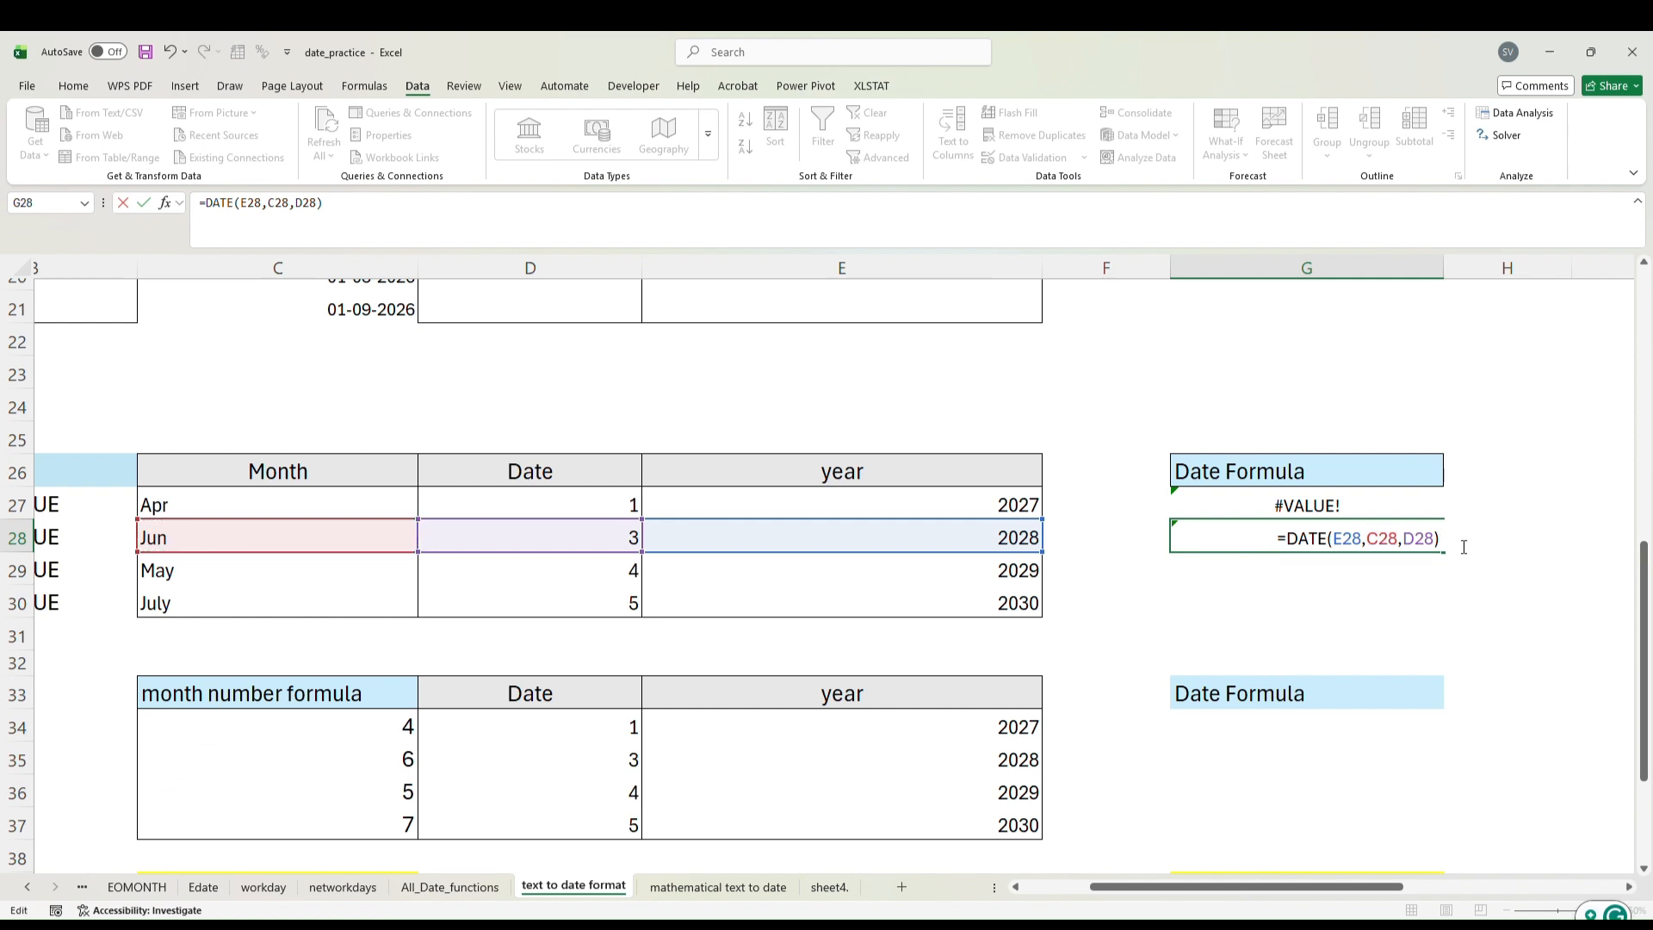
pyautogui.press('Return')
# Clear the existing month number formulas from C34:C37.
pyautogui.click(341, 723)
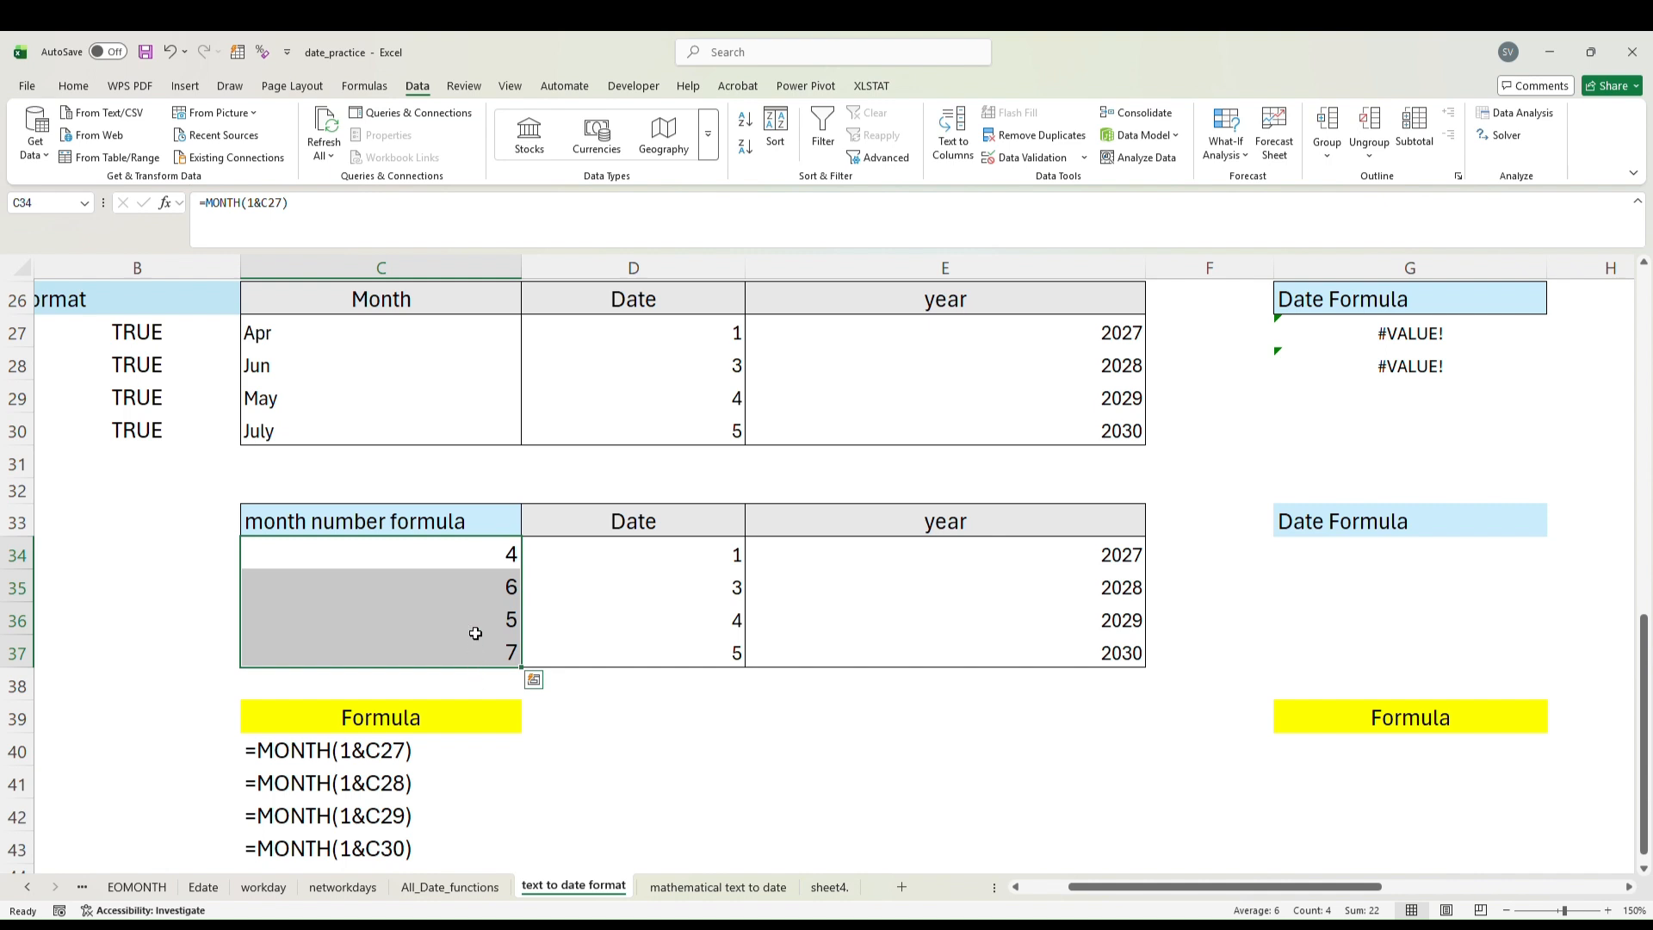
pyautogui.moveTo(473, 586); pyautogui.dragTo(475, 643)
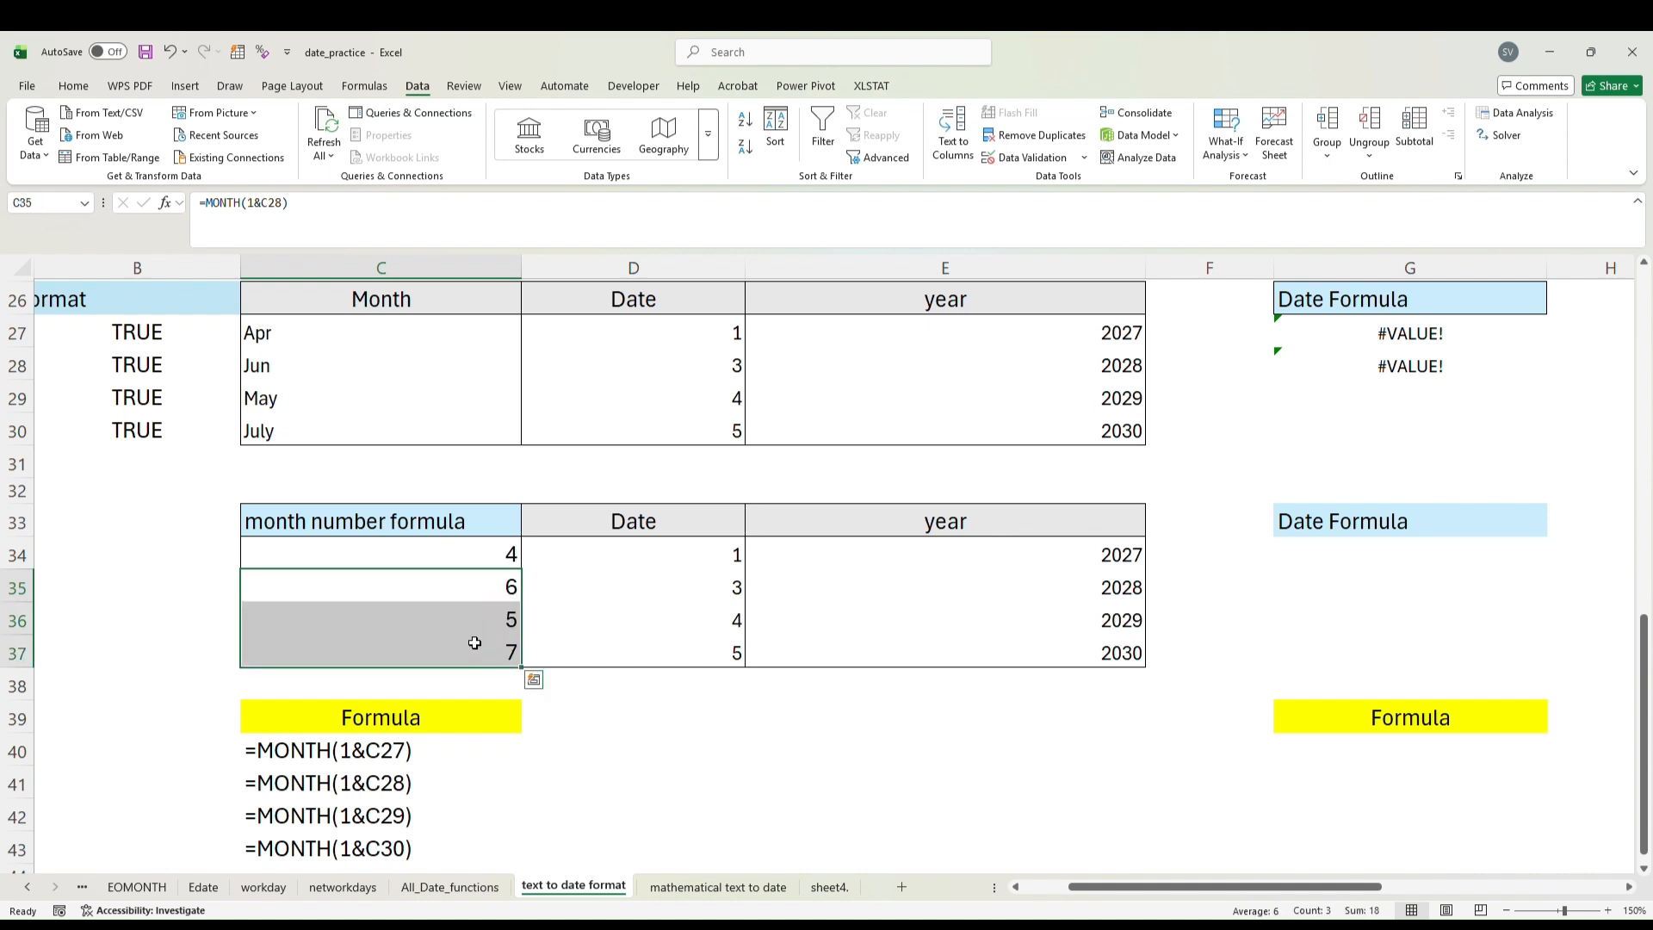
pyautogui.press('BackSpace')
pyautogui.press('Return')
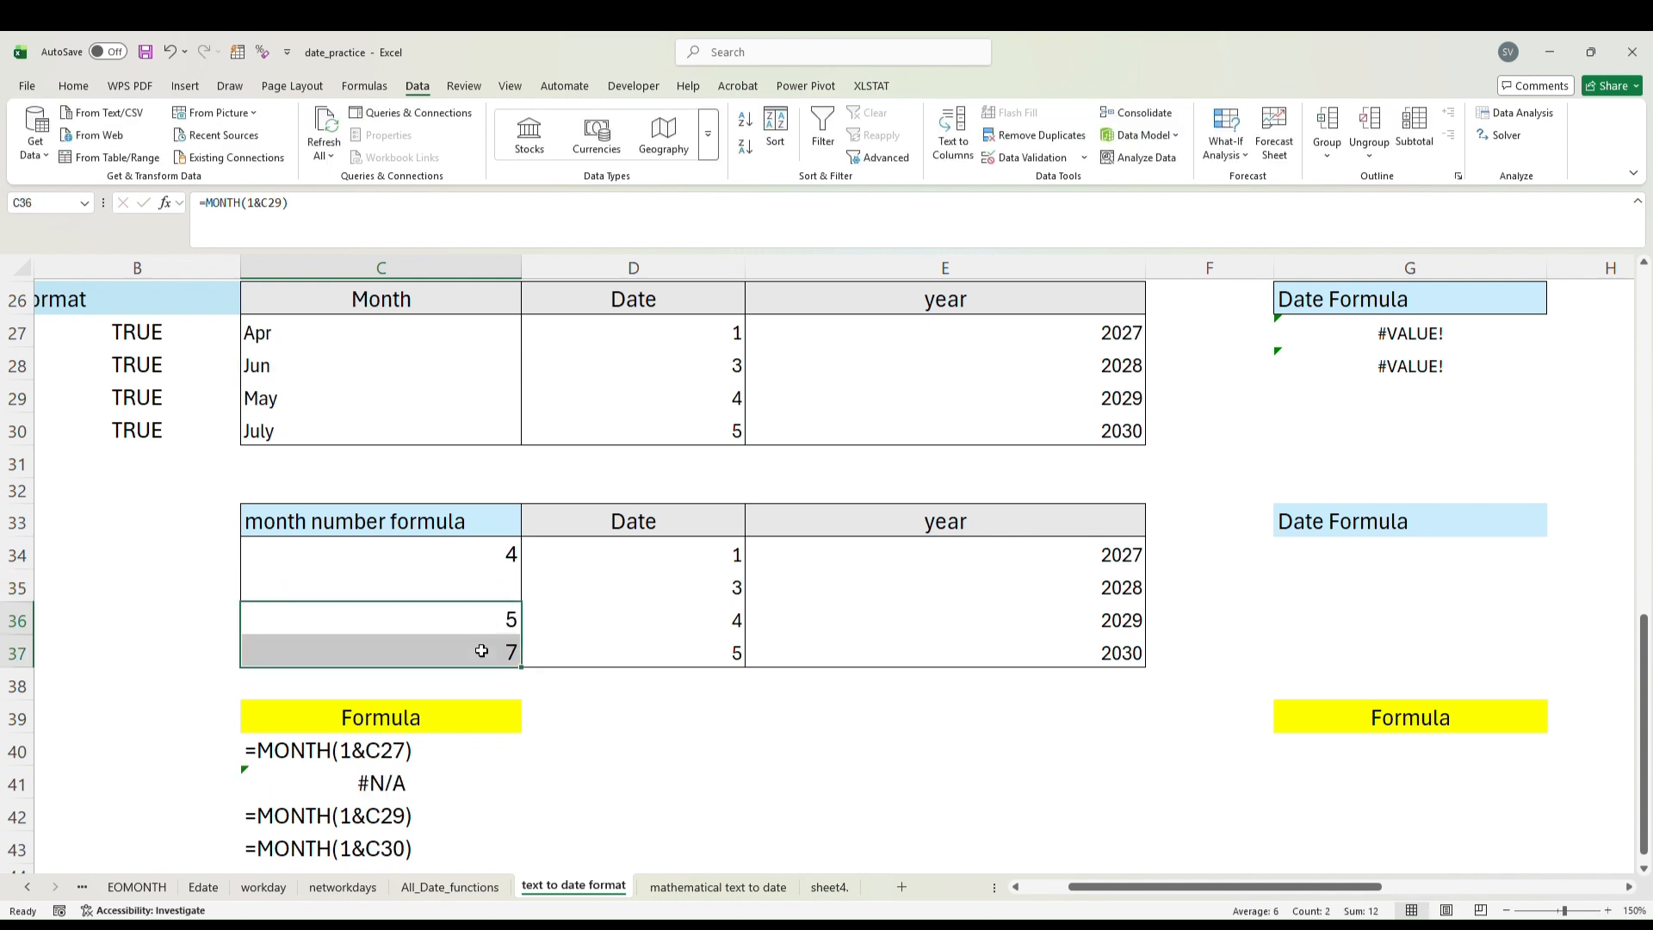
pyautogui.press('BackSpace')
pyautogui.press('Return')
pyautogui.press('BackSpace')
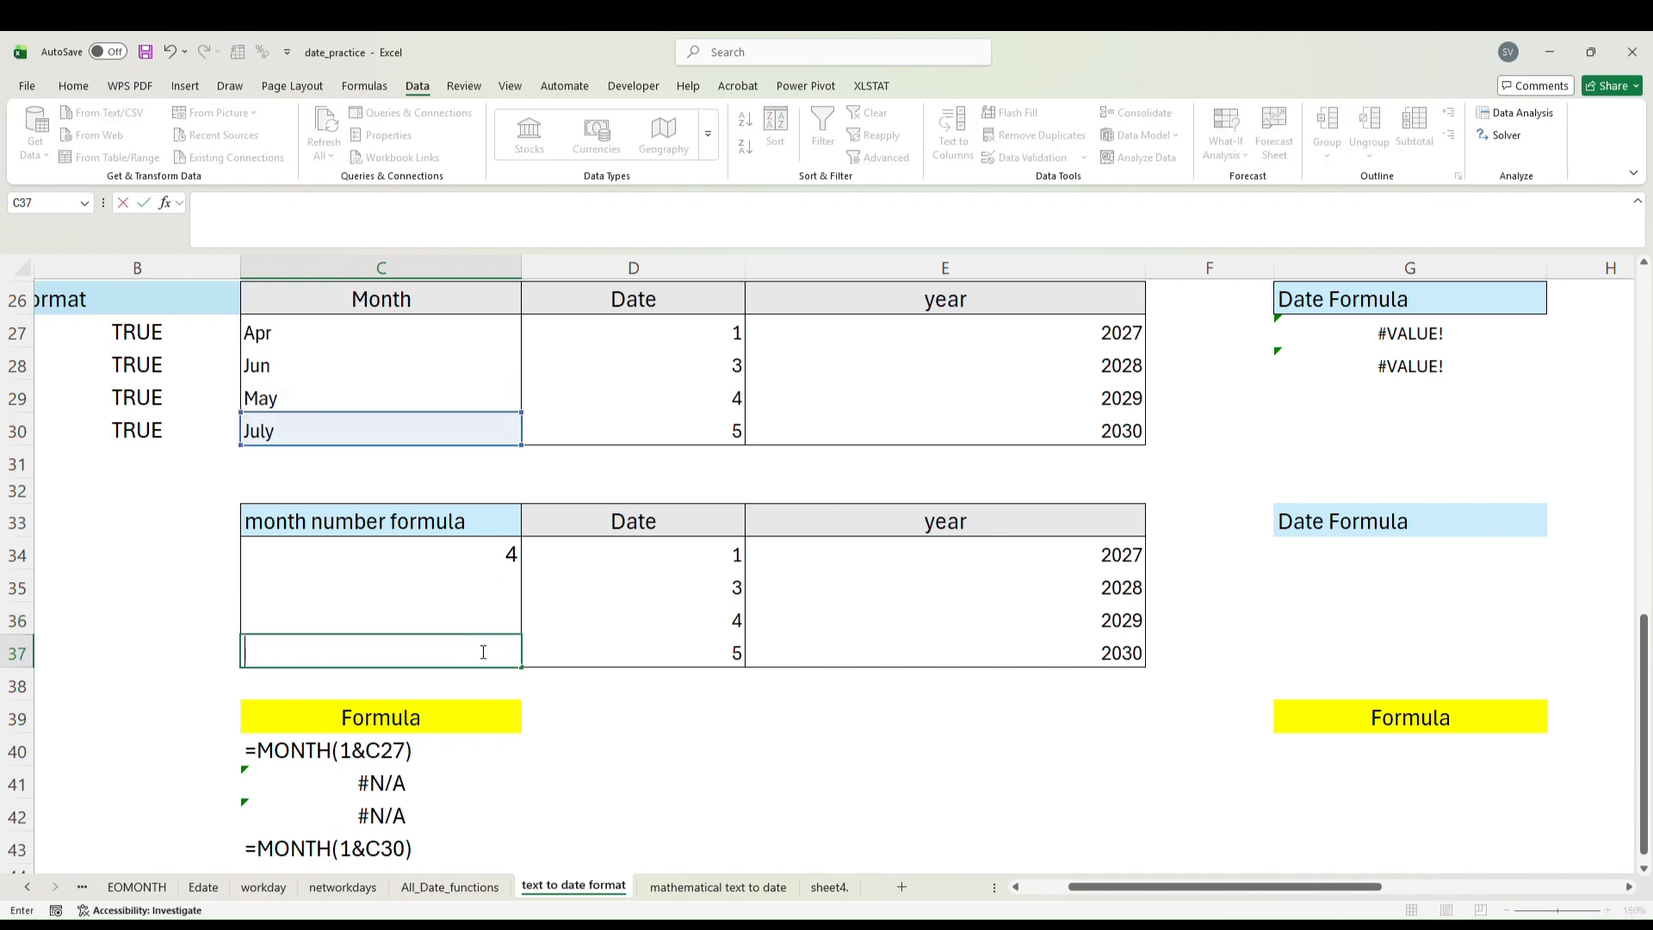
pyautogui.click(508, 555)
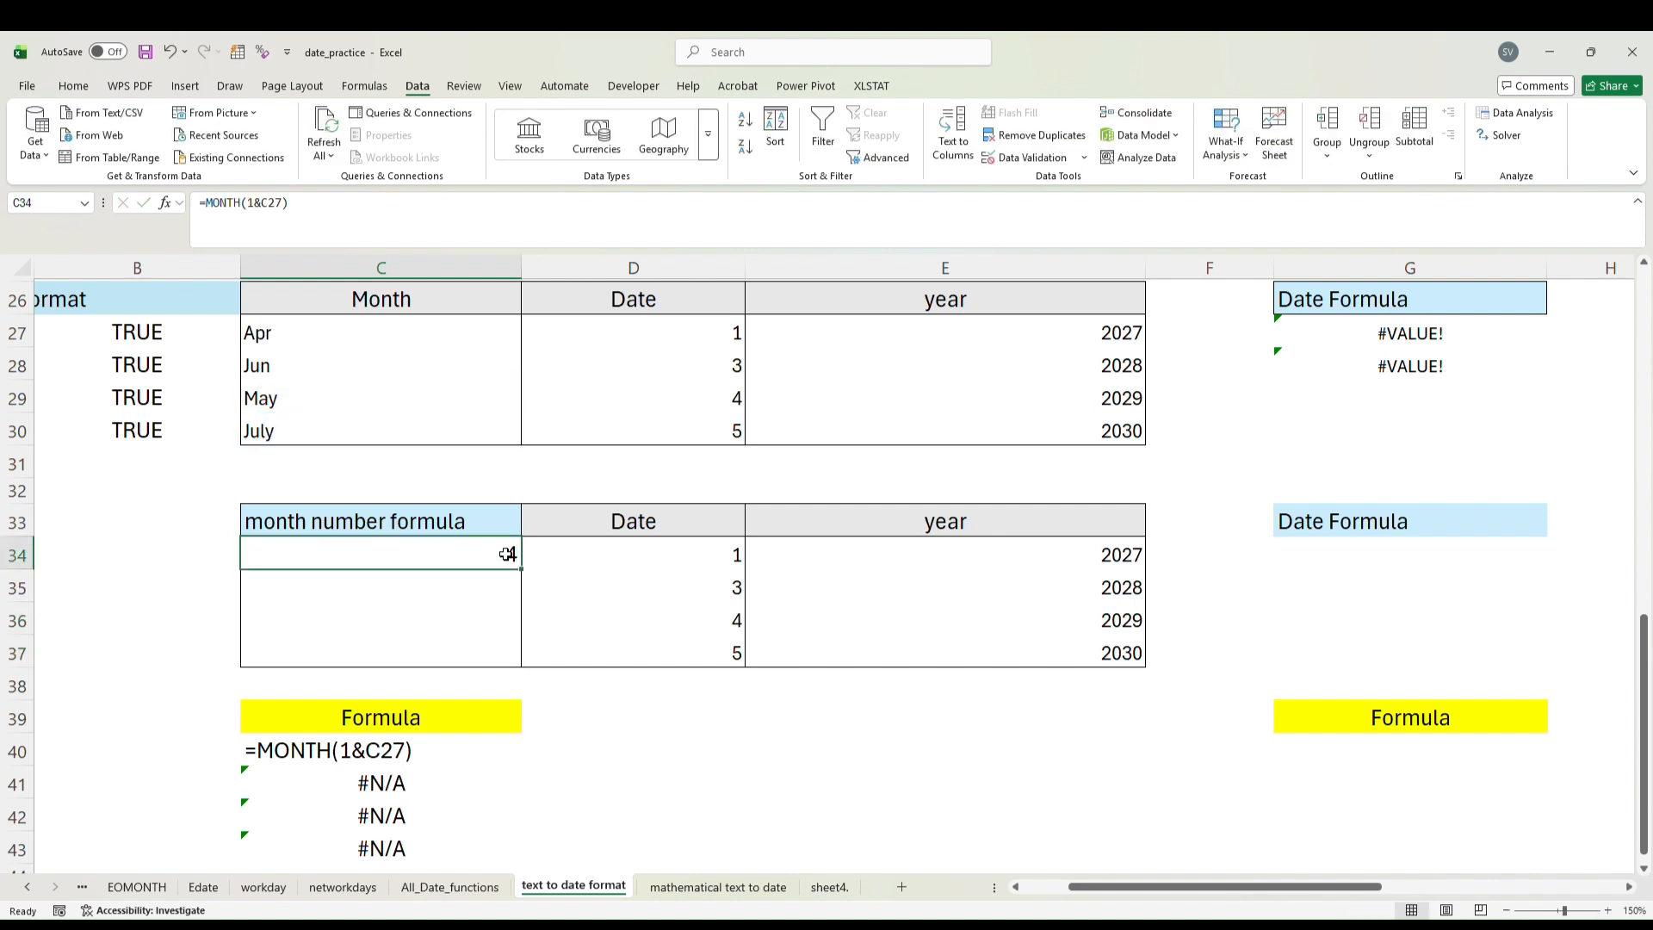
pyautogui.doubleClick(508, 555)
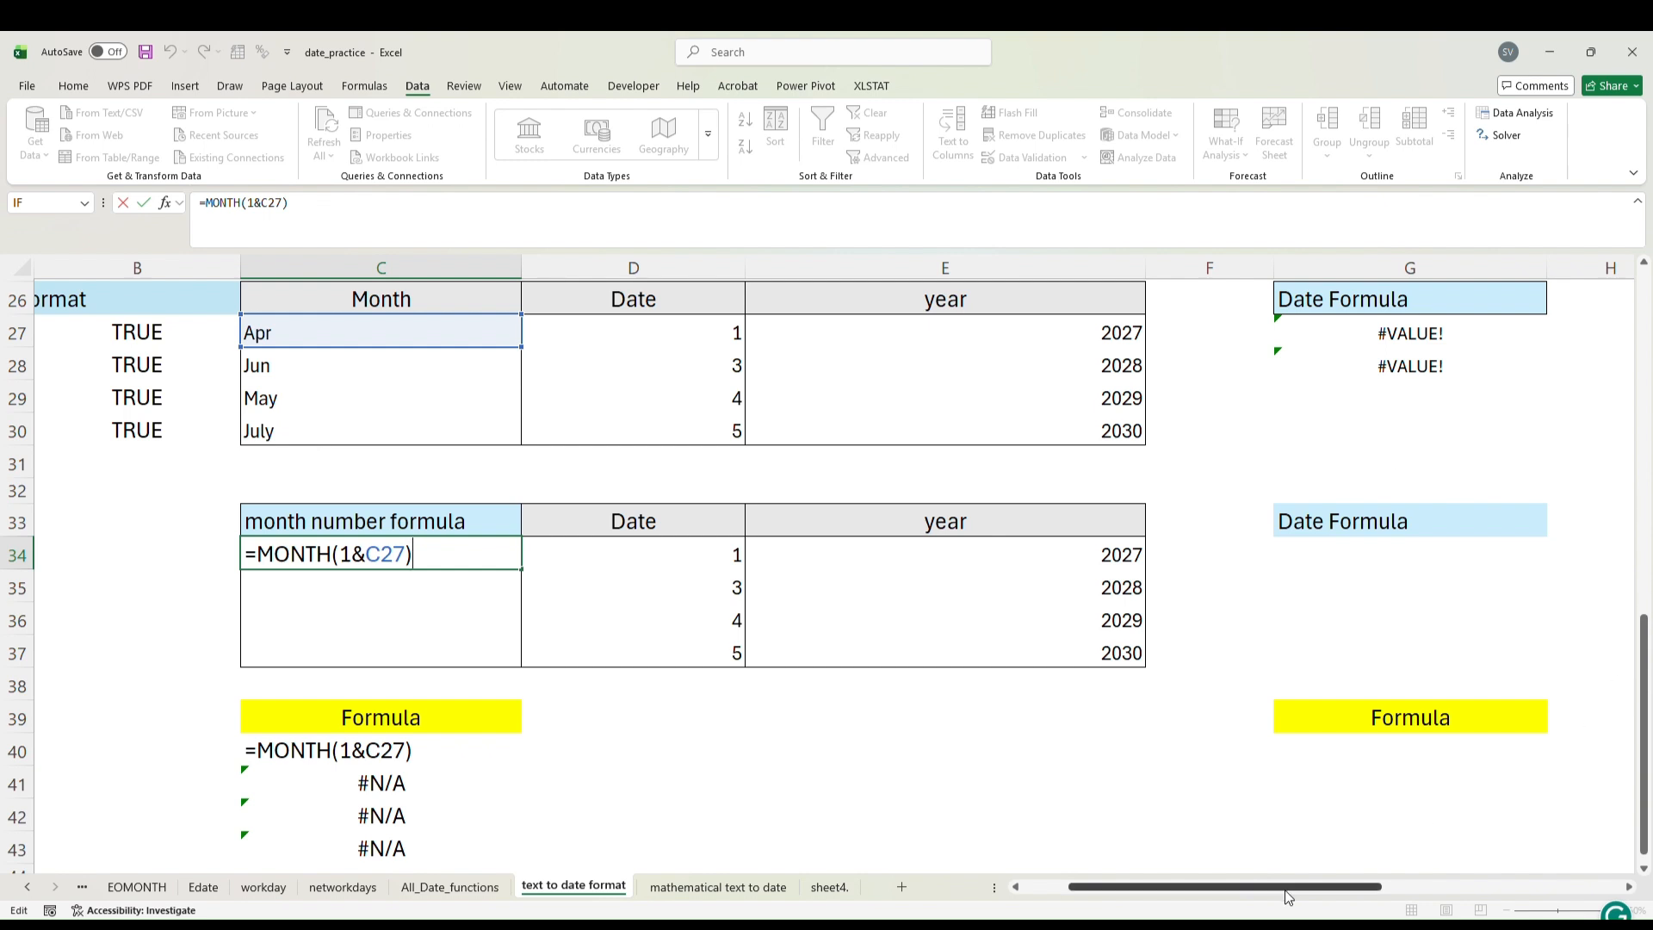
pyautogui.moveTo(1286, 891); pyautogui.dragTo(1242, 891)
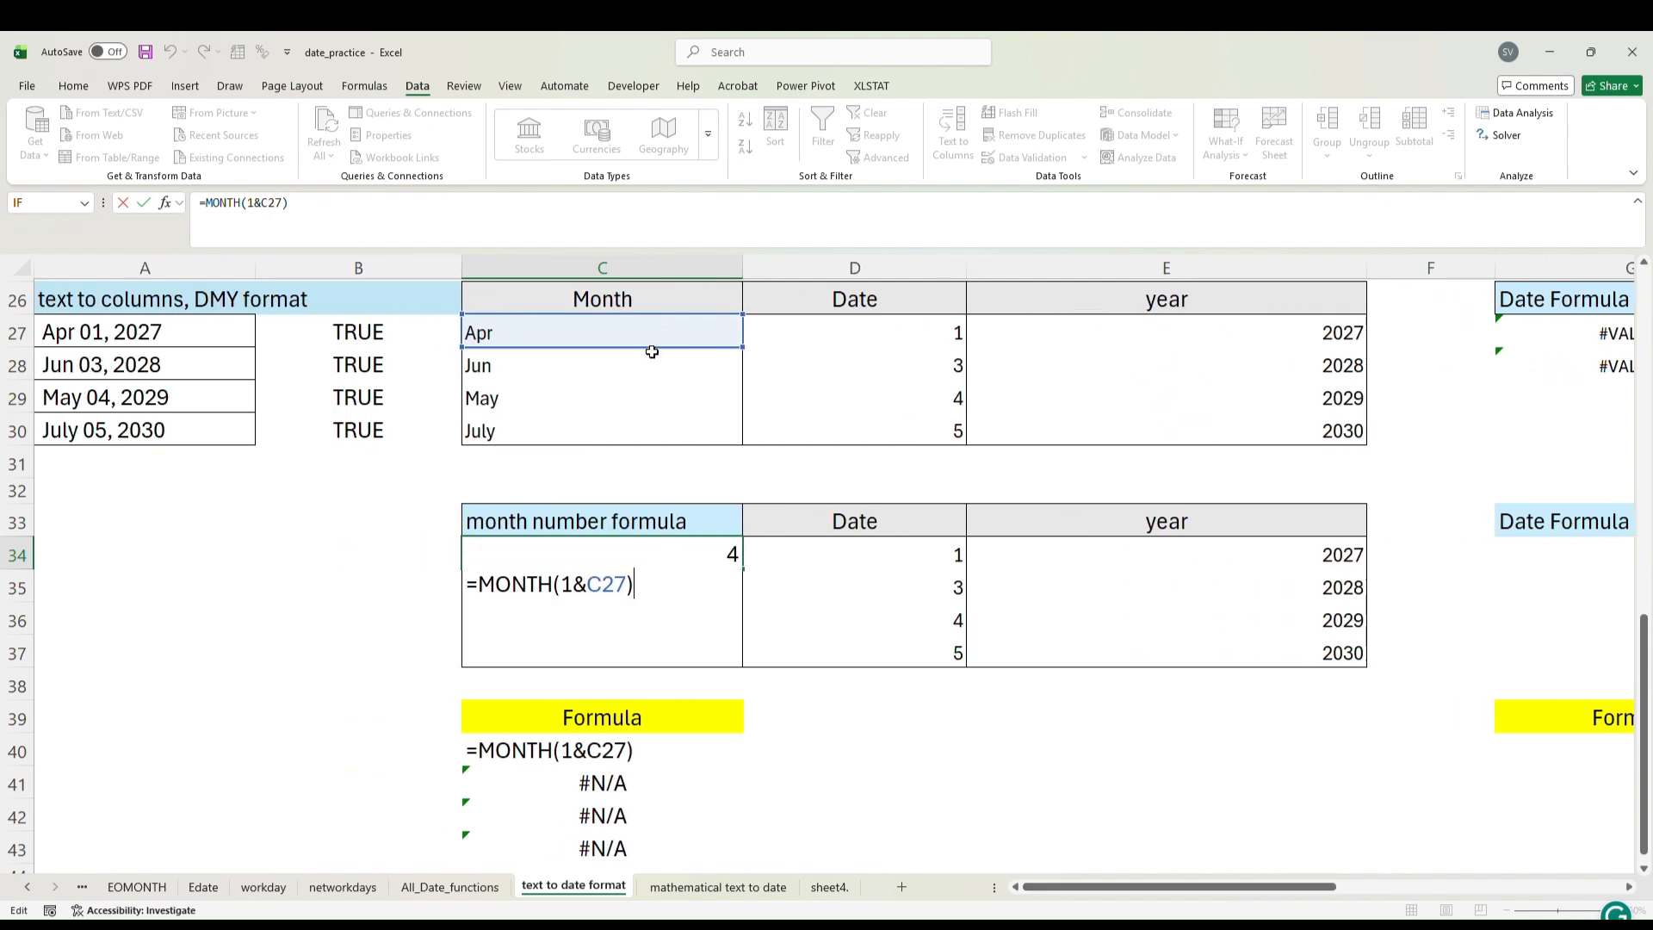
pyautogui.press('Escape')
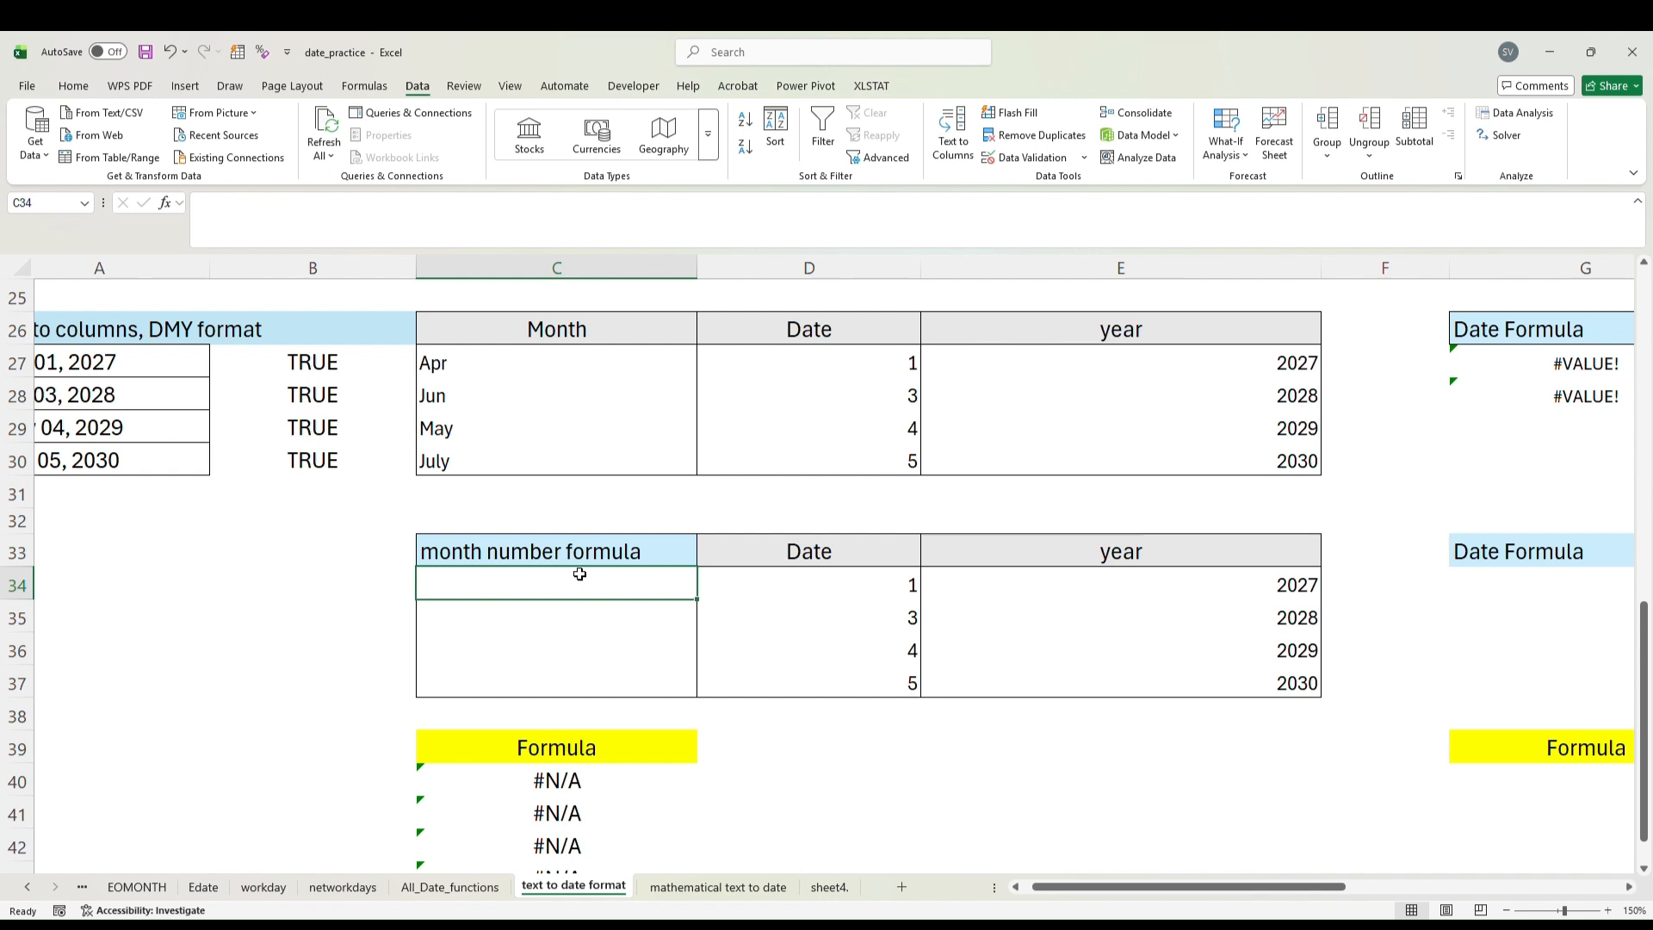
# Enter =MONTH(1&C27) in C34 and fill the formula down to C37.
pyautogui.write('=')
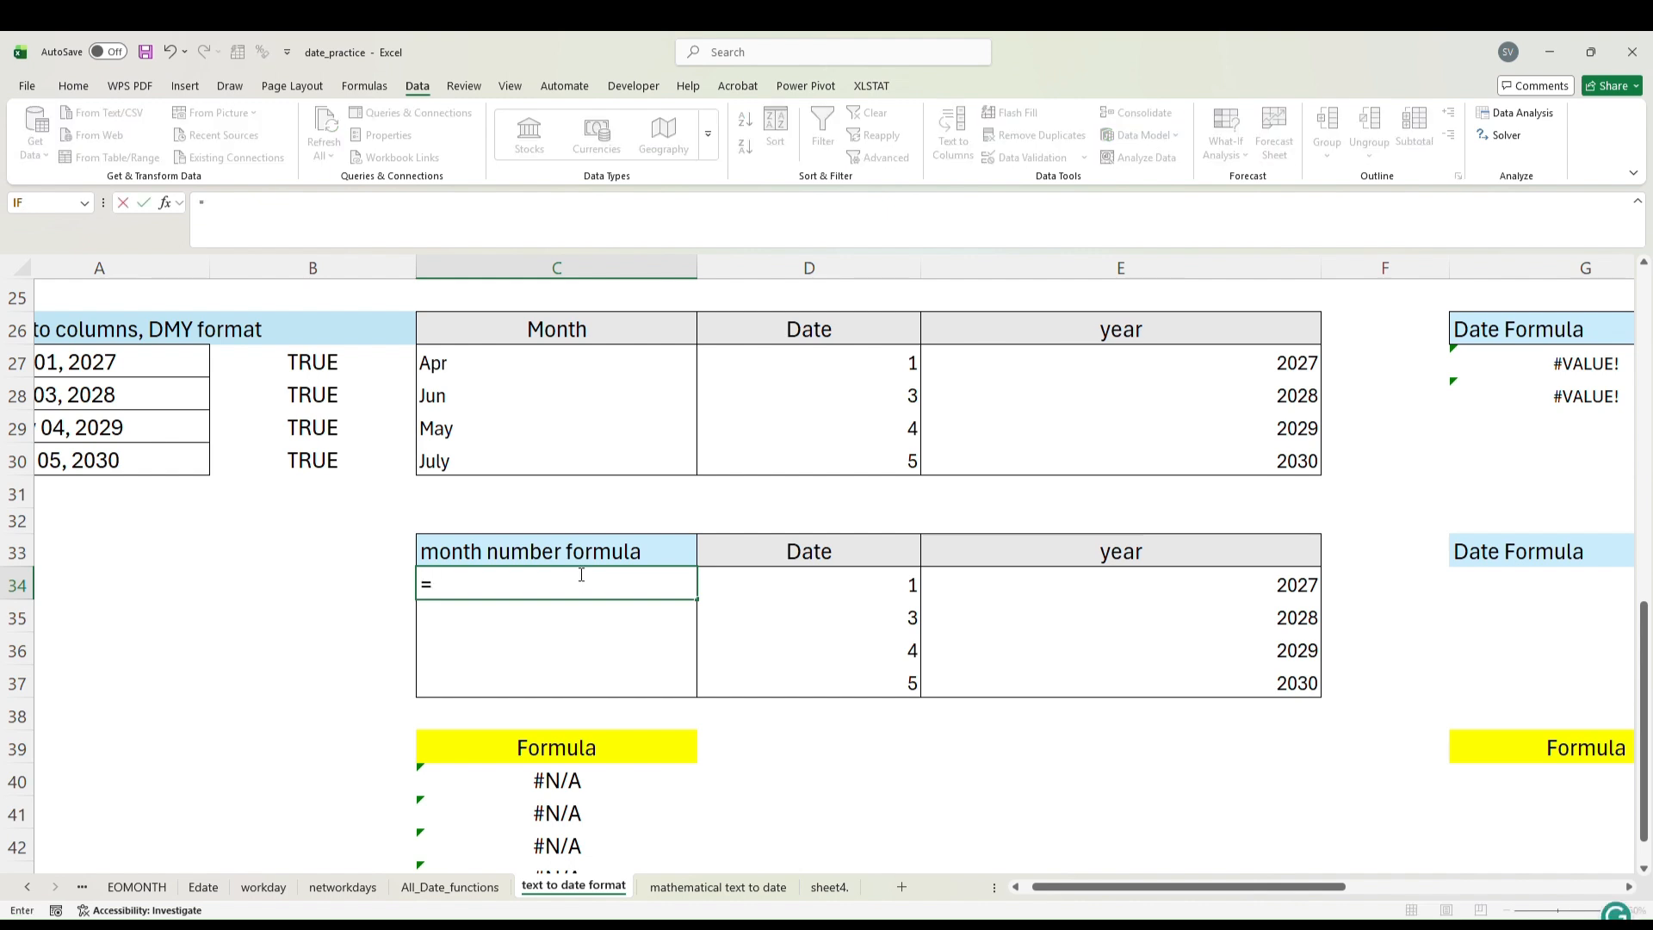
pyautogui.write('month')
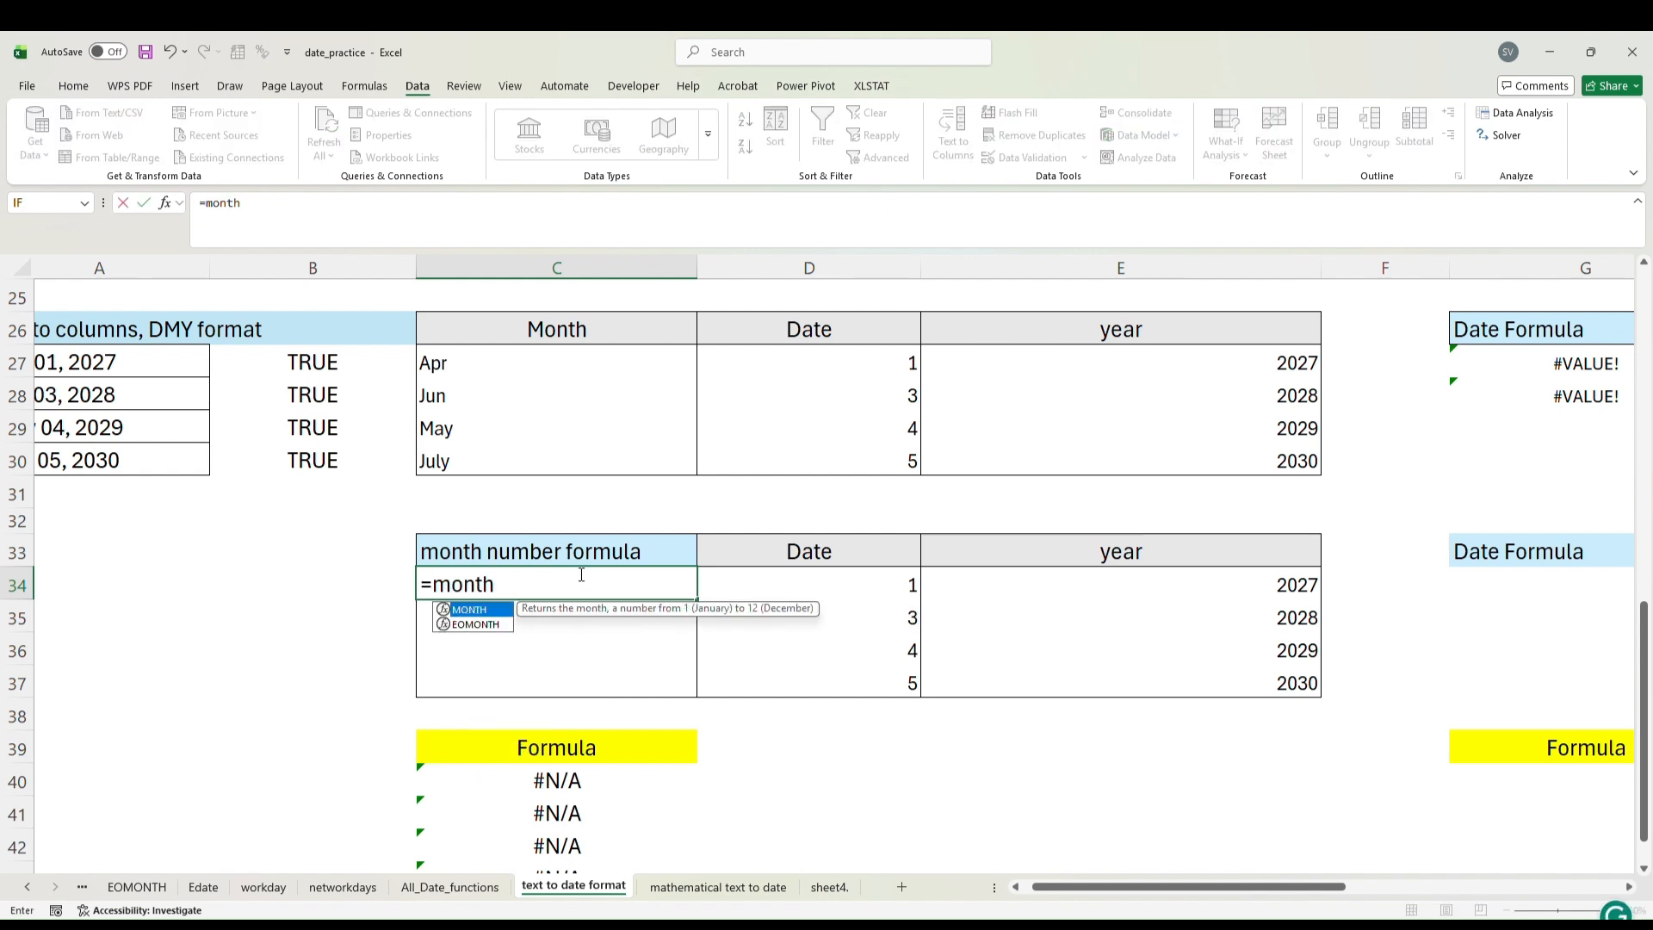
pyautogui.write('(')
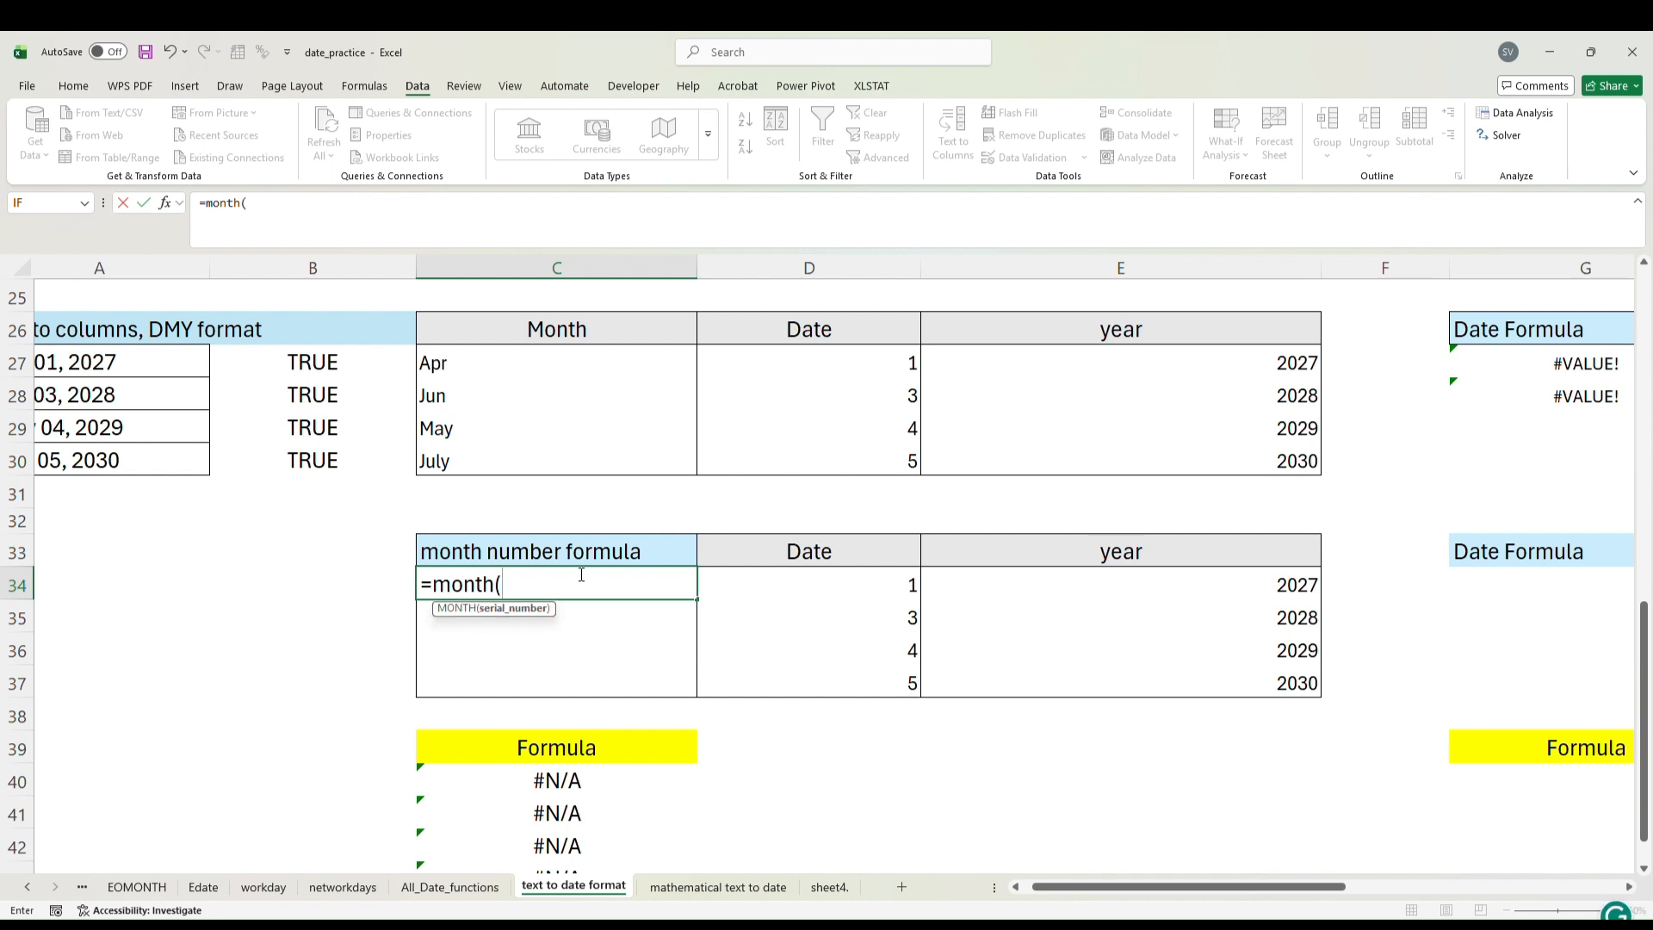
pyautogui.write('1&')
pyautogui.click(461, 375)
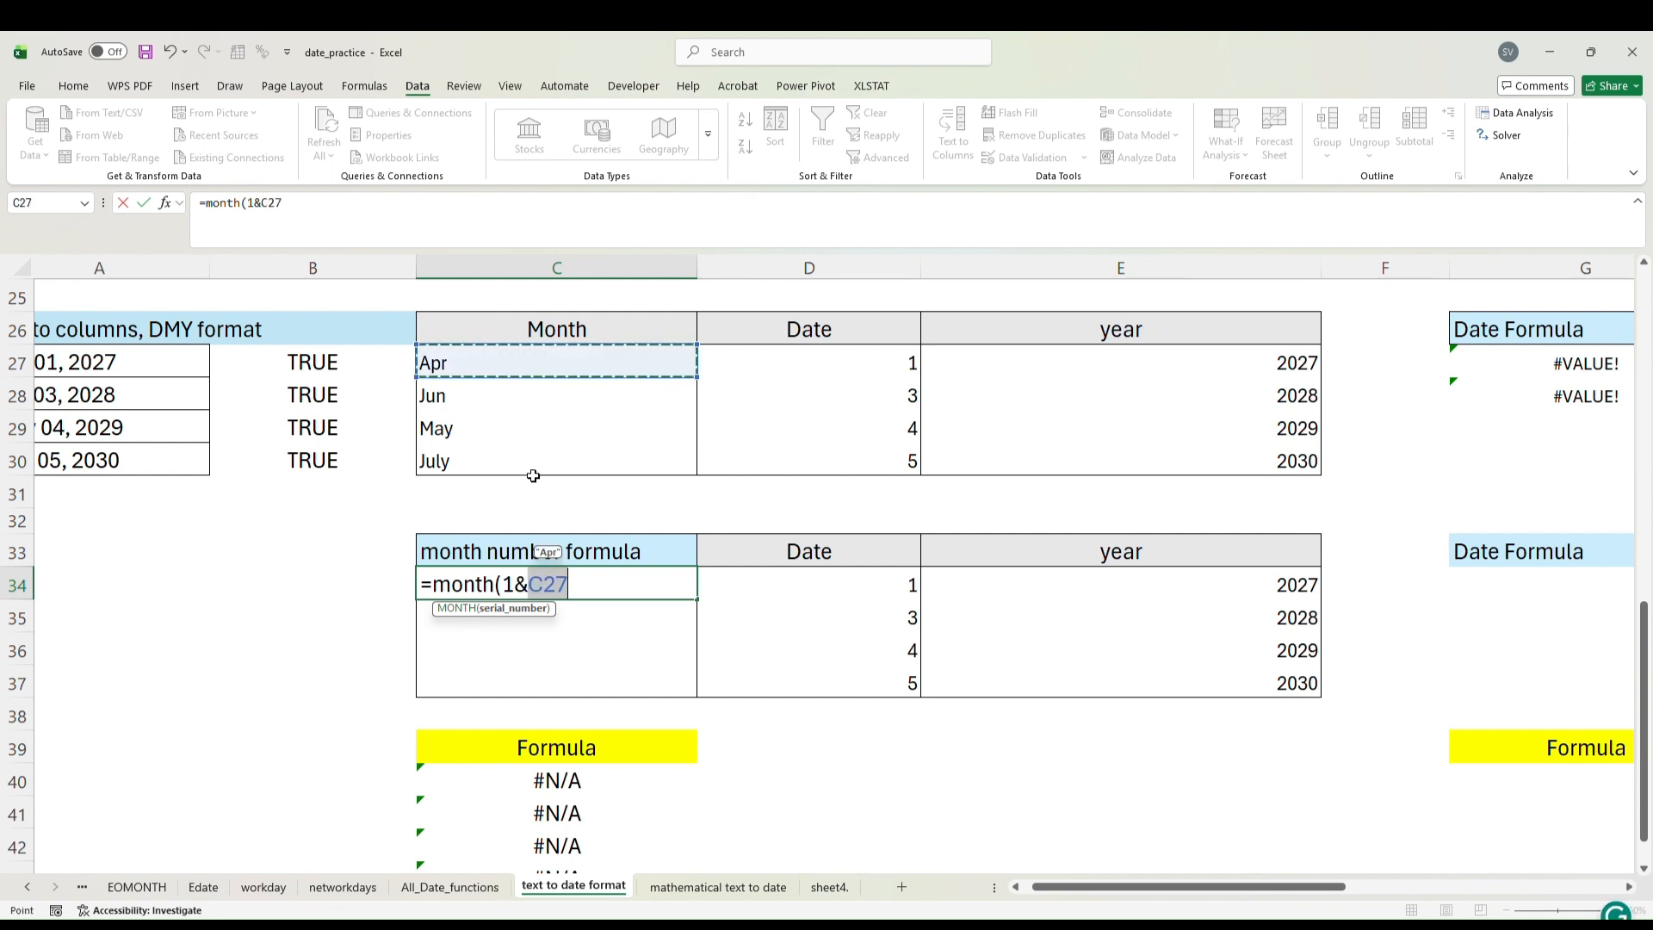
pyautogui.write(')')
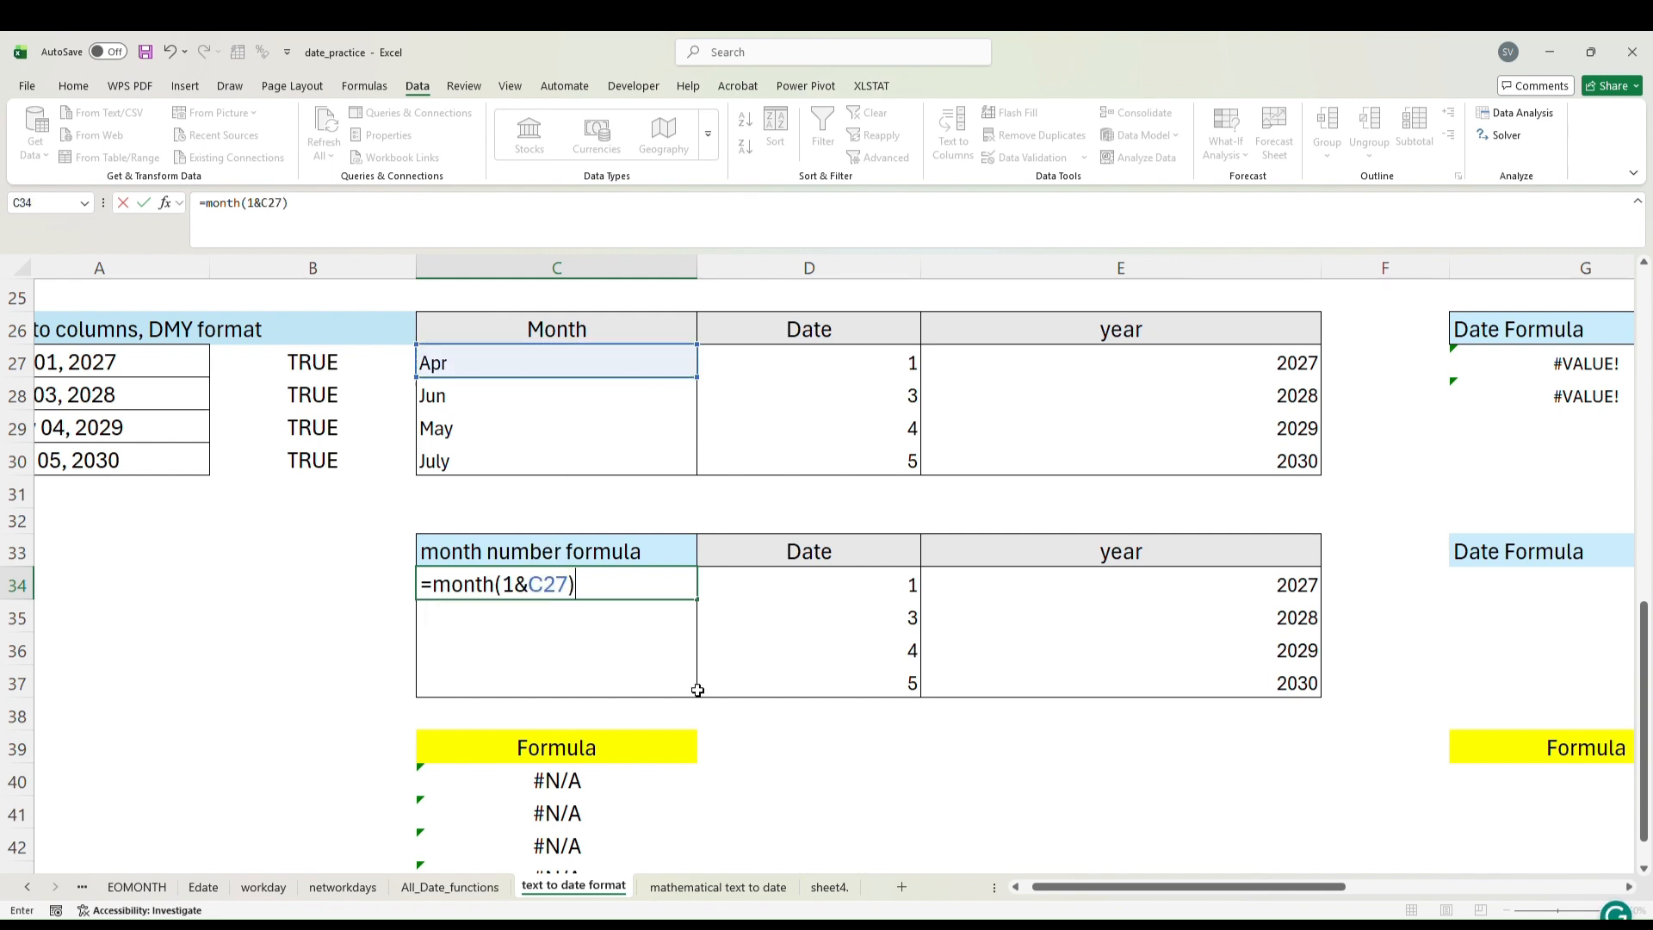
pyautogui.press('Return')
pyautogui.click(669, 577)
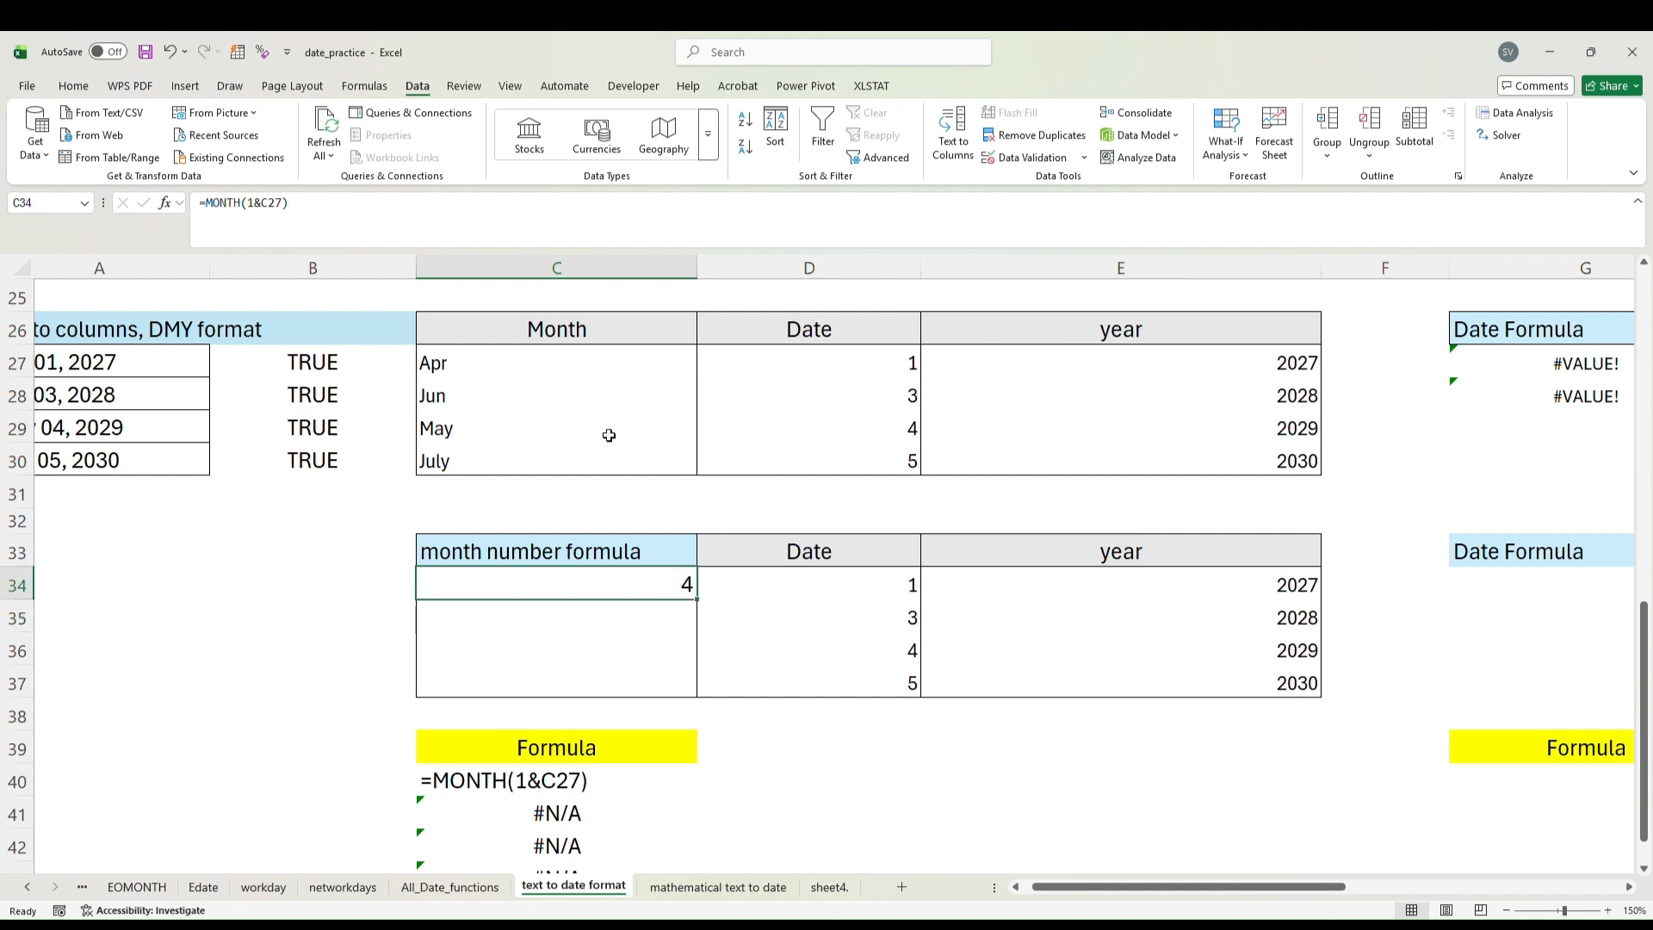
pyautogui.moveTo(698, 601); pyautogui.dragTo(692, 687)
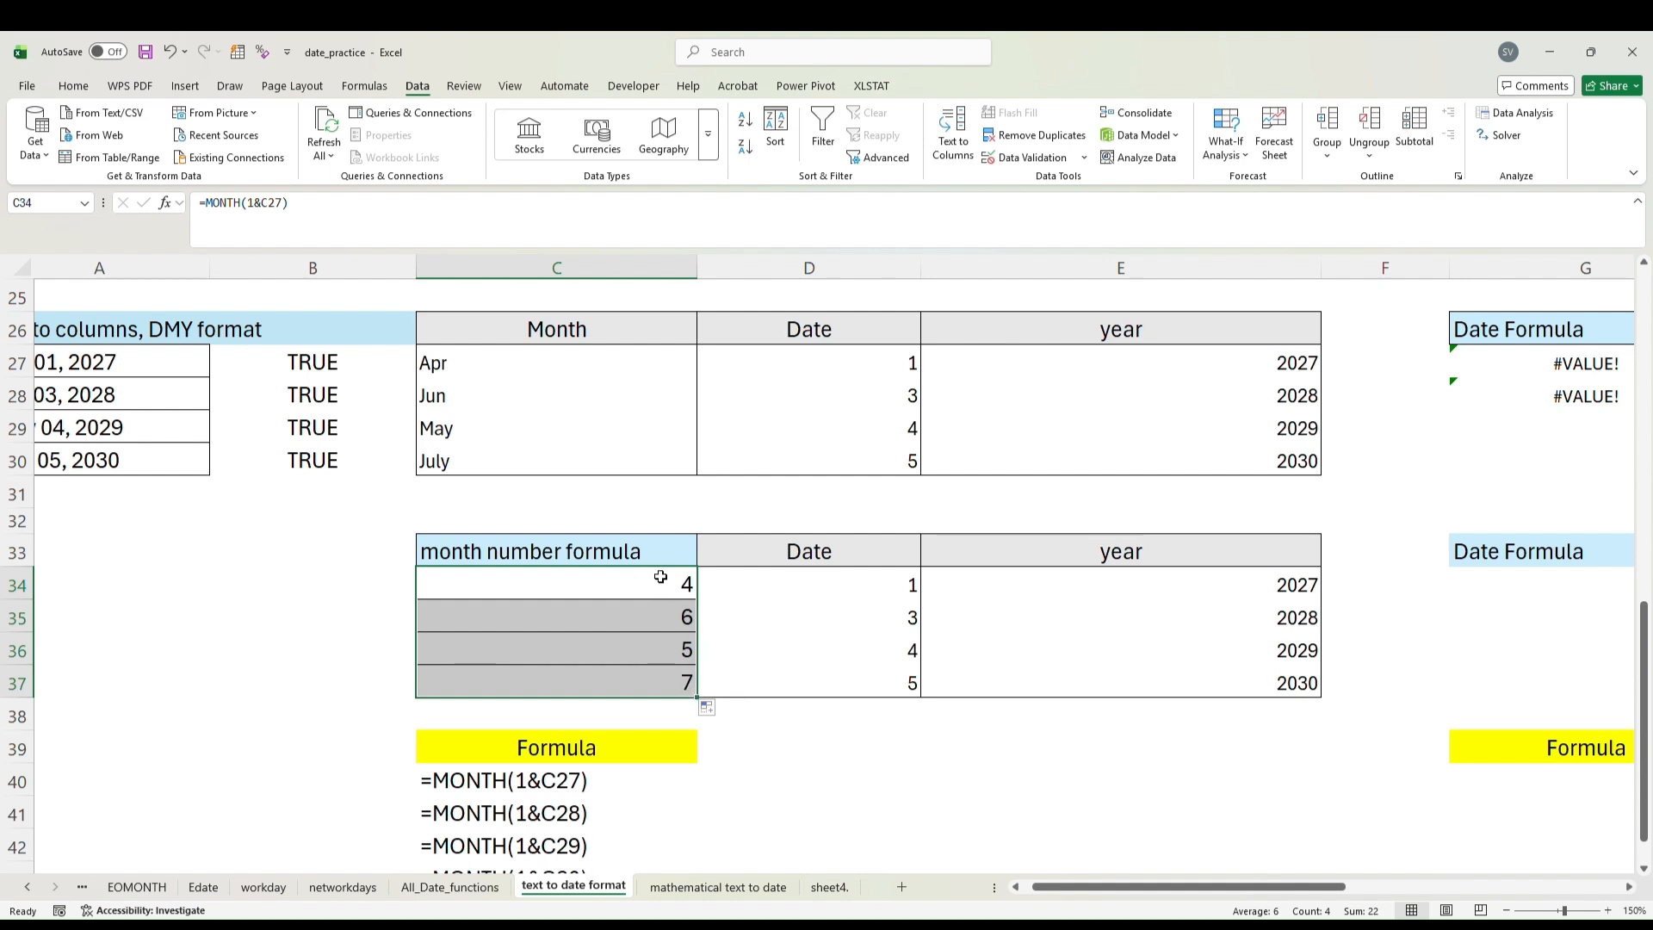
# Enter =DATE(E34,C34,D34) in G34 to build a date from the year, month number and day.
pyautogui.moveTo(1250, 896); pyautogui.dragTo(1269, 896)
pyautogui.click(1414, 593)
pyautogui.doubleClick(1416, 592)
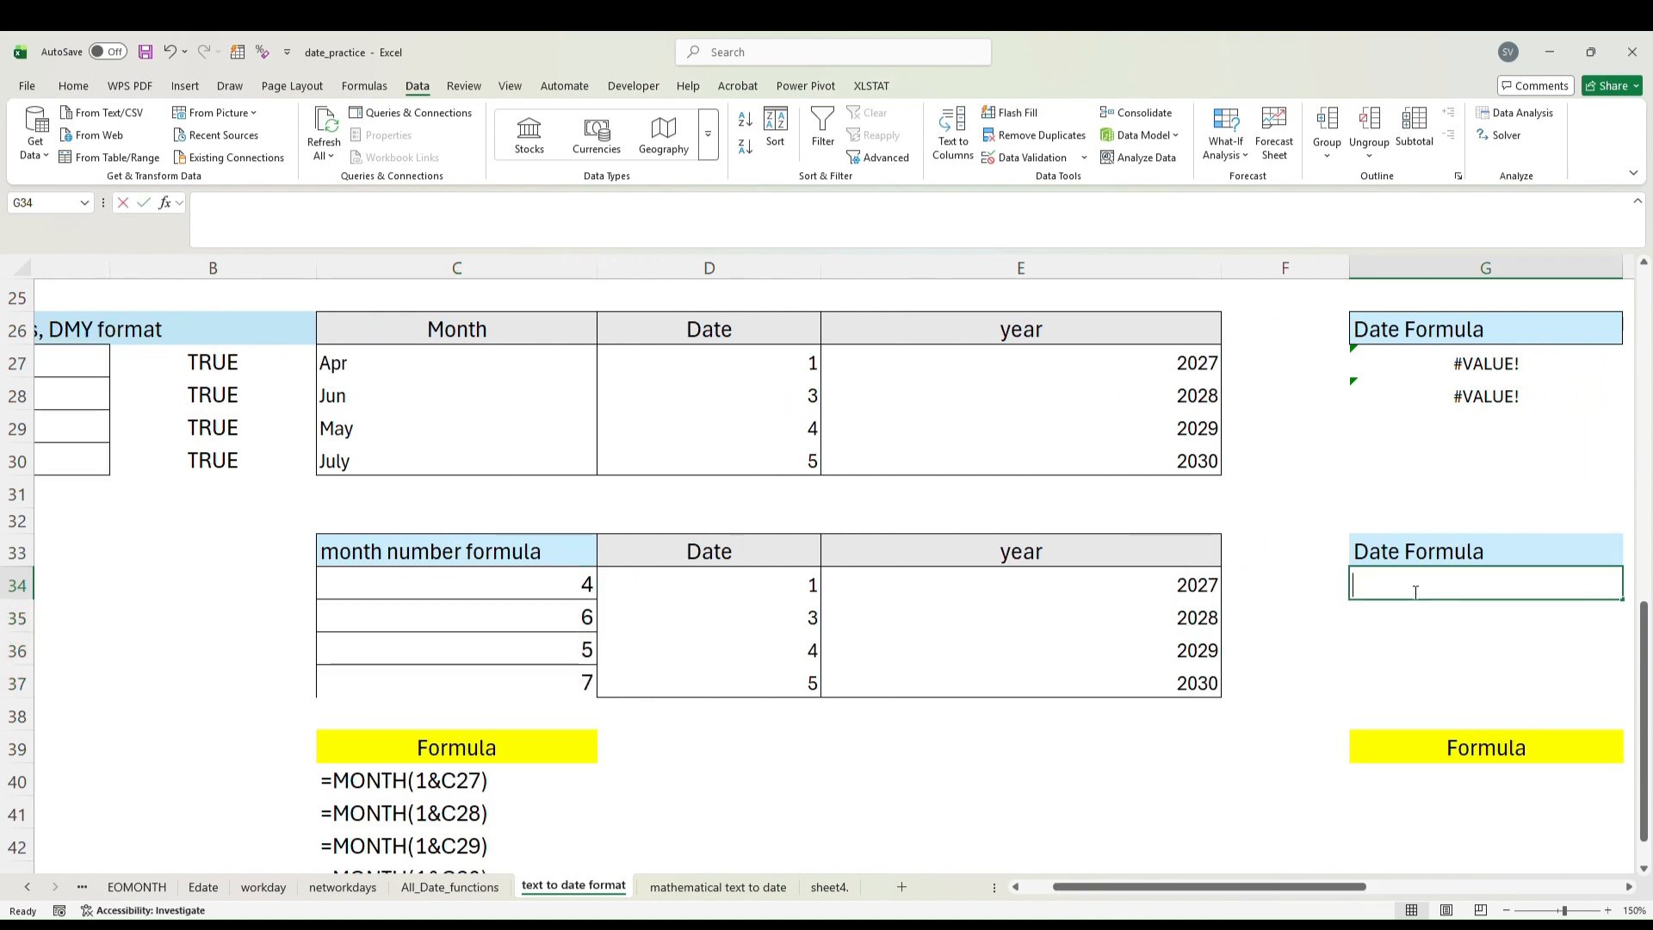
pyautogui.write('=')
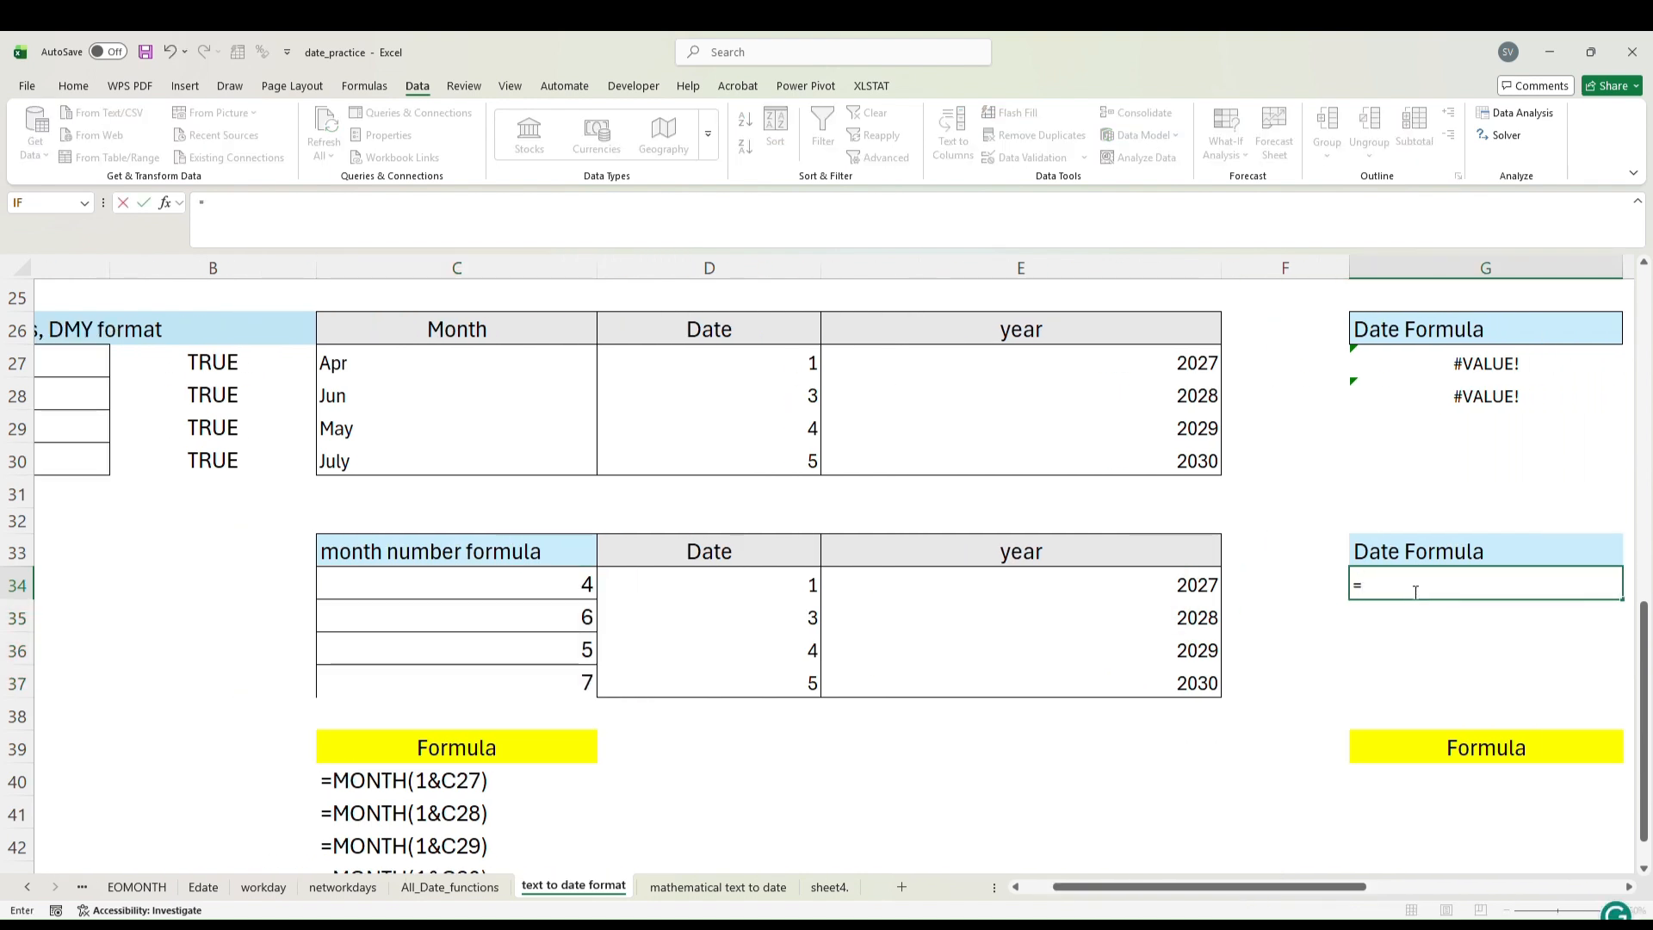
pyautogui.write('date')
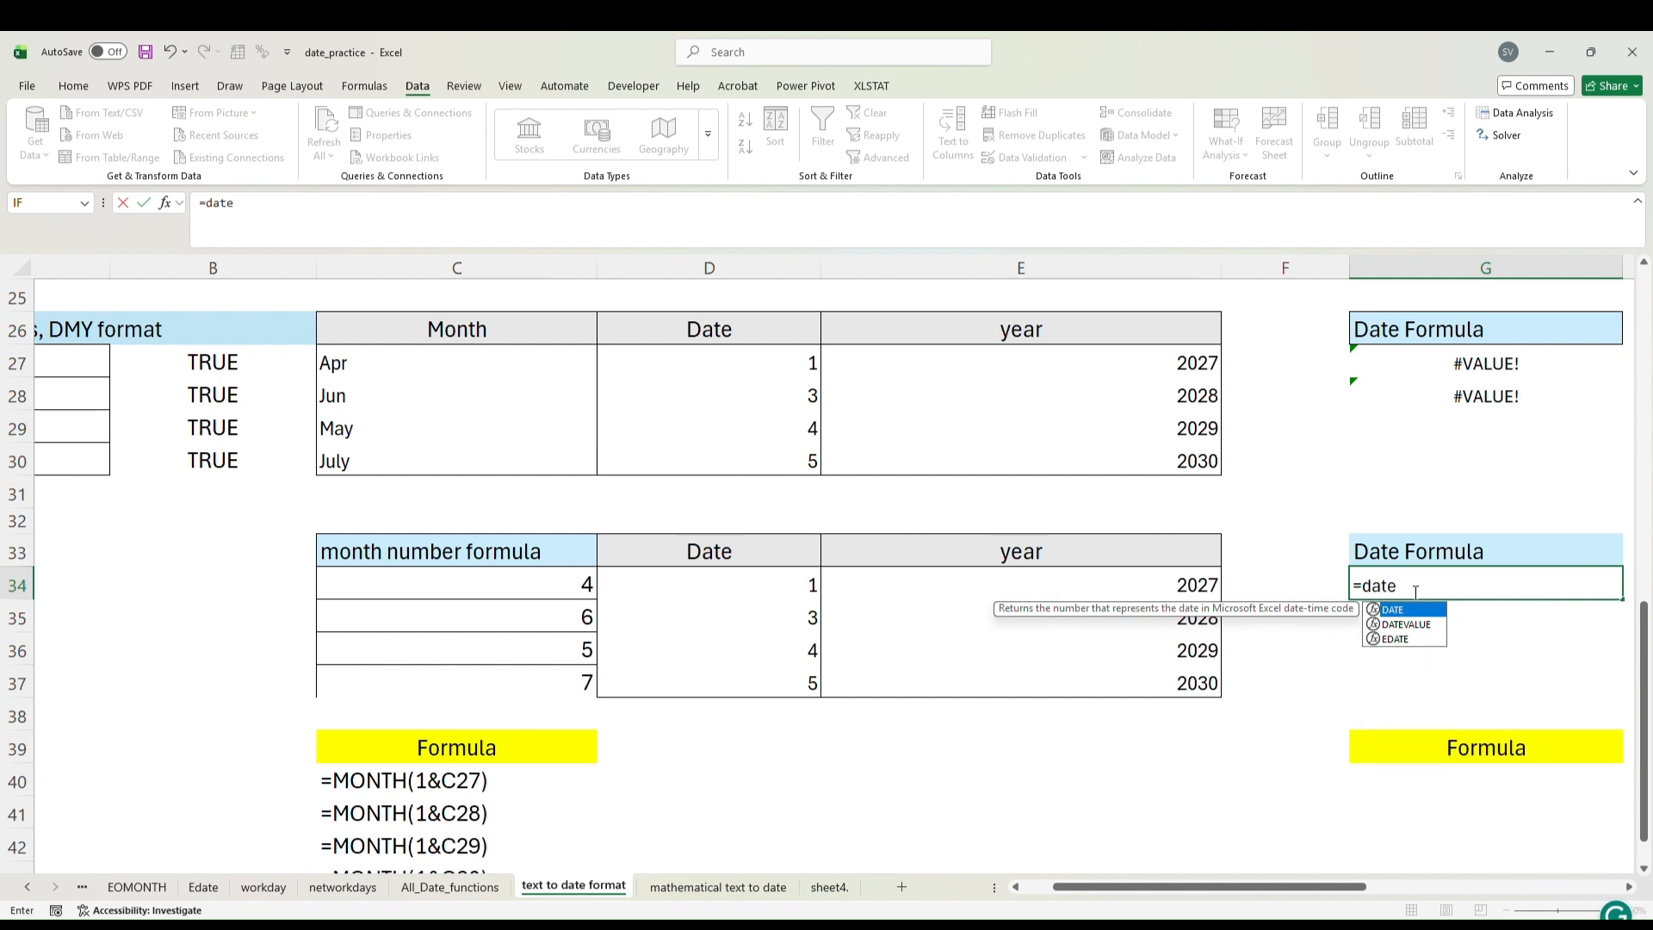
pyautogui.write('(')
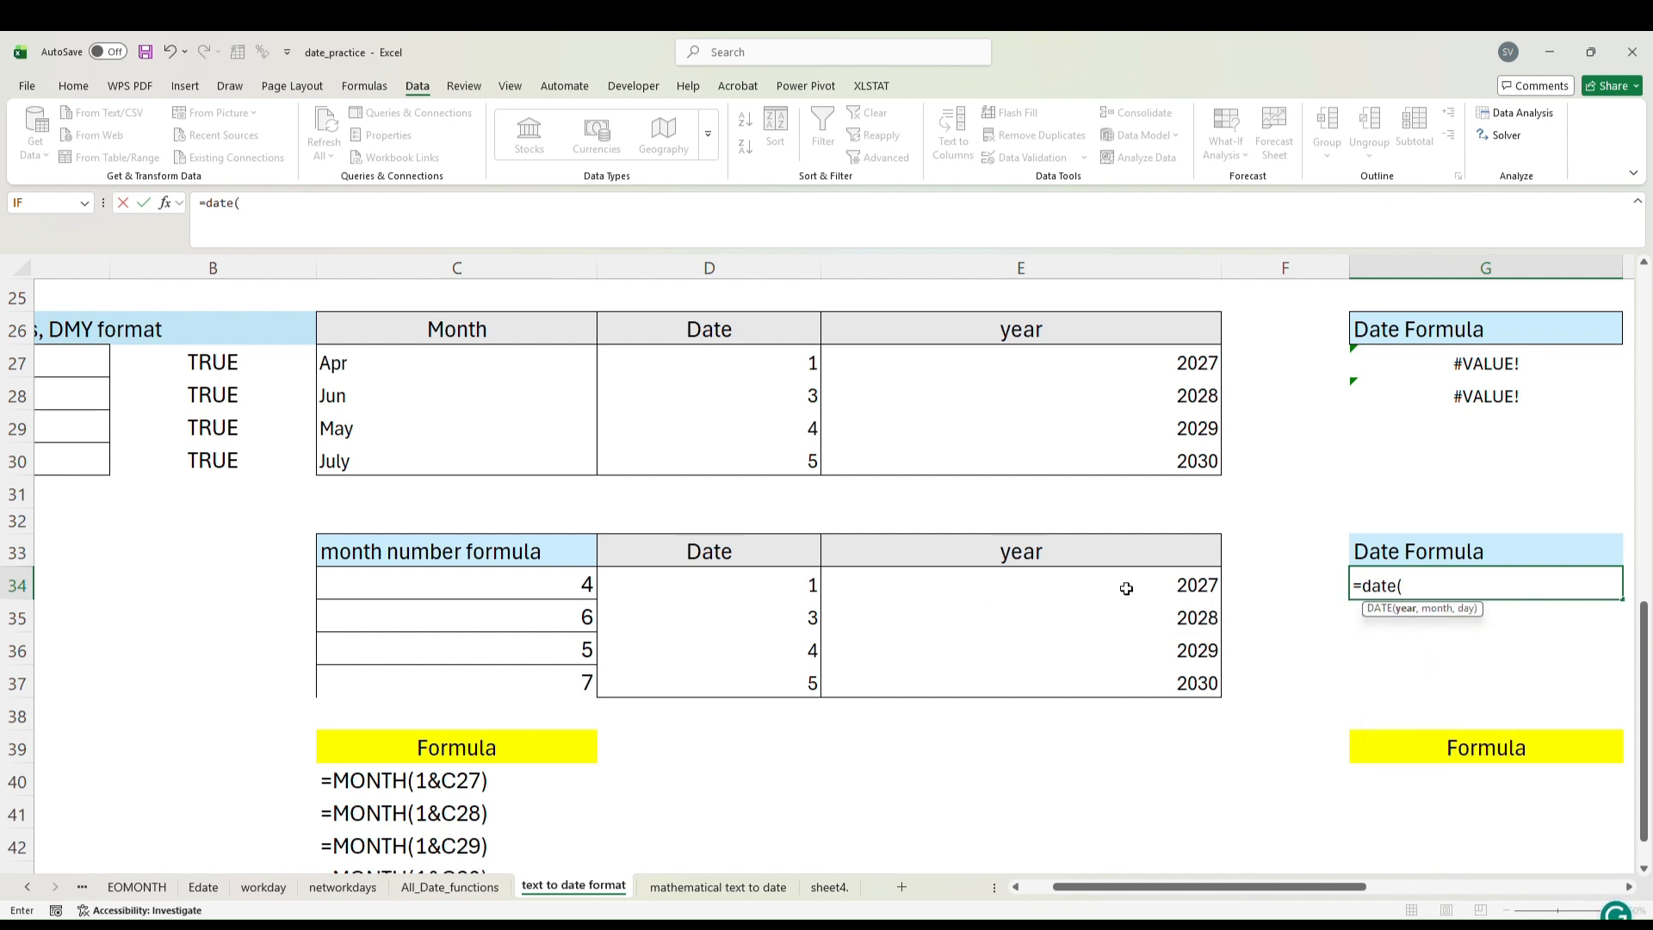
pyautogui.click(1023, 596)
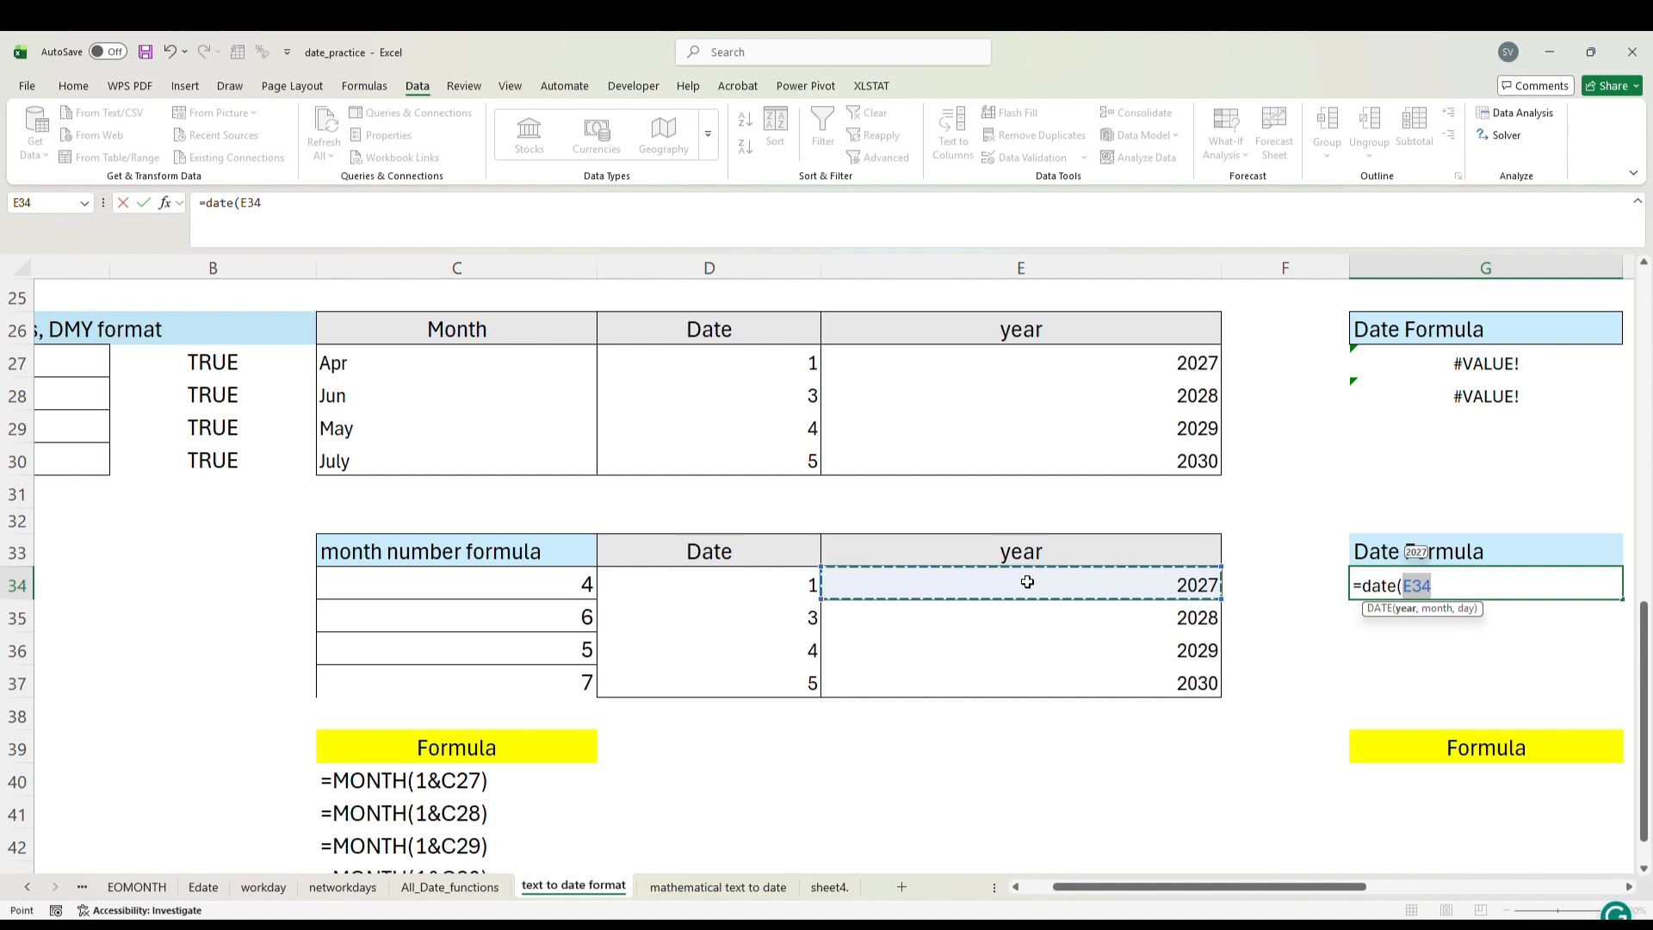
pyautogui.write(',')
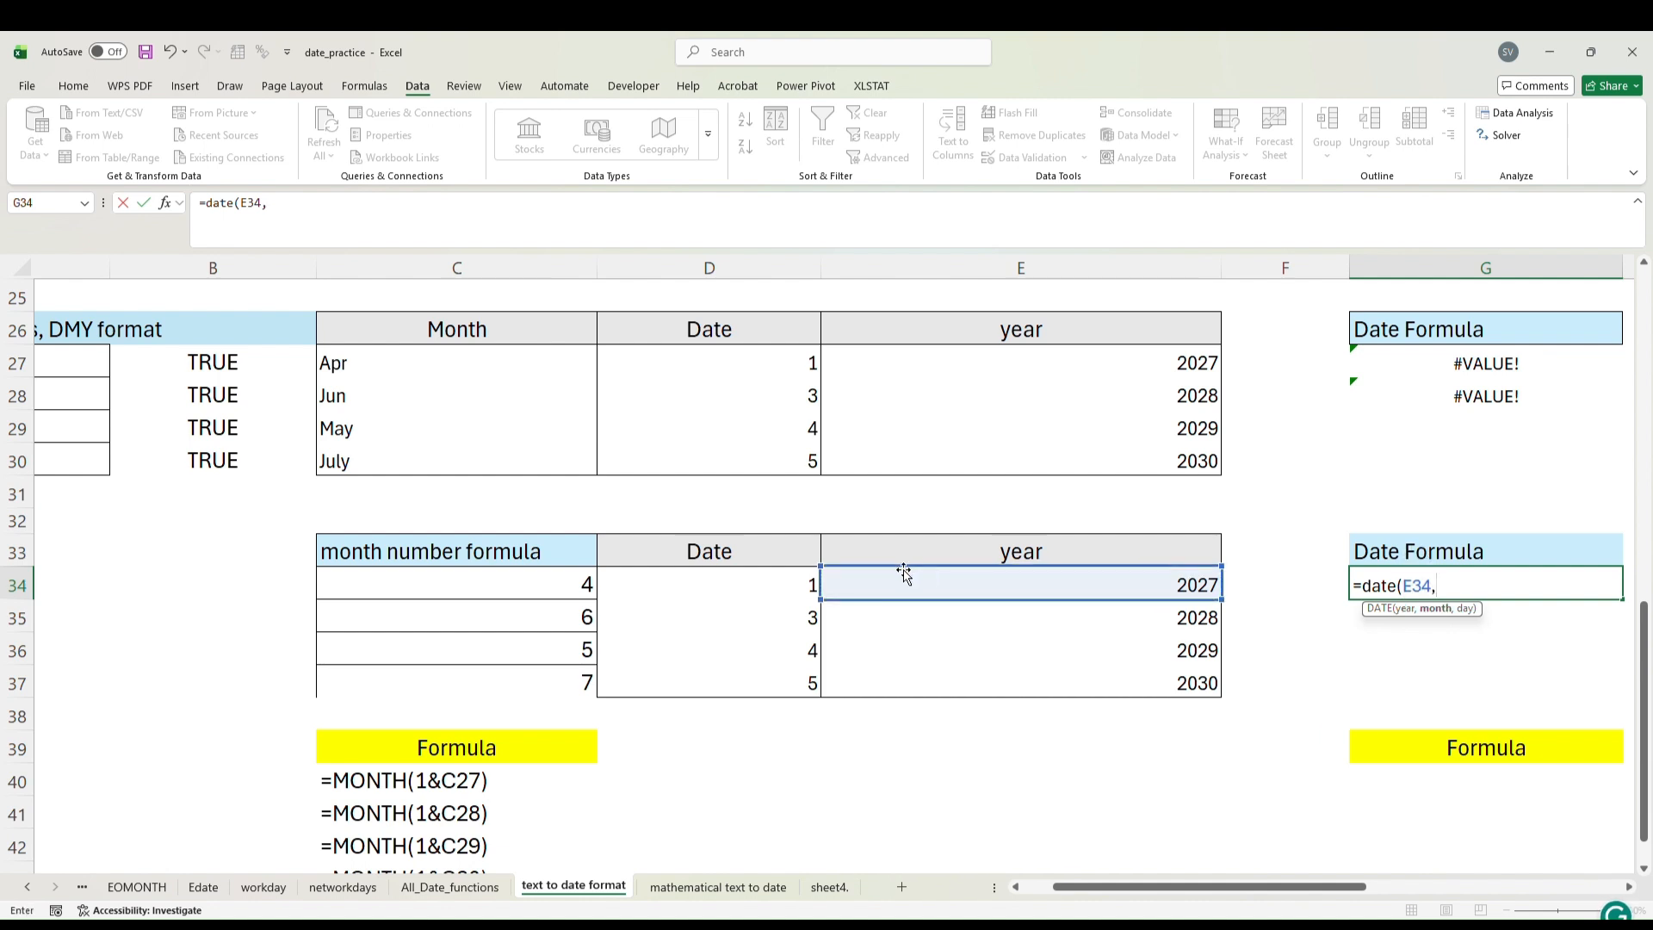
pyautogui.click(581, 584)
pyautogui.write(',')
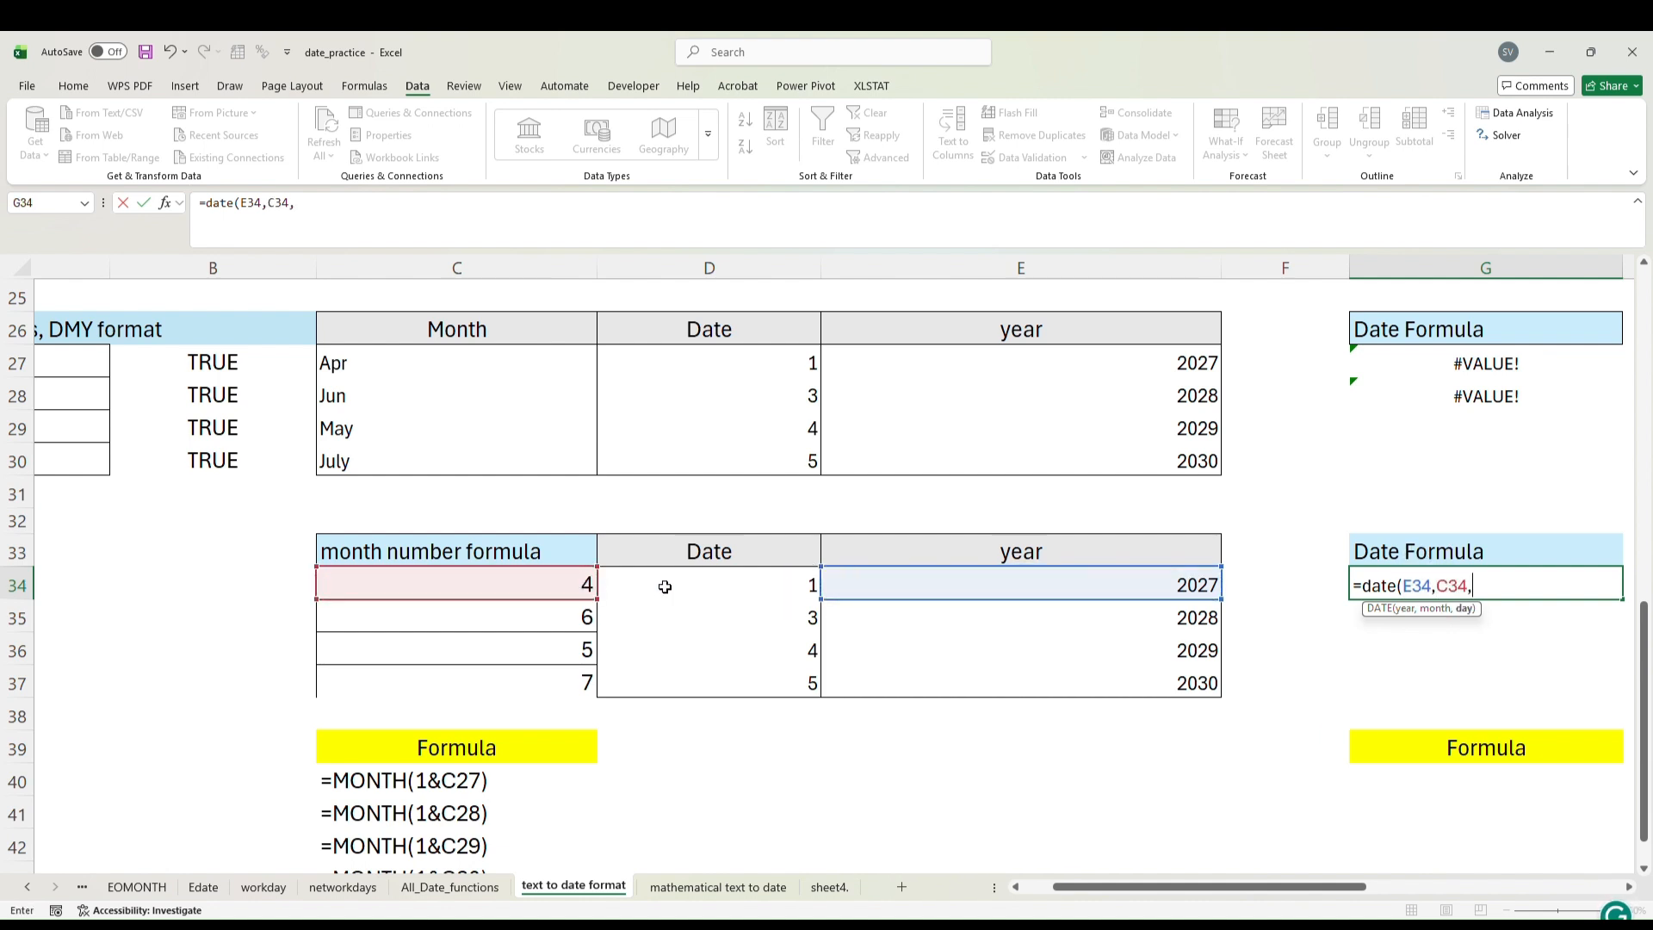
pyautogui.click(759, 583)
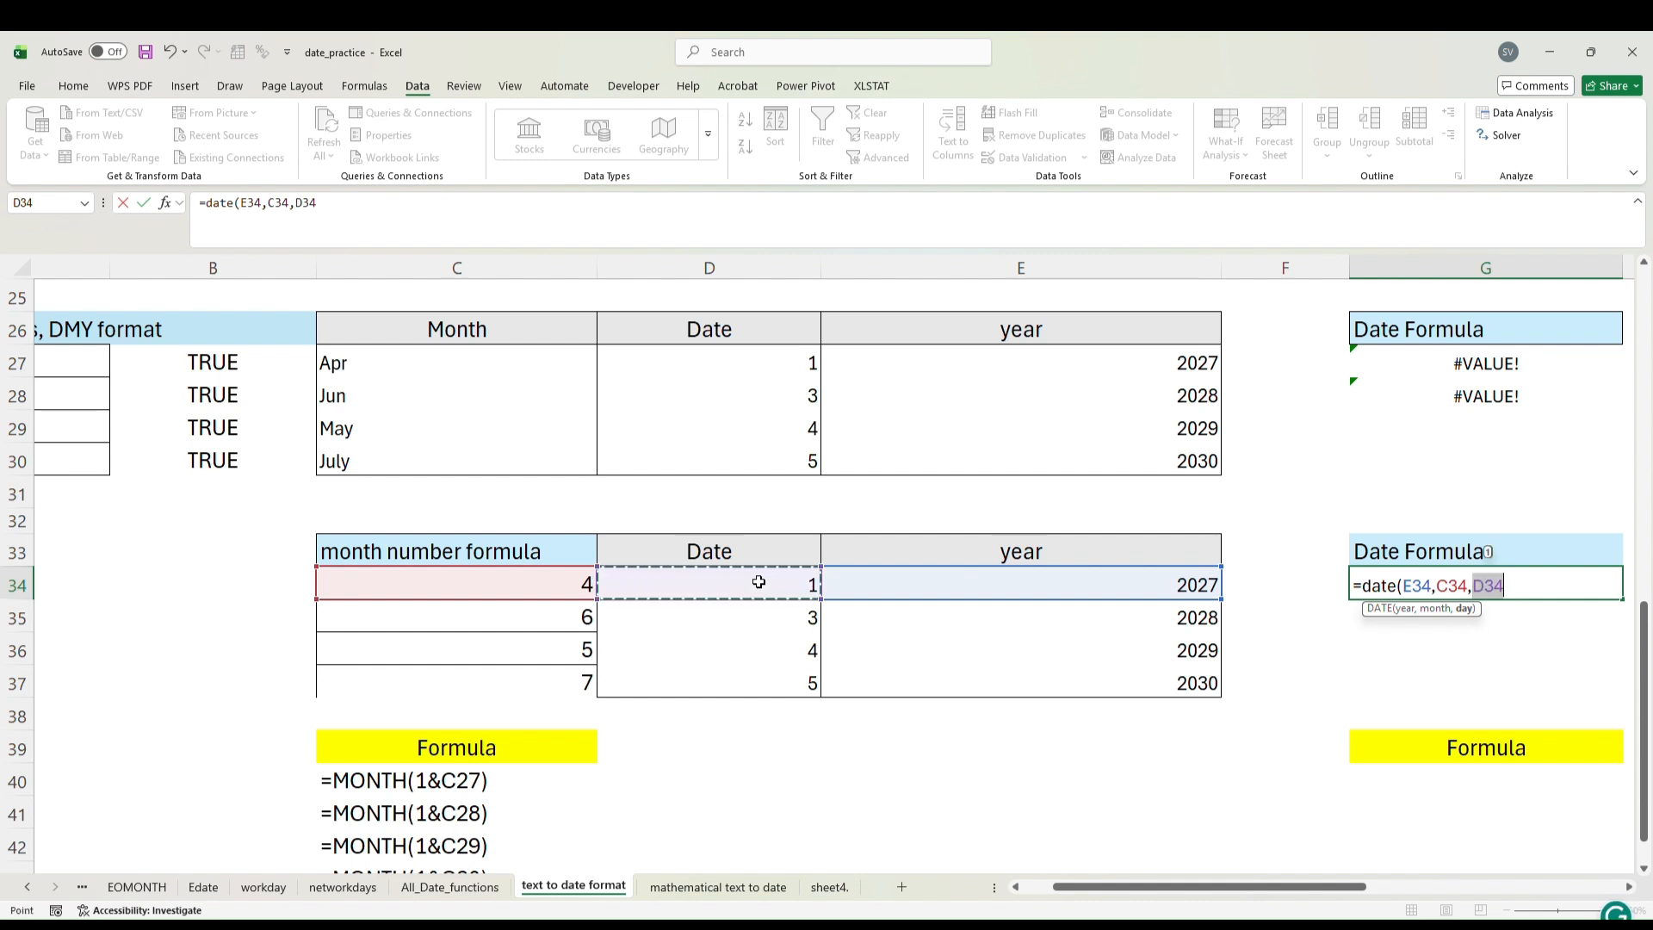
pyautogui.write(')')
pyautogui.press('Return')
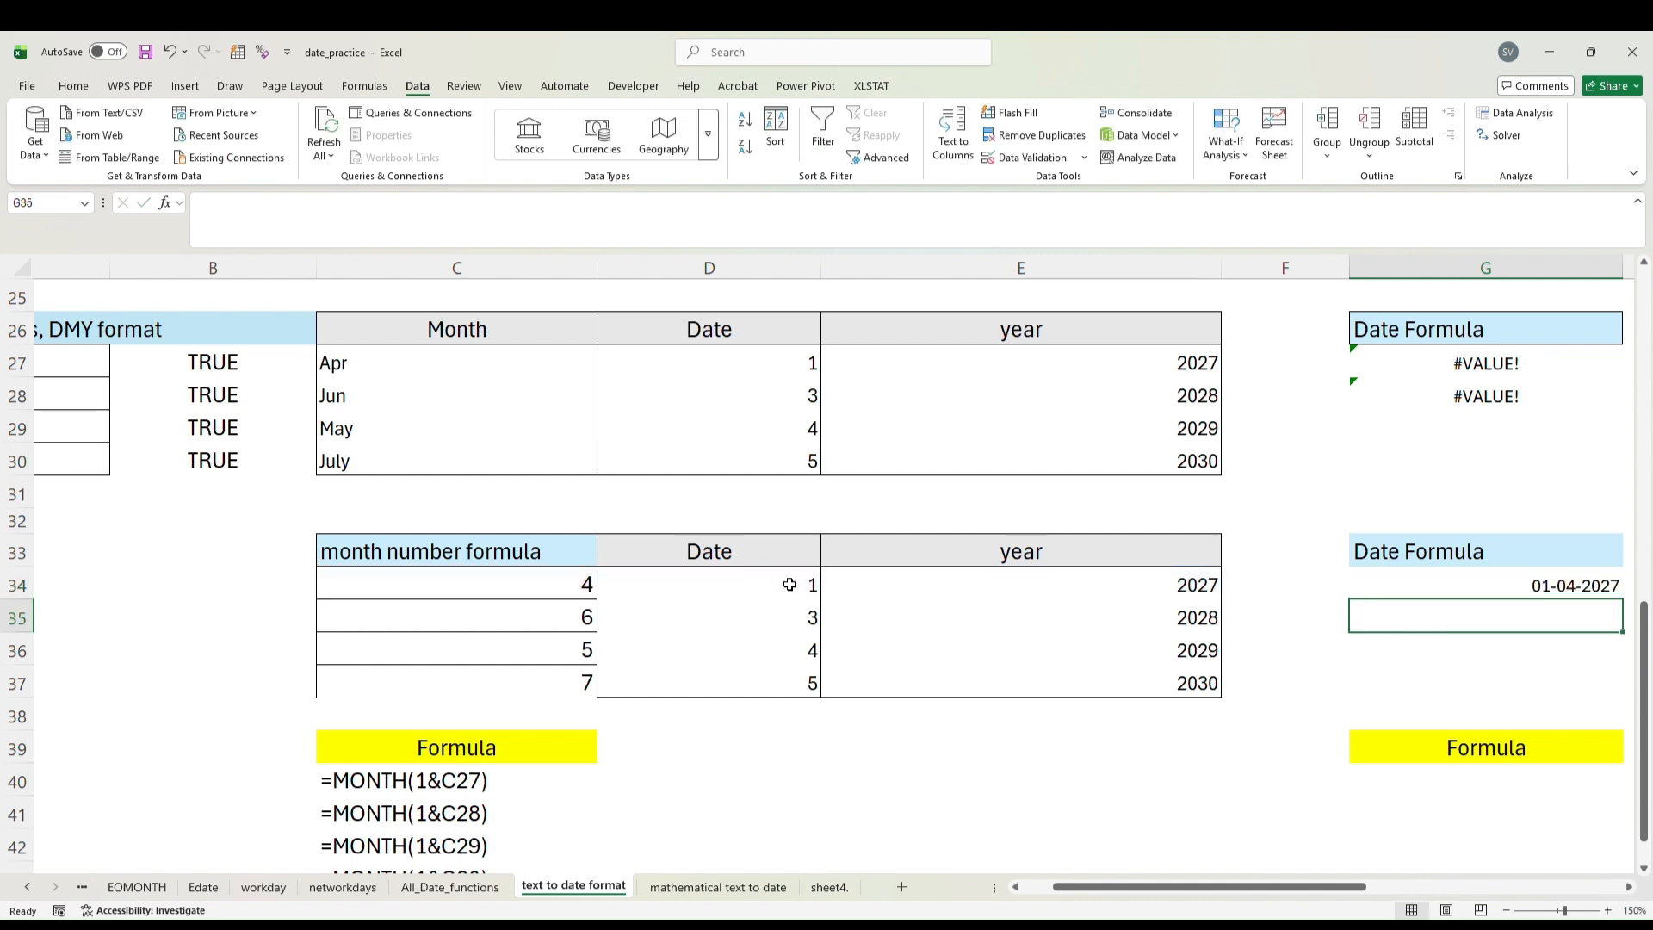
# Add borders to all the cells in G34:G37.
pyautogui.moveTo(1593, 584); pyautogui.dragTo(1587, 676)
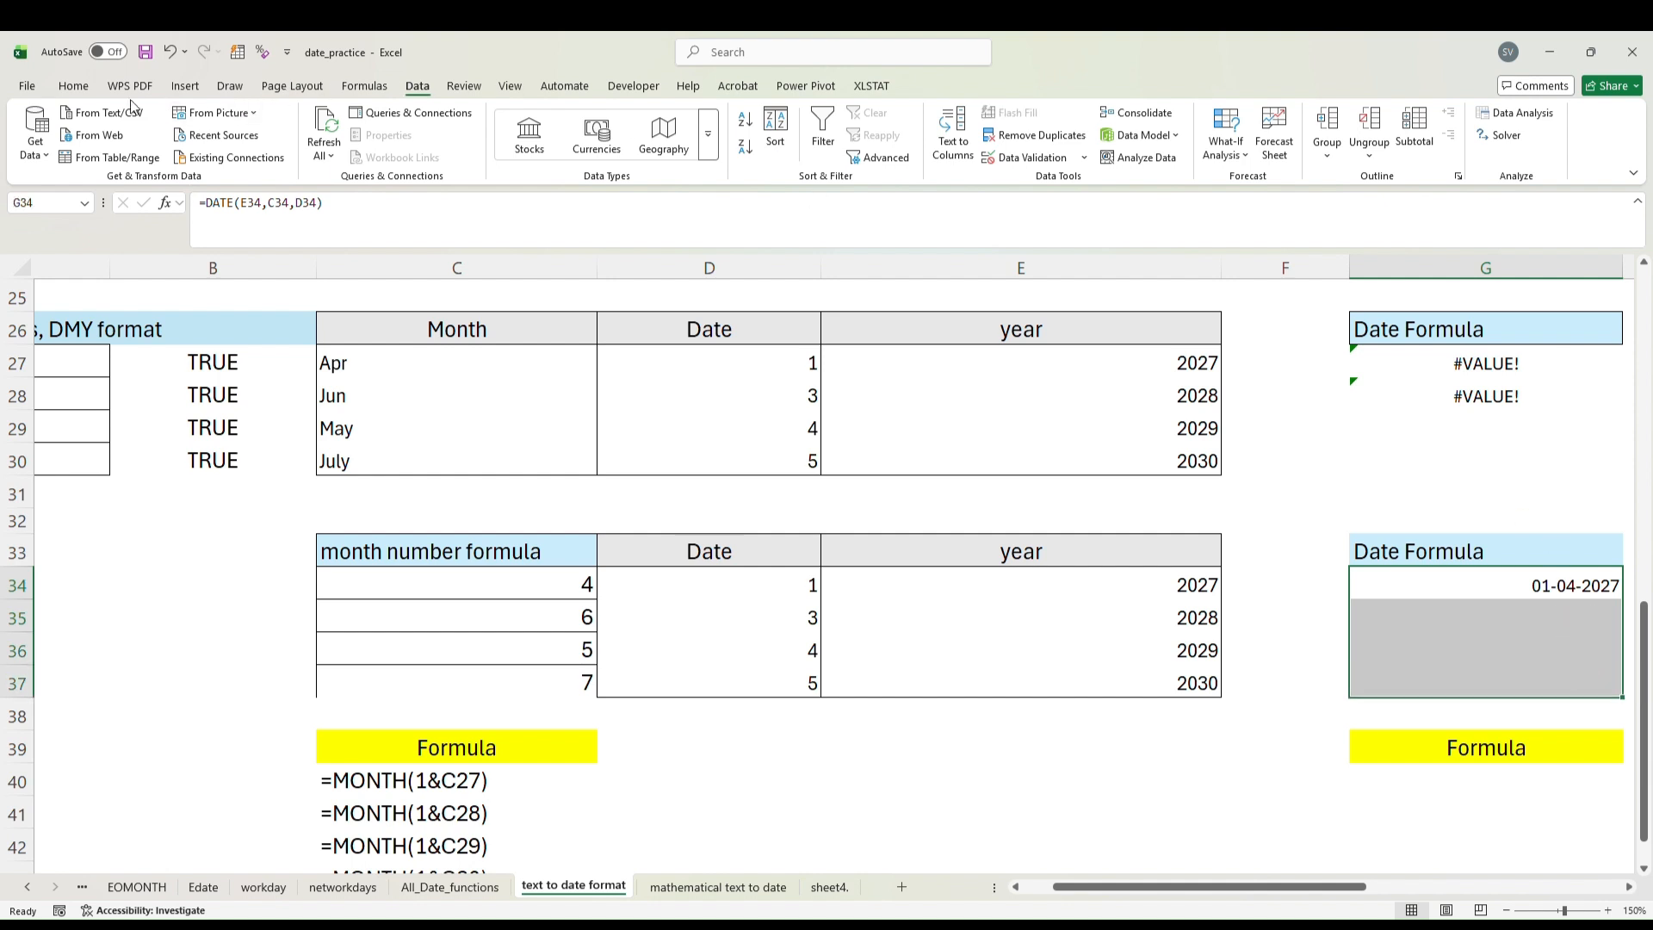
pyautogui.click(74, 86)
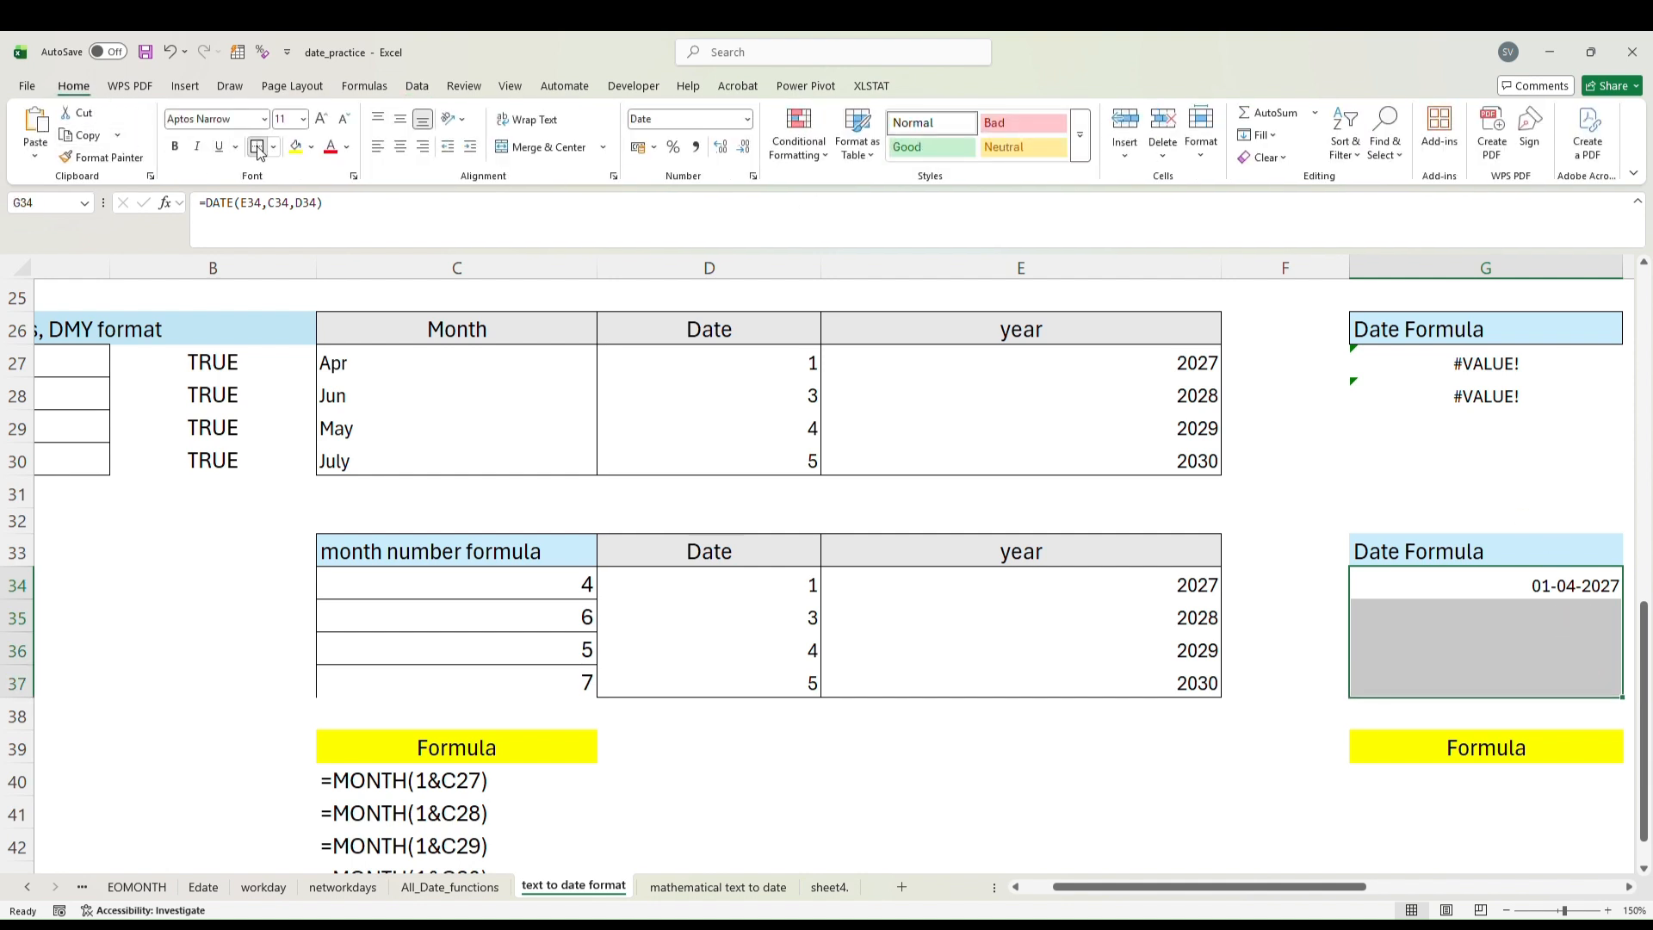
pyautogui.click(725, 59)
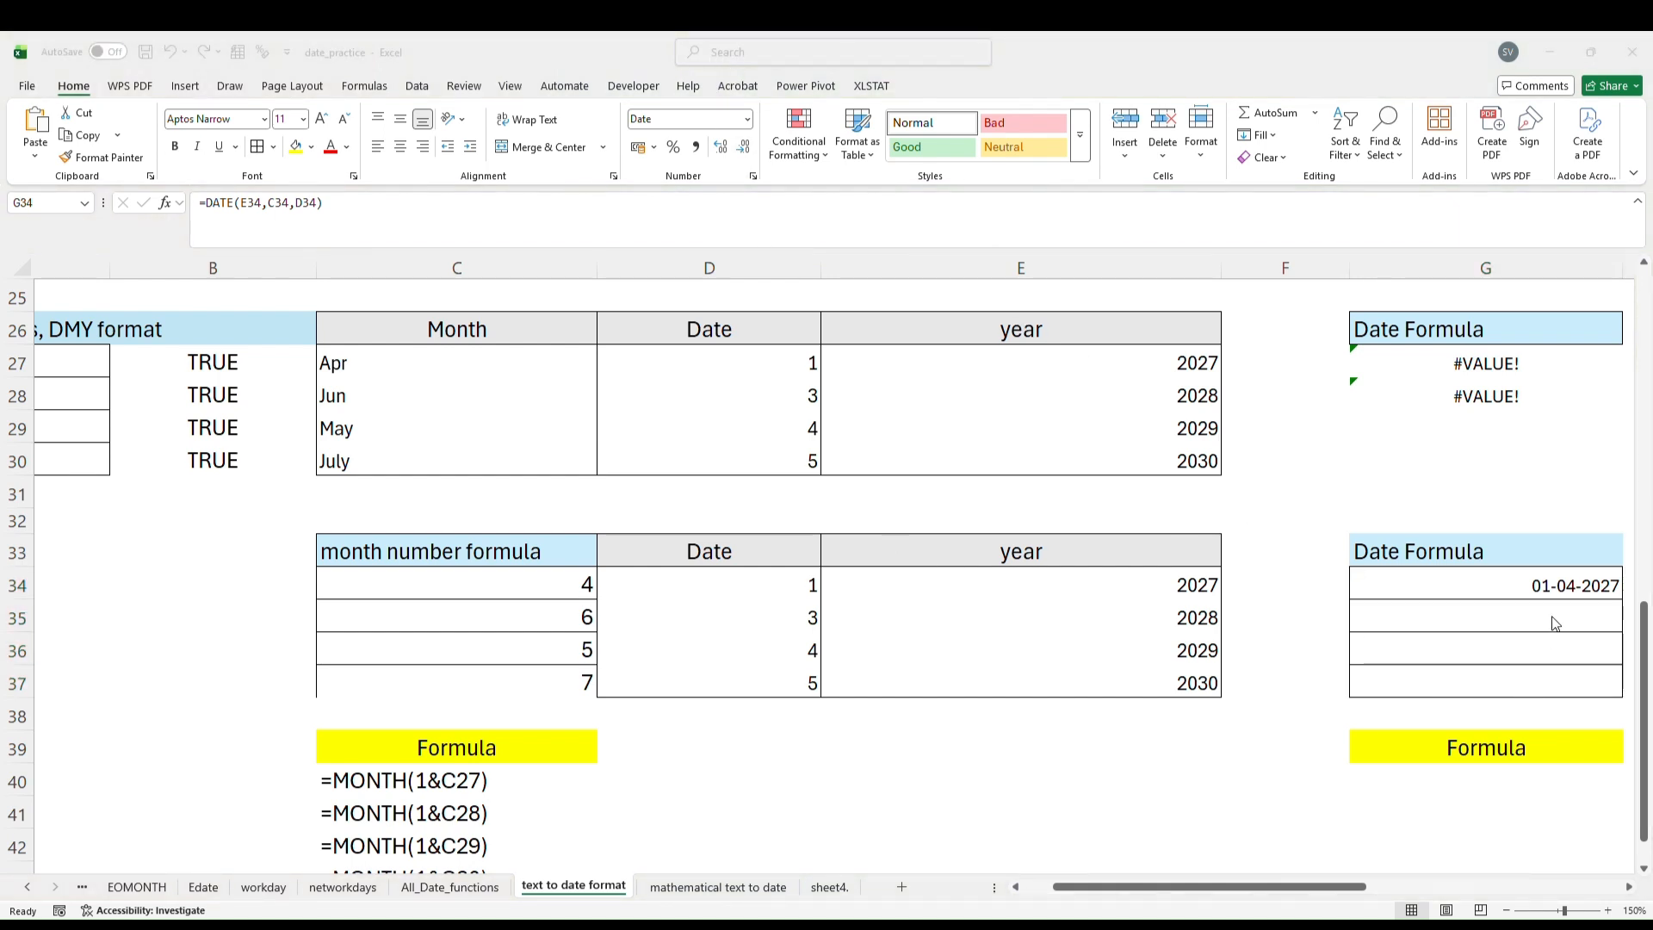
# Fill the DATE formula from G34 down to G37 and check the resulting dates.
pyautogui.click(1555, 582)
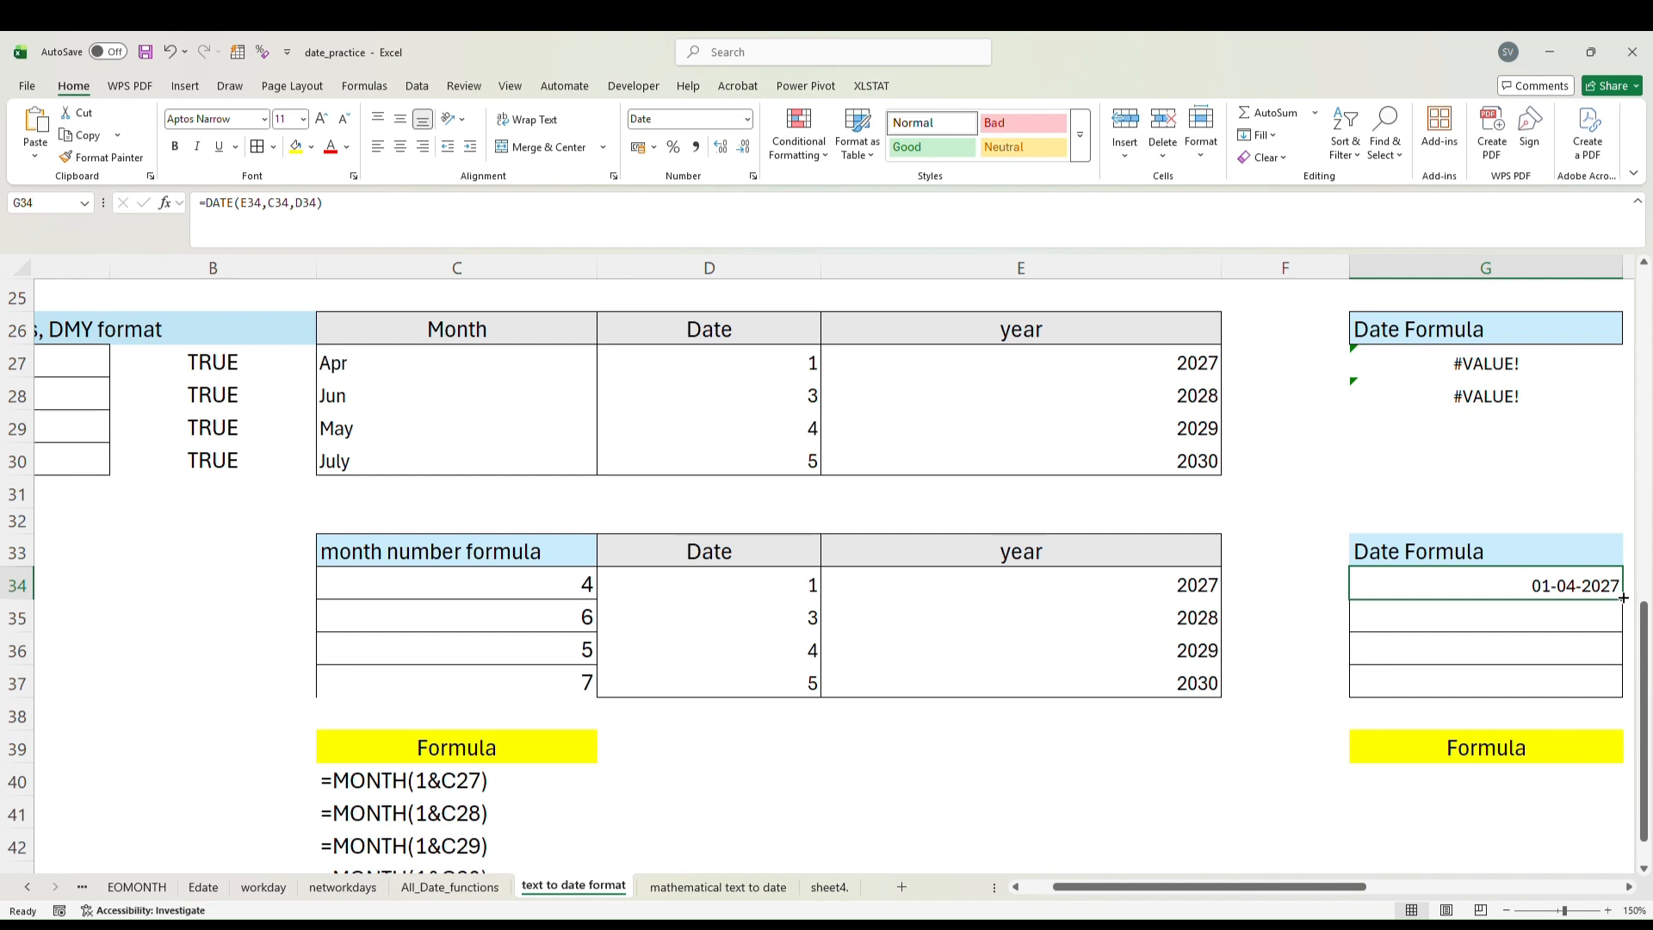
pyautogui.moveTo(1622, 597); pyautogui.dragTo(1612, 685)
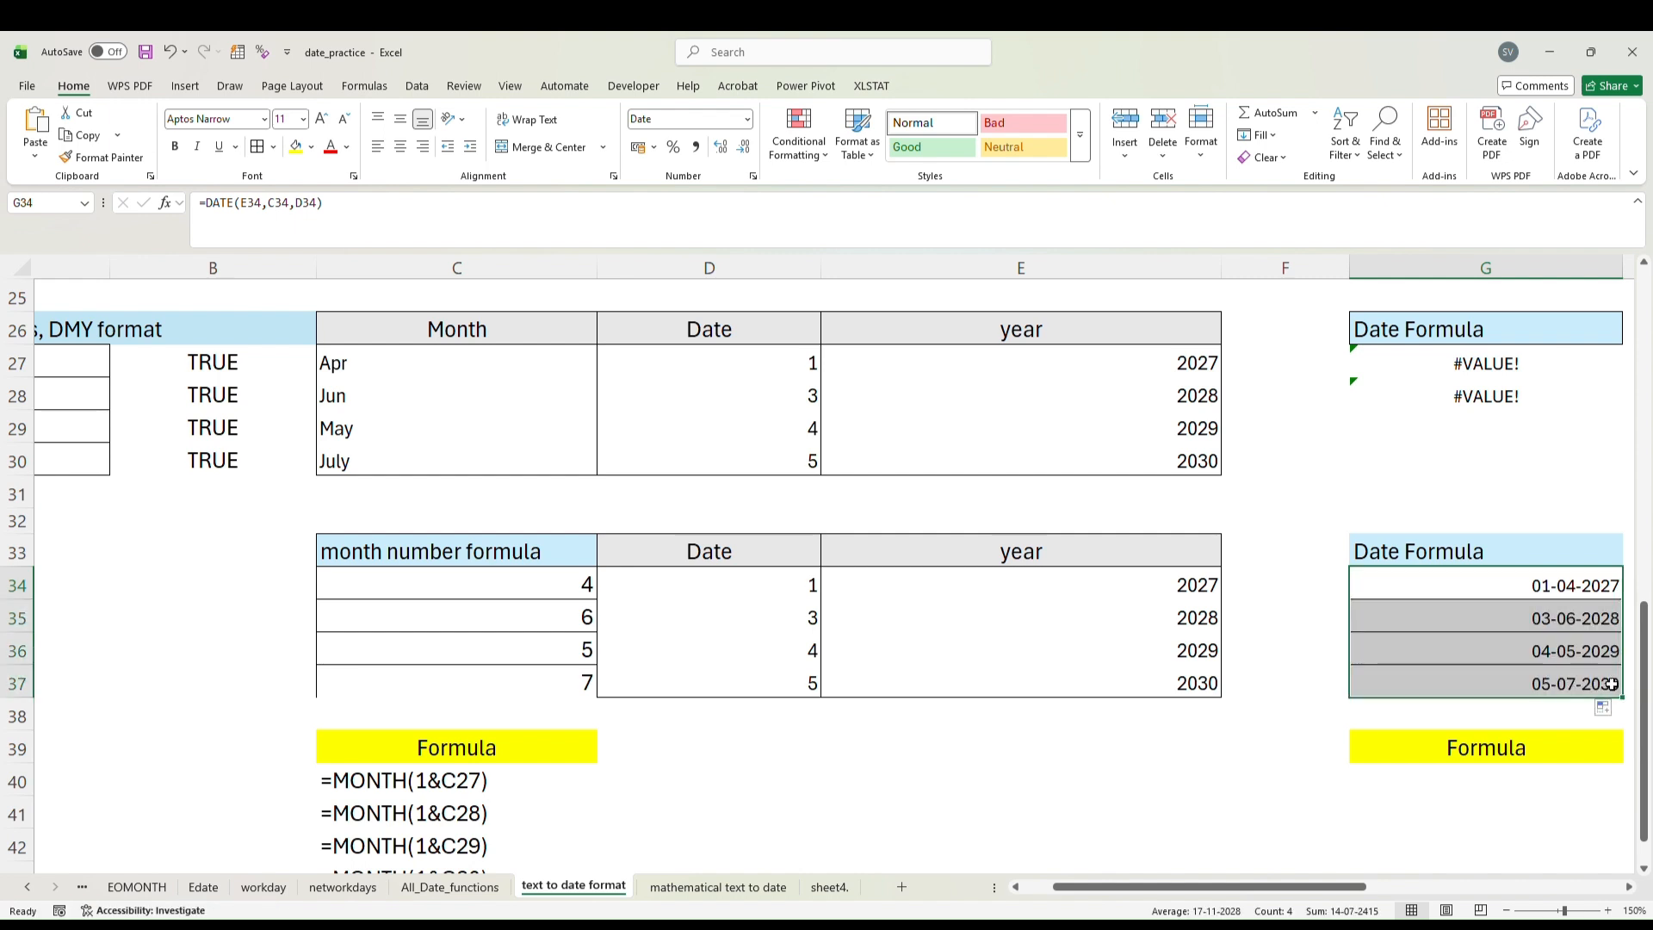
pyautogui.click(1566, 587)
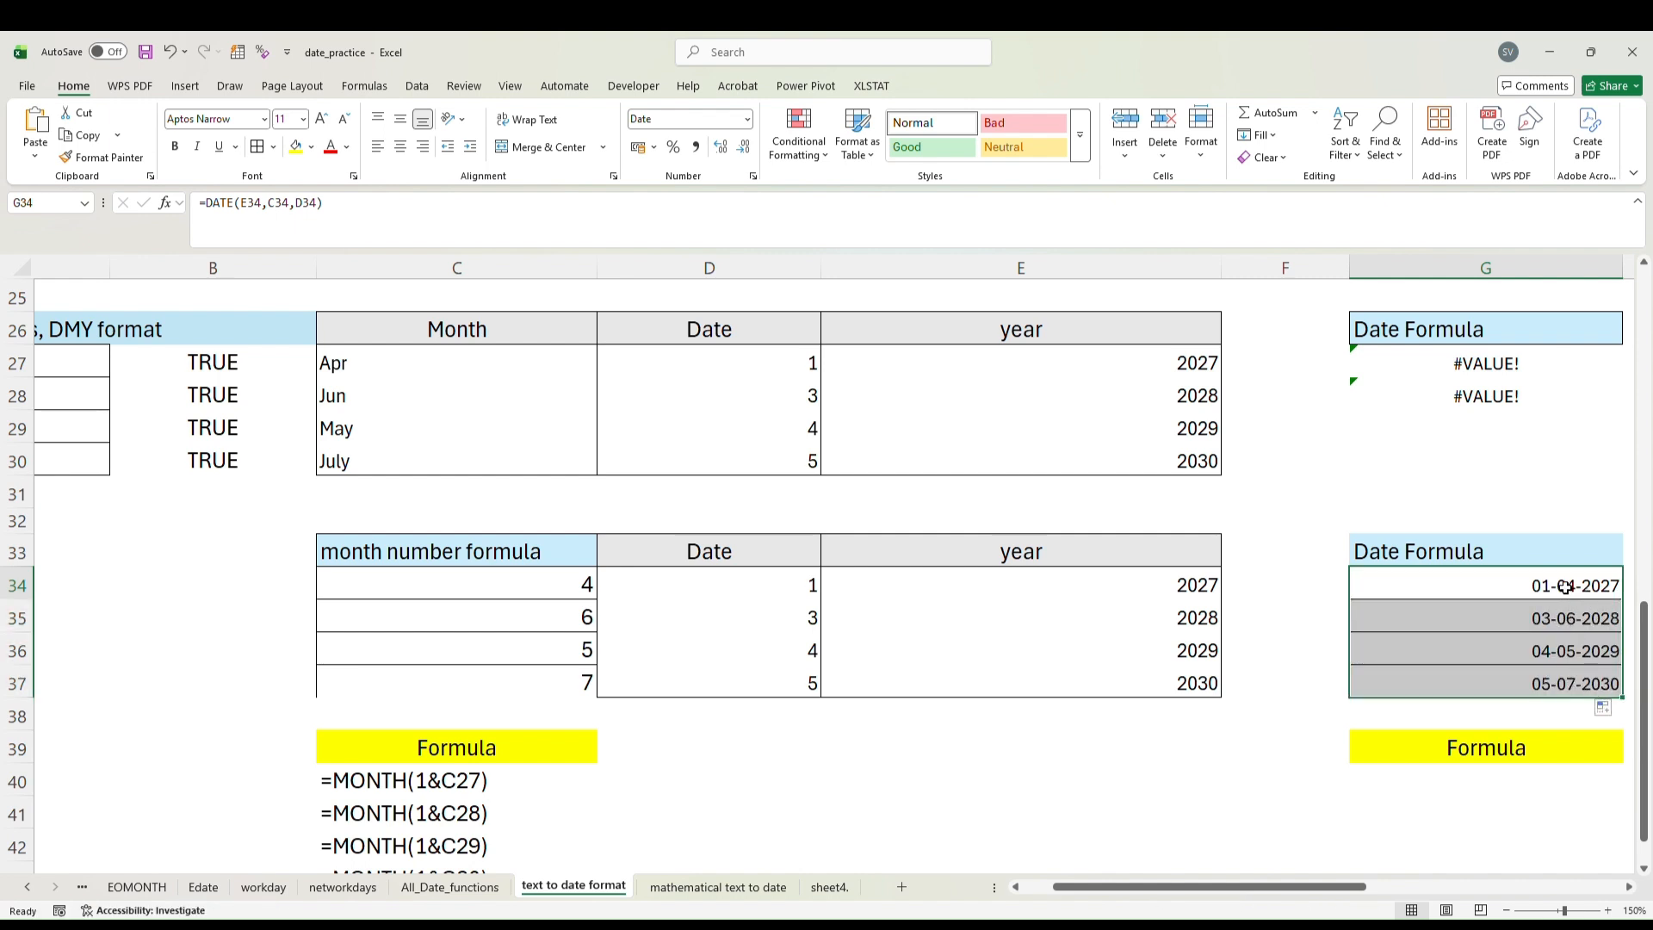
pyautogui.click(1563, 617)
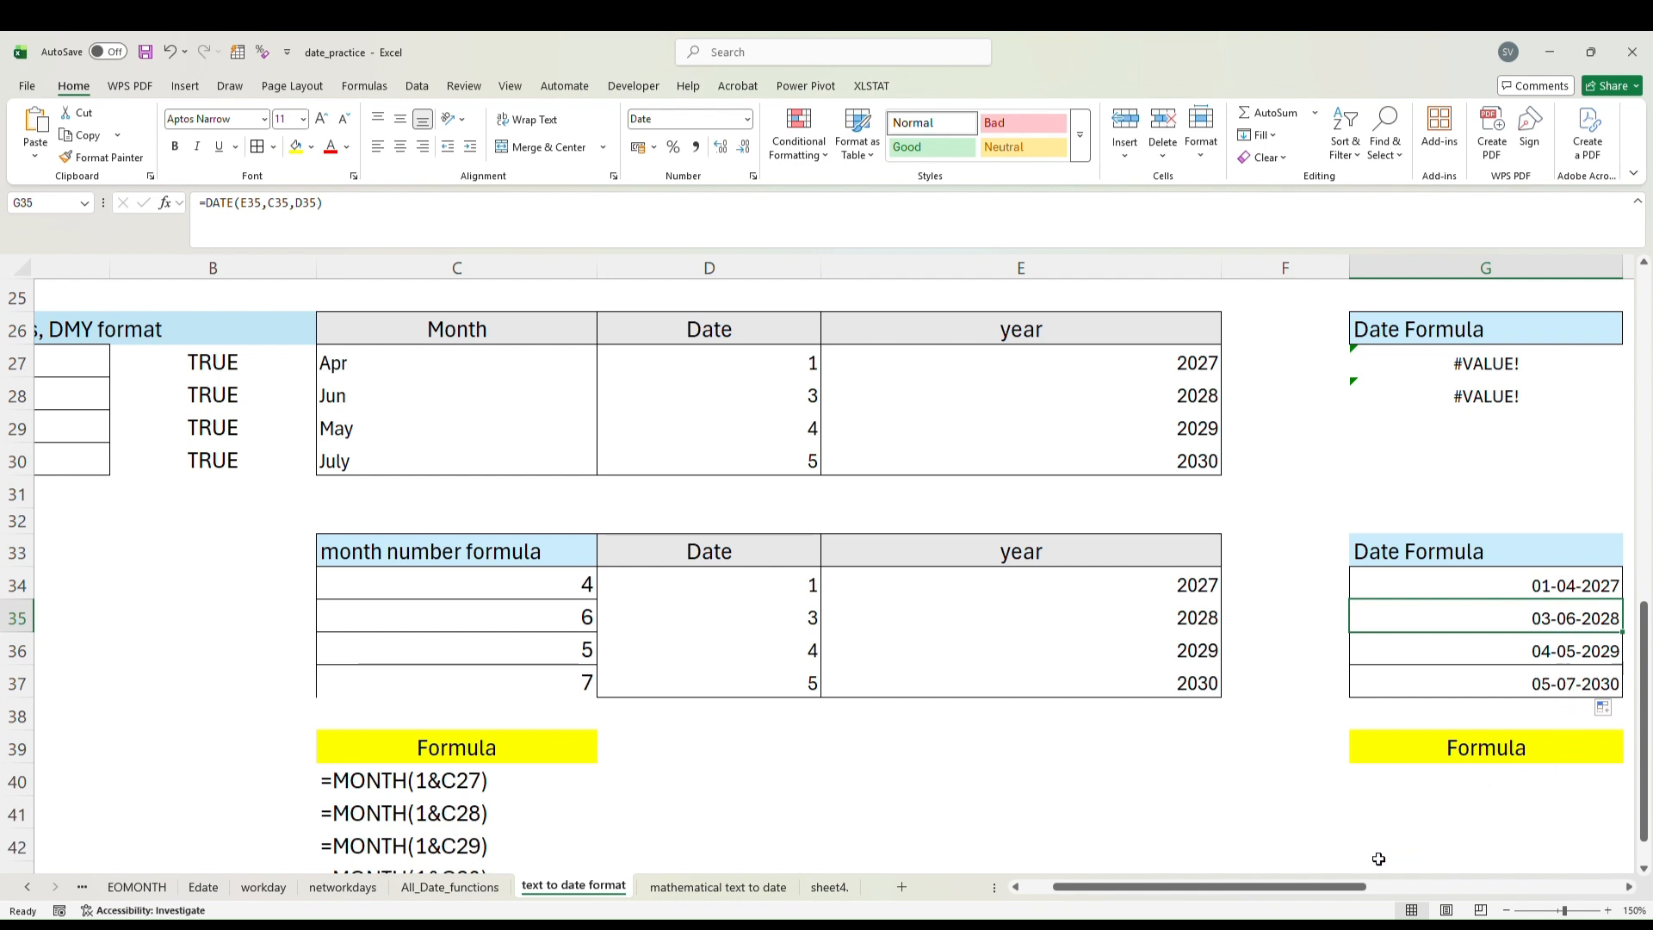
# Enter =ISTEXT(G34) in H34 and fill the formula down to H37 to test whether the dates are text.
pyautogui.moveTo(1362, 894); pyautogui.dragTo(1442, 892)
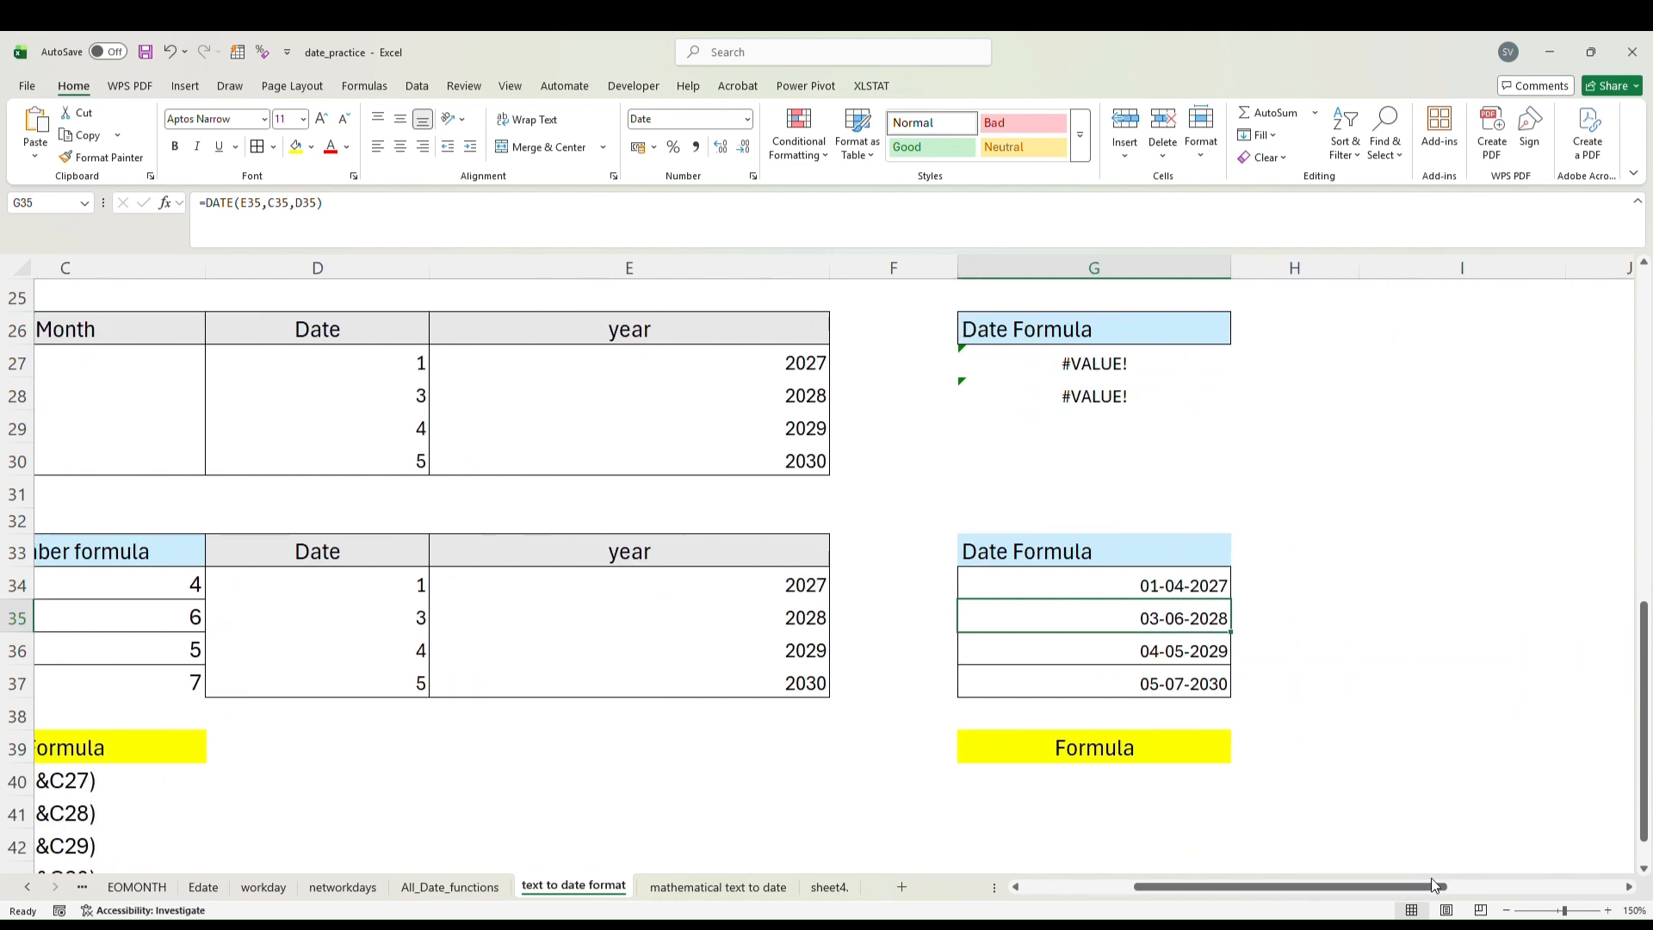
pyautogui.click(1319, 579)
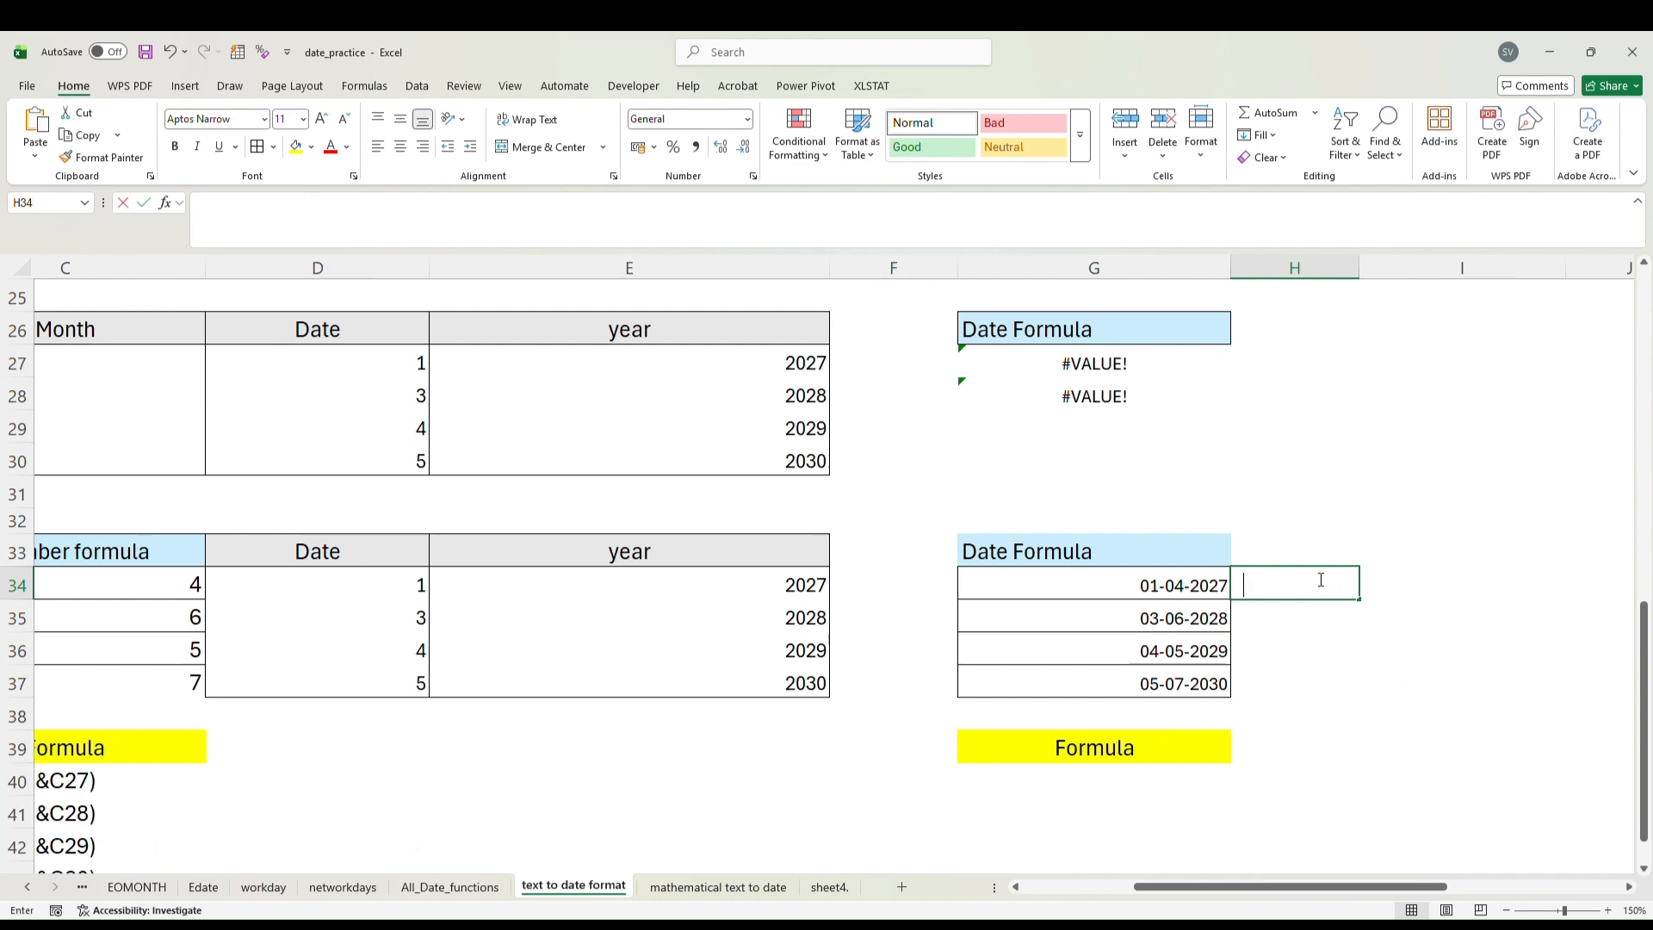
pyautogui.write('=sis')
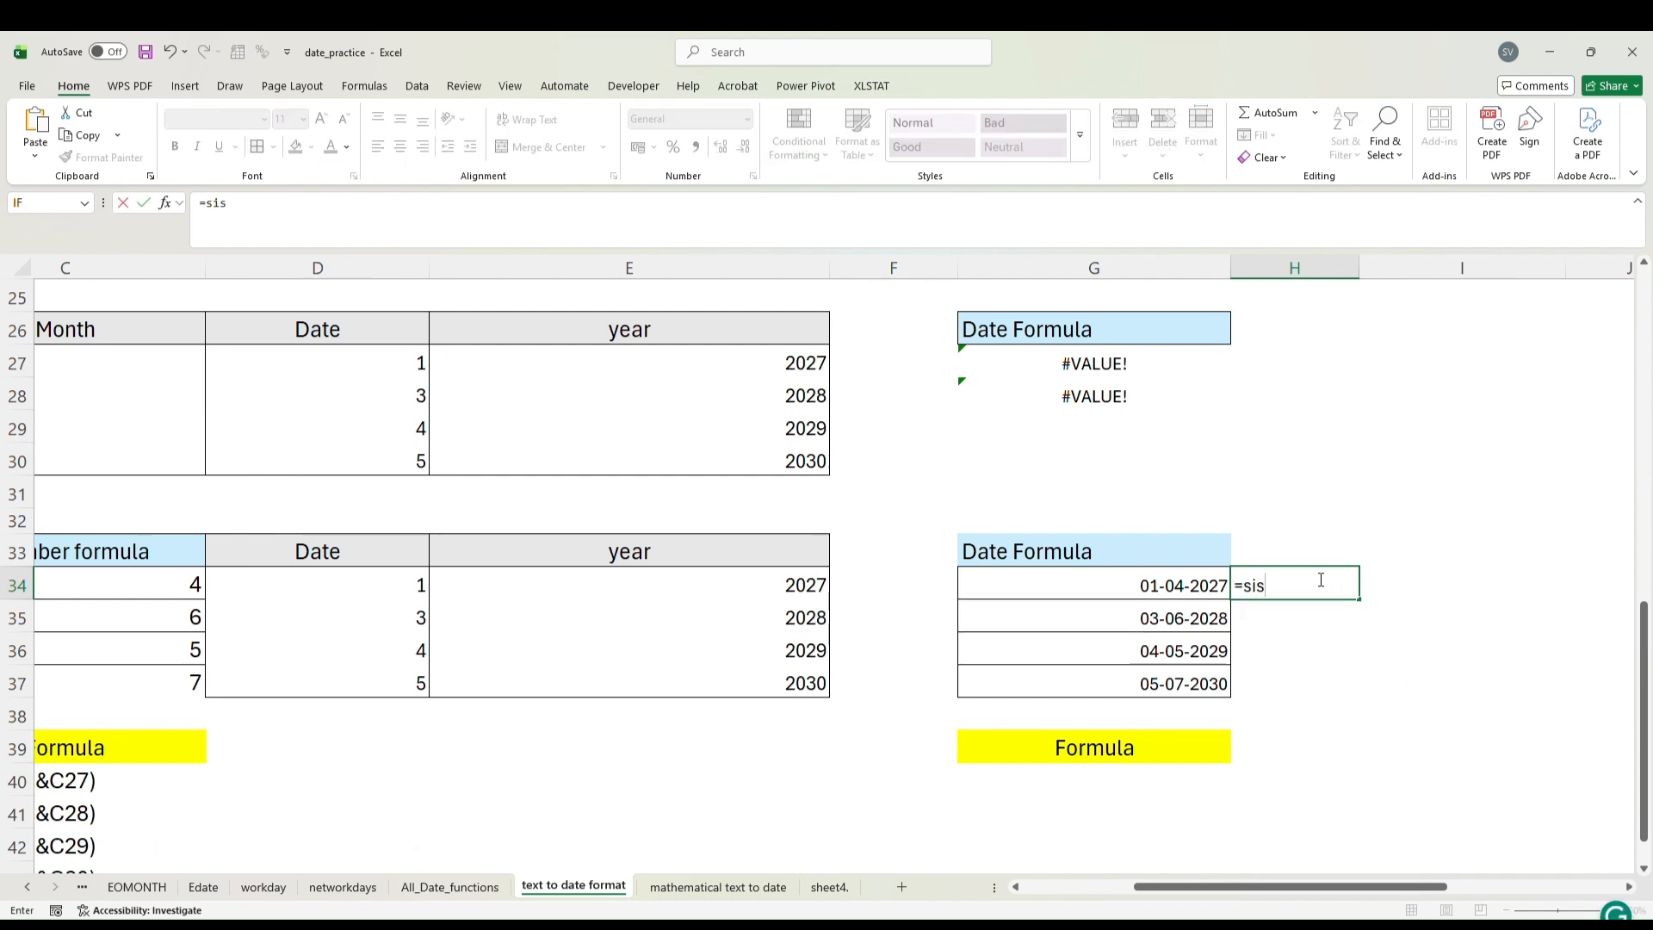
pyautogui.press('BackSpace')
pyautogui.press('BackSpace')
pyautogui.press('BackSpace')
pyautogui.write('iste')
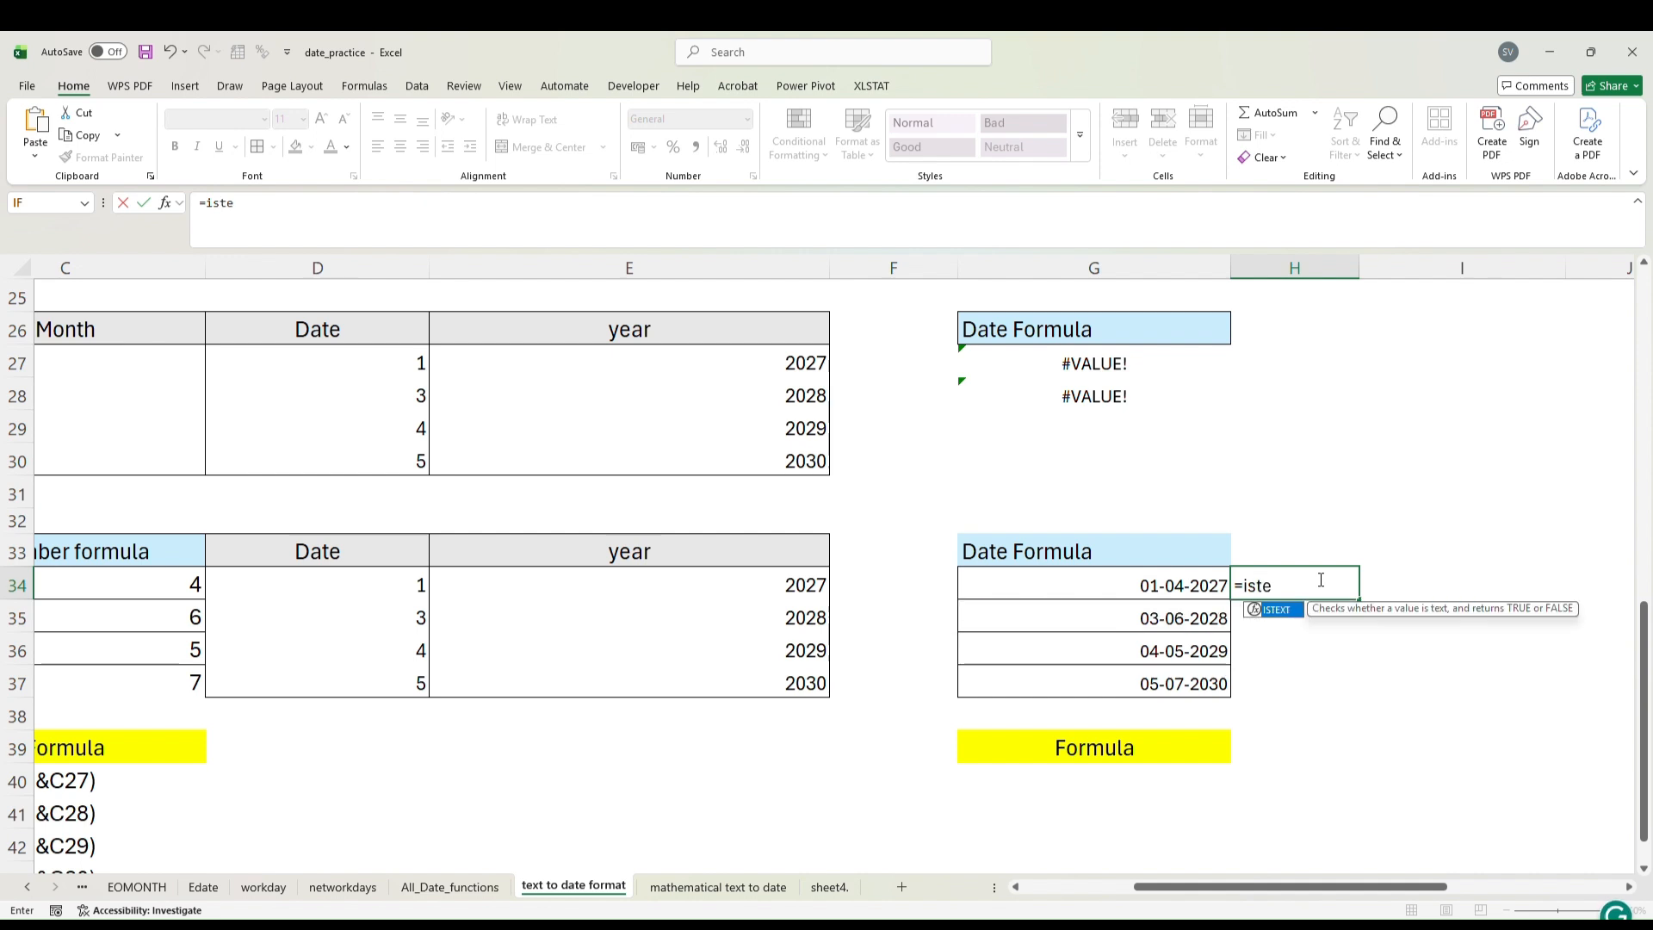
pyautogui.write('xt(')
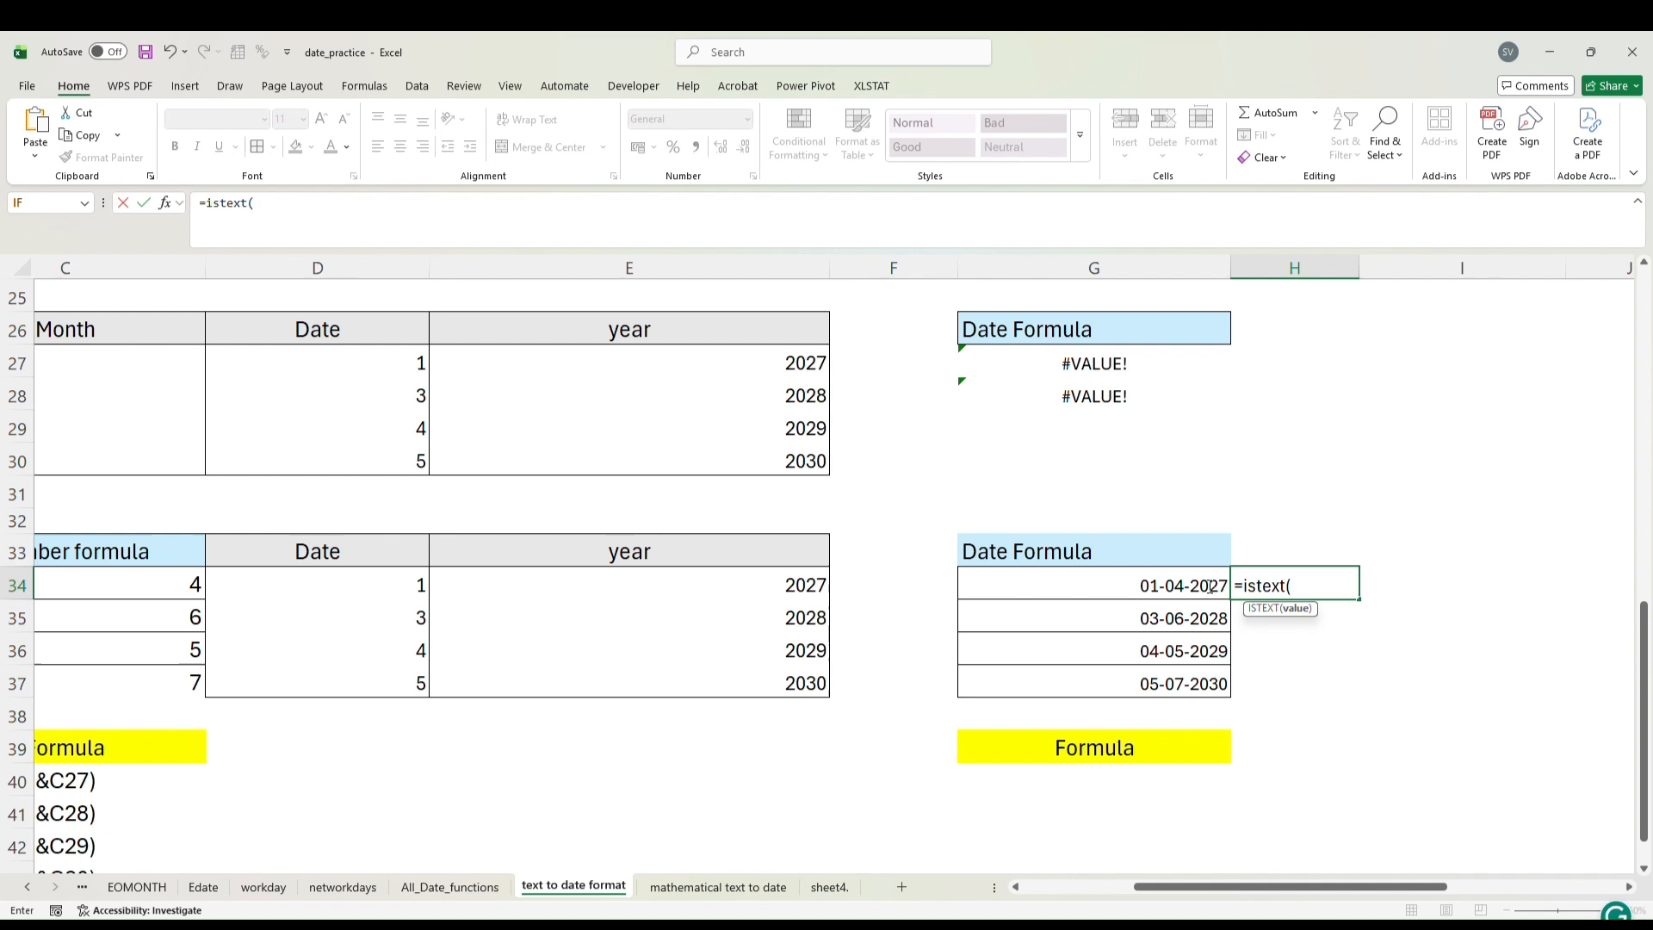
pyautogui.press('Left')
pyautogui.click(1268, 608)
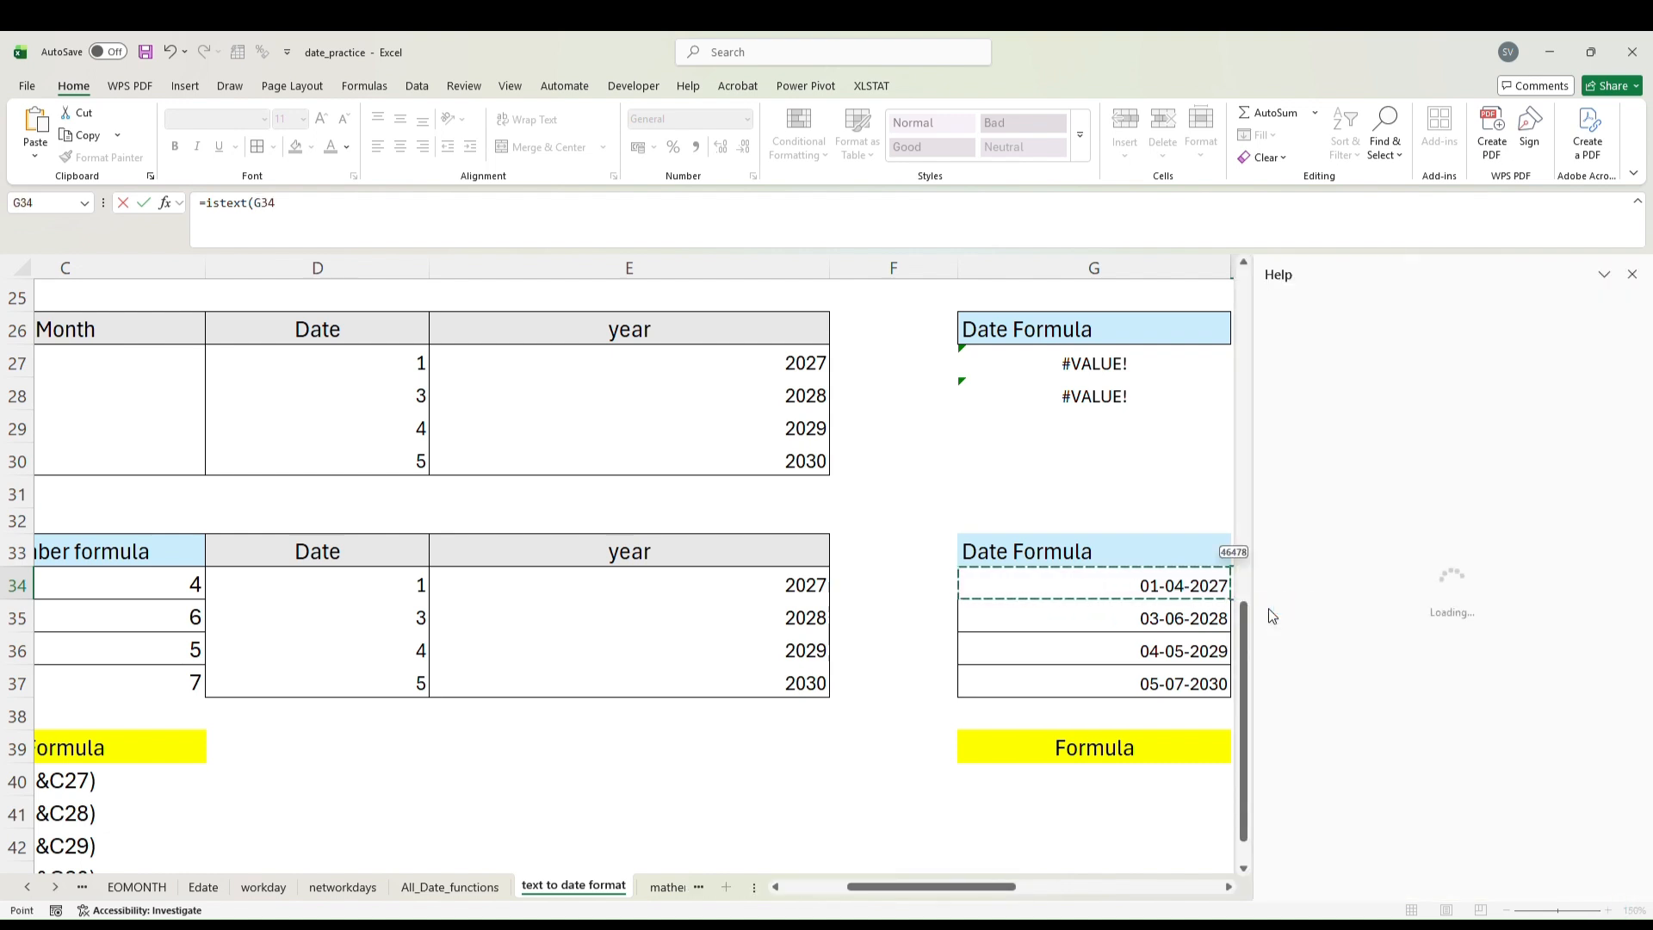
pyautogui.click(1632, 274)
pyautogui.click(1338, 590)
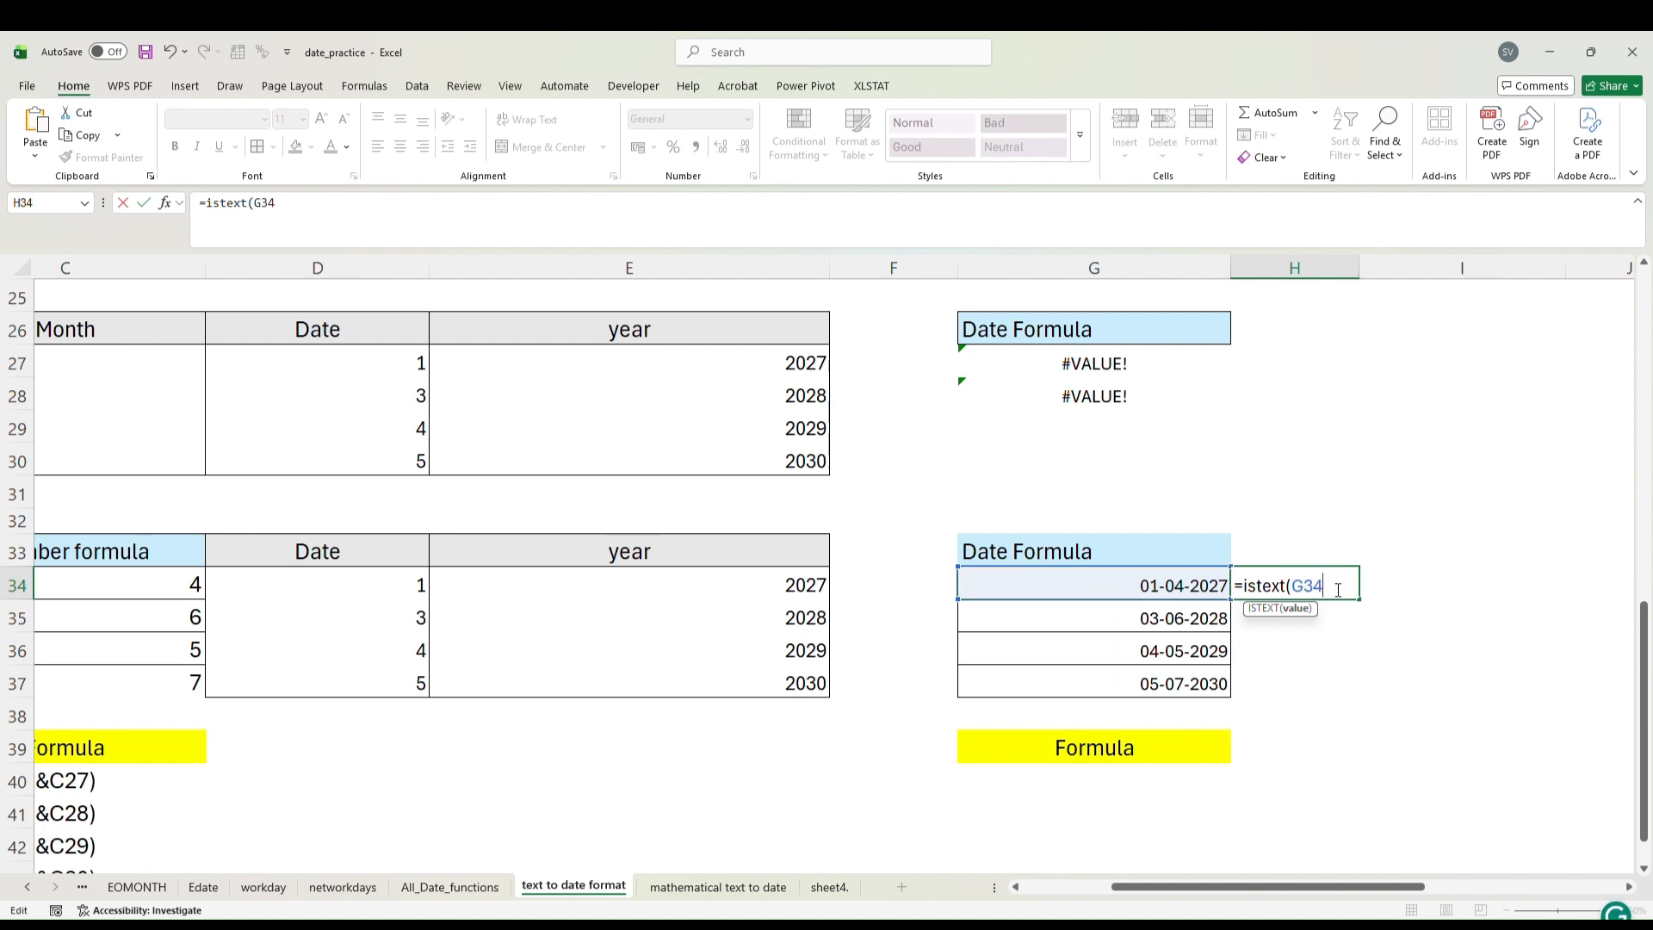
pyautogui.write(')')
pyautogui.press('Return')
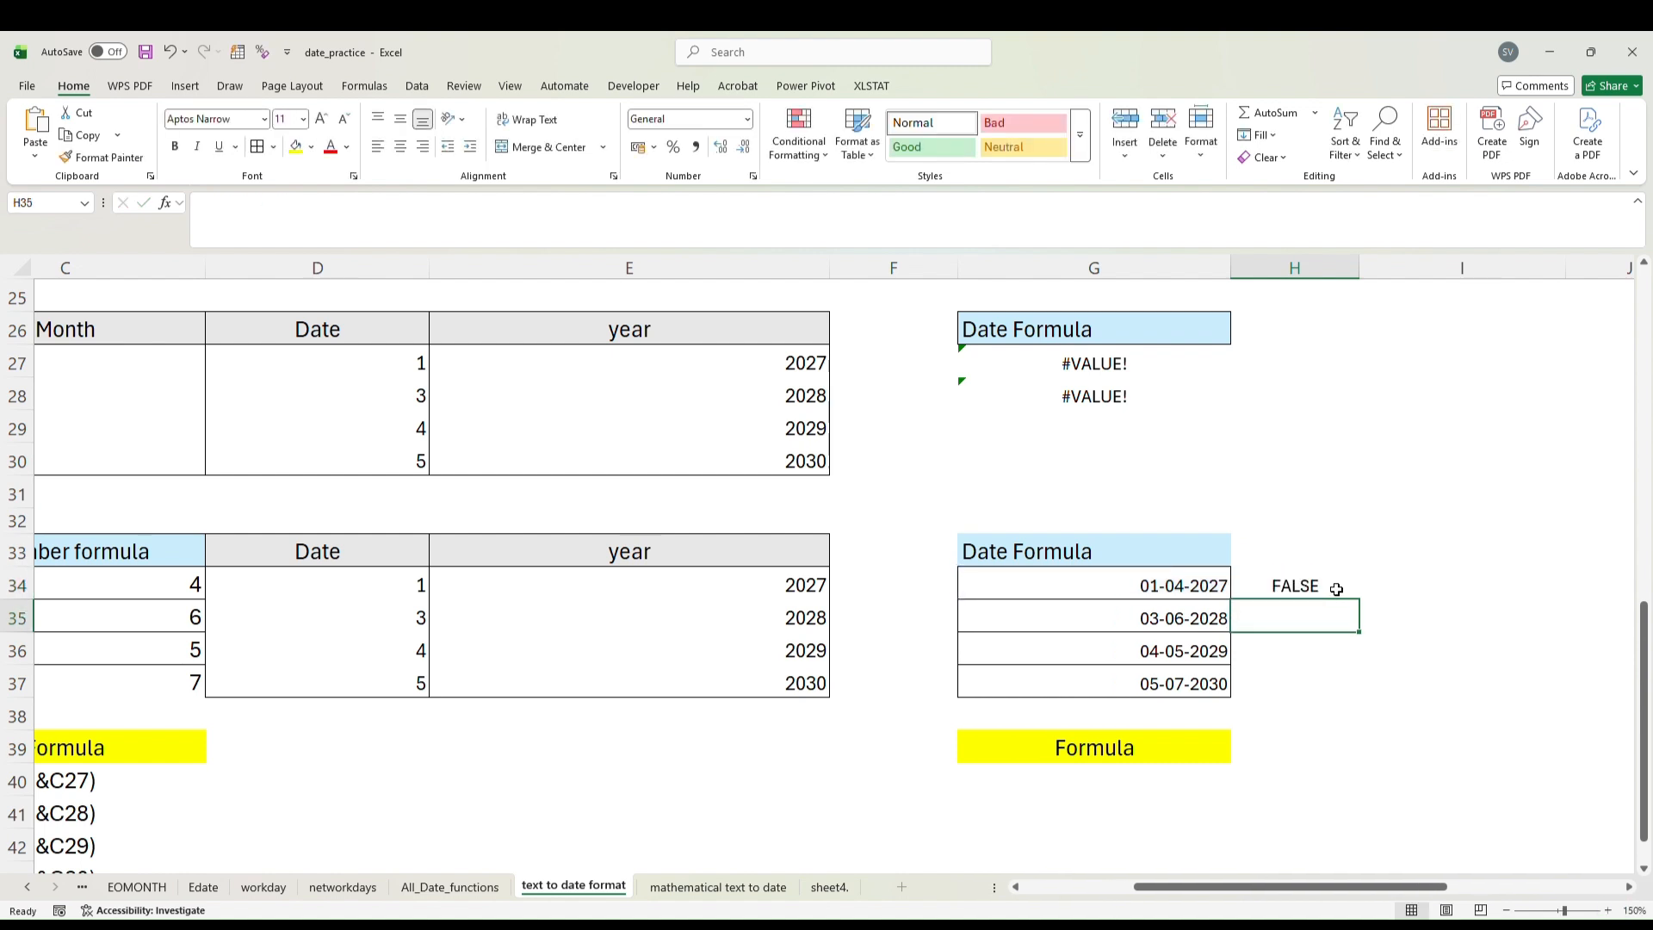
pyautogui.click(1327, 592)
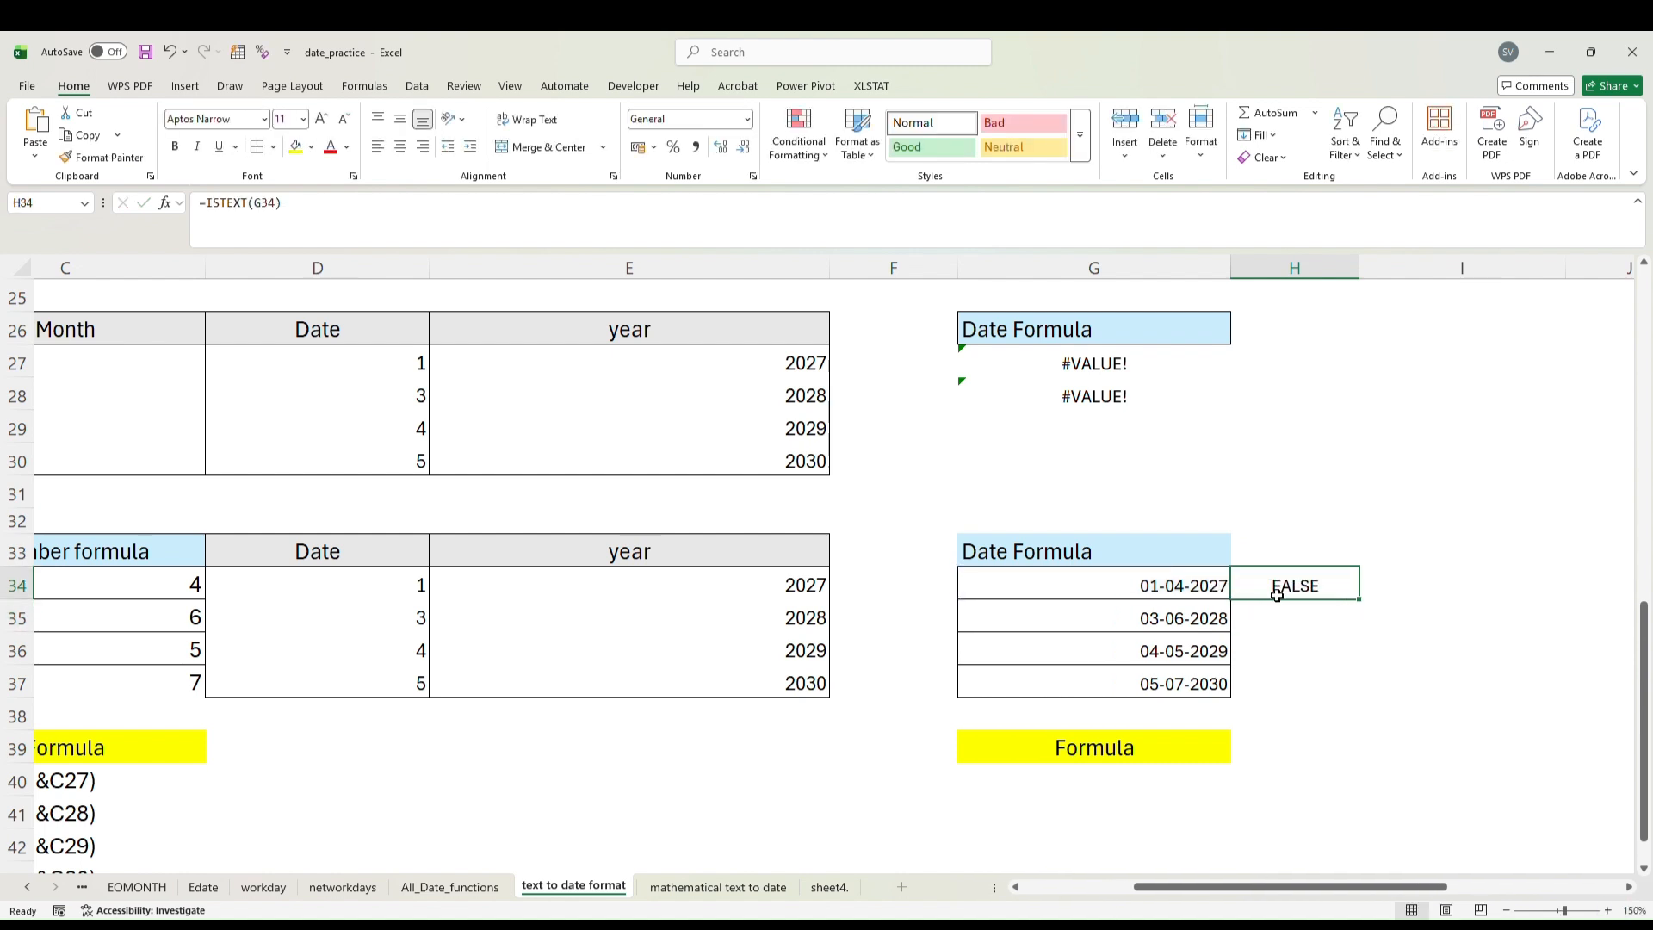
pyautogui.moveTo(1362, 600); pyautogui.dragTo(1361, 698)
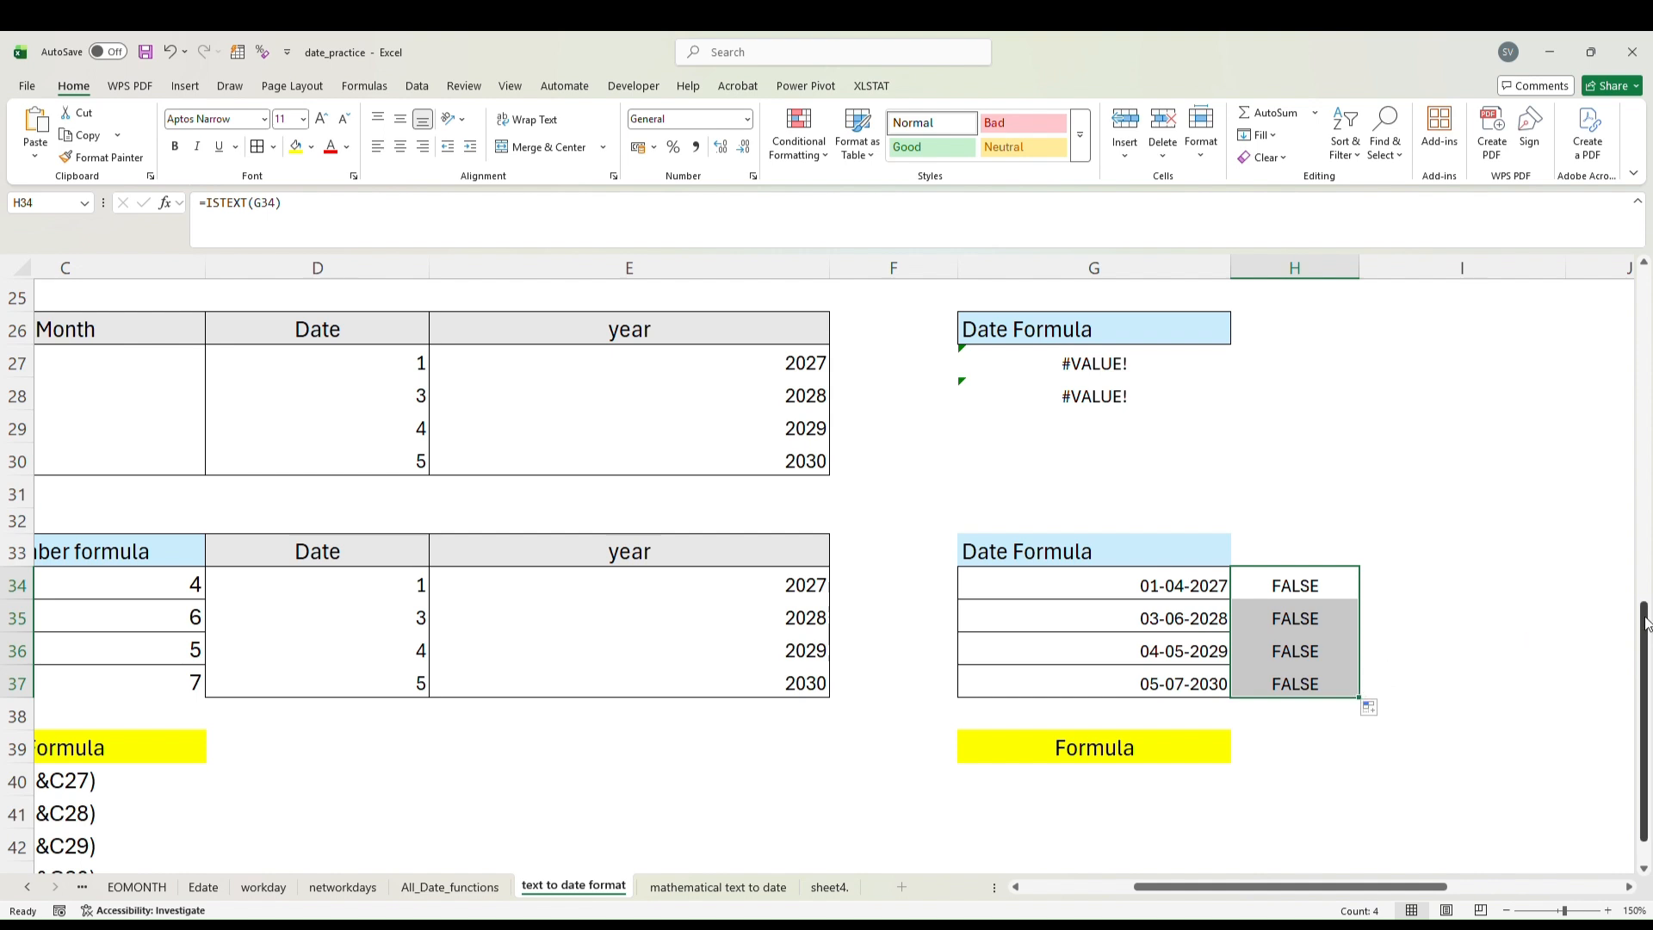
# Review the DATEVALUE and DATE formula sections in the upper rows of the sheet.
pyautogui.moveTo(1649, 642); pyautogui.dragTo(1649, 312)
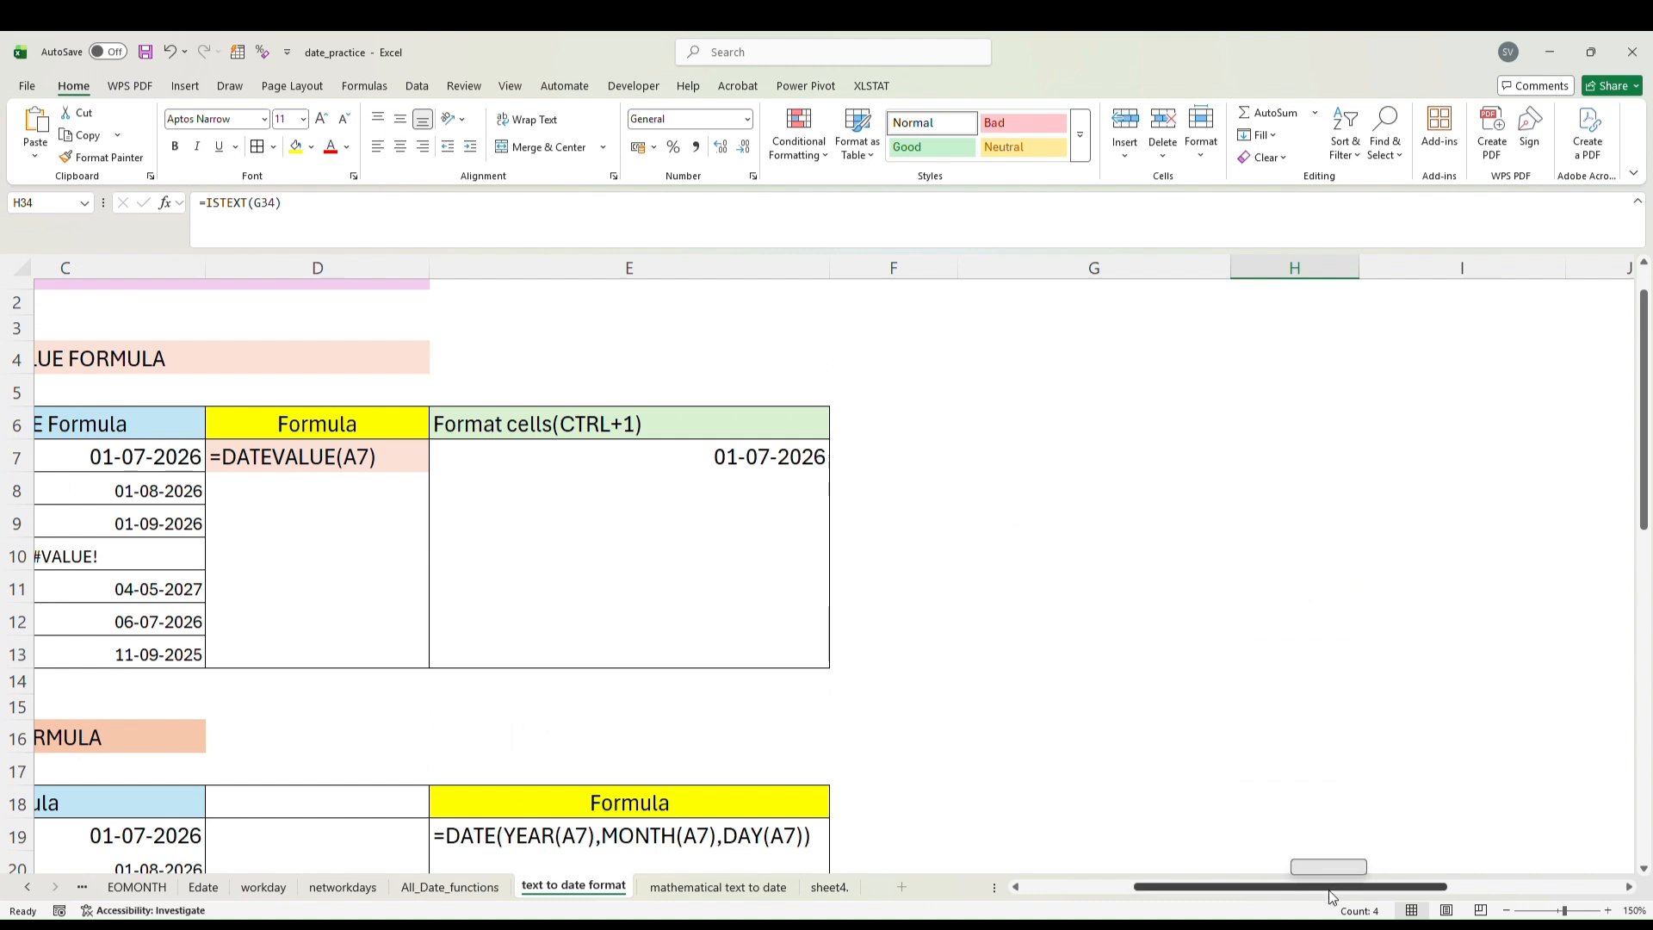
pyautogui.moveTo(1329, 892); pyautogui.dragTo(1189, 891)
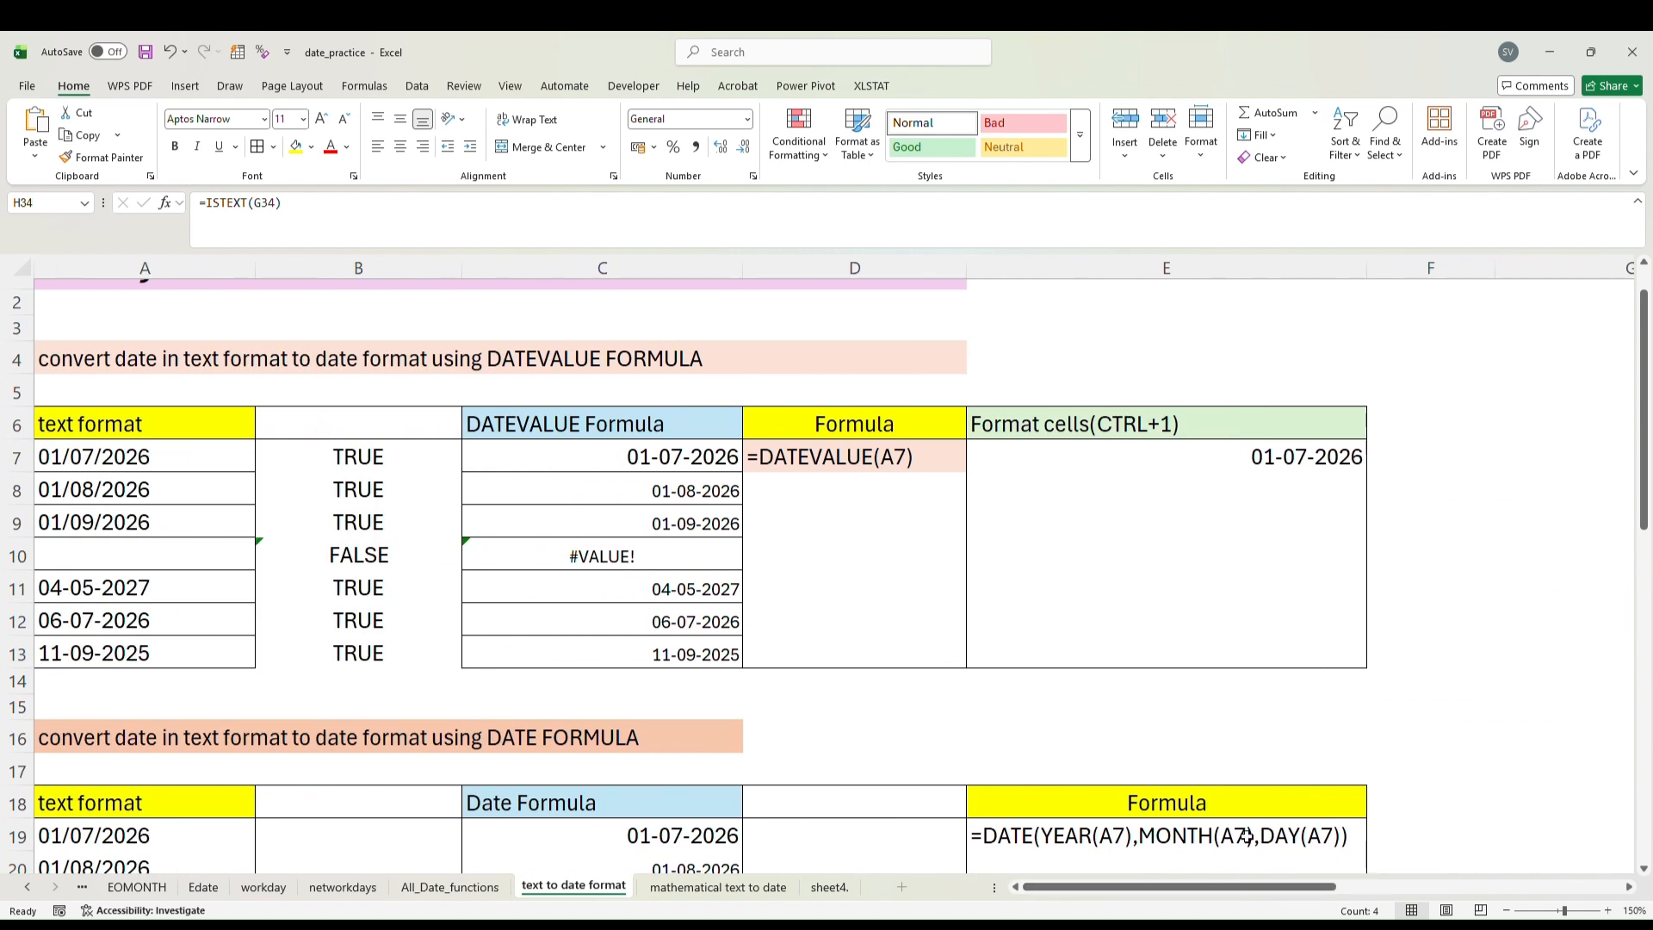
pyautogui.moveTo(1644, 514)
pyautogui.mouseDown()
pyautogui.moveTo(1647, 546)
pyautogui.moveTo(1647, 469)
pyautogui.moveTo(1648, 544)
pyautogui.mouseUp()
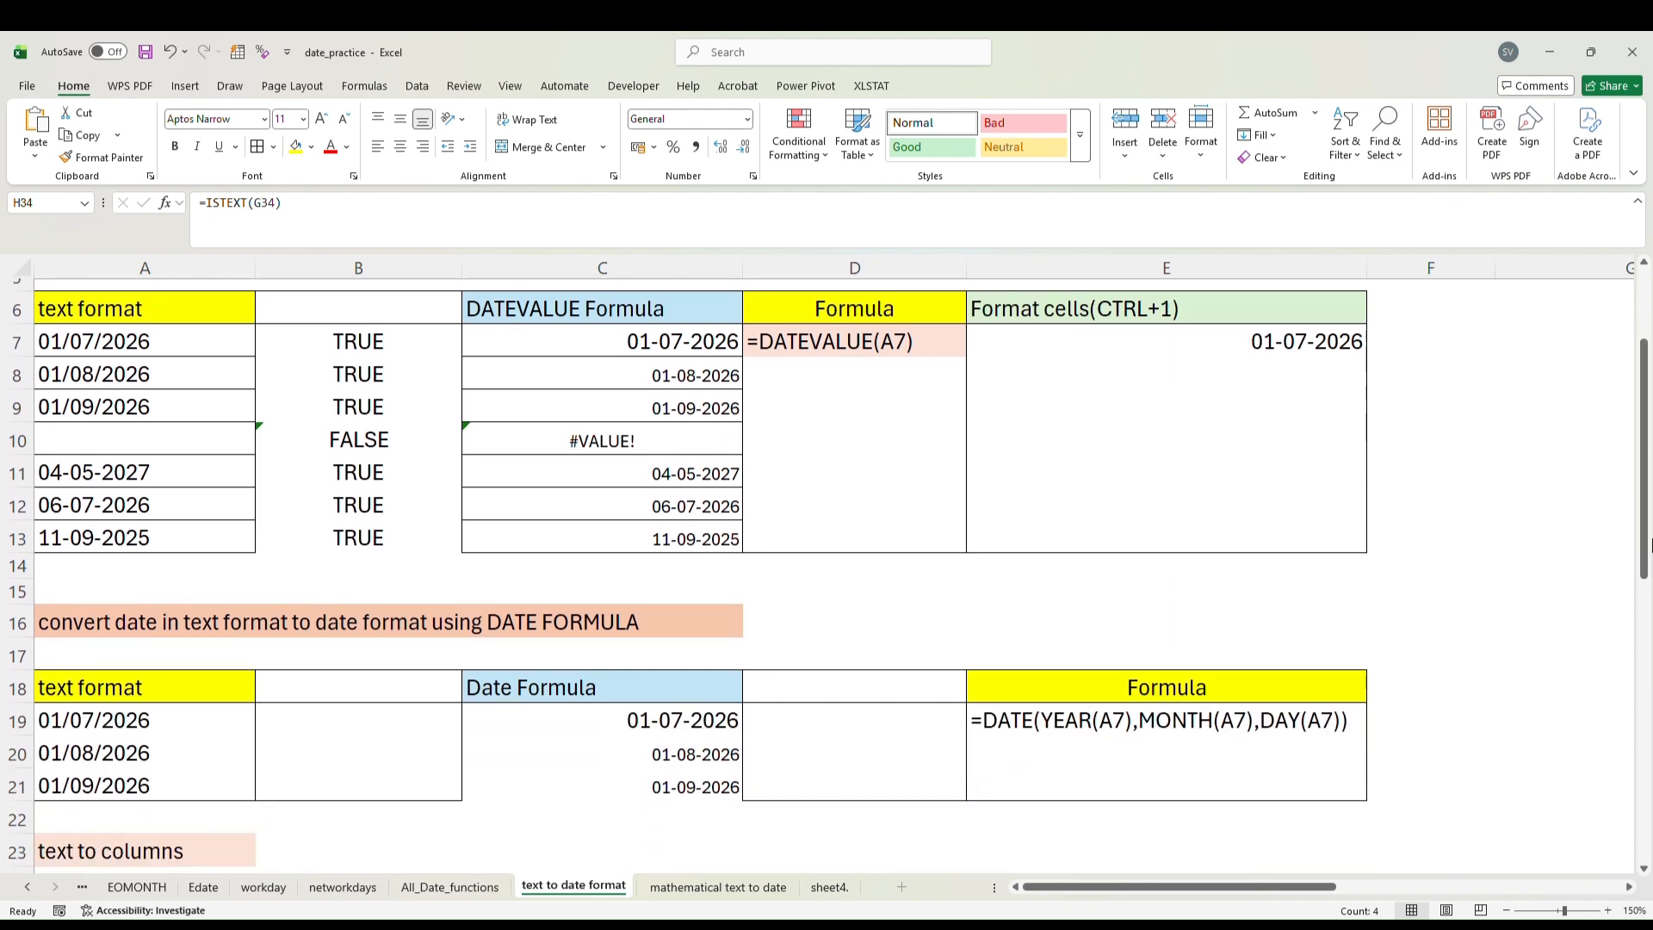